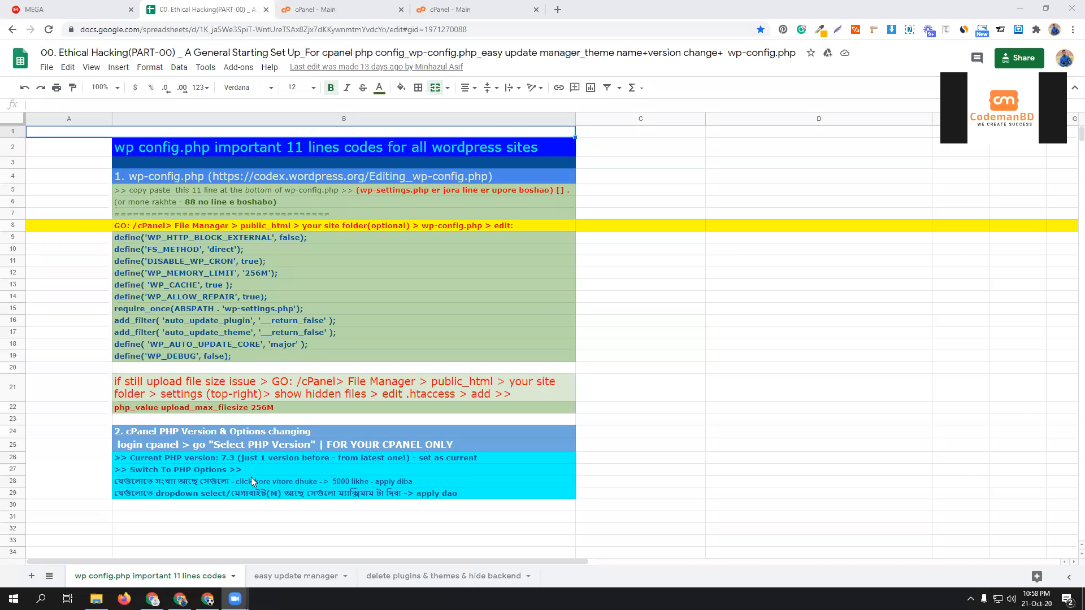
- Launch File Manager from the cPanel home page, declining the password-save offer, then go back to the setup-notes sheet
scroll(311, 431, down, 3)
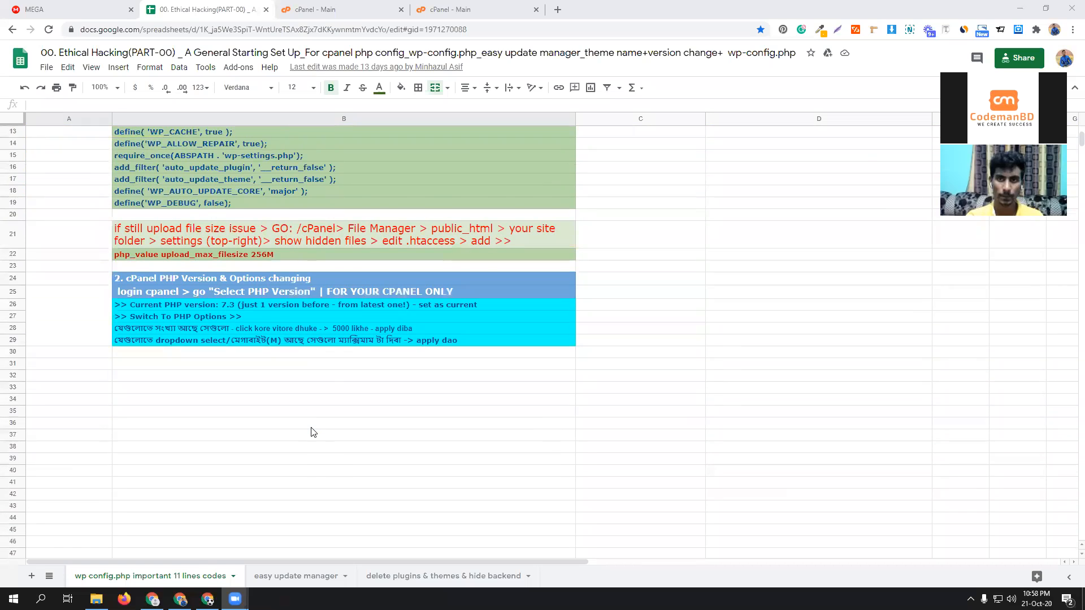
scroll(311, 431, up, 3)
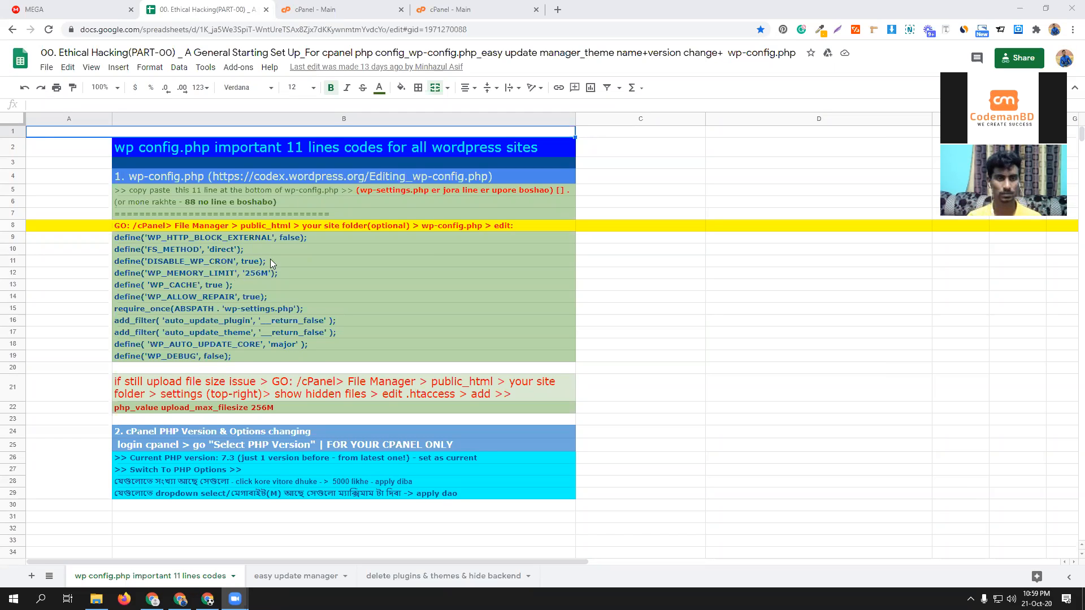
click(449, 10)
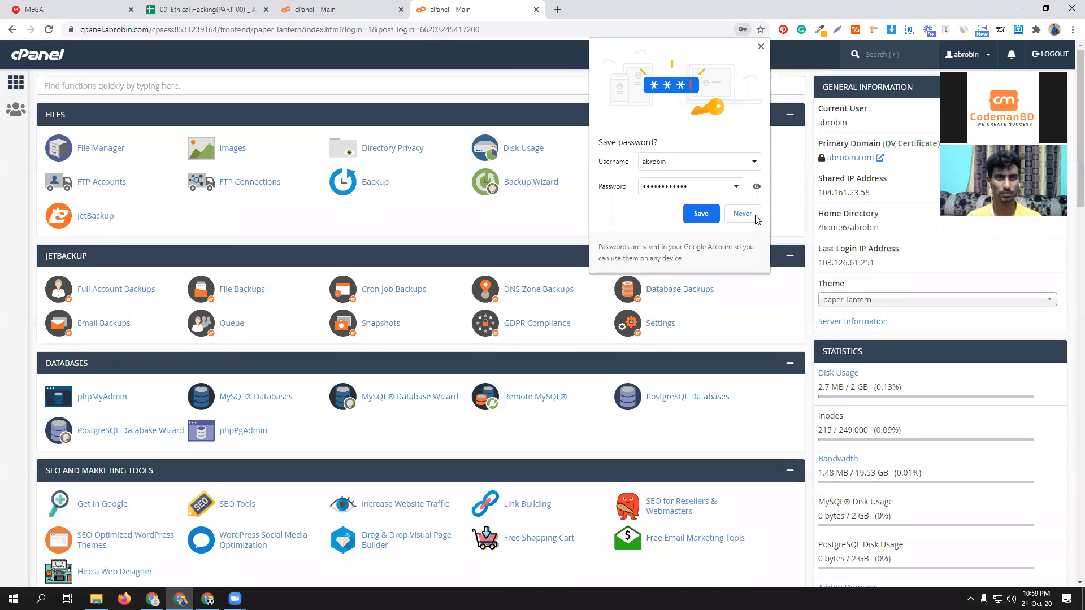
click(700, 213)
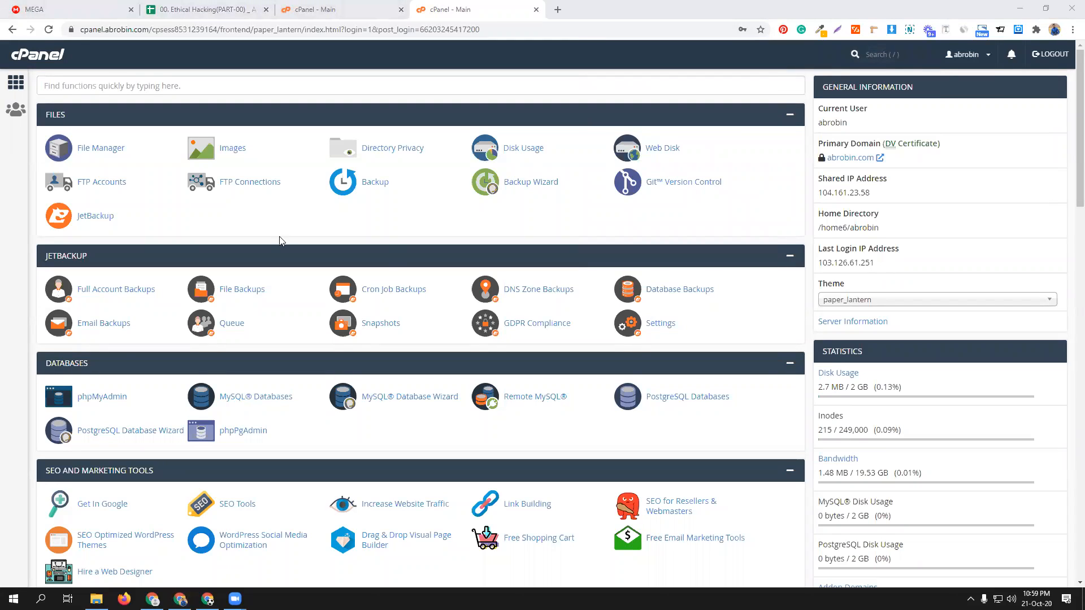
click(112, 152)
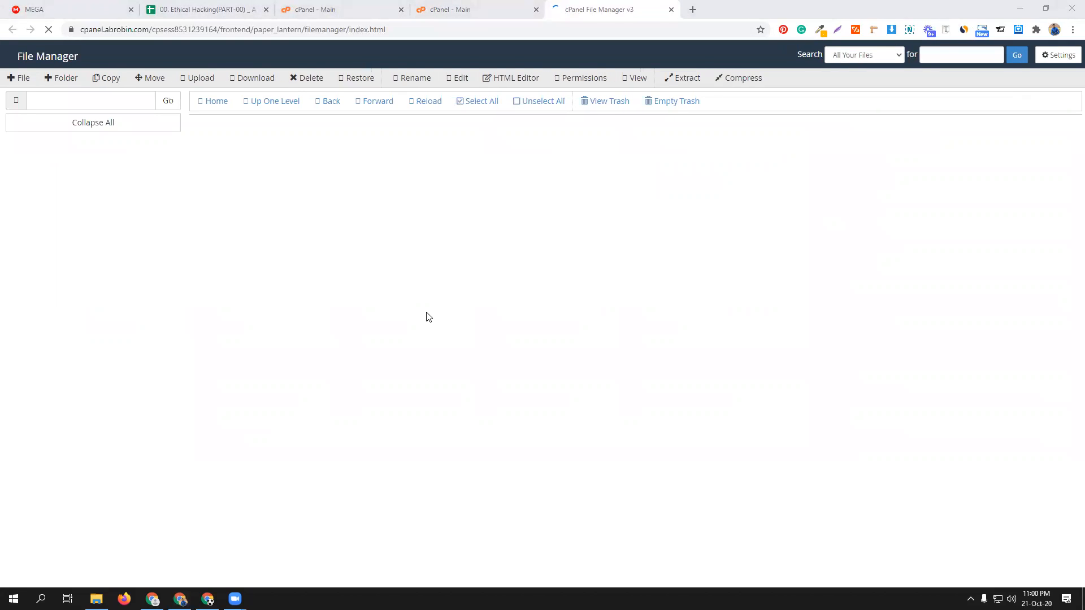
click(181, 7)
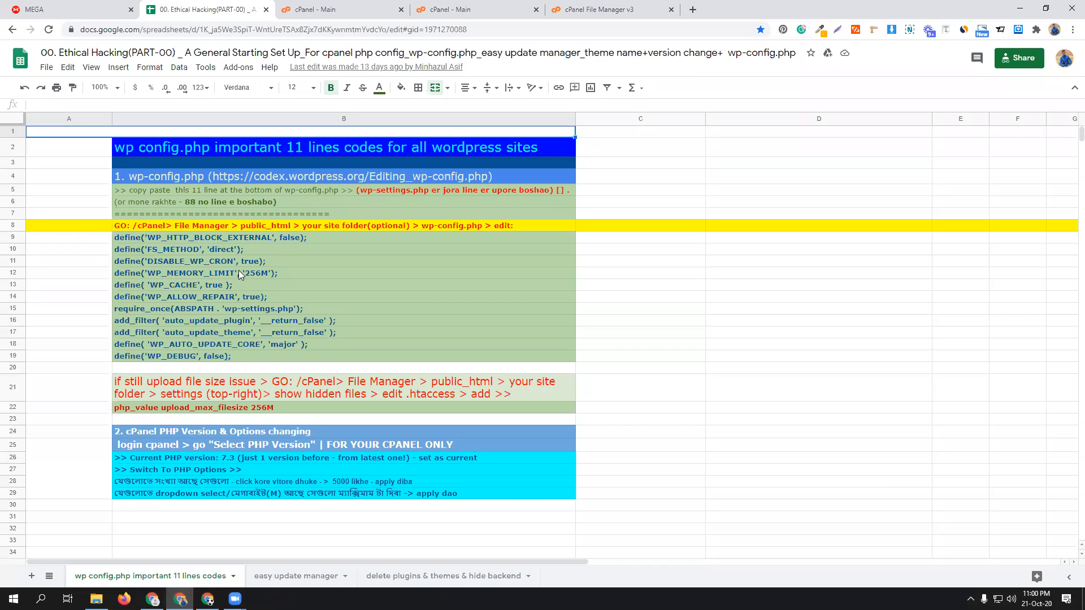
- Switch to the 'cPanel File Manager v3' tab showing the home directory with public_html, mail and ssl
scroll(283, 373, down, 3)
scroll(285, 370, up, 3)
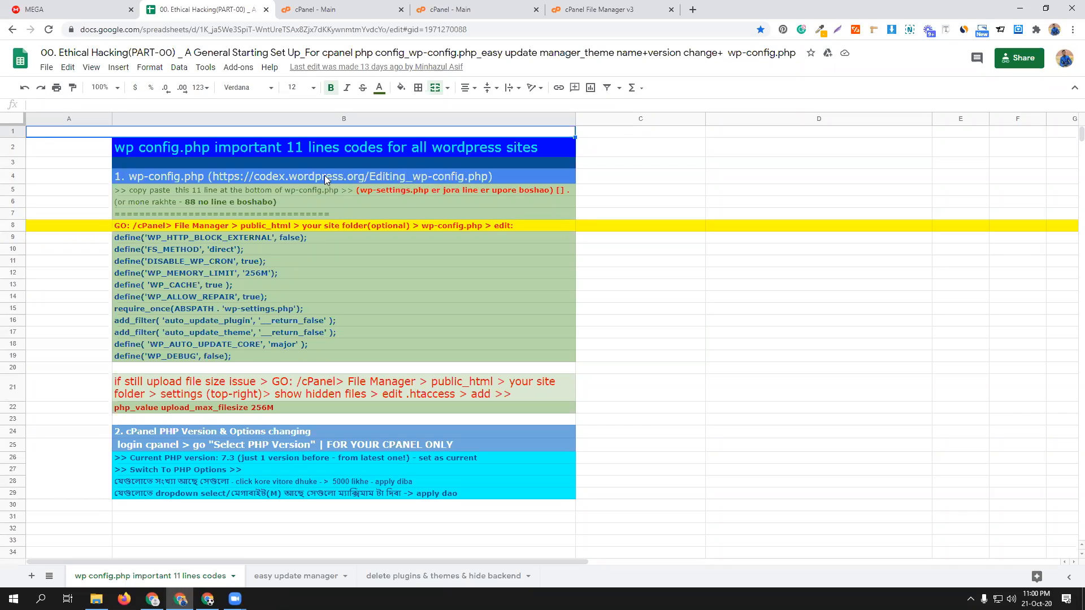
click(599, 10)
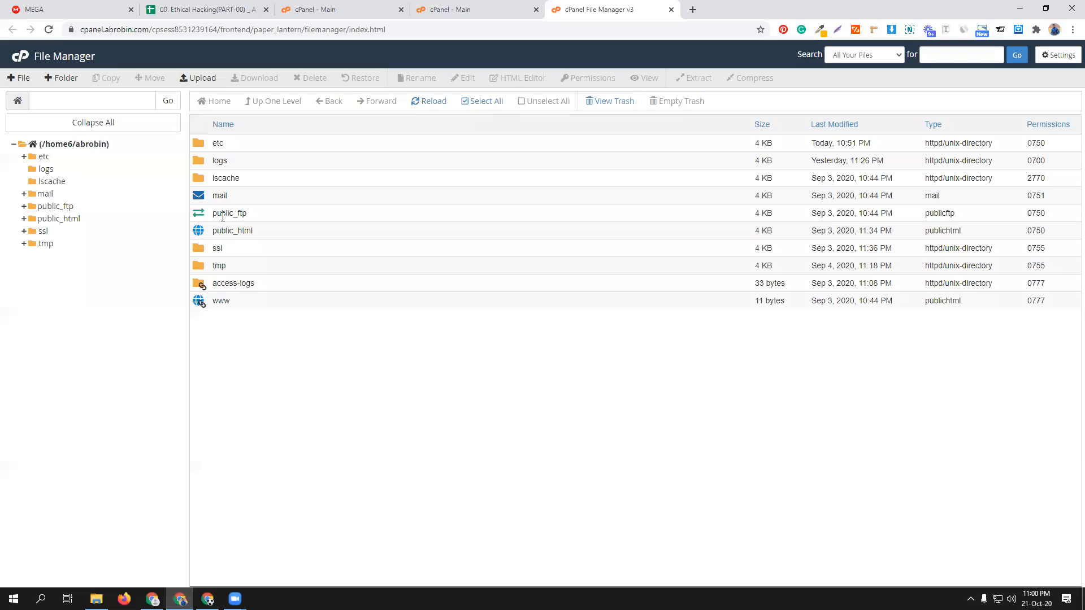
- Browse into public_html and its cgi-bin folder to verify cgi-bin is empty, then return to cPanel home
click(455, 8)
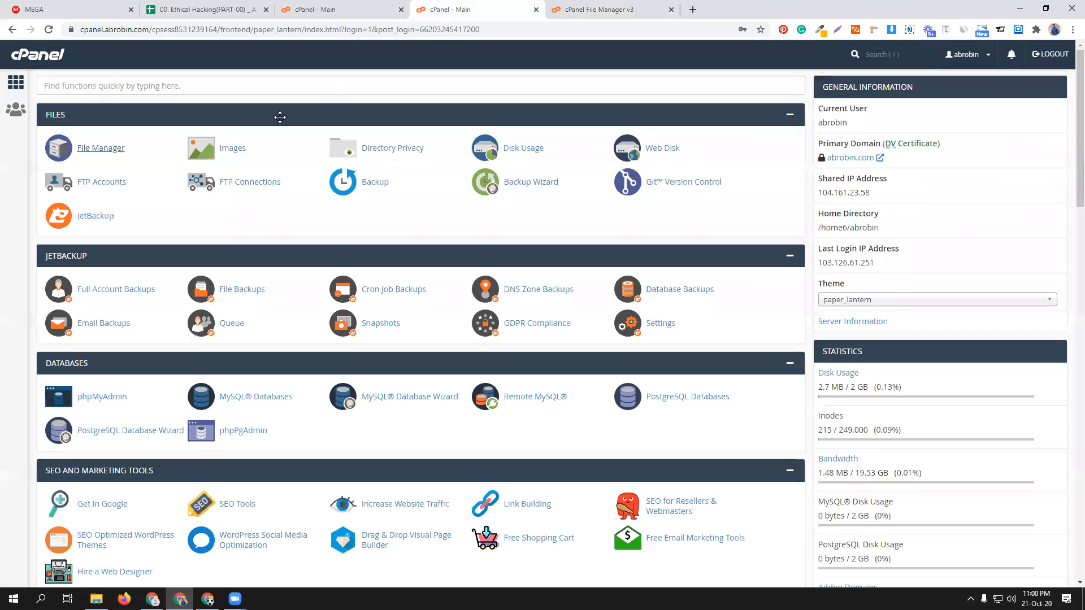
click(105, 149)
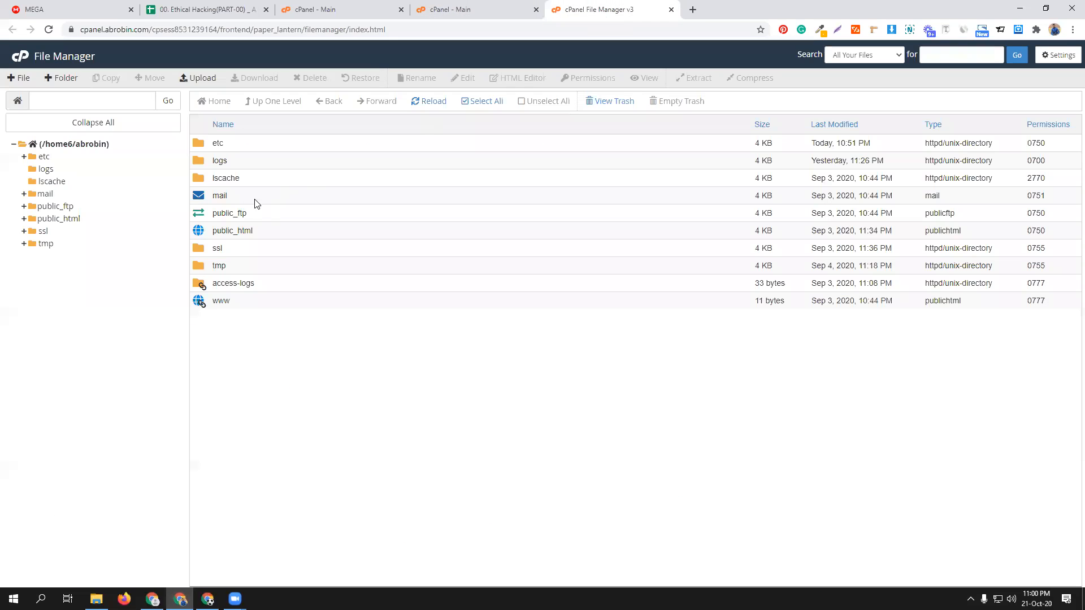
double_click(208, 234)
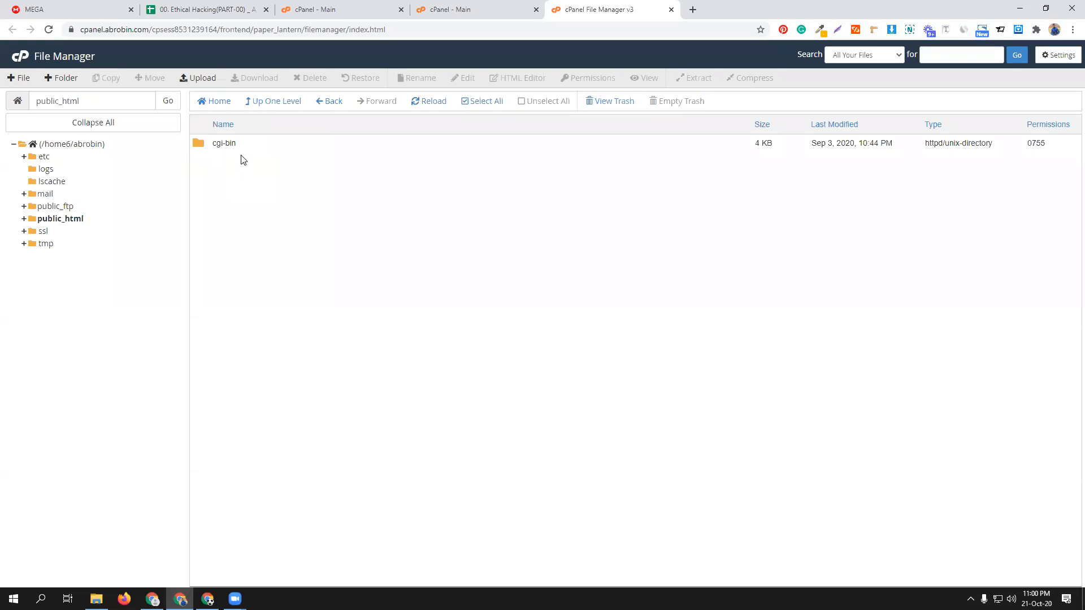
click(200, 146)
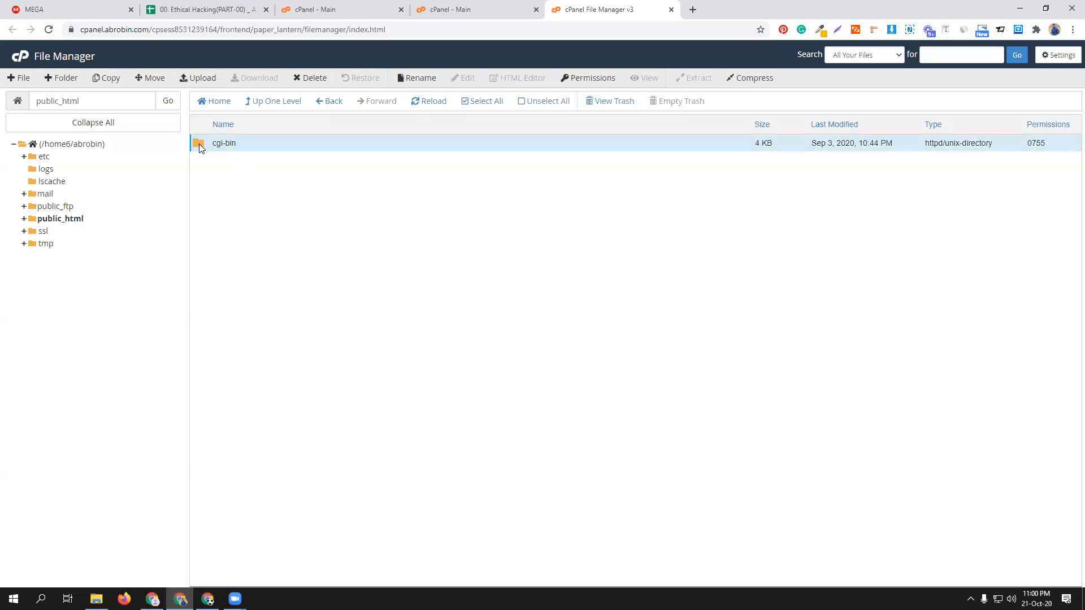
double_click(199, 143)
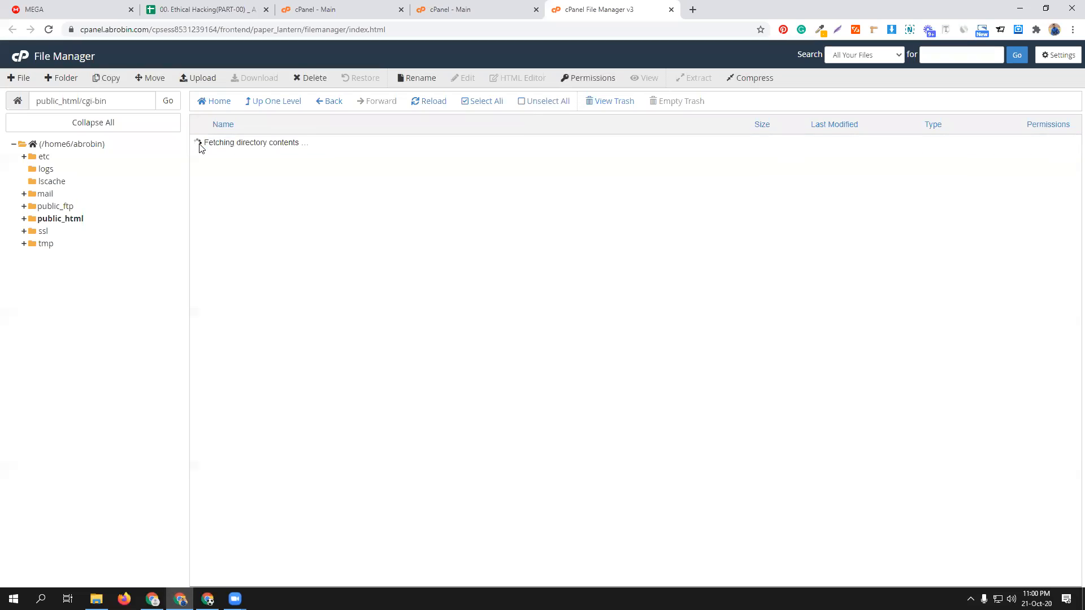
click(498, 10)
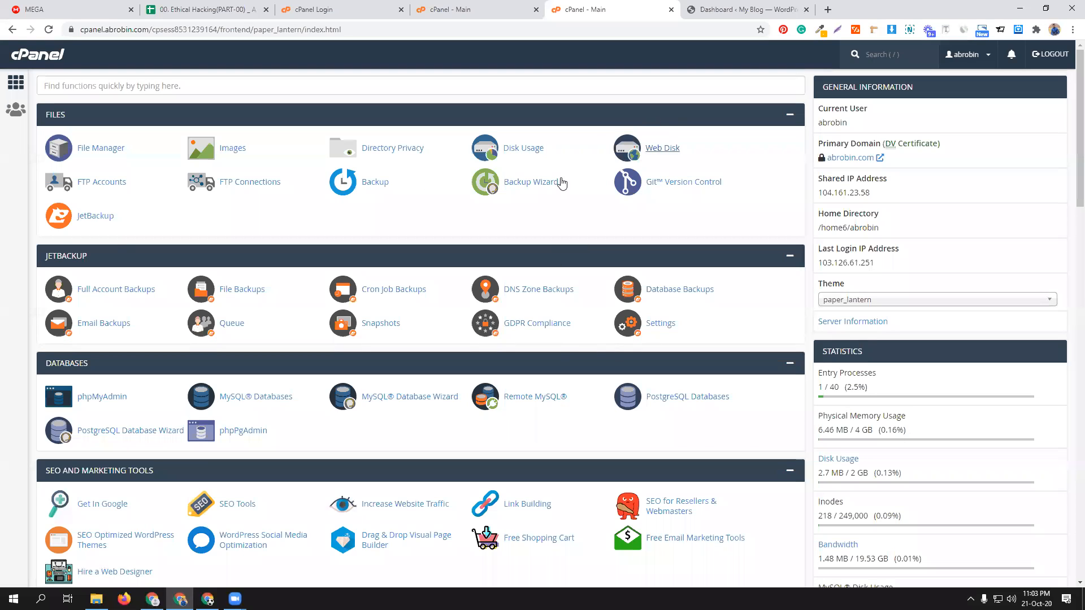
- Open public_html in File Manager to see wp-admin, wp-content, wp-includes and wp-config.php
click(112, 153)
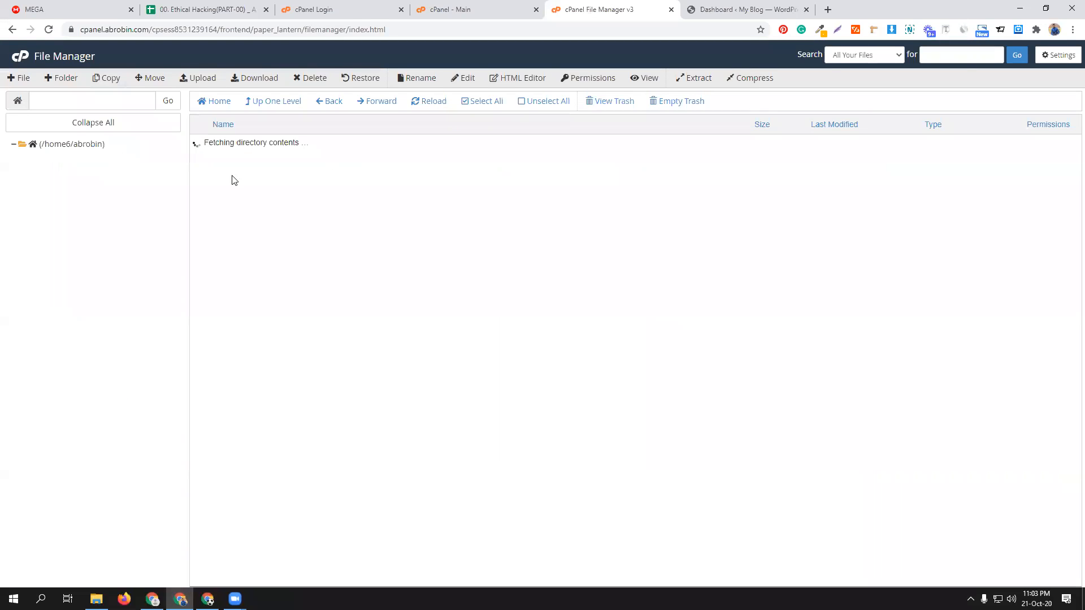
double_click(198, 231)
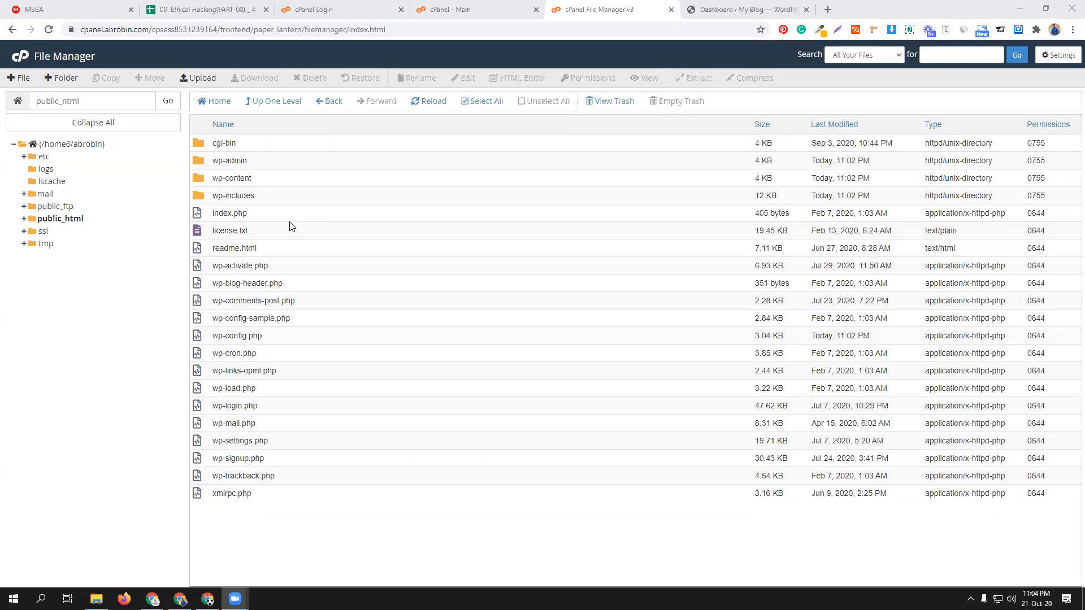
- Open wp-config.php in cPanel's code editor, scroll to its end, then return to the notes sheet
click(212, 336)
right_click(211, 336)
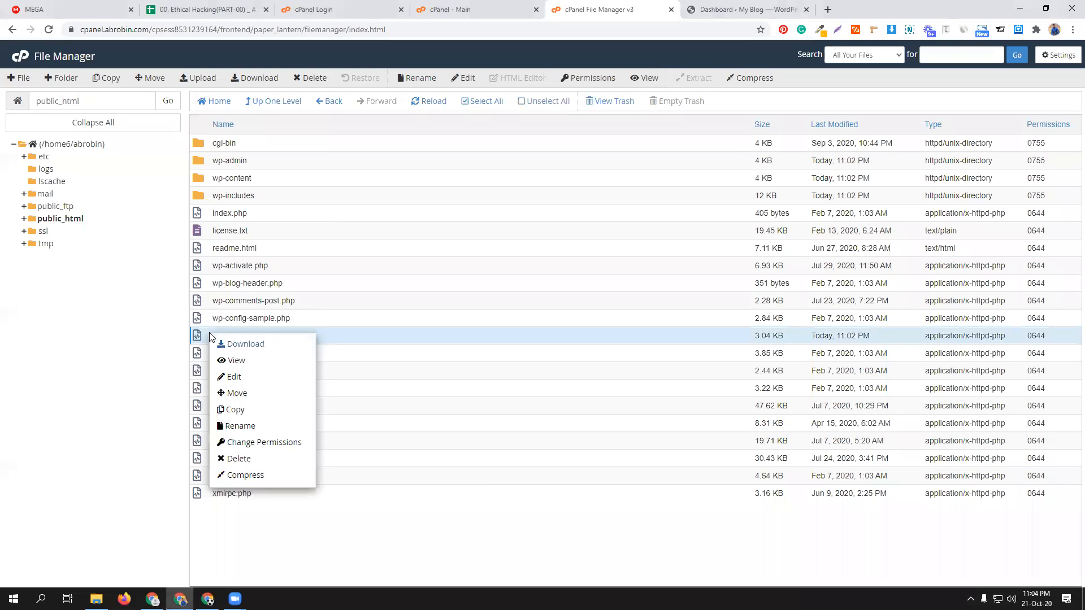
click(249, 378)
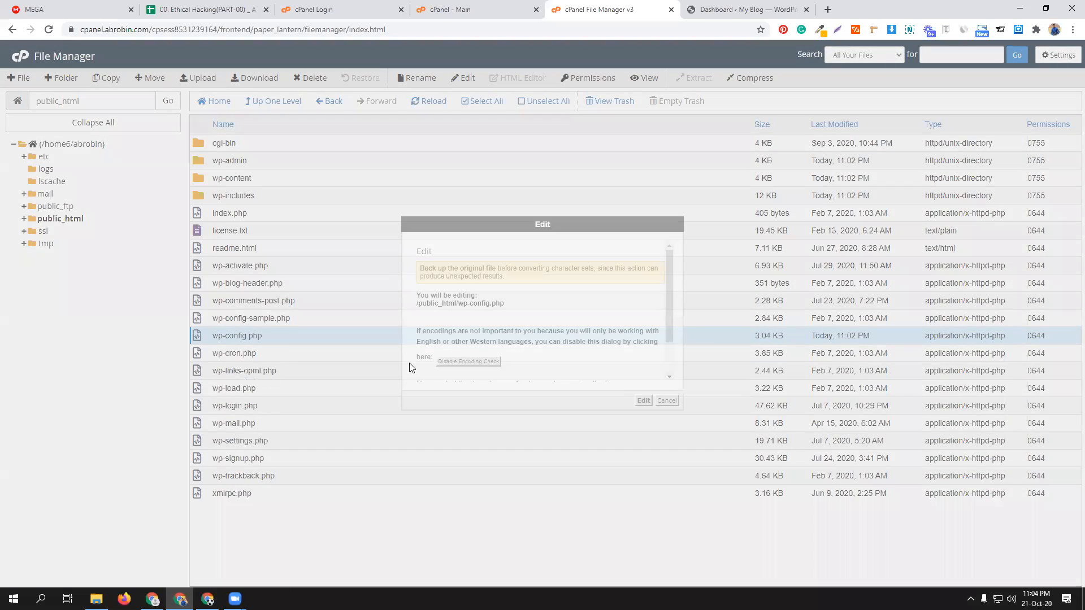
click(643, 402)
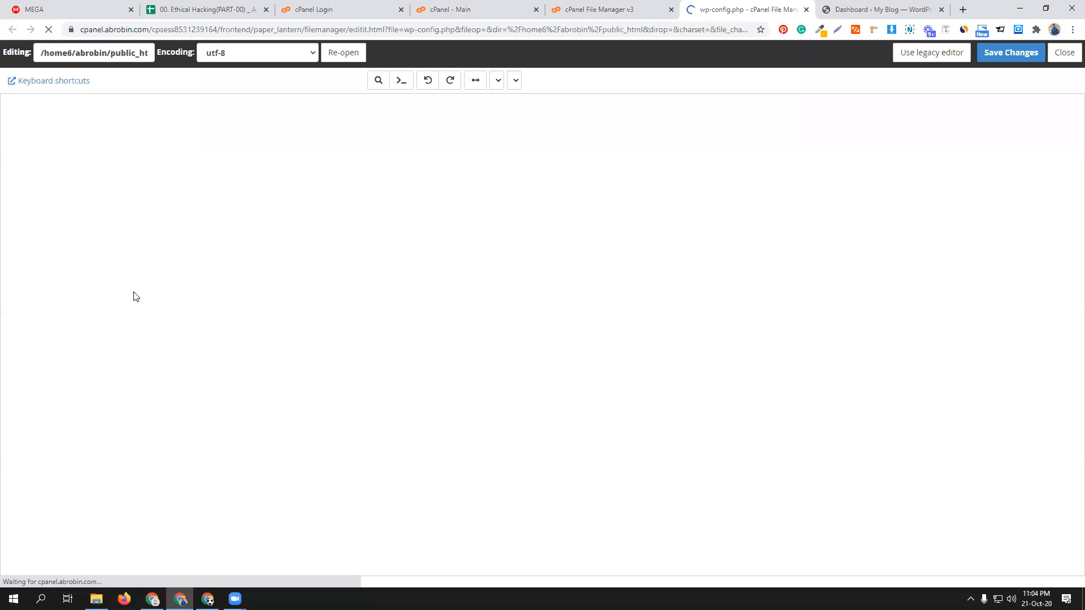
scroll(134, 292, down, 1)
scroll(135, 292, down, 5)
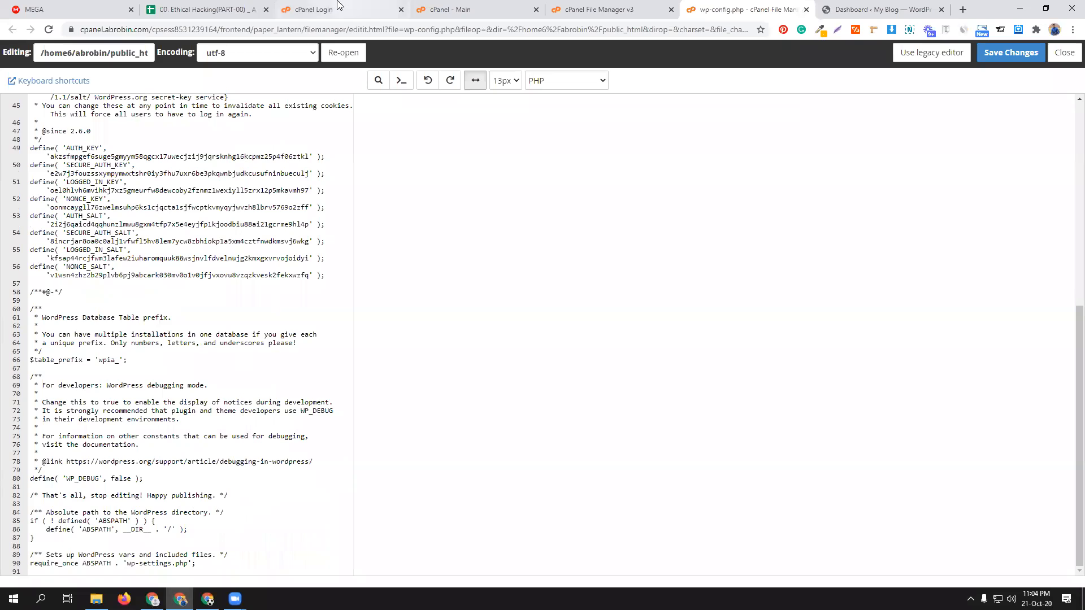
click(228, 9)
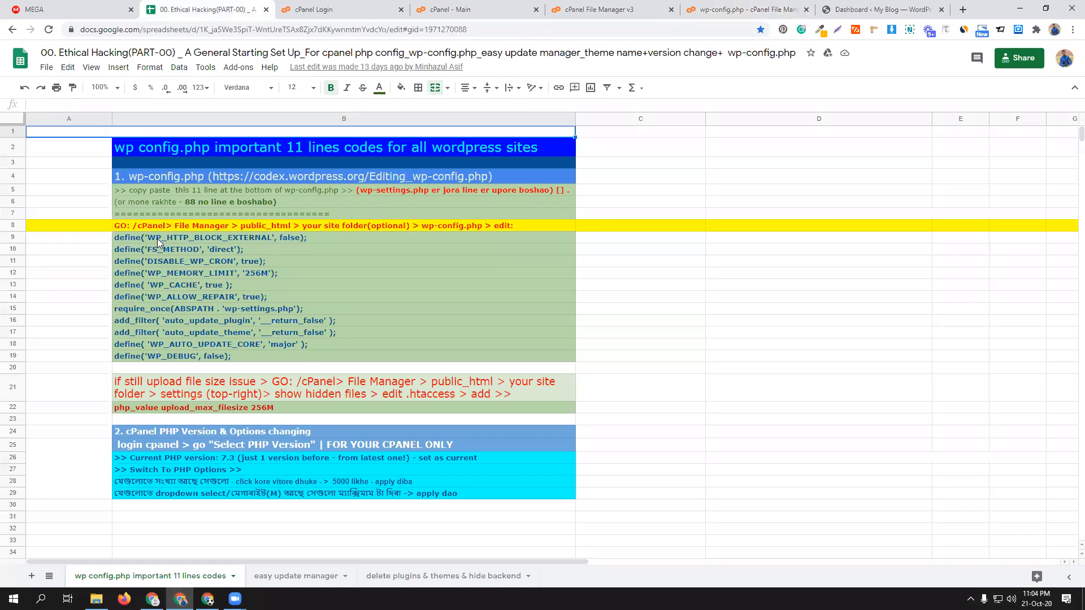
- Copy the eleven config lines in cells B9:B19 and bring back the wp-config.php editor
click(157, 239)
key(shift+Down)
key(shift+Down)
key(shift+Down)
key(shift+Down)
key(shift+Down)
key(shift+Down)
key(shift+Down)
key(shift+Down)
key(shift+Down)
key(shift+Down)
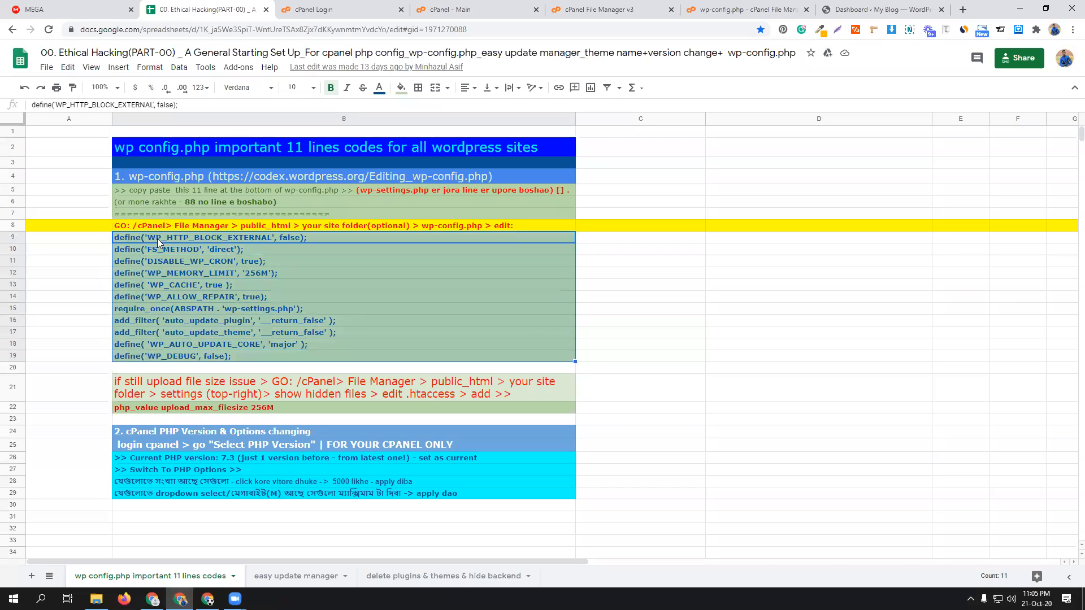
key(ctrl+c)
click(844, 11)
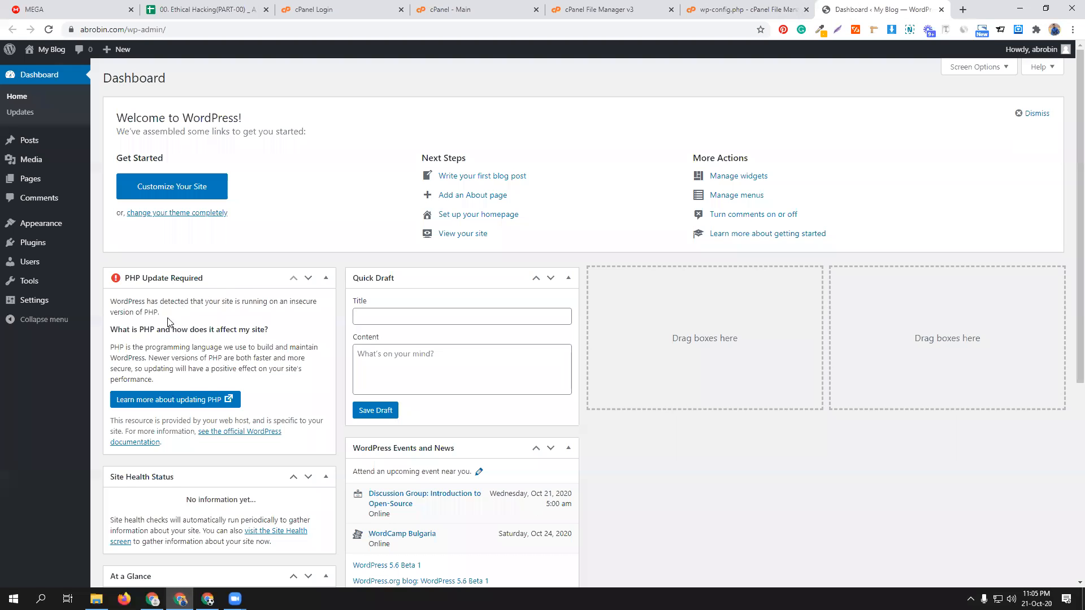
click(750, 7)
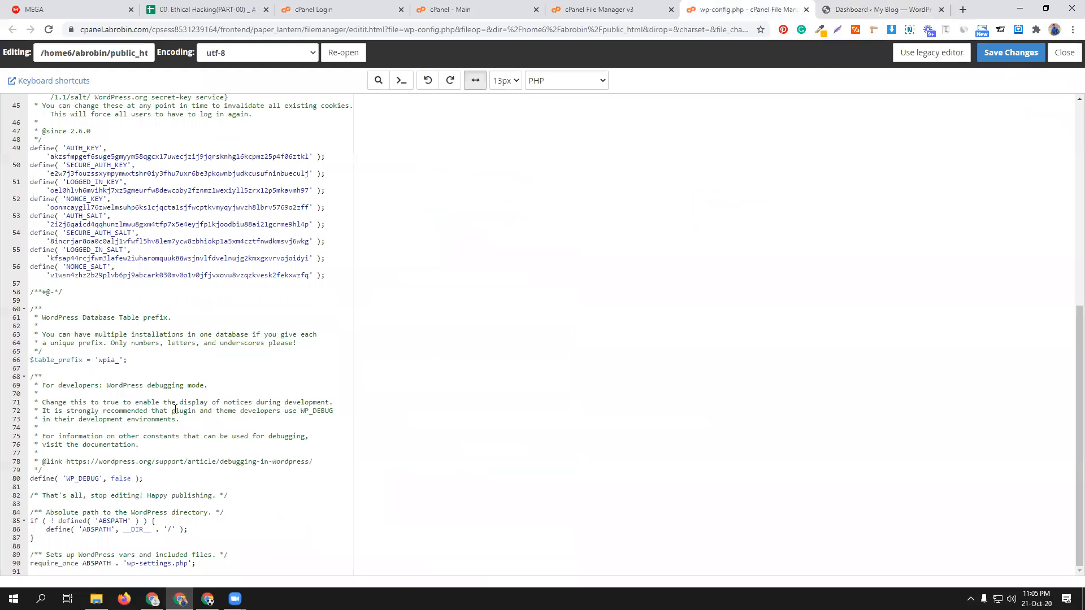
- Paste the eleven copied lines as lines 92–102 of wp-config.php and save the file
click(219, 560)
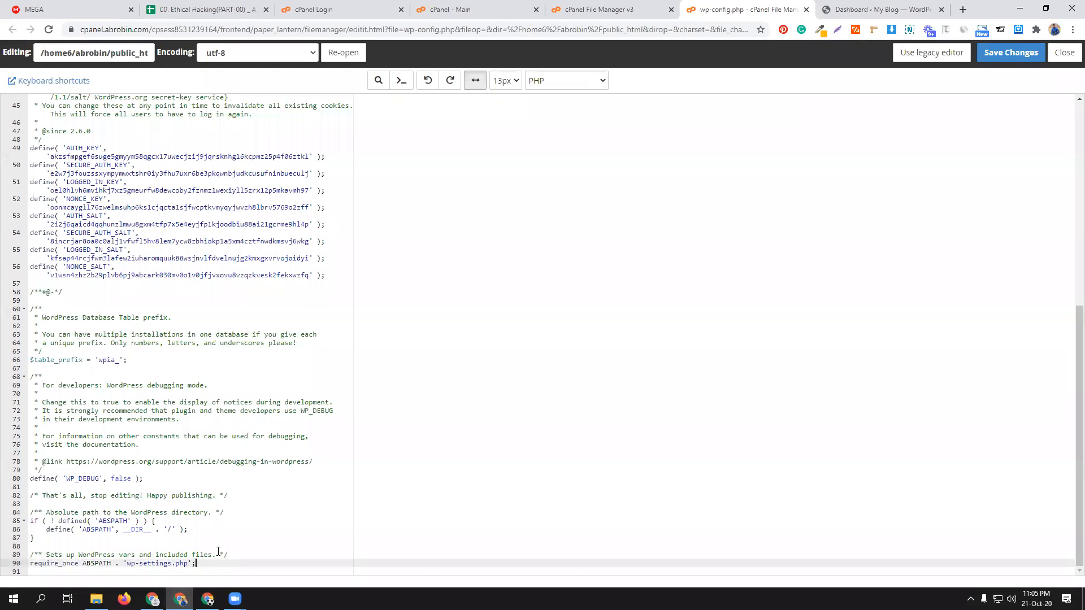
key(Down)
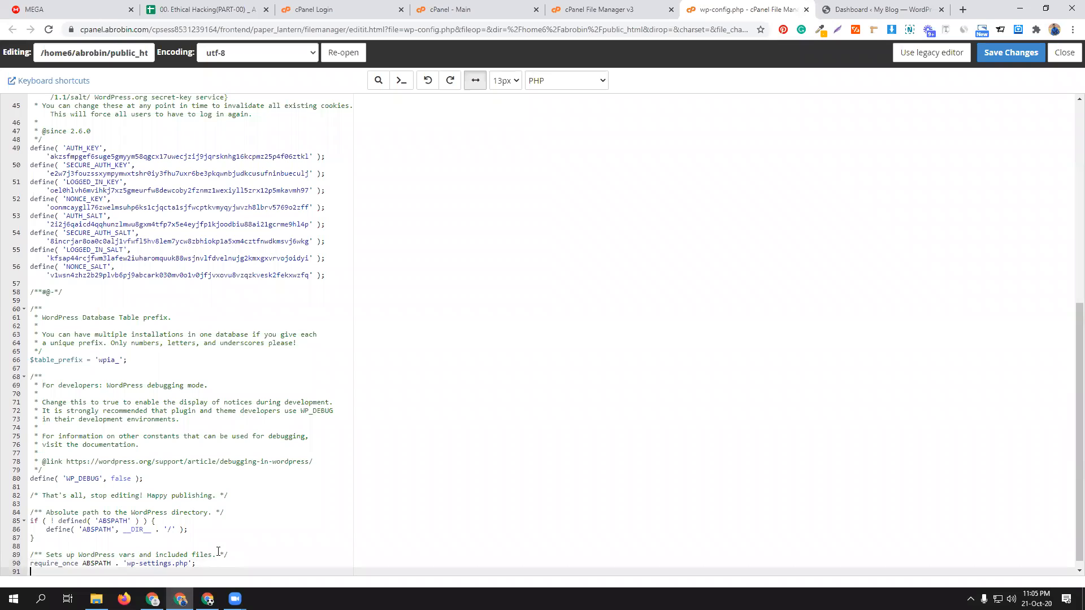
key(Return)
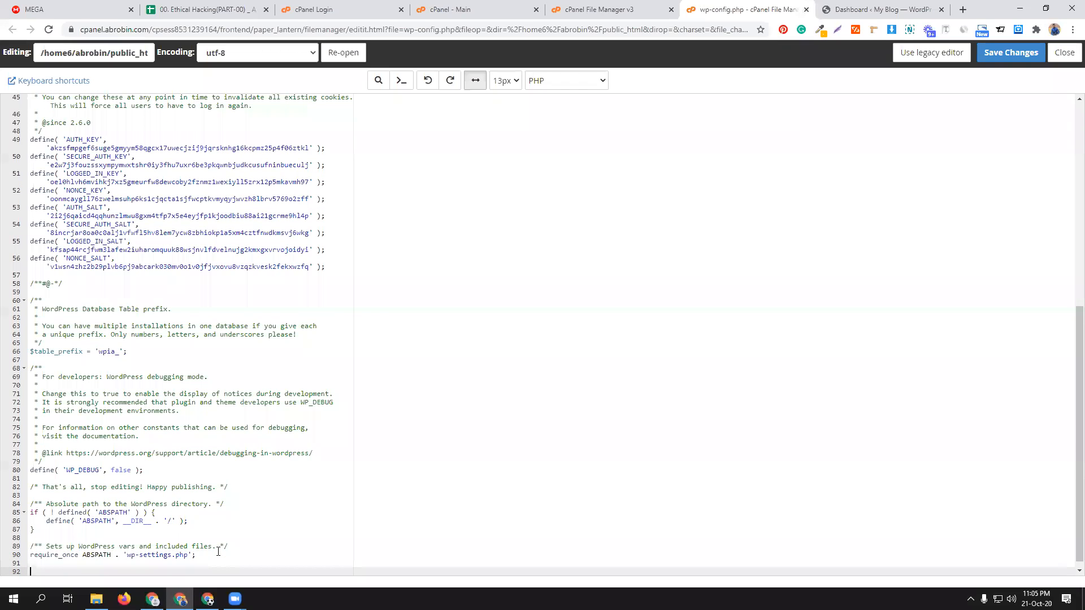
key(ctrl+v)
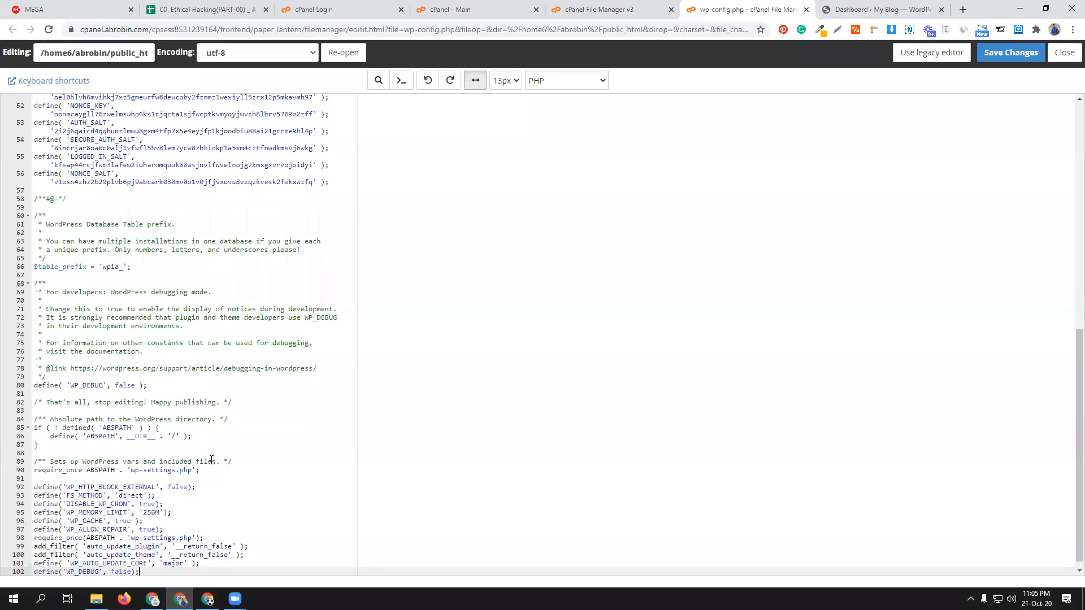
scroll(265, 337, down, 2)
click(1014, 54)
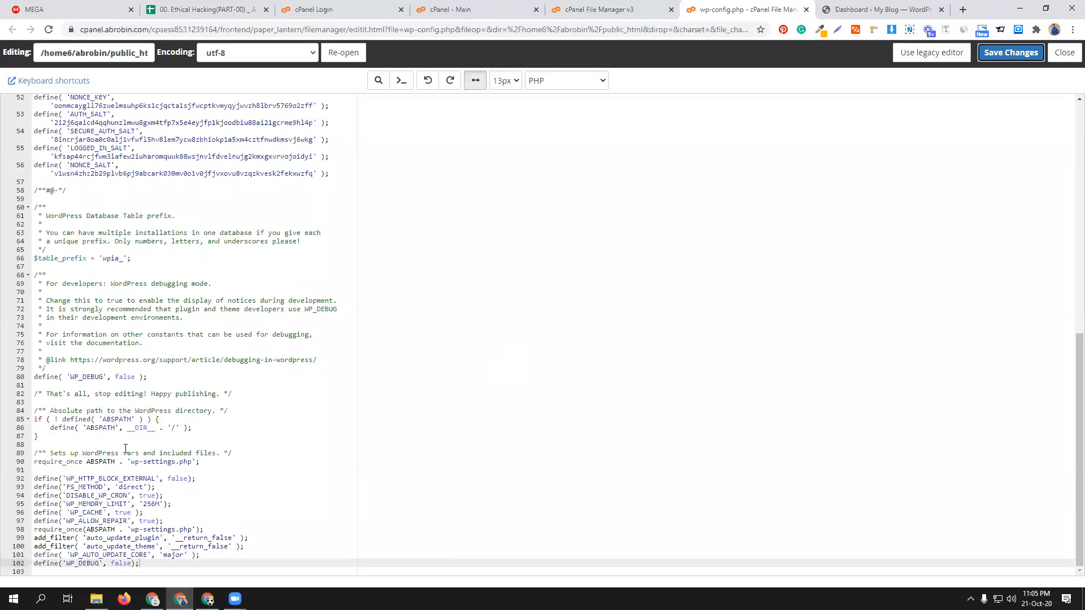
- Delete '88 no line e boshabo' from cell B6, leaving '(or mone rakhte - )', then scroll down the notes
click(198, 9)
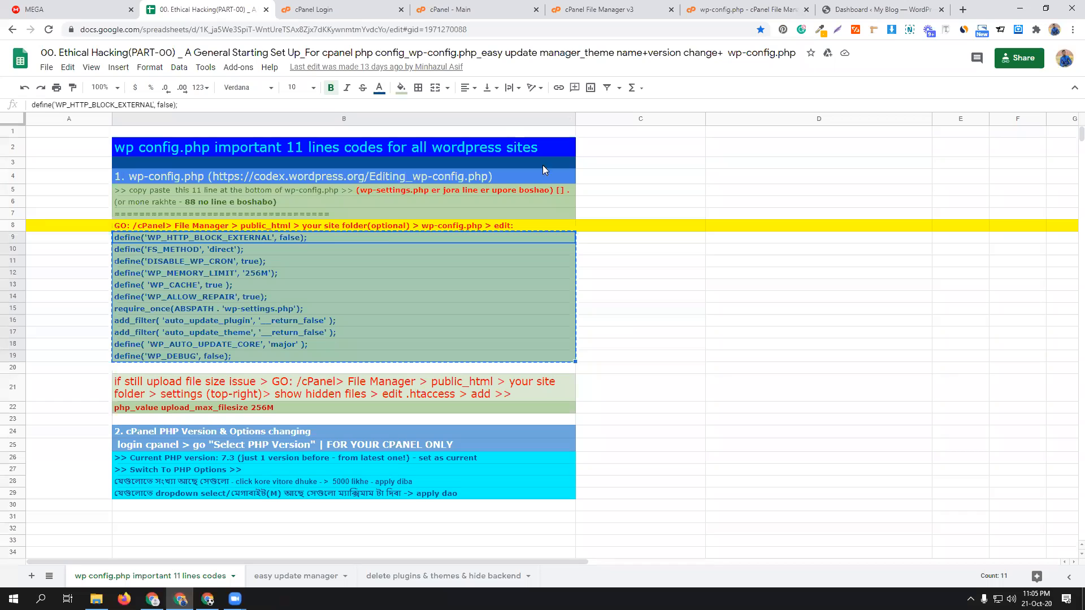
click(219, 199)
double_click(195, 201)
drag(183, 201, 269, 202)
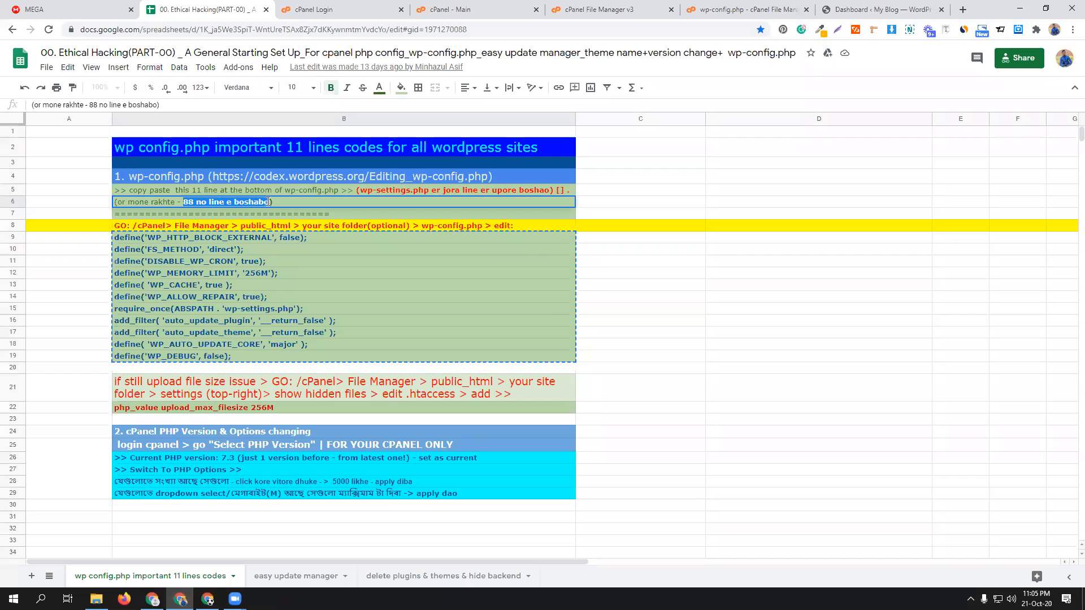
key(BackSpace)
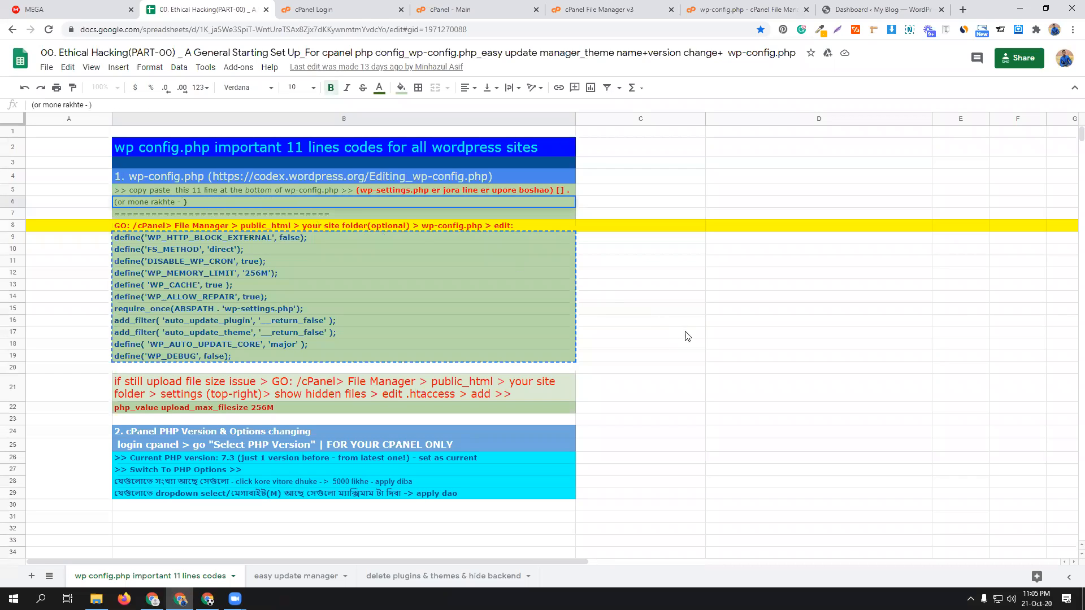
click(643, 321)
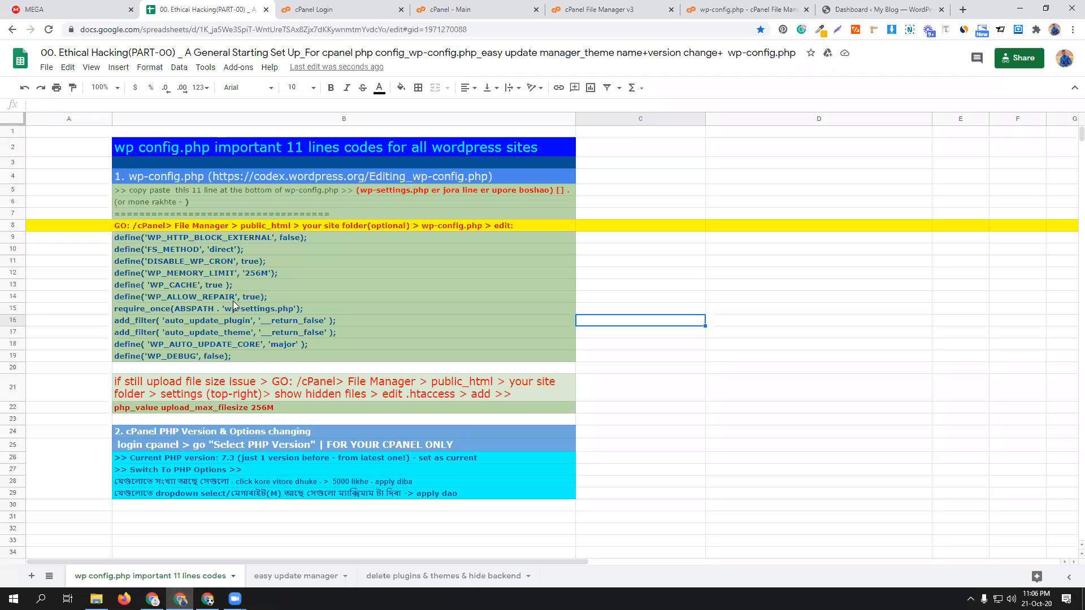
scroll(298, 311, down, 2)
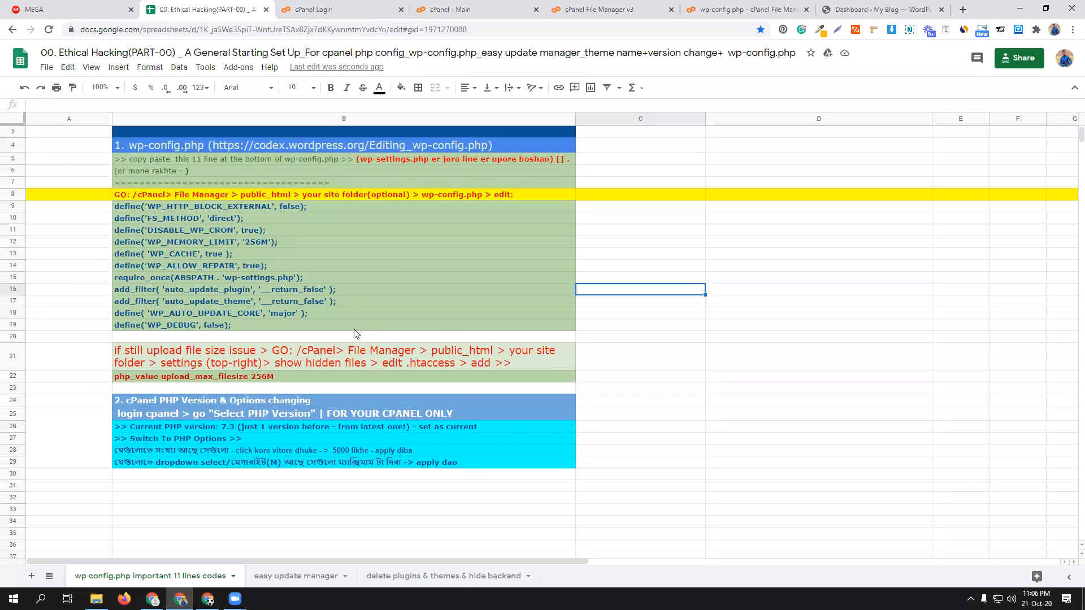
scroll(355, 335, down, 2)
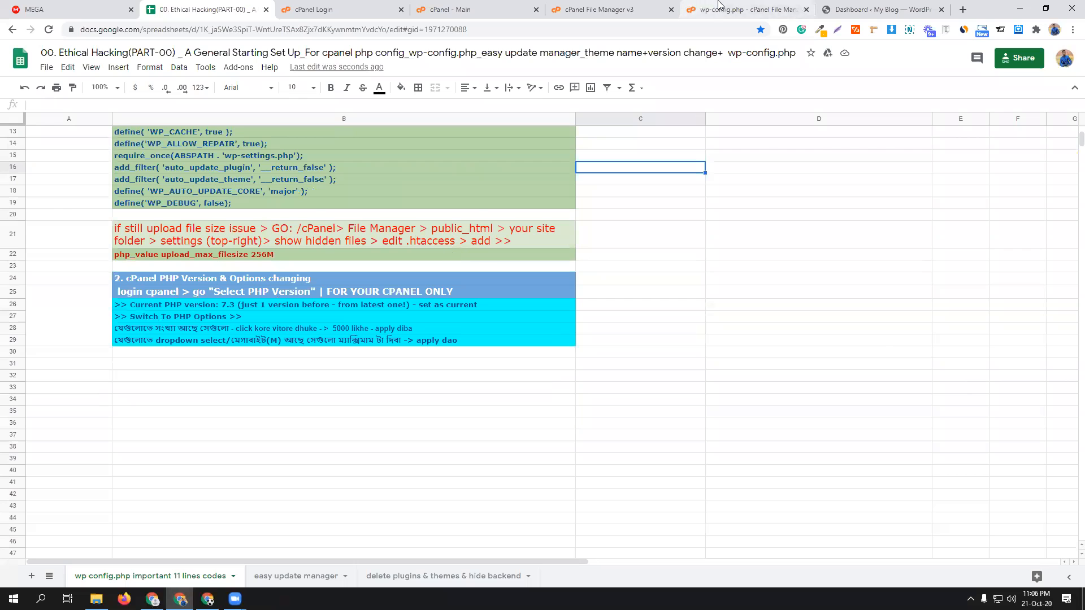
- Go back to the cPanel home dashboard and close the leftover cPanel Login tab
click(643, 7)
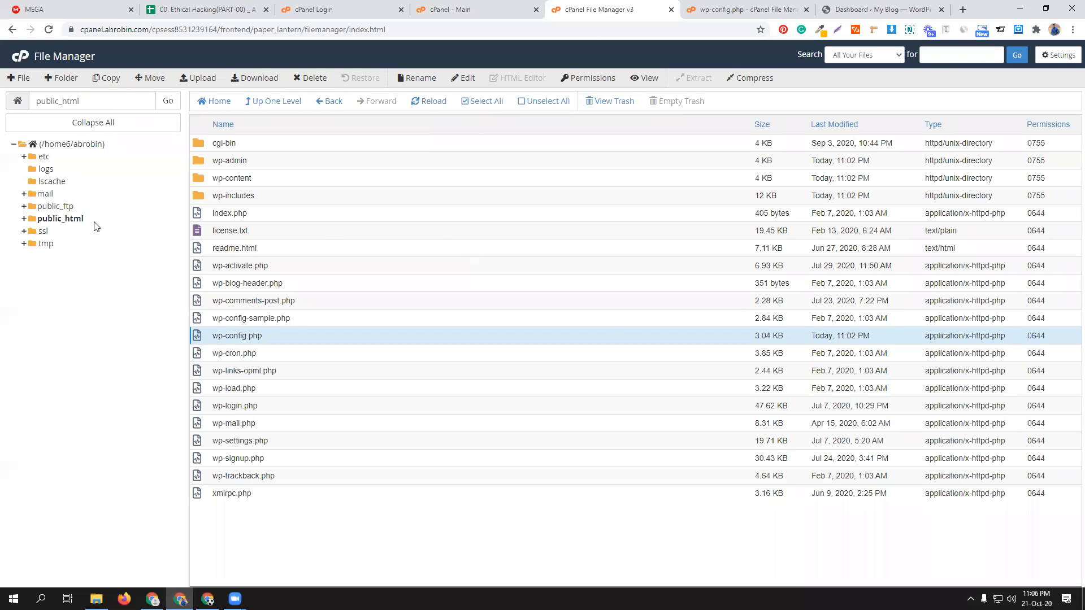
click(22, 56)
click(526, 6)
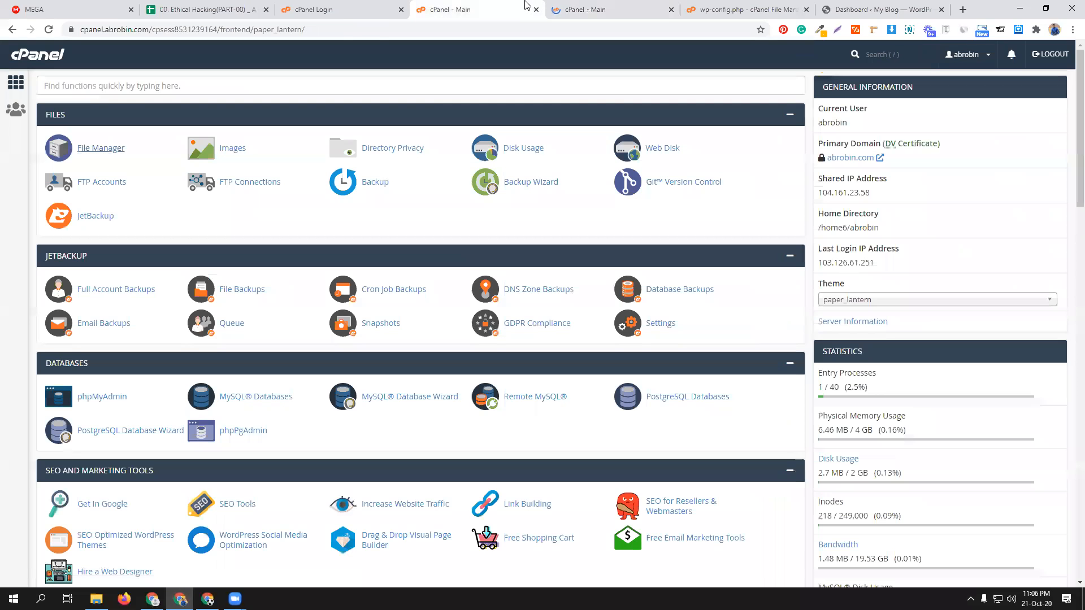
click(384, 8)
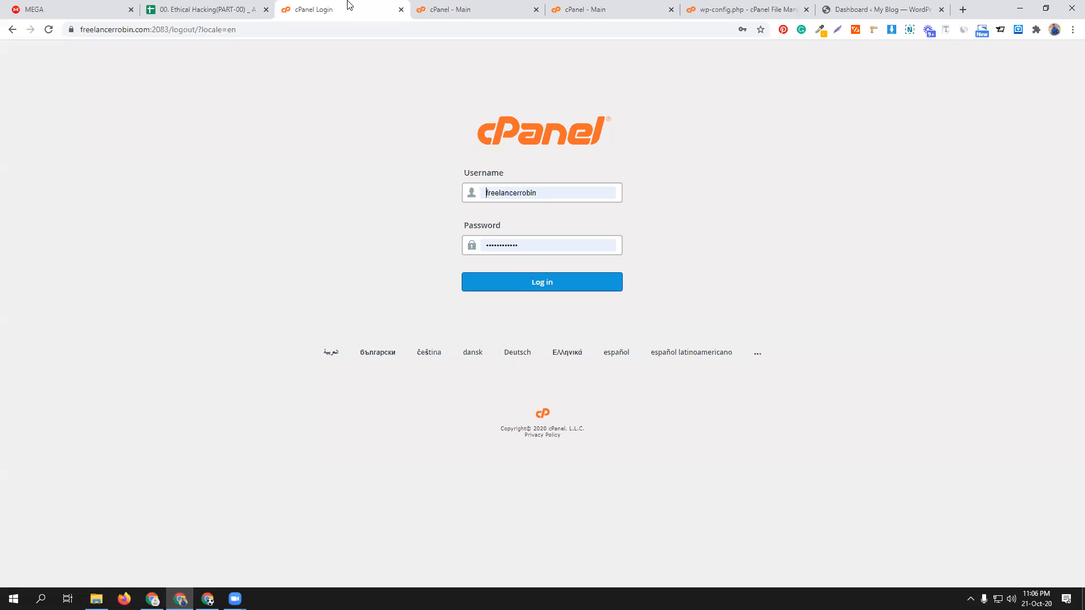
click(401, 9)
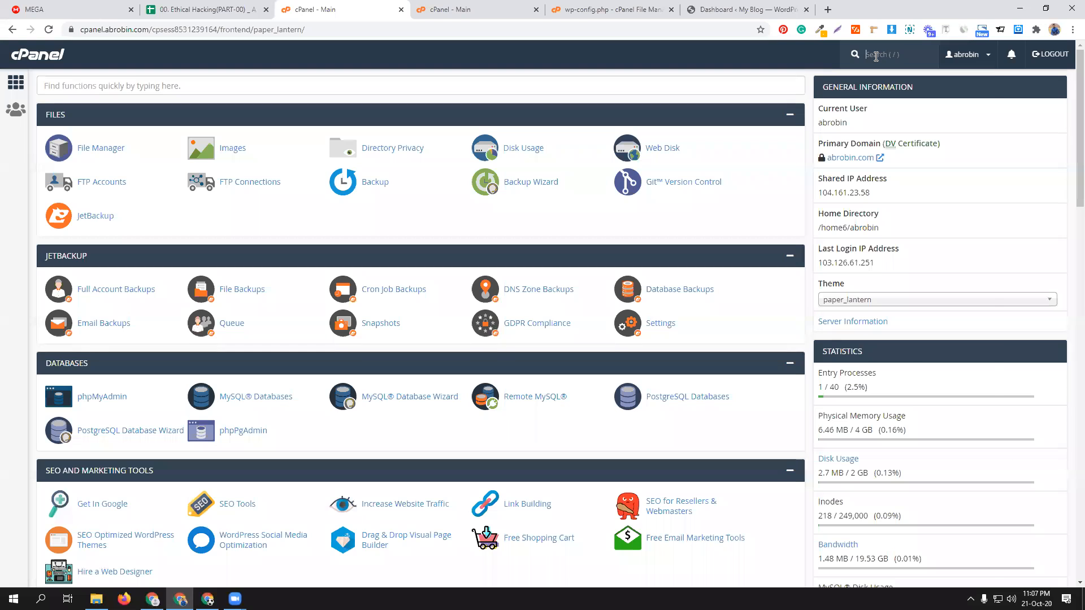
- Search 'php' in cPanel and open Select PHP Version, which shows native 7.0
text(php)
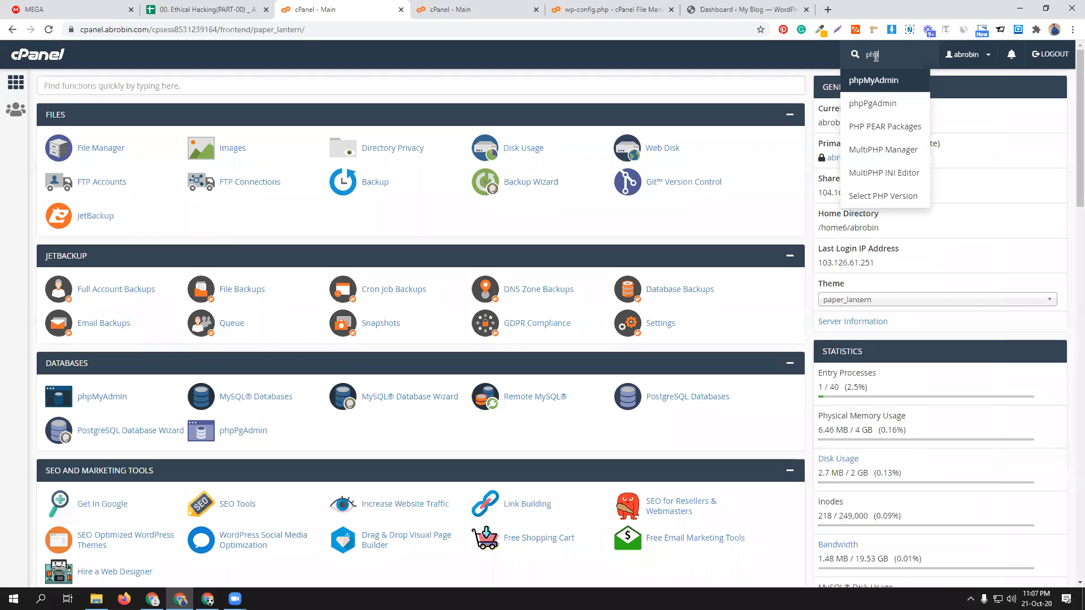
click(908, 197)
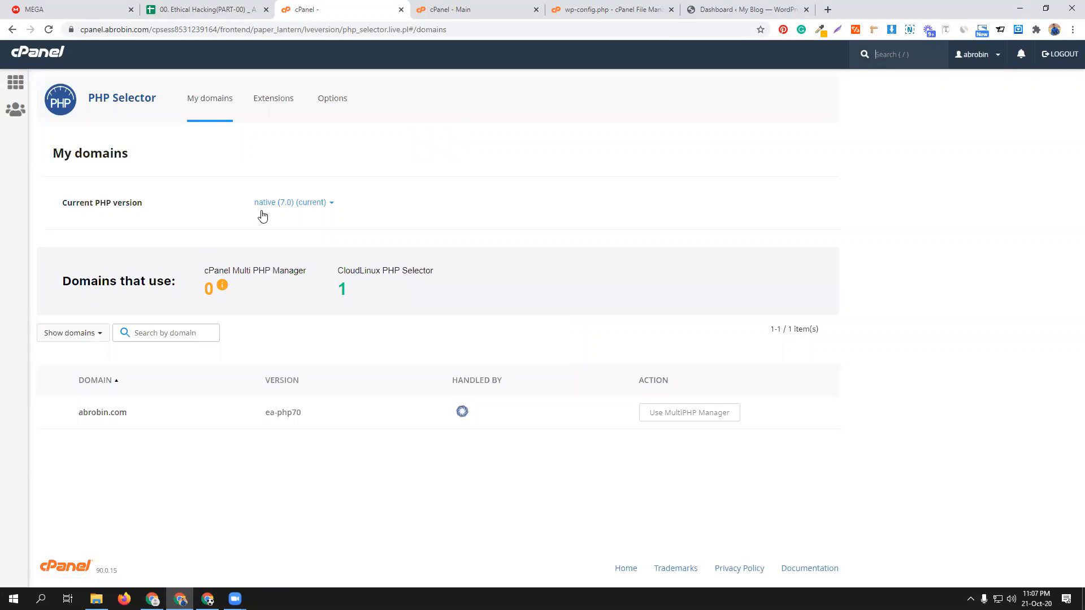
- Choose PHP 7.3 for abrobin.com and set it as the current version
click(328, 207)
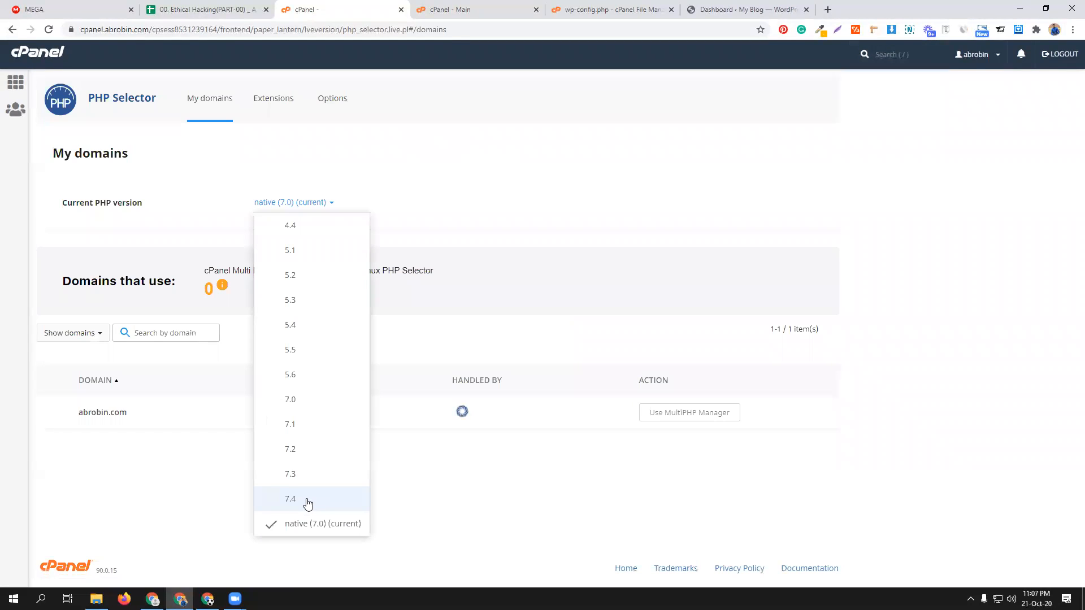
click(309, 480)
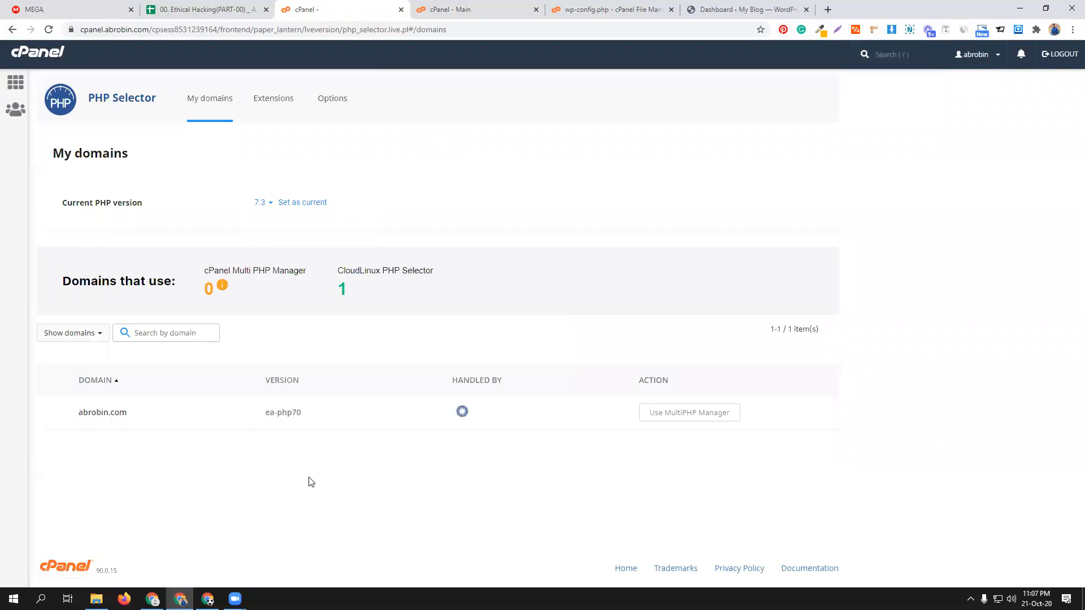
click(302, 209)
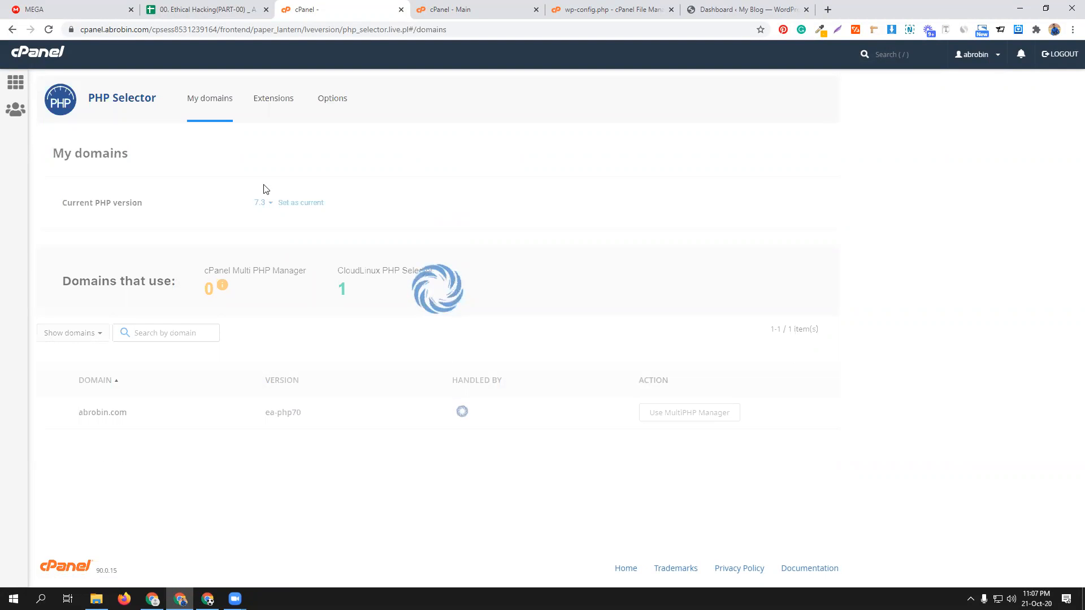
click(203, 10)
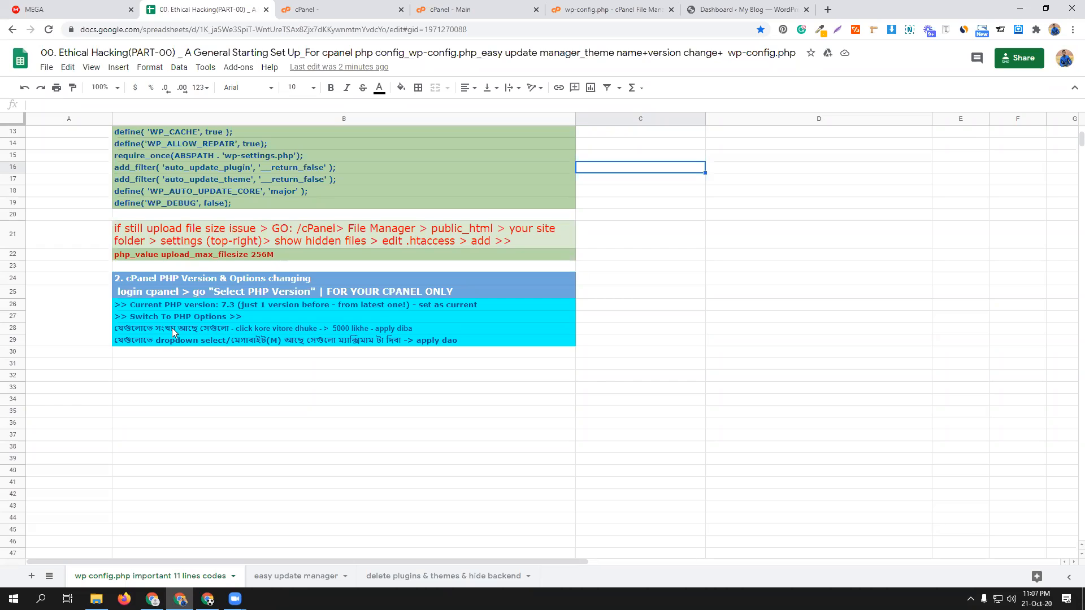
click(368, 8)
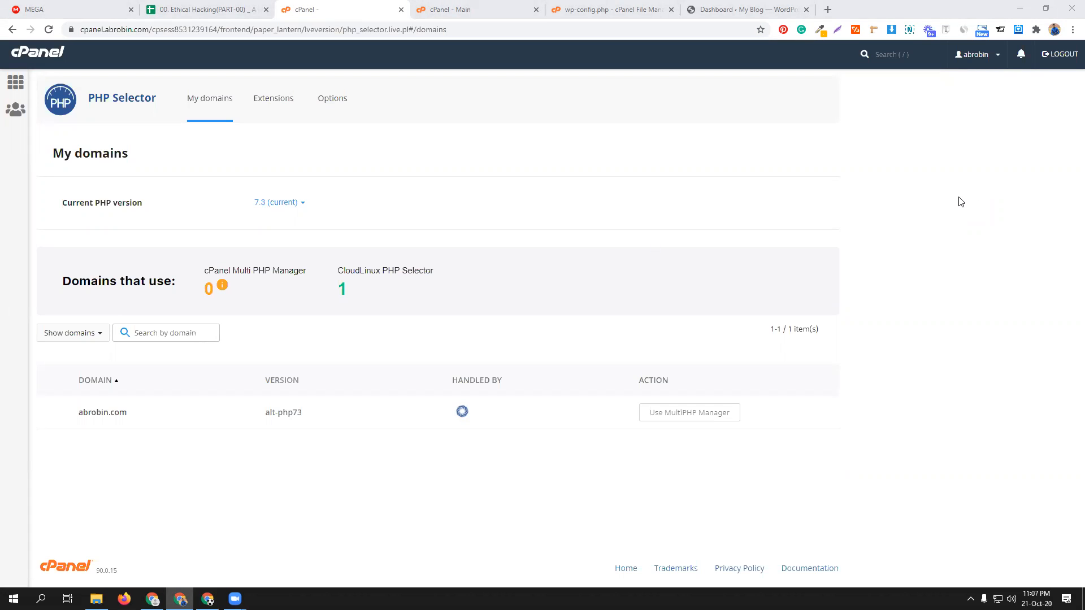
- In the PHP 7.3 options, change max_execution_time from 30 to 5000 and save
click(333, 102)
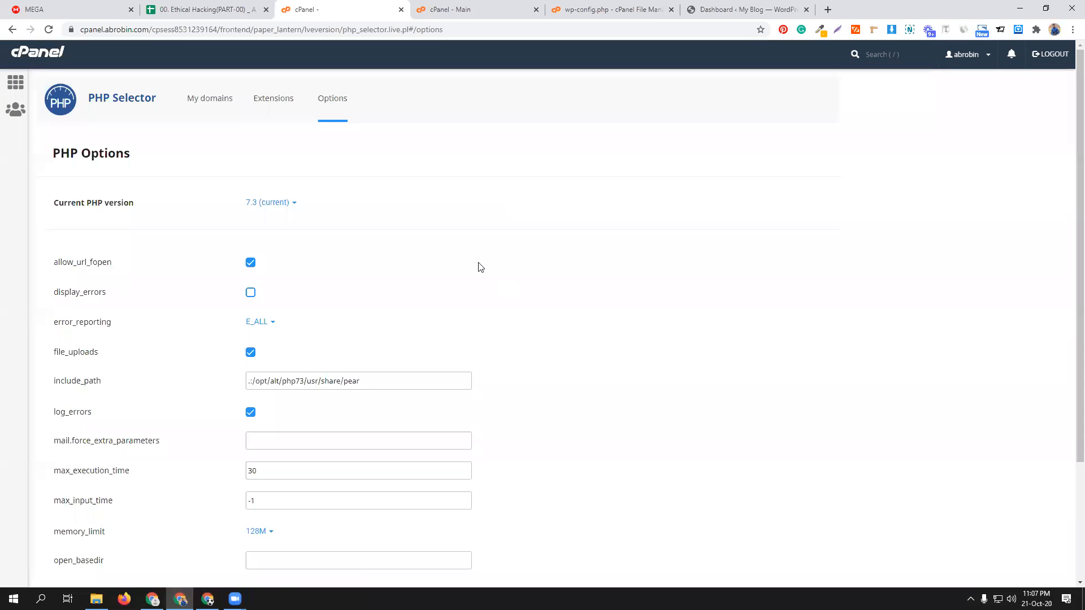
scroll(380, 283, down, 3)
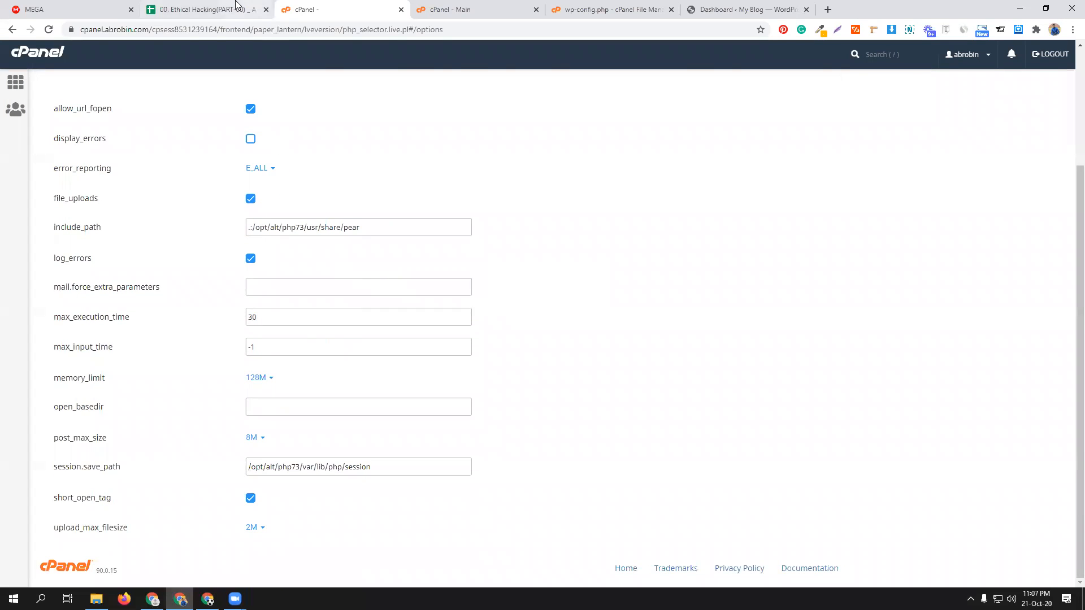
click(236, 7)
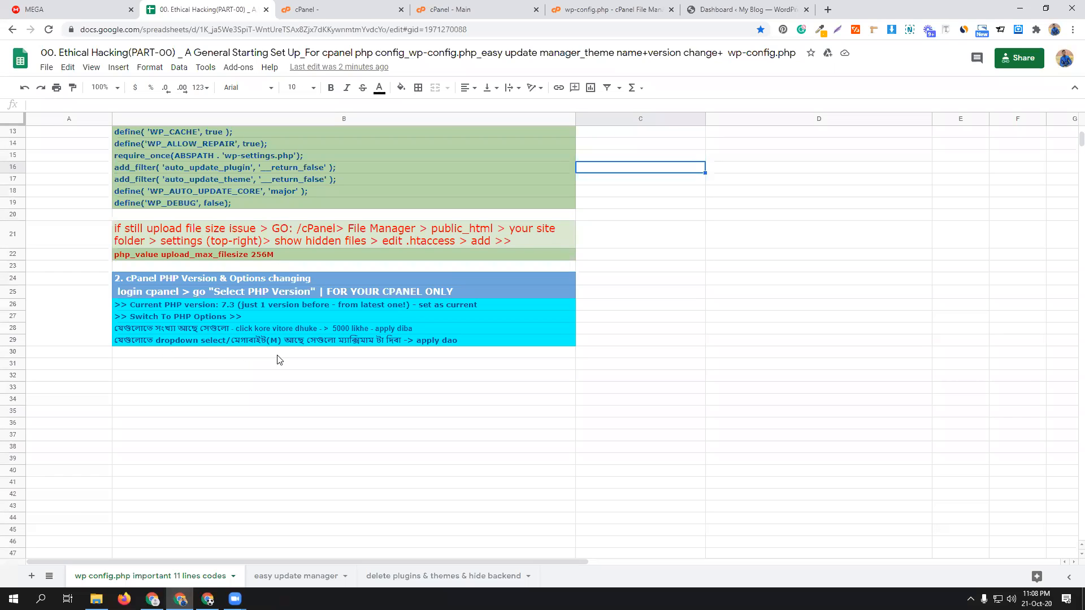
click(469, 9)
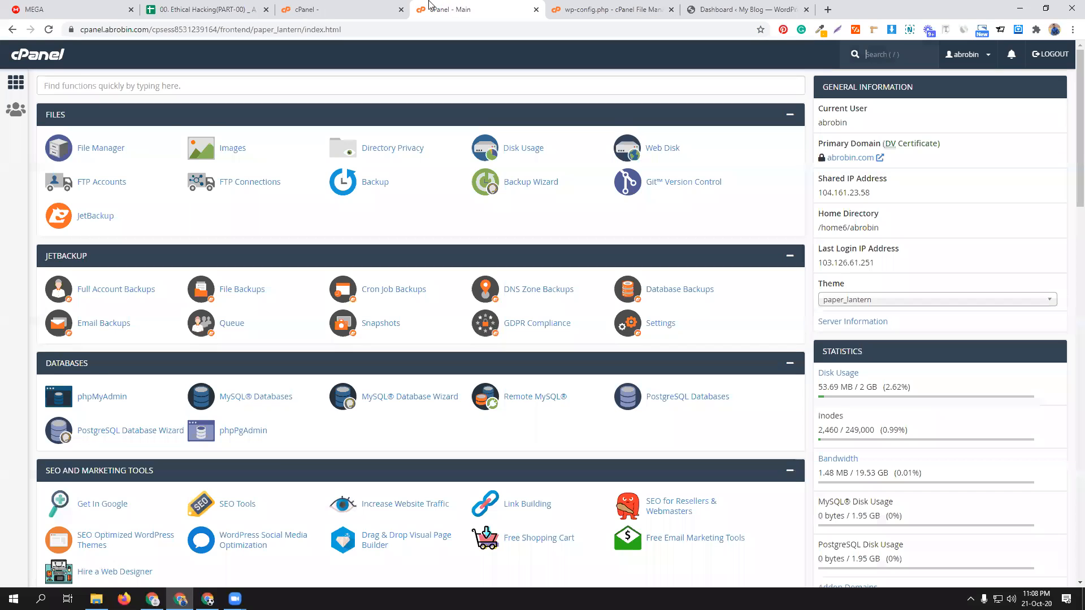
click(345, 9)
click(262, 317)
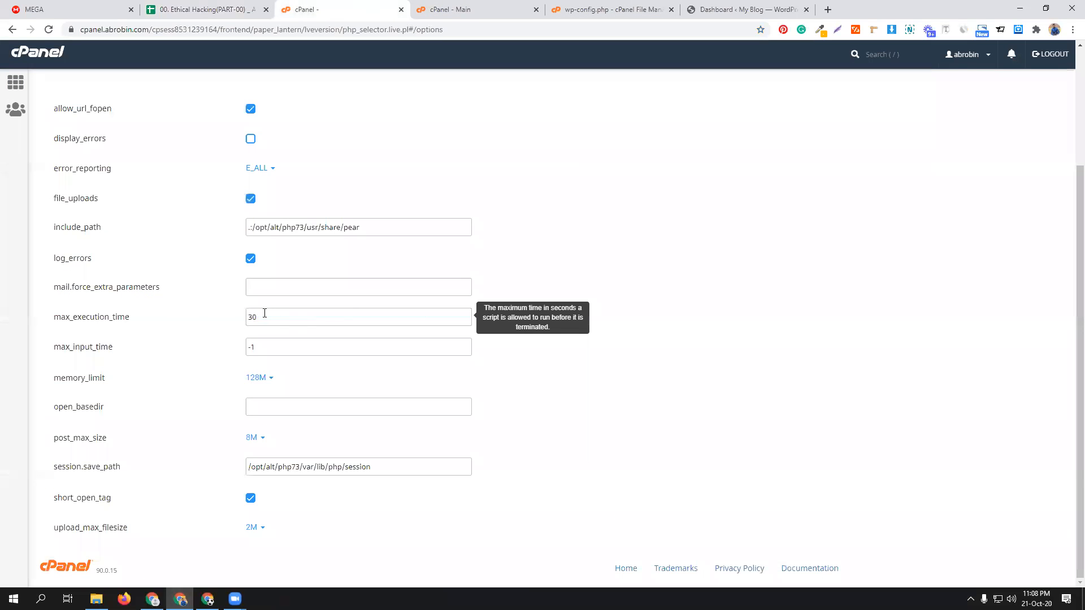
double_click(267, 311)
text(5000)
click(595, 385)
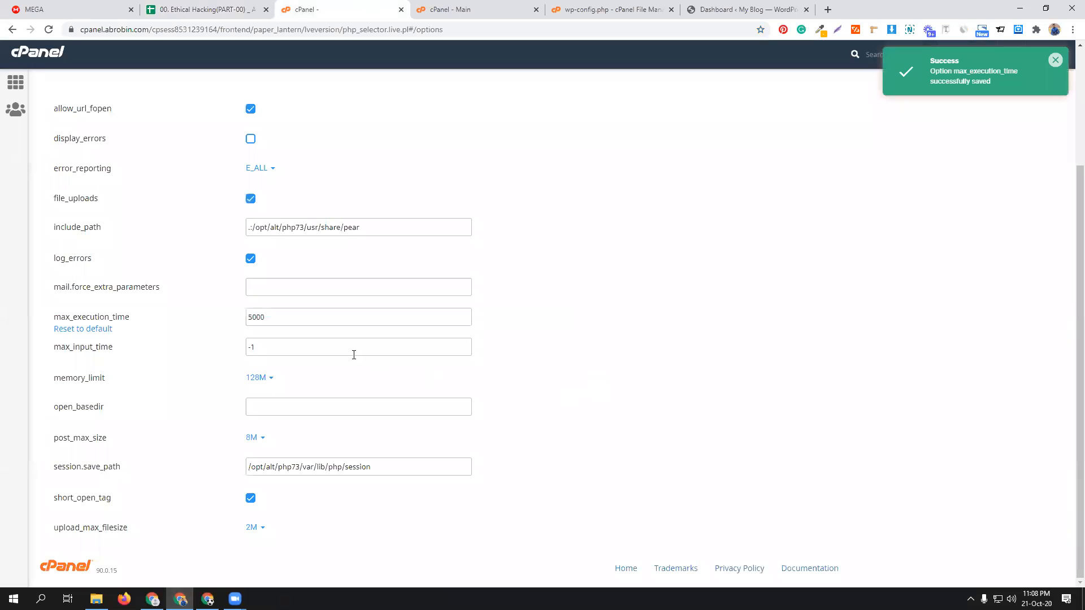
- Set memory_limit to 512M, post_max_size to 128M and upload_max_filesize to 1G
click(271, 379)
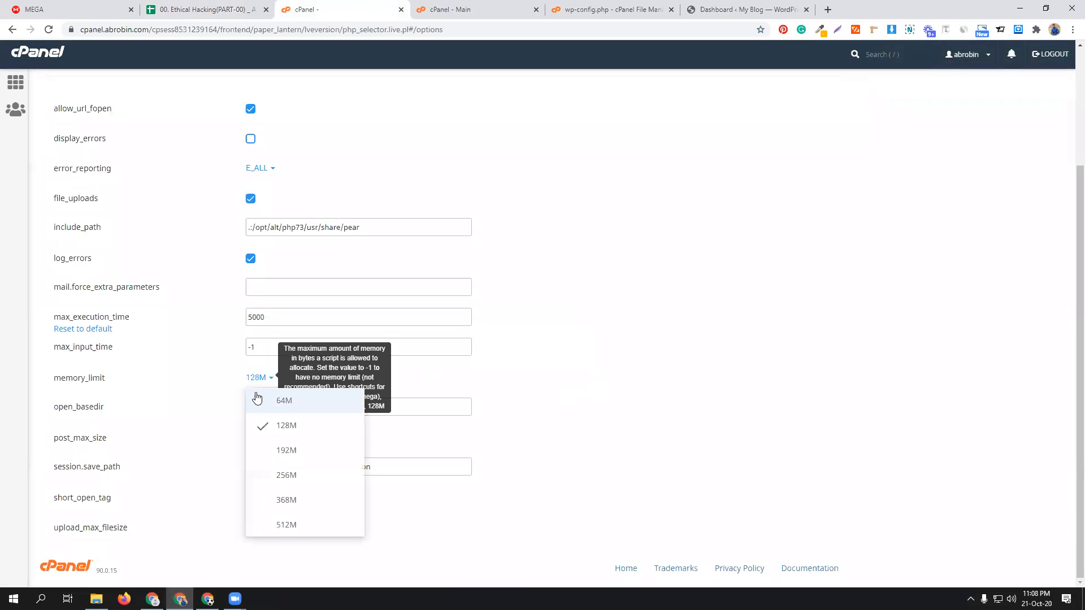
click(286, 525)
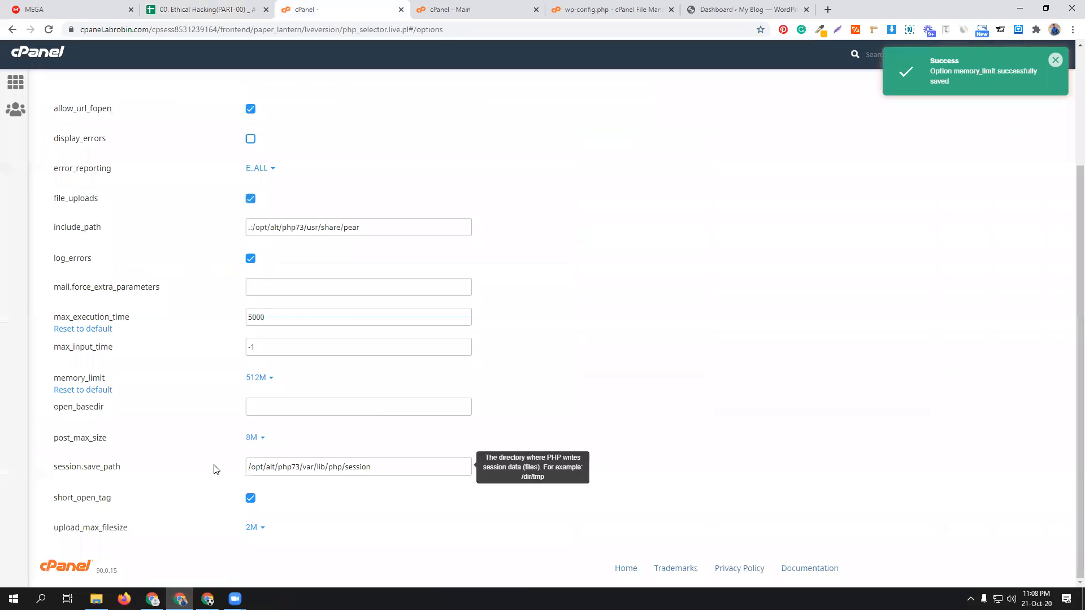
click(259, 439)
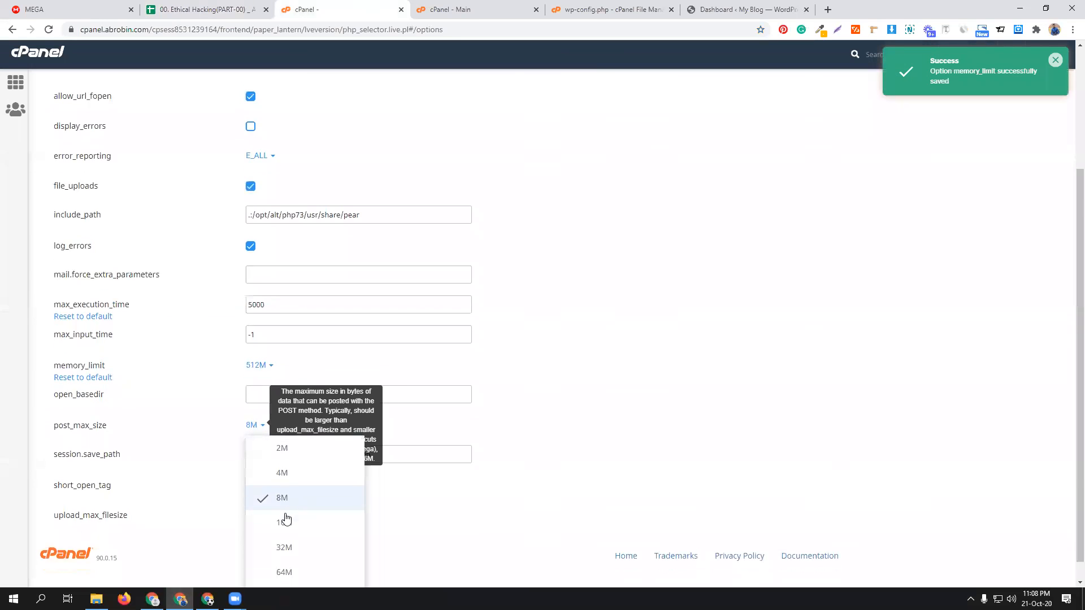
click(285, 574)
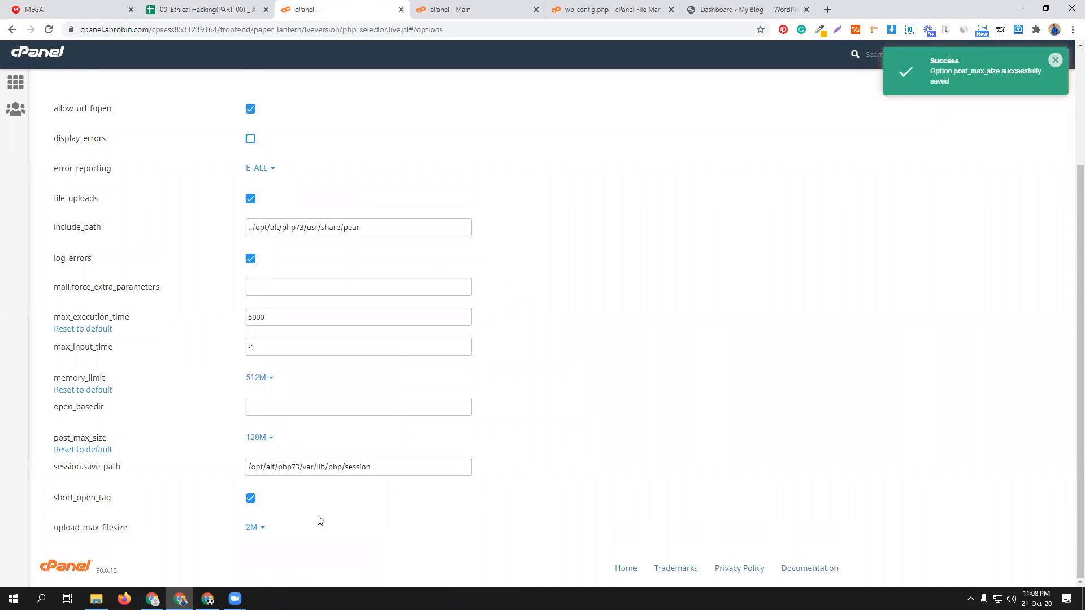
click(257, 529)
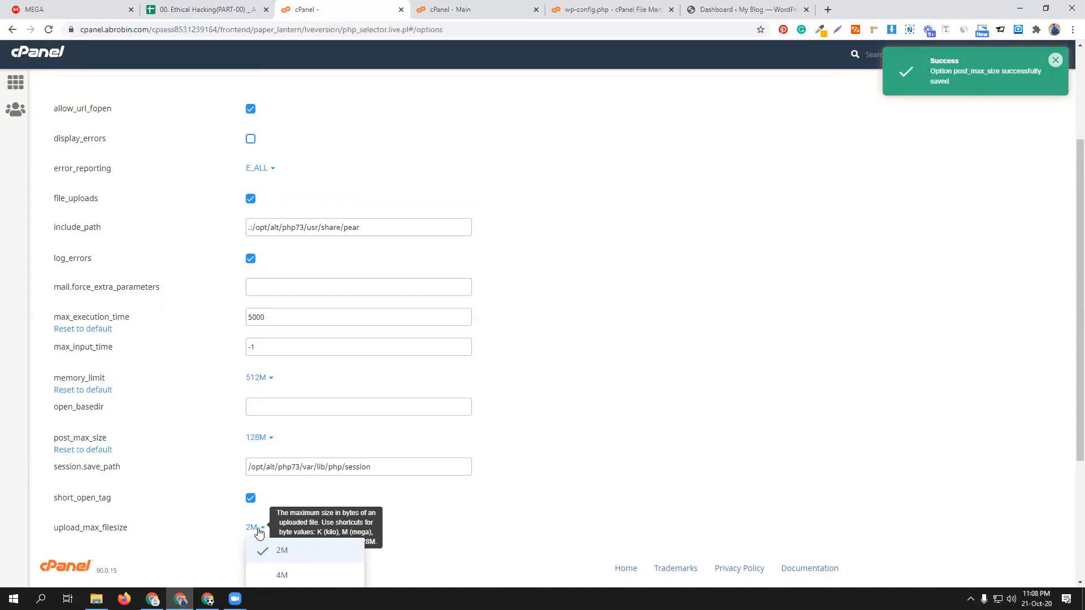
scroll(567, 479, down, 4)
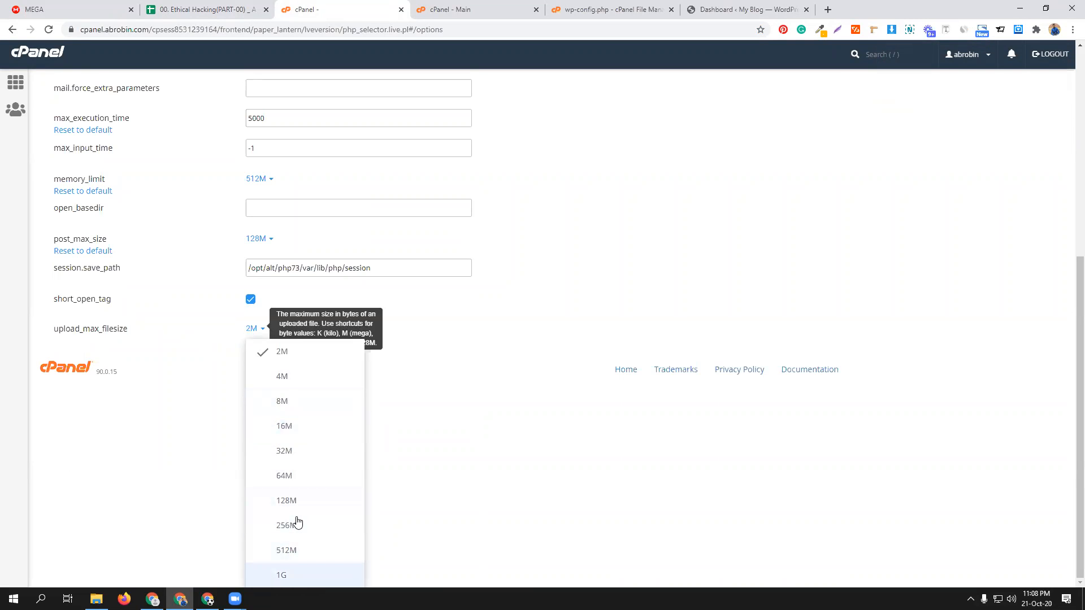
key(Return)
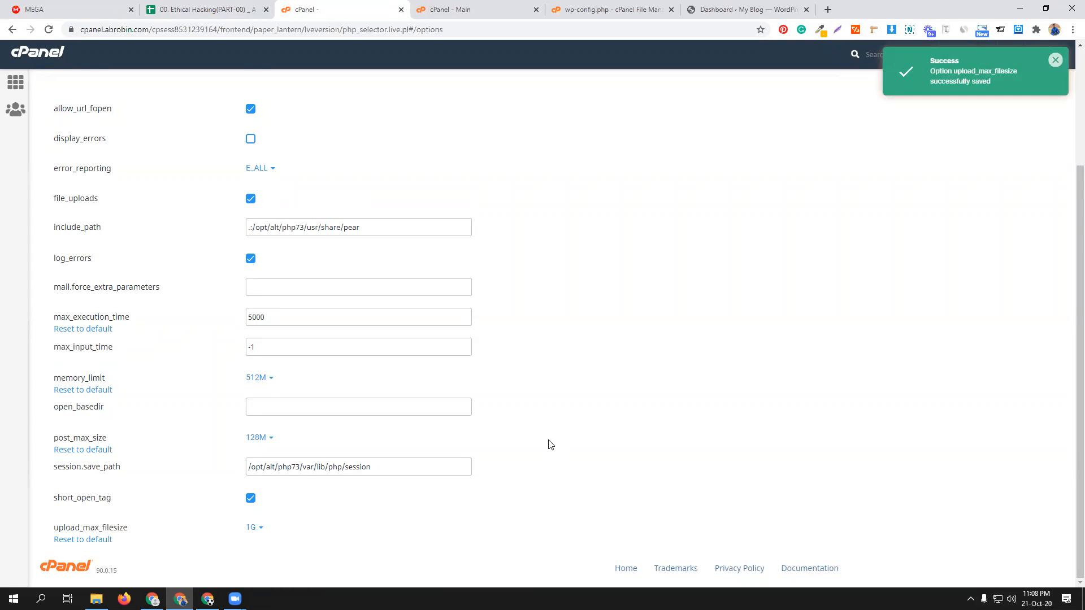
scroll(551, 449, up, 3)
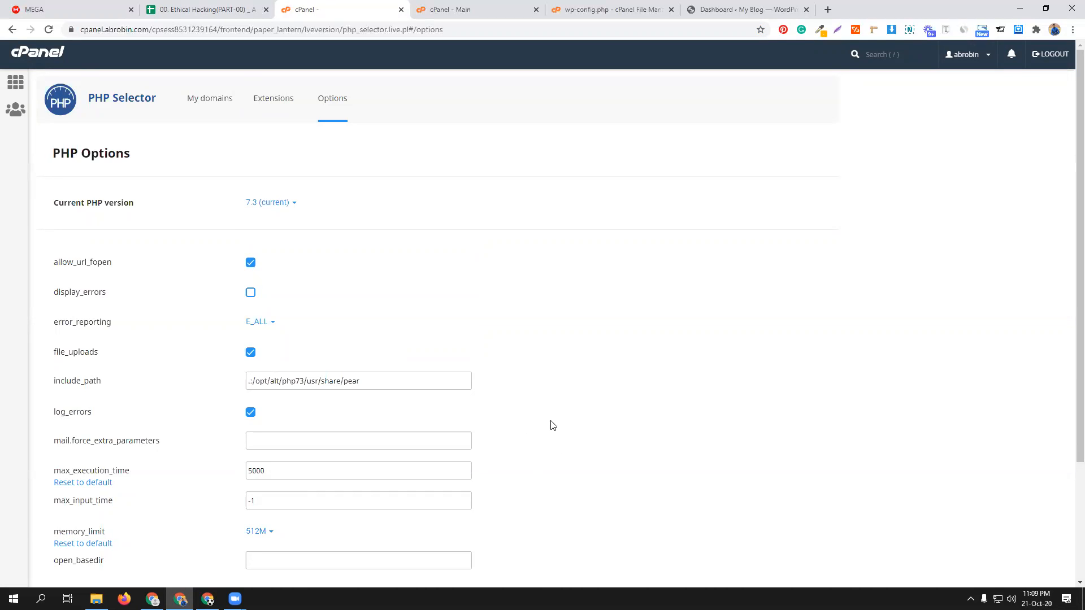
- Reload the WordPress admin dashboard so it picks up the new PHP settings
click(468, 5)
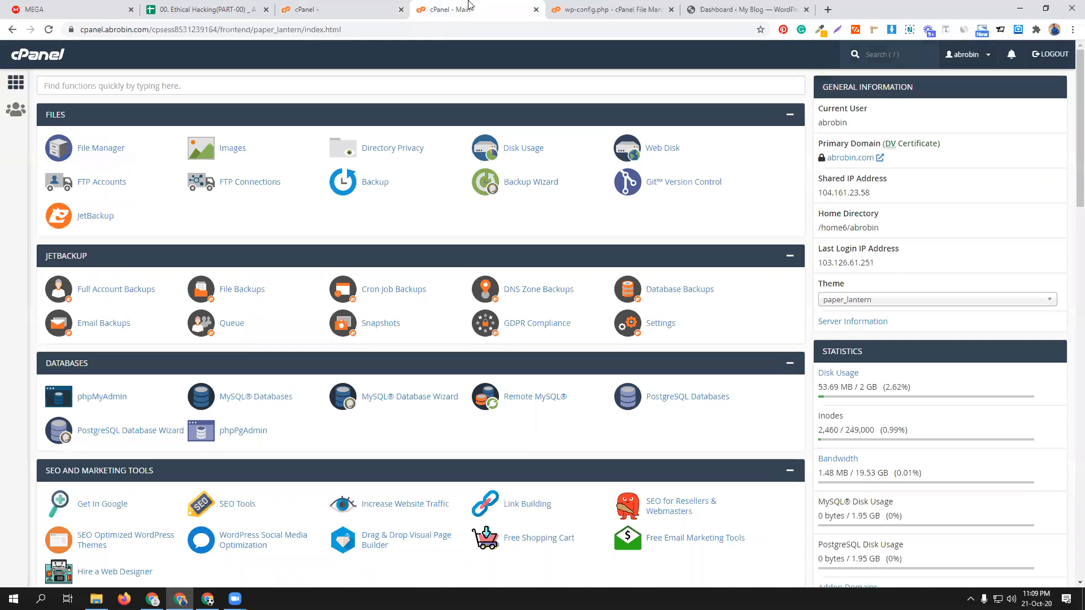
click(725, 7)
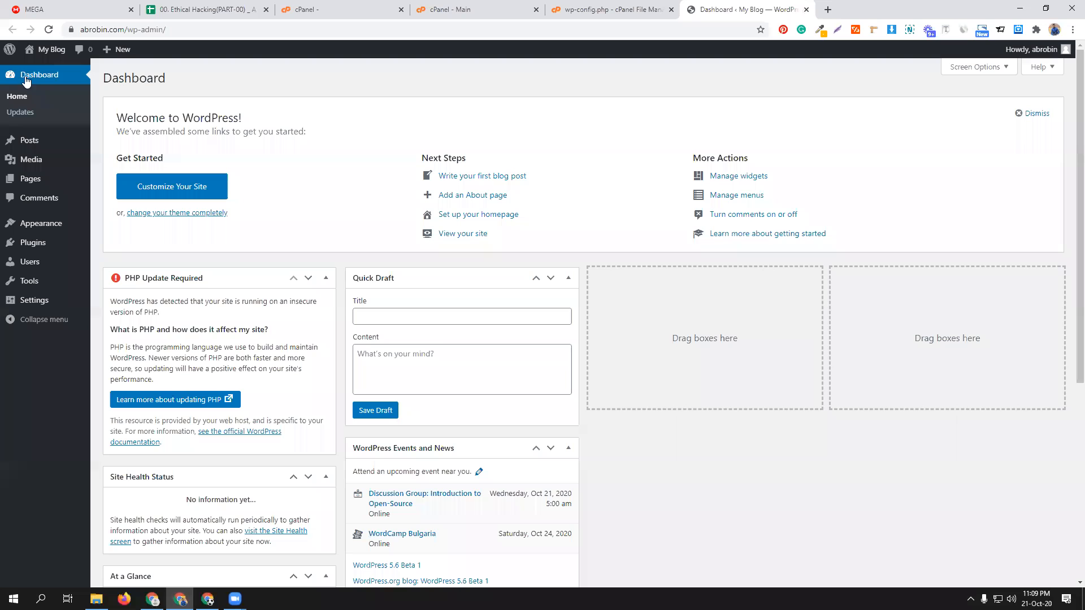
click(49, 29)
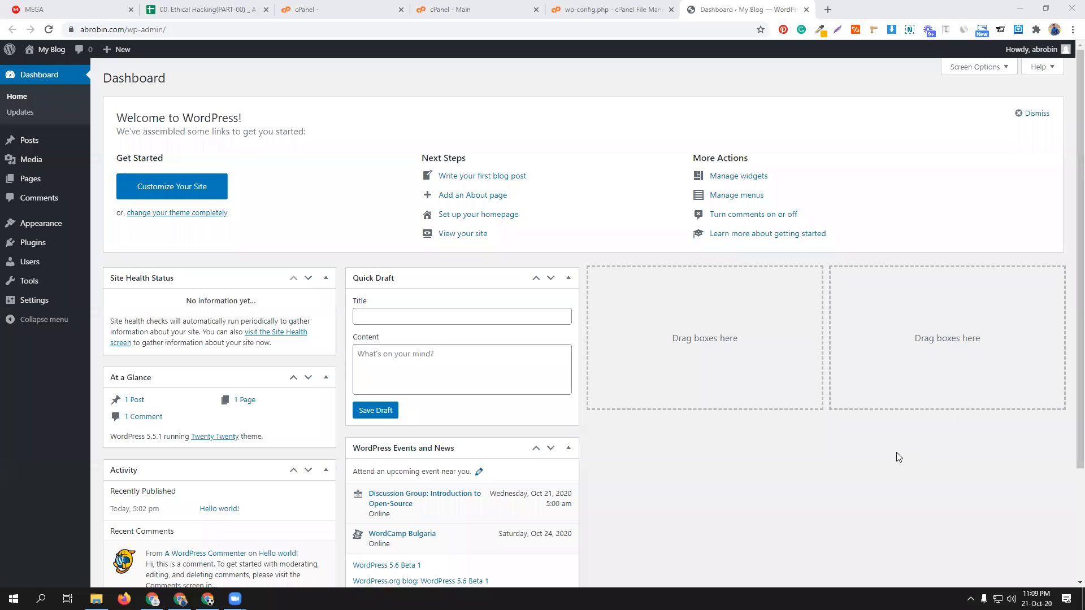
click(237, 11)
scroll(245, 228, up, 3)
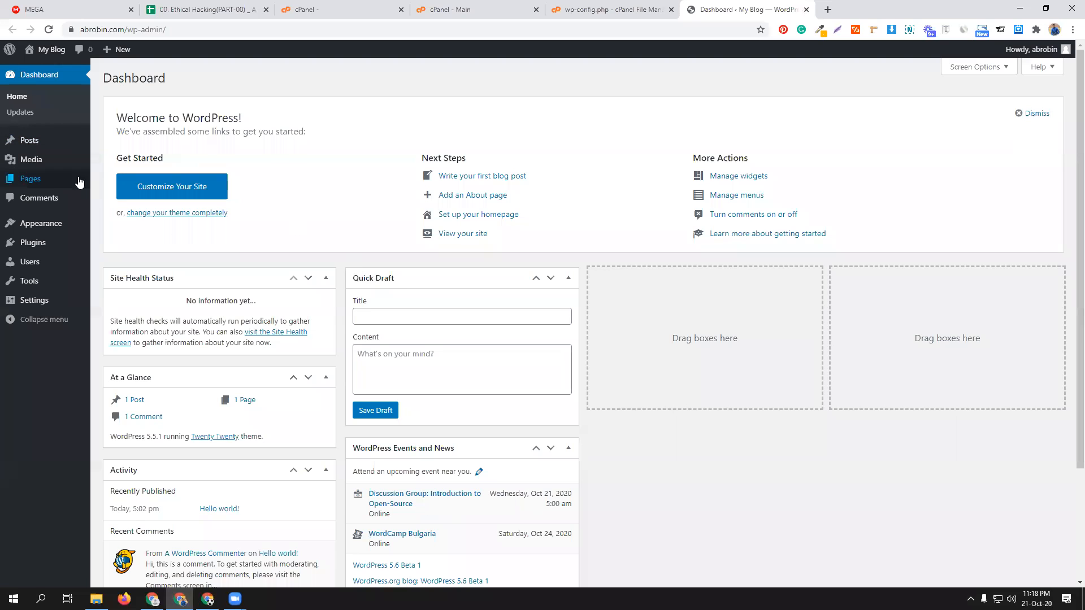
- Move the Privacy Policy and Sample Page pages to the Trash
click(45, 184)
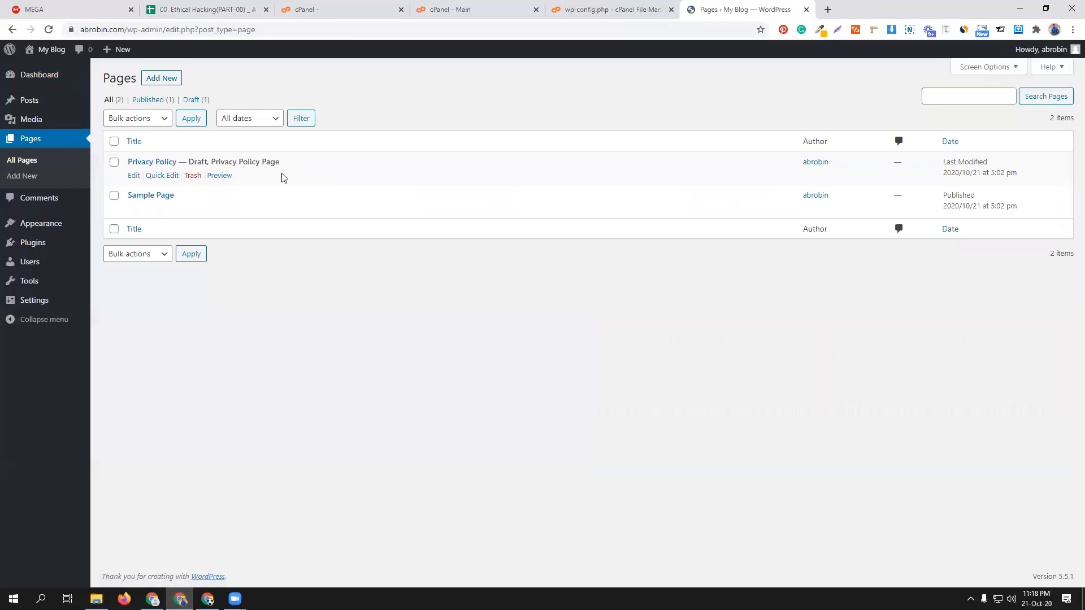
click(113, 142)
click(129, 119)
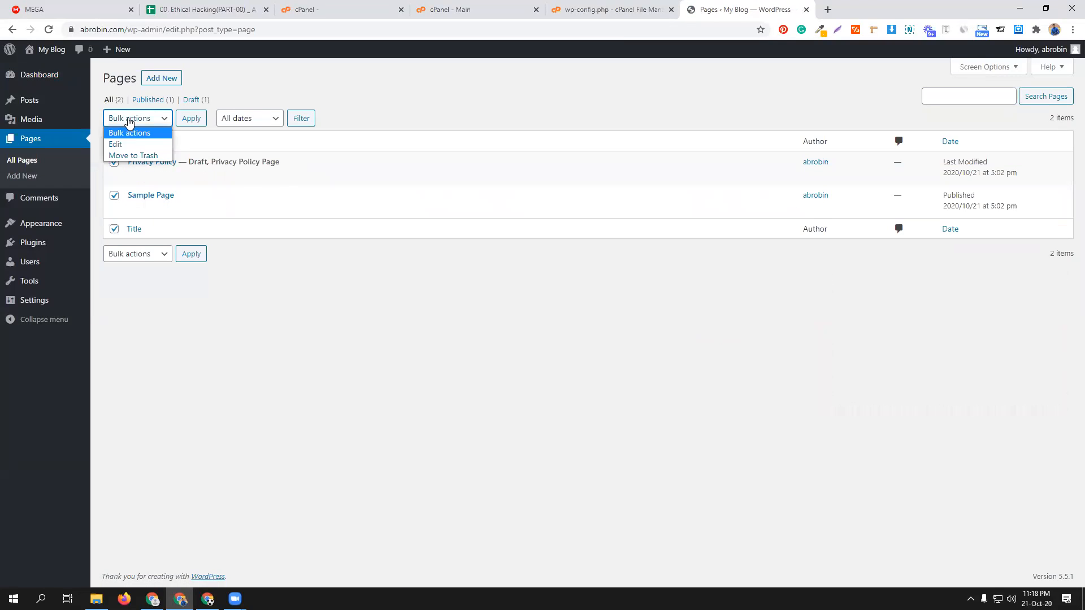
click(128, 153)
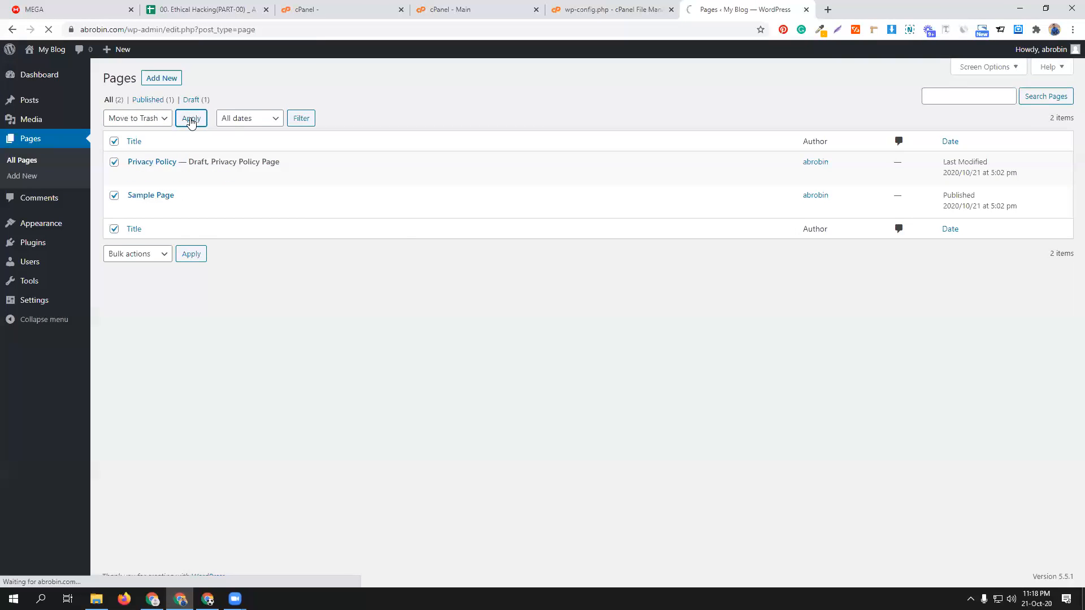
- Permanently delete both trashed pages, then go to the Comments list
click(141, 134)
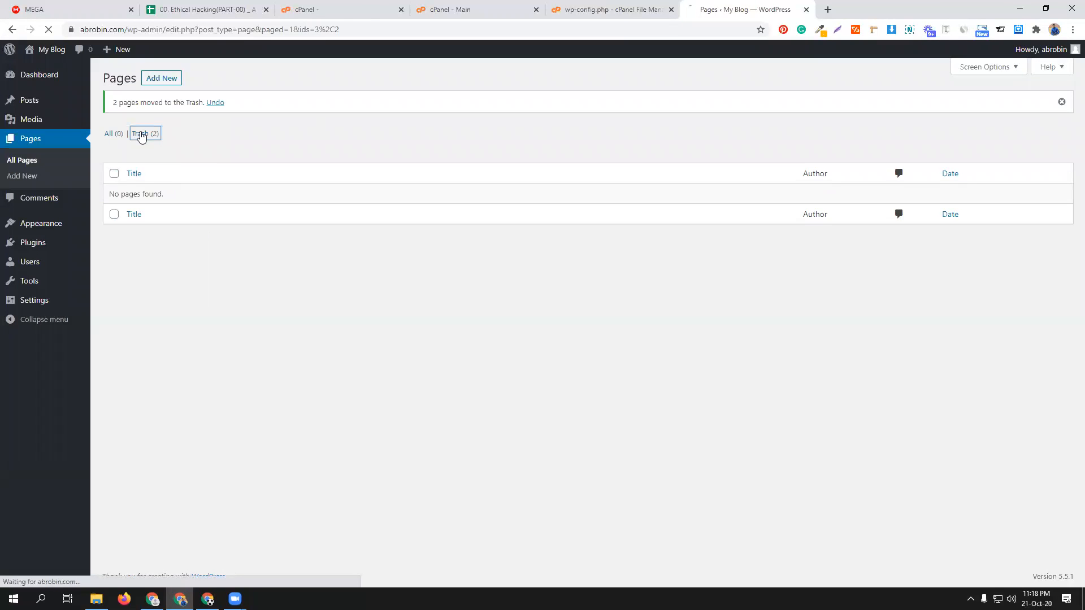
click(113, 141)
click(138, 118)
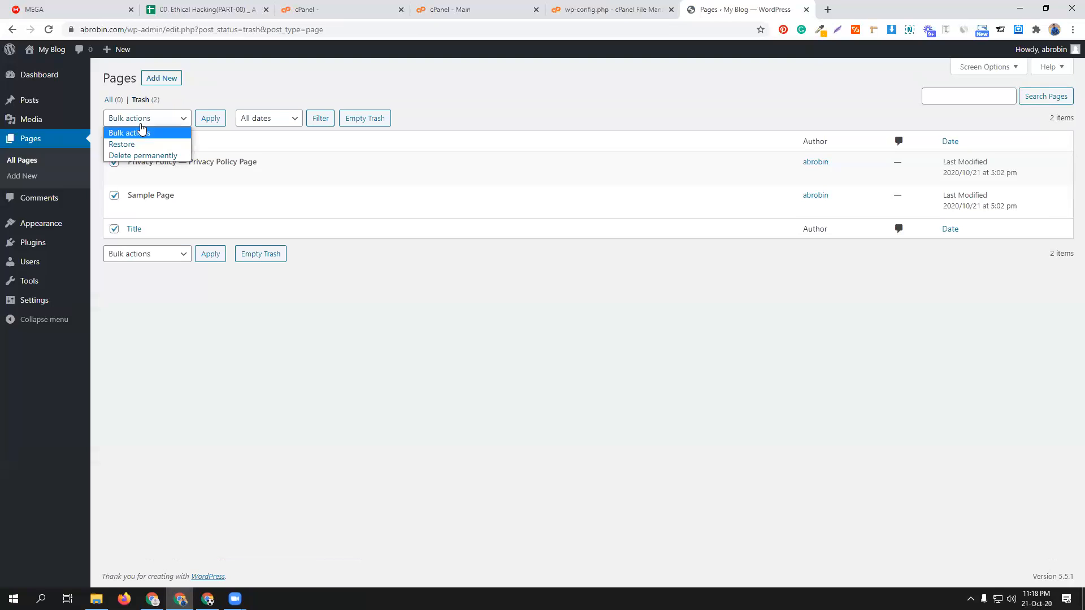
click(143, 156)
click(209, 119)
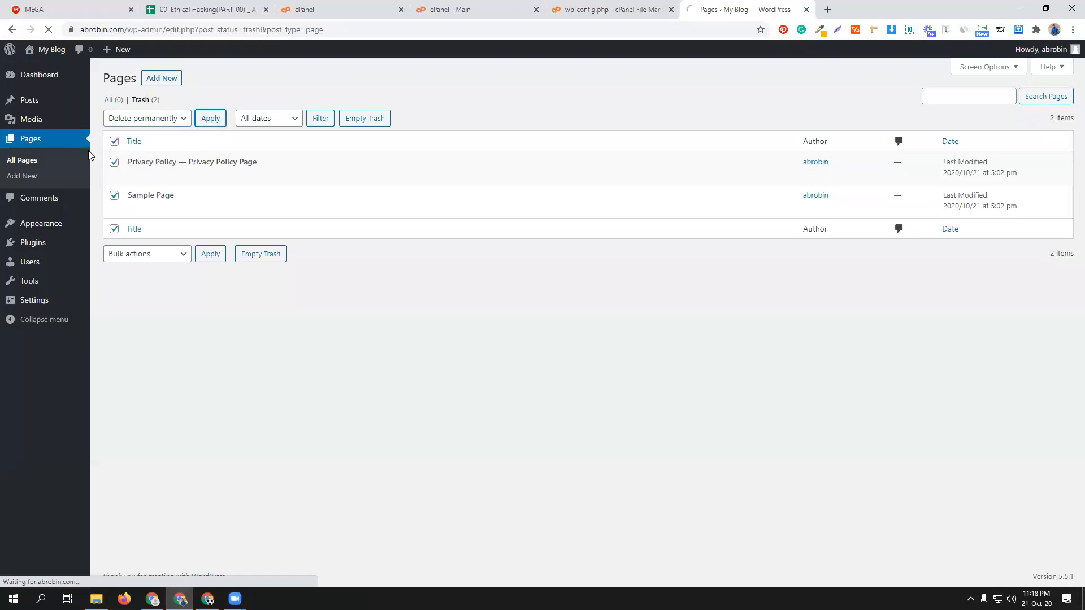
click(39, 196)
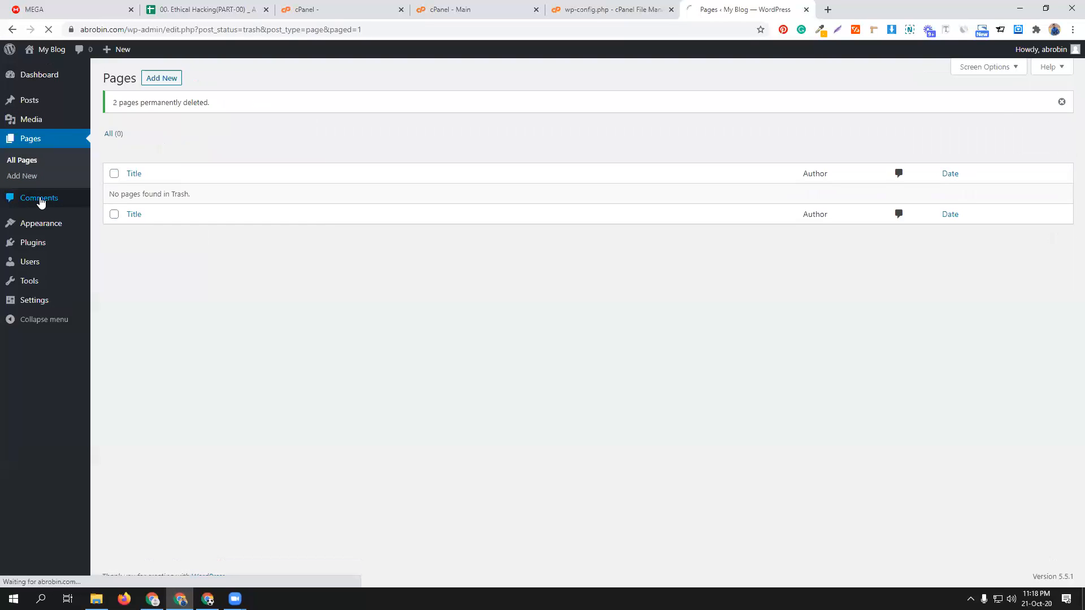
- Trash the sample comment on Hello world!, delete it permanently, and return to the Dashboard
click(114, 162)
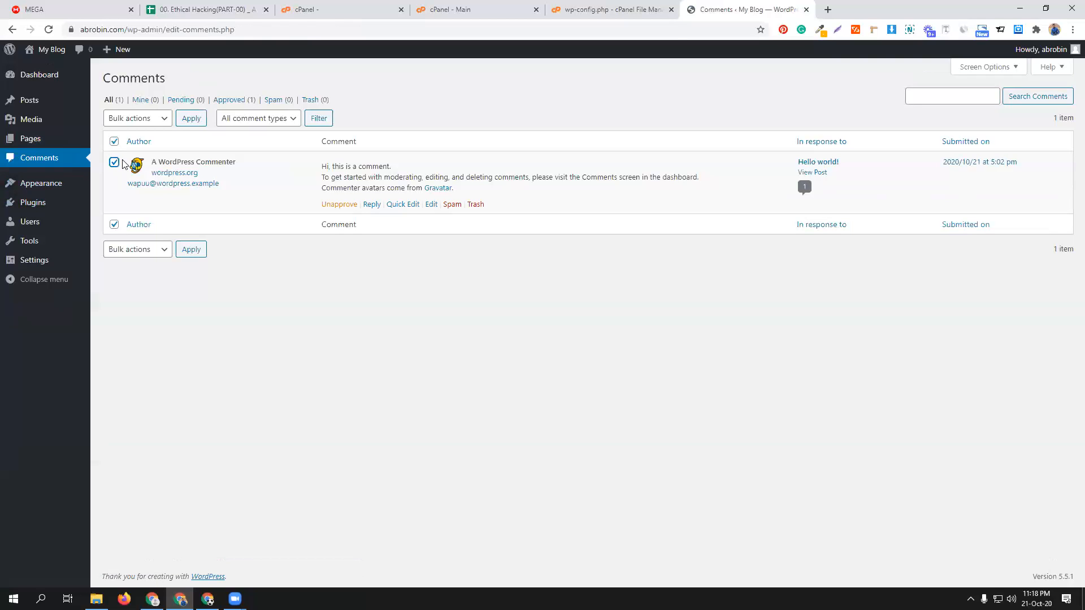
click(142, 119)
click(141, 175)
click(191, 120)
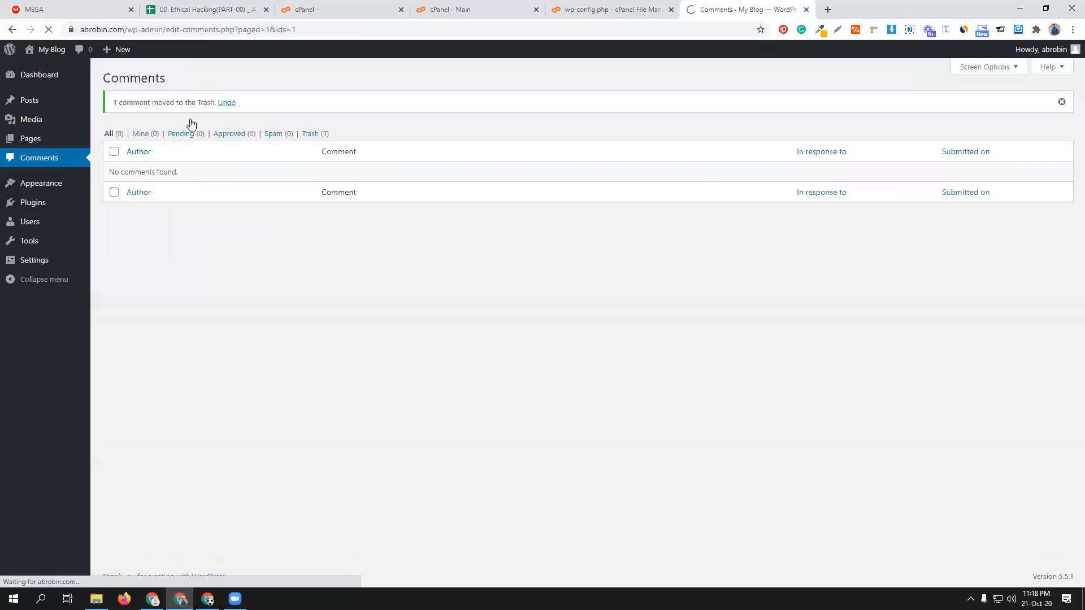
click(318, 135)
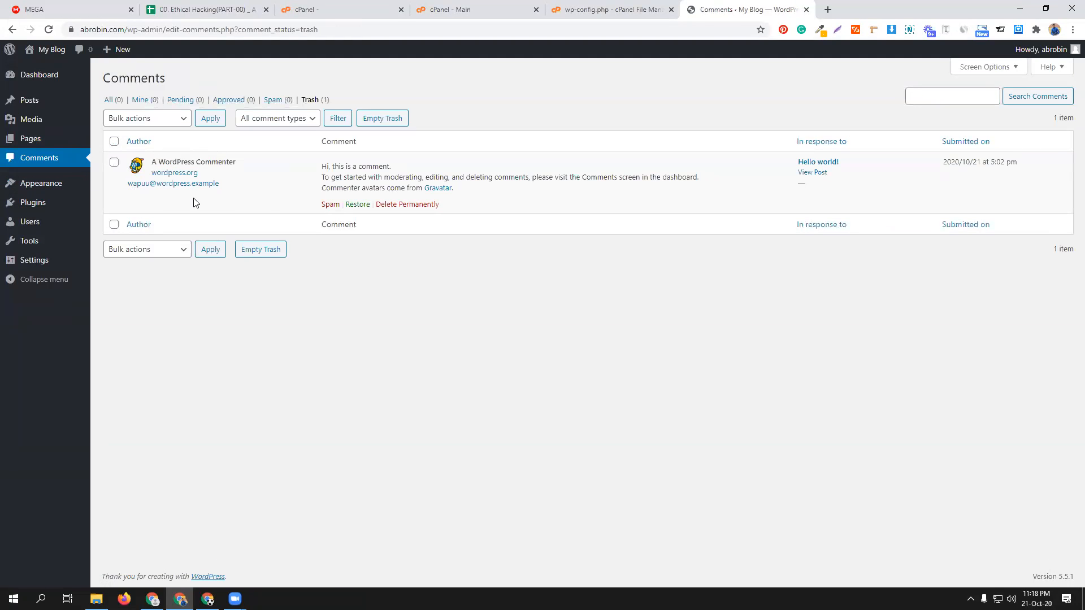
click(401, 205)
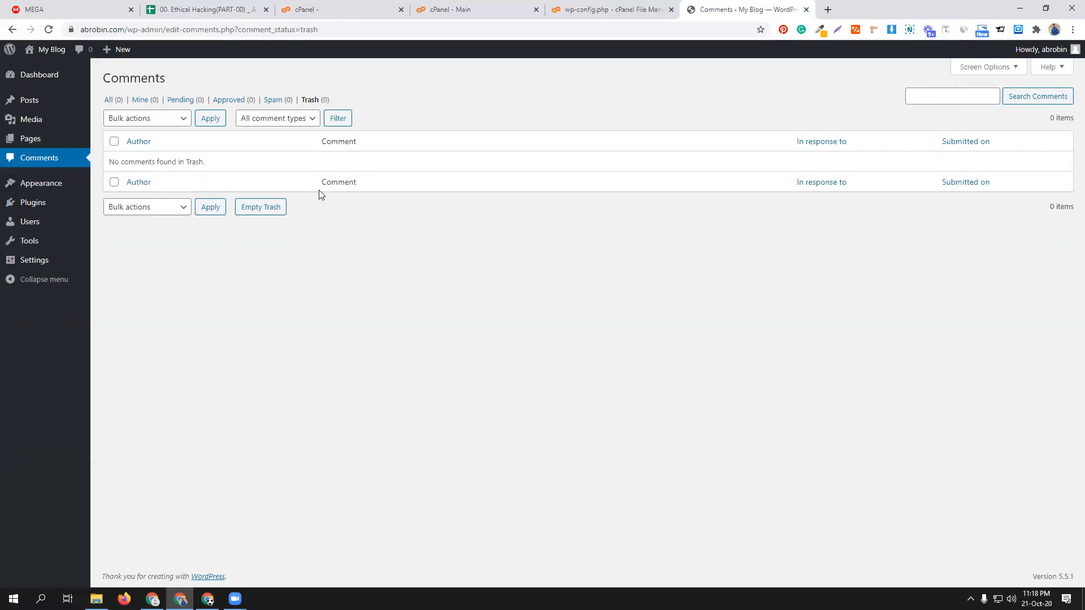
click(35, 75)
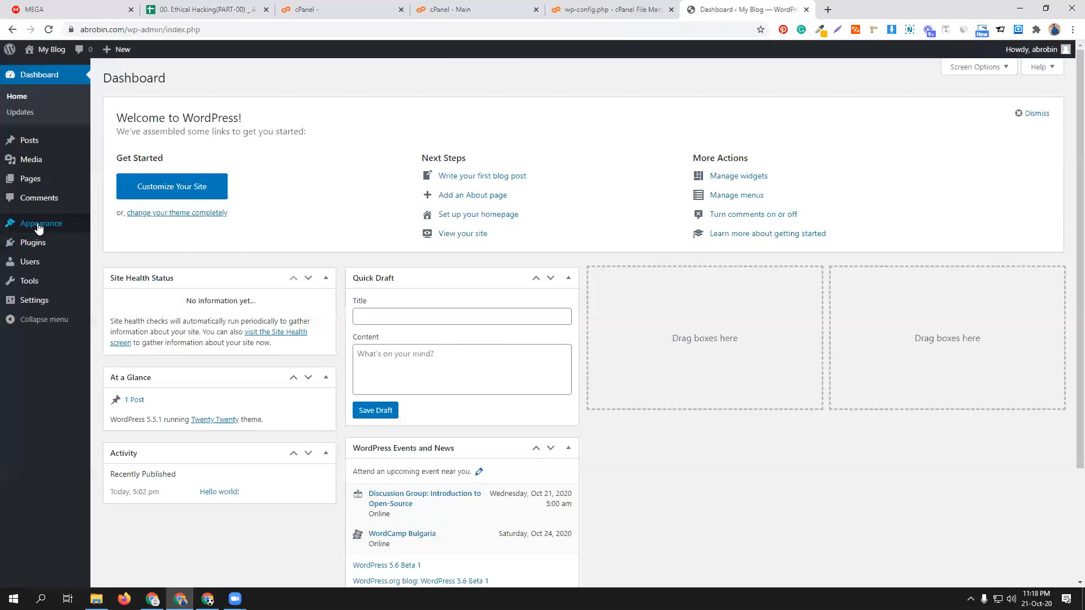
- Go to Appearance > Themes and open the Add New theme catalogue
mouse_move(38, 227)
click(110, 227)
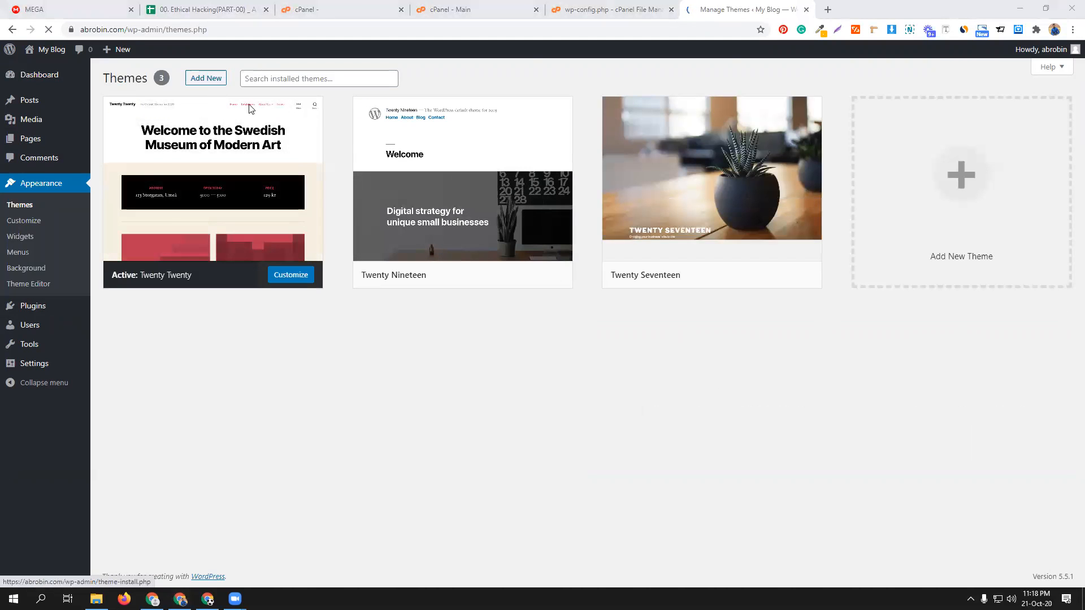
click(205, 79)
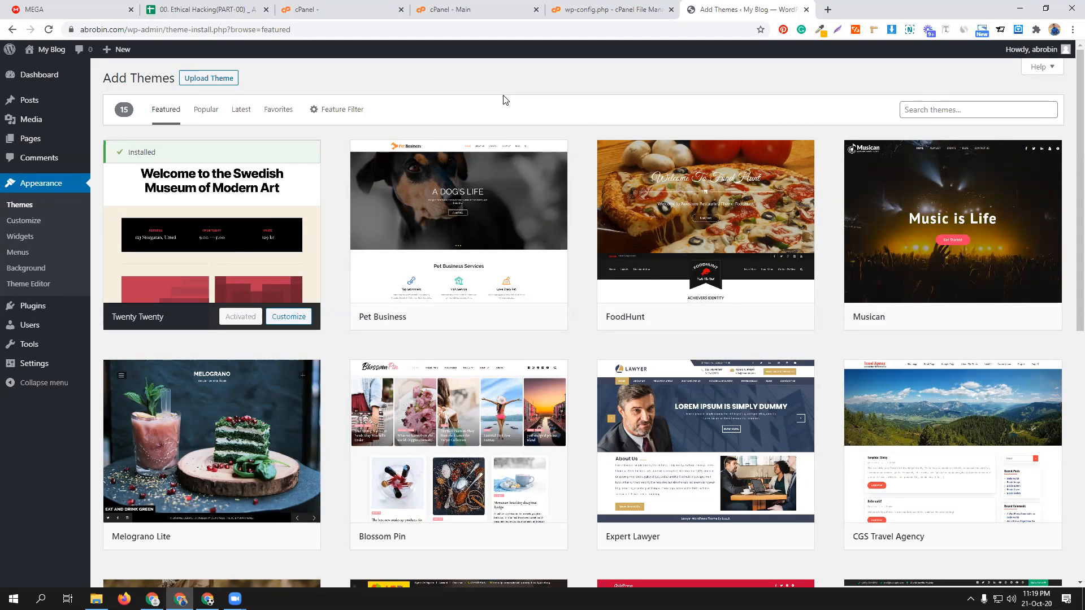
- Search the catalogue for 'astra', install the Astra theme and activate it
click(947, 111)
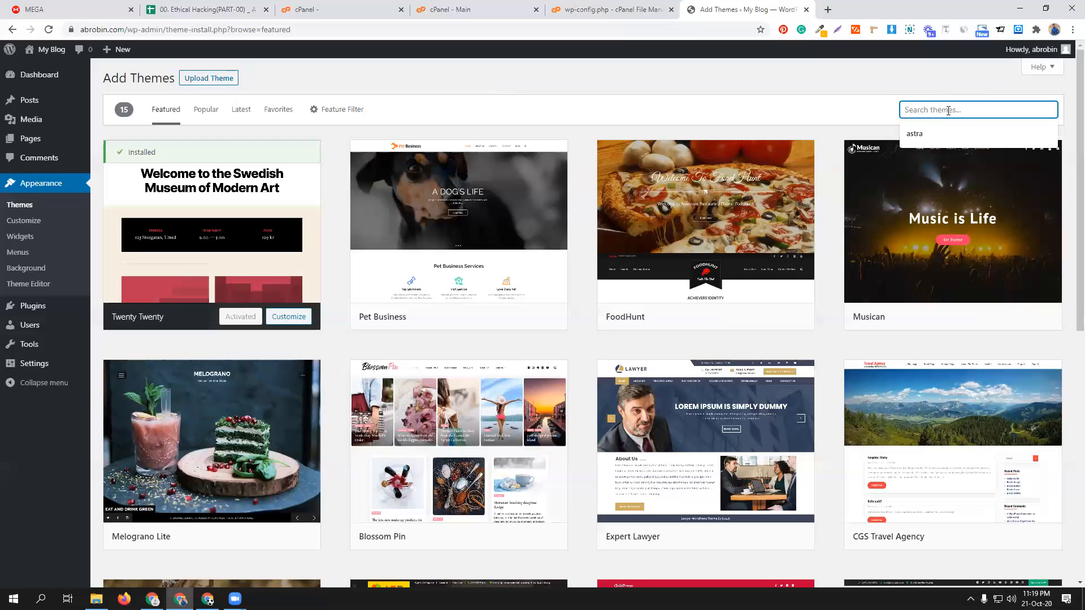
click(937, 132)
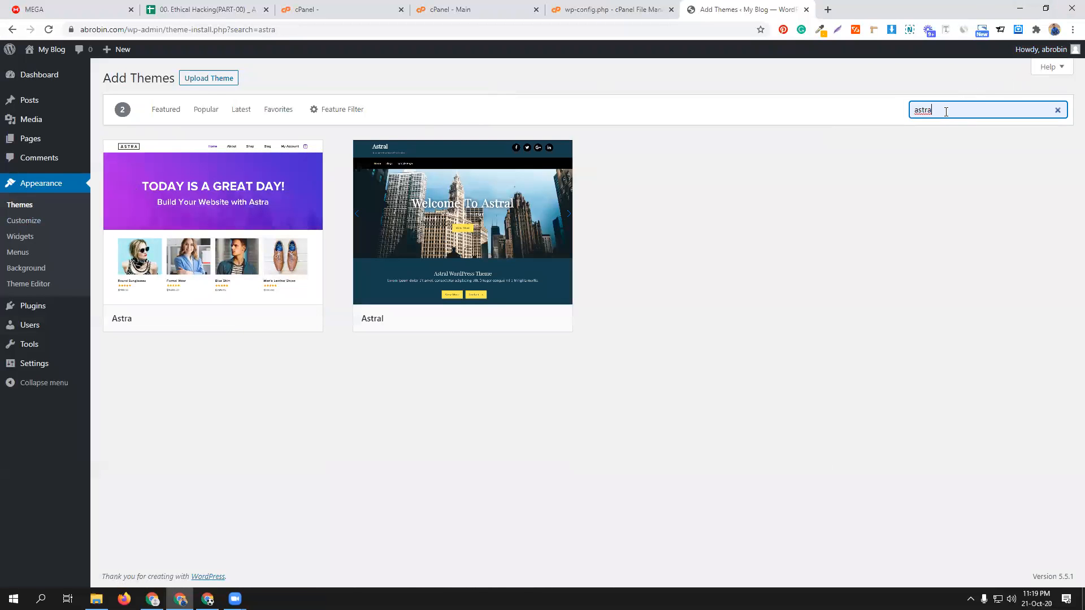
mouse_move(176, 221)
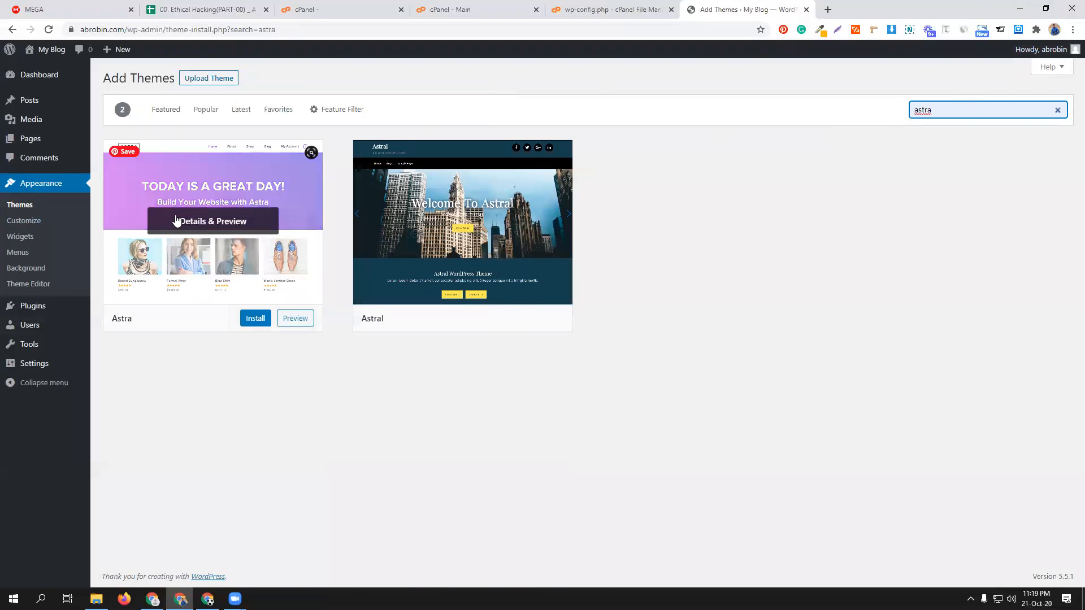
click(254, 320)
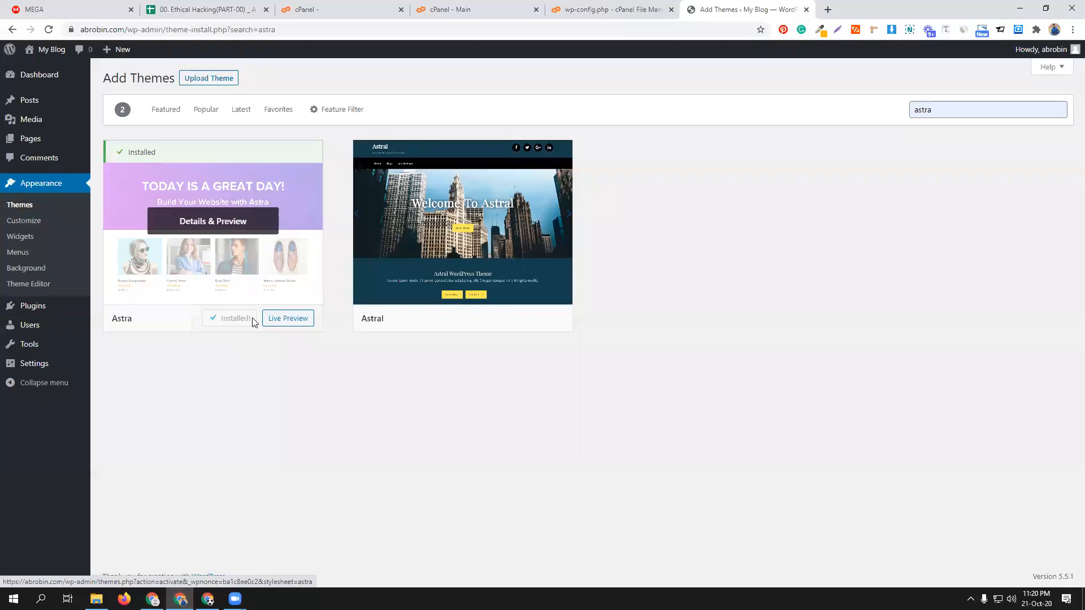
click(237, 318)
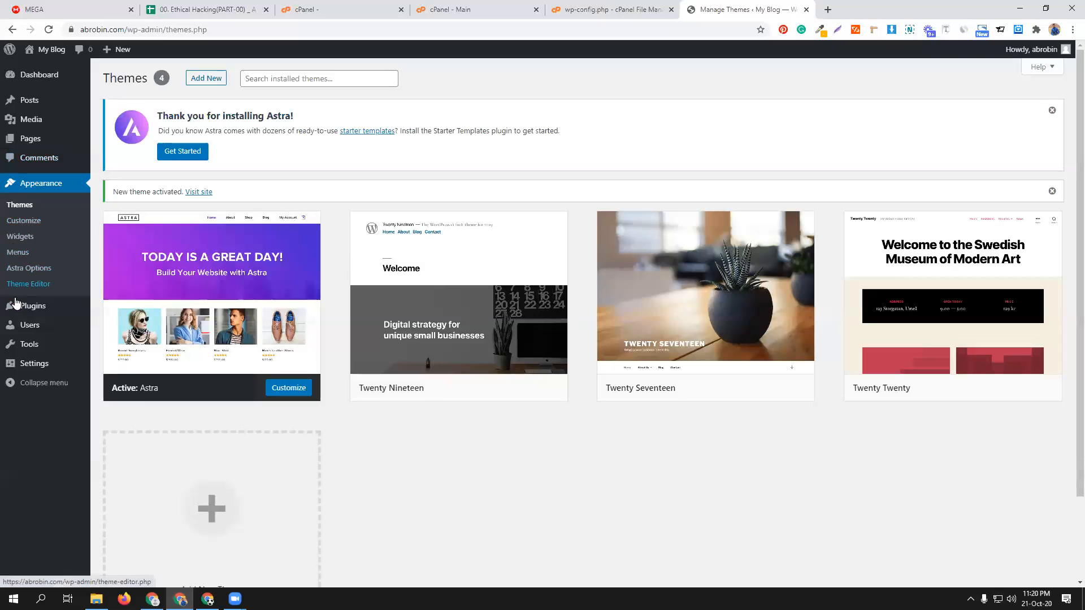
- Look over the installed plugins and the active Astra theme's details
mouse_move(25, 309)
click(65, 308)
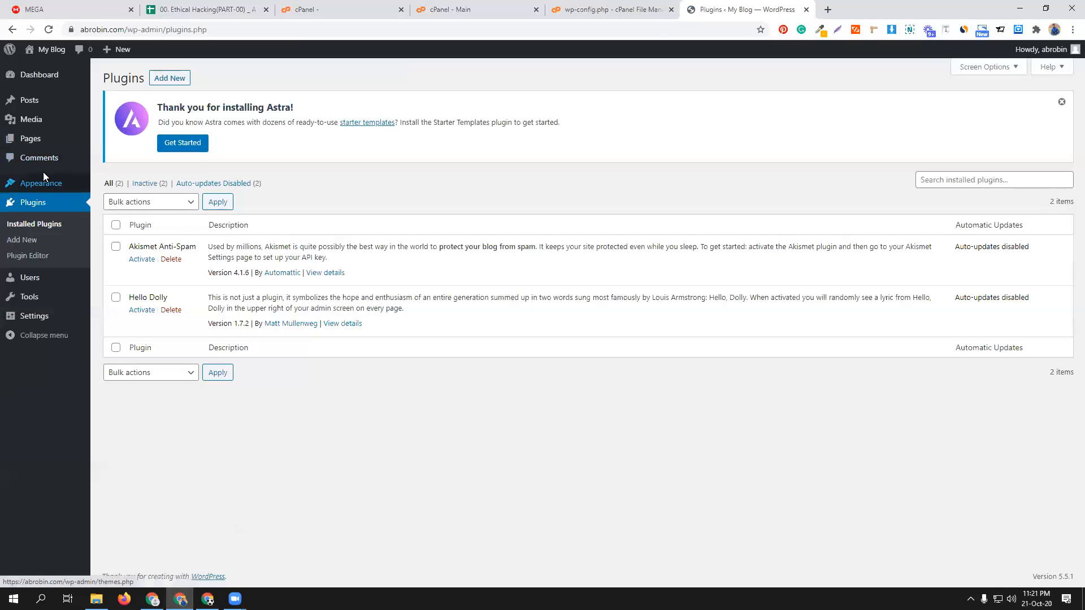
mouse_move(42, 189)
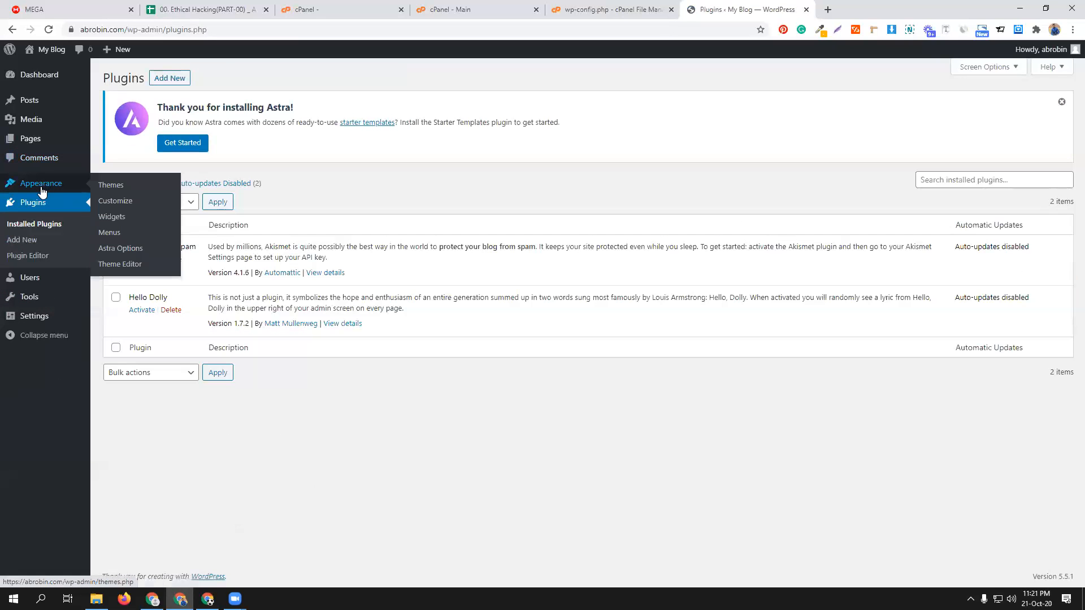
click(112, 186)
click(263, 226)
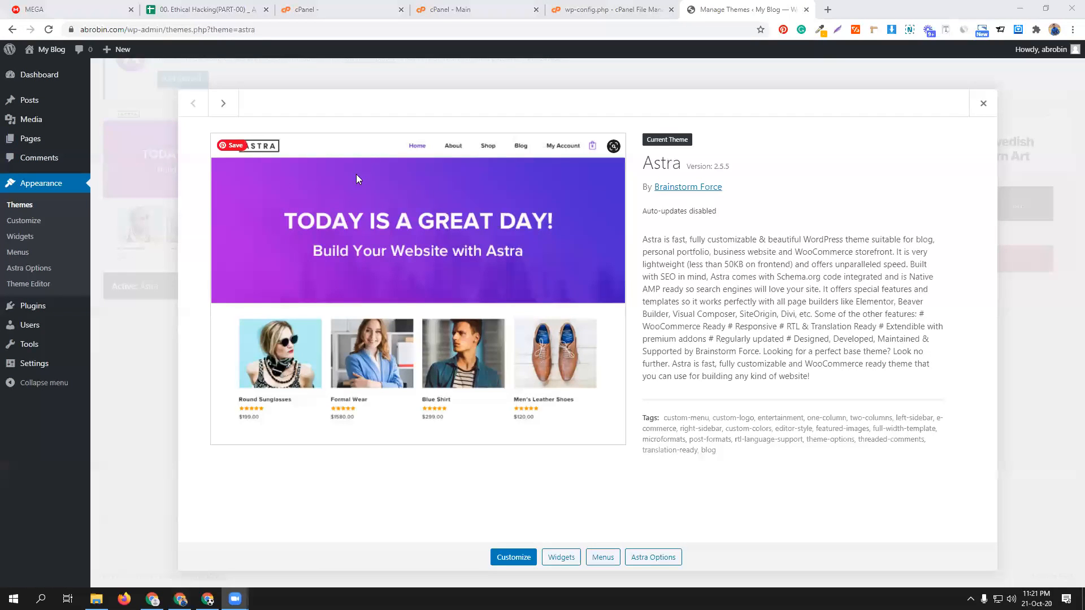
click(27, 77)
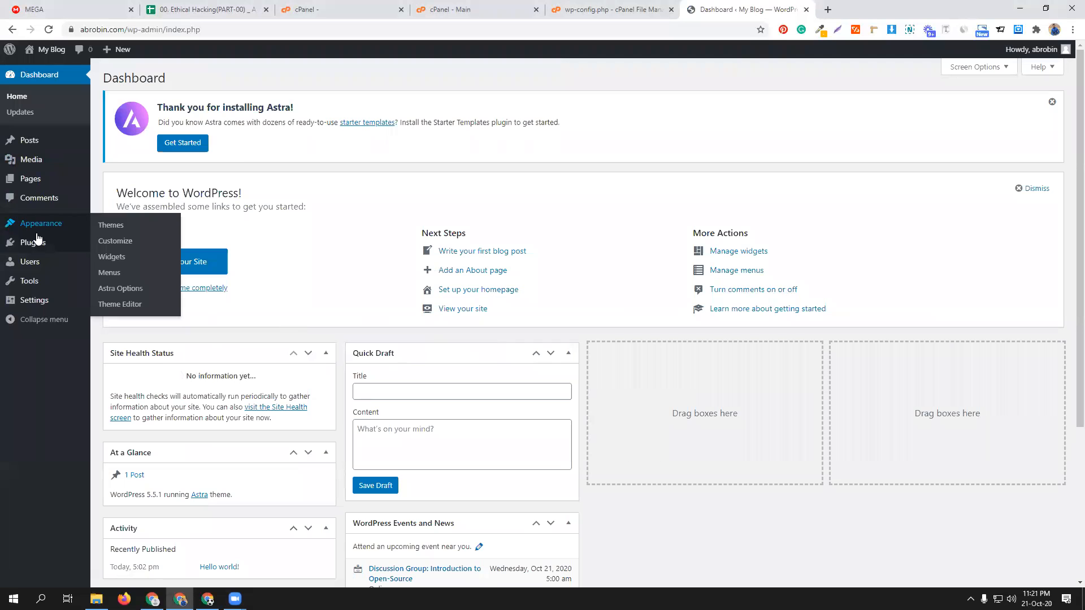
- Bulk-delete the Akismet Anti-Spam and Hello Dolly plugins from Installed Plugins
mouse_move(36, 242)
click(119, 247)
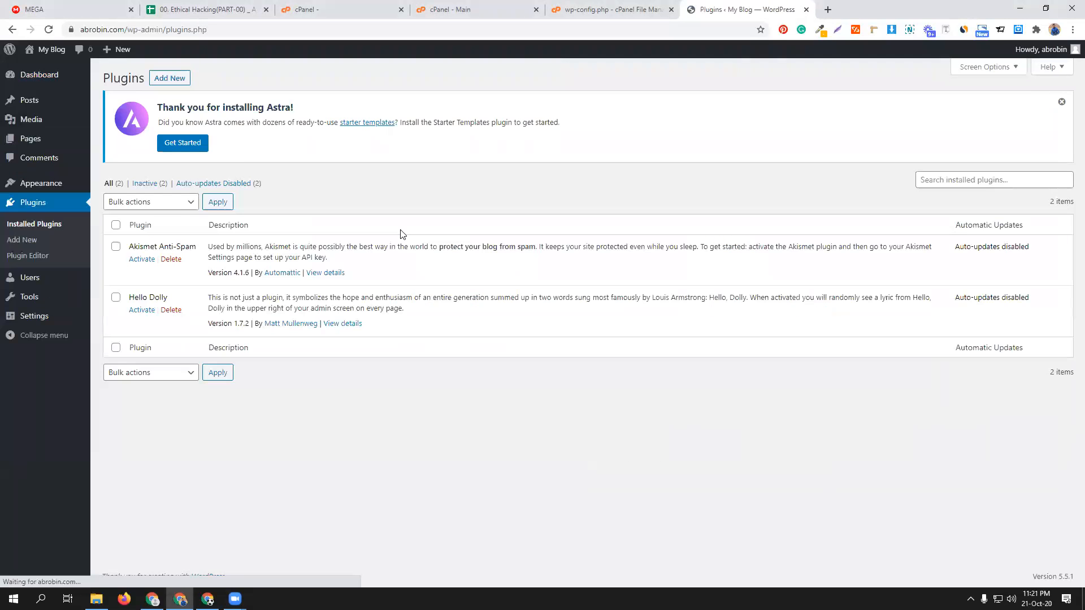
click(116, 226)
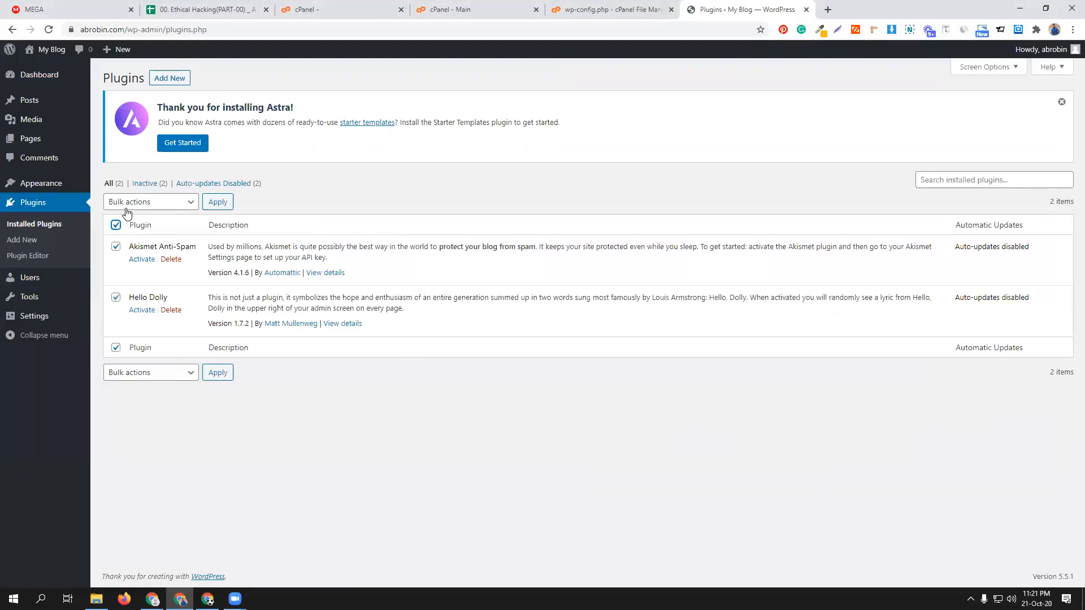
click(129, 204)
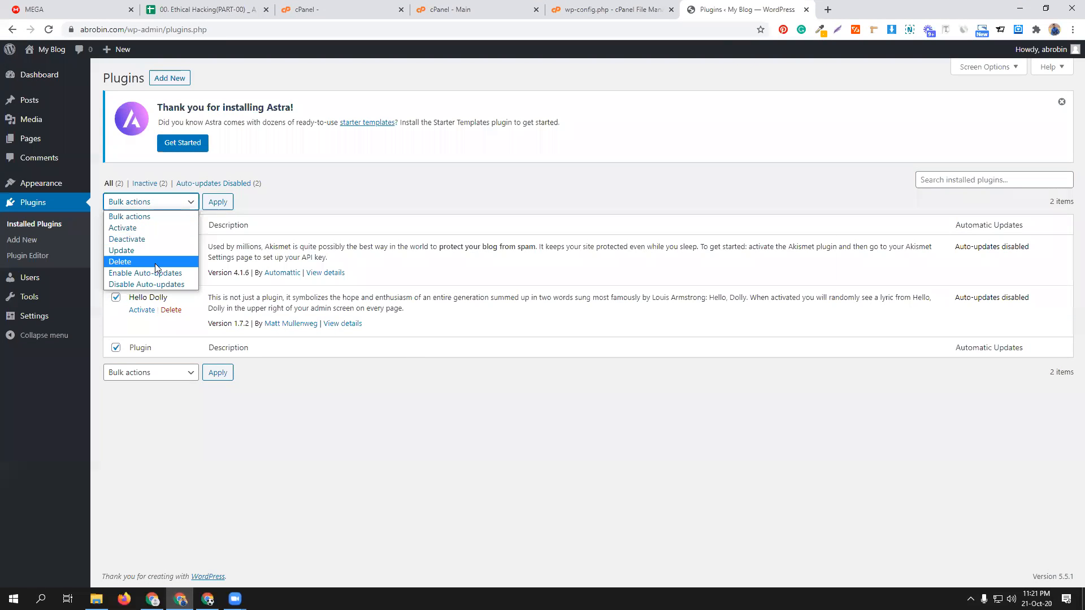
click(153, 262)
click(219, 202)
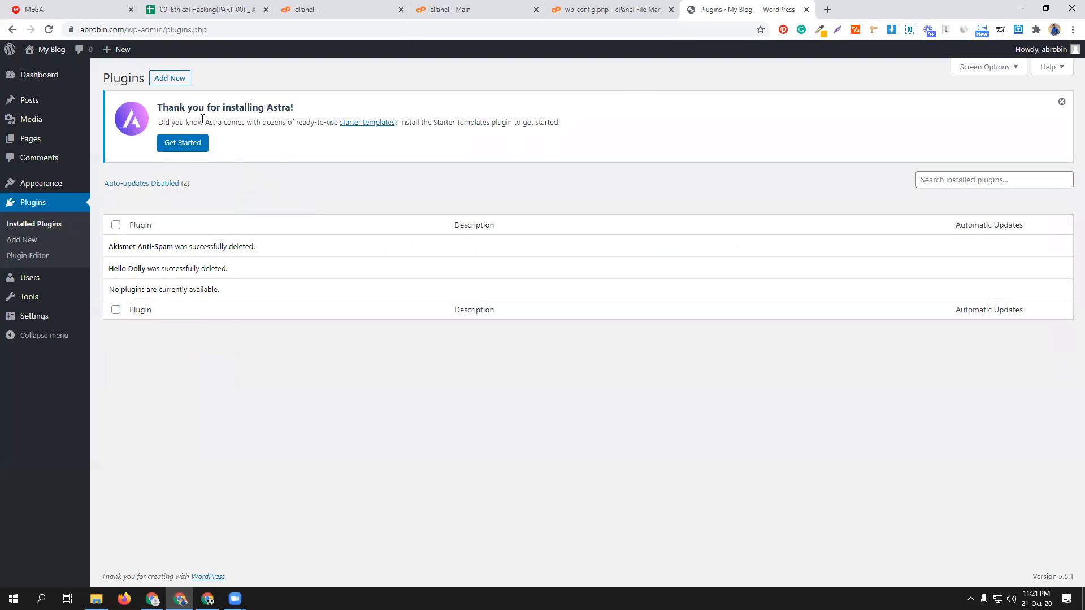
- Choose astra-pro-addon-v2.5.1.zip from the Downloads portfolio website folder for plugin upload
click(178, 83)
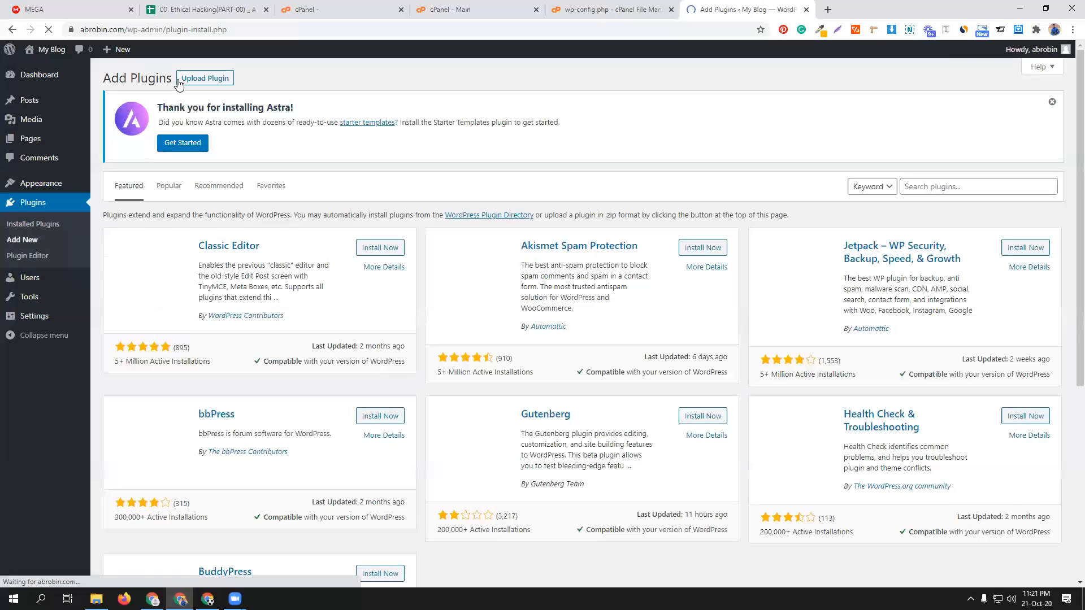
click(205, 80)
click(511, 264)
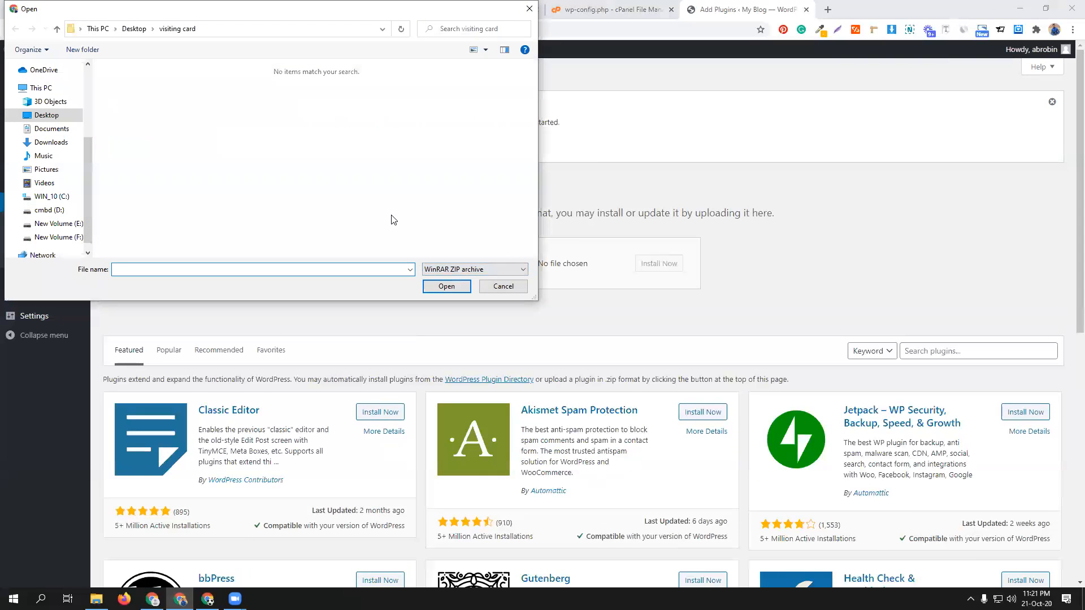
click(48, 142)
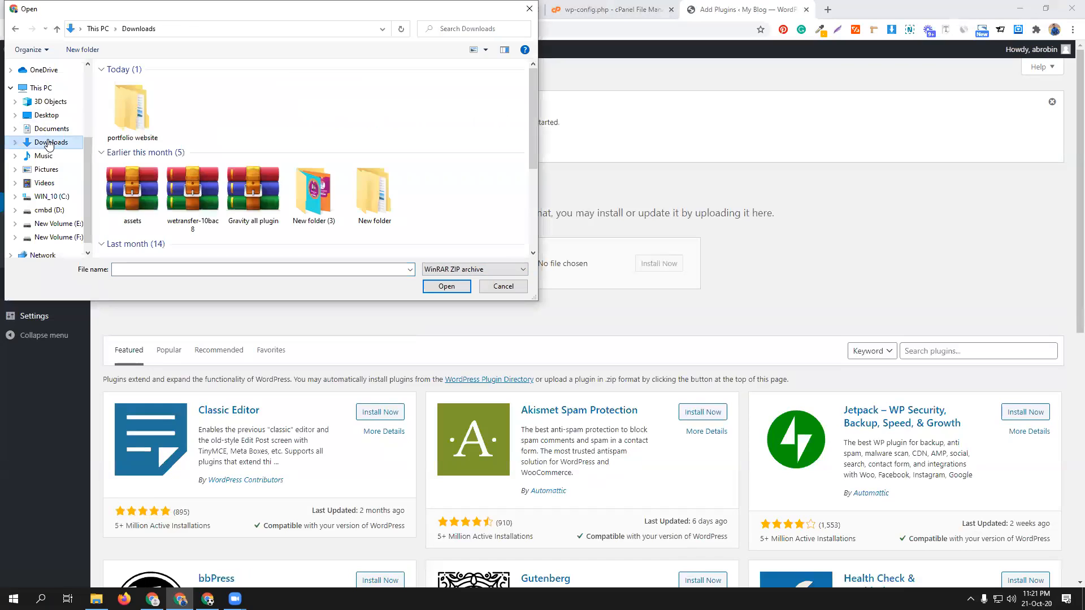
double_click(133, 116)
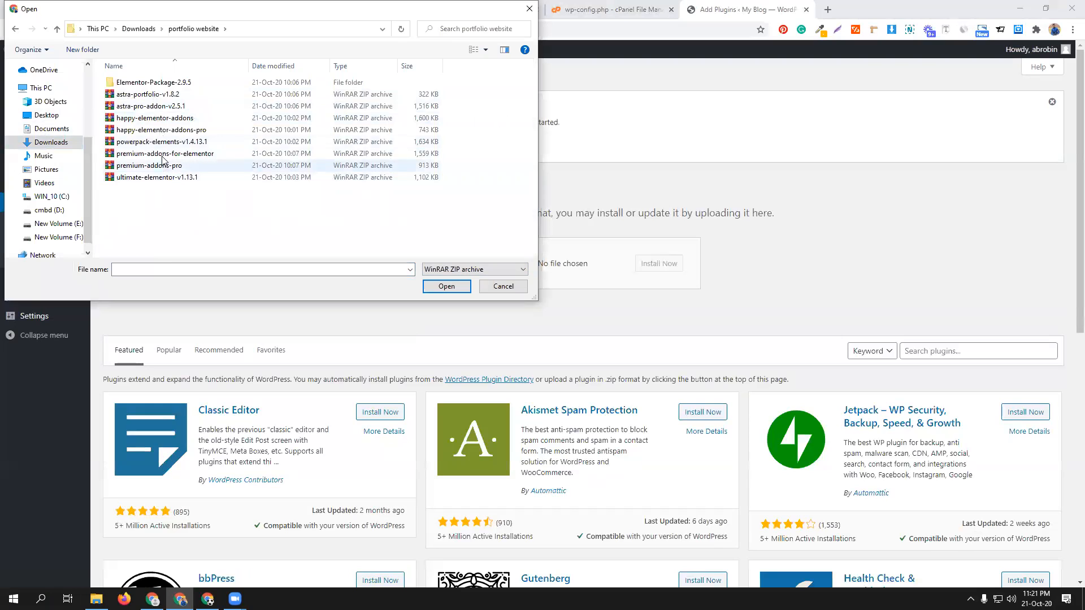
click(150, 107)
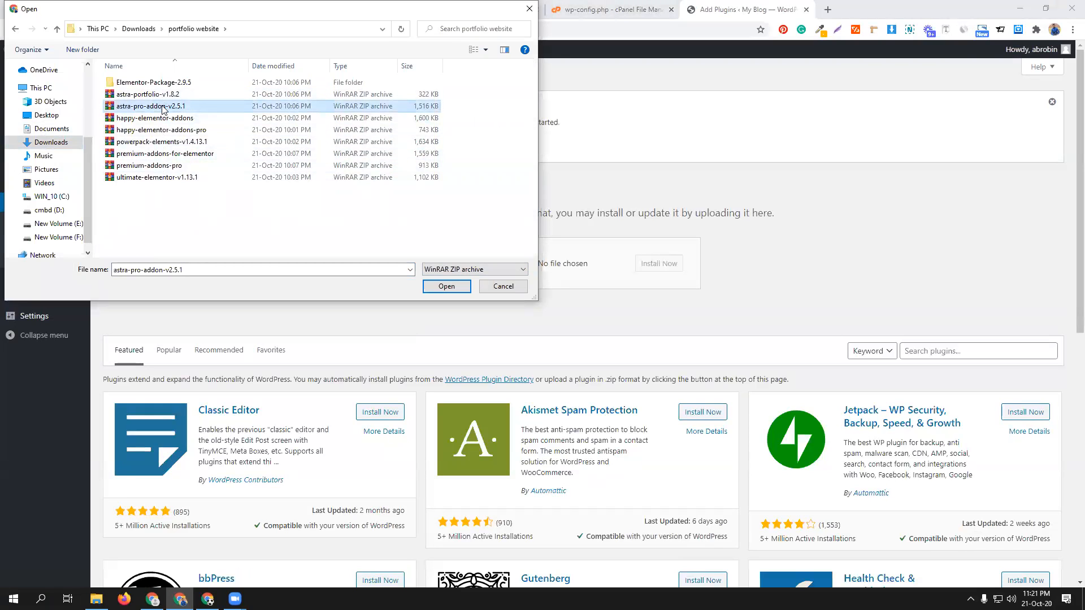
click(431, 287)
- Install and activate the Astra Pro add-on, then return to the Dashboard
click(665, 268)
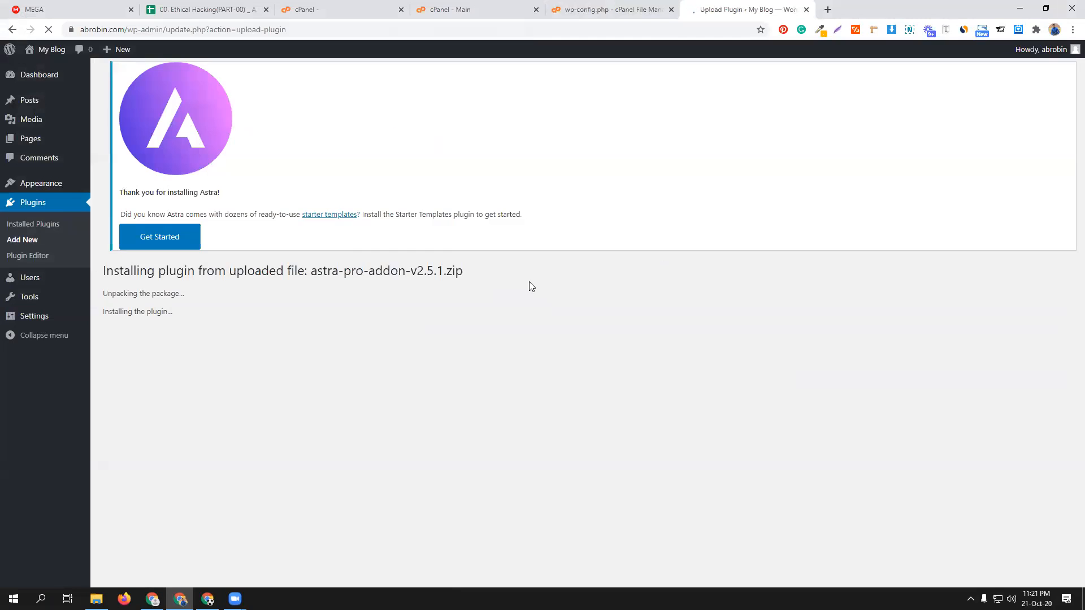
click(141, 246)
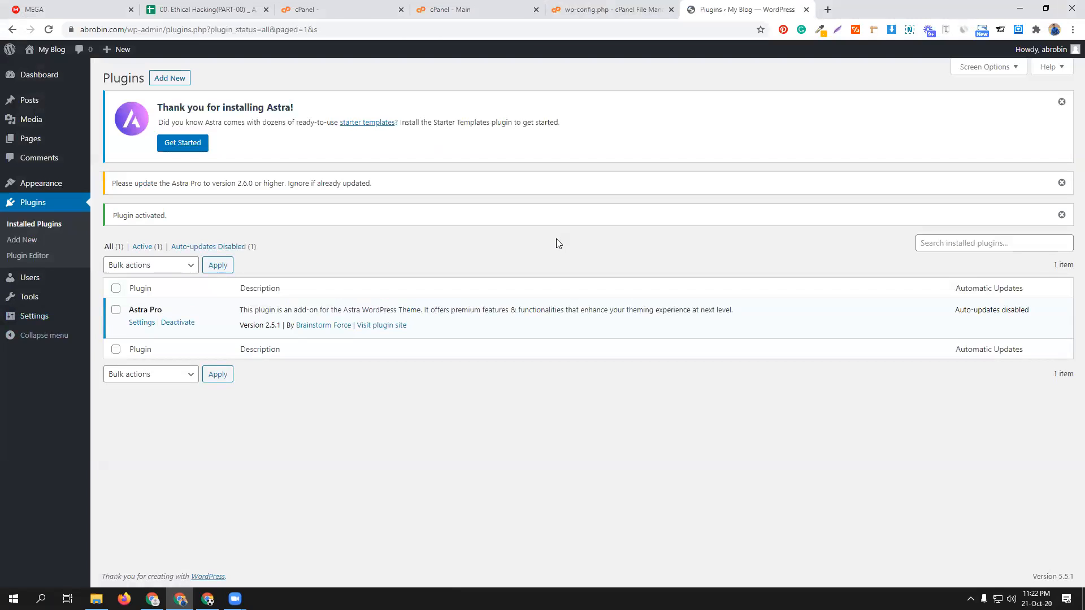
click(34, 80)
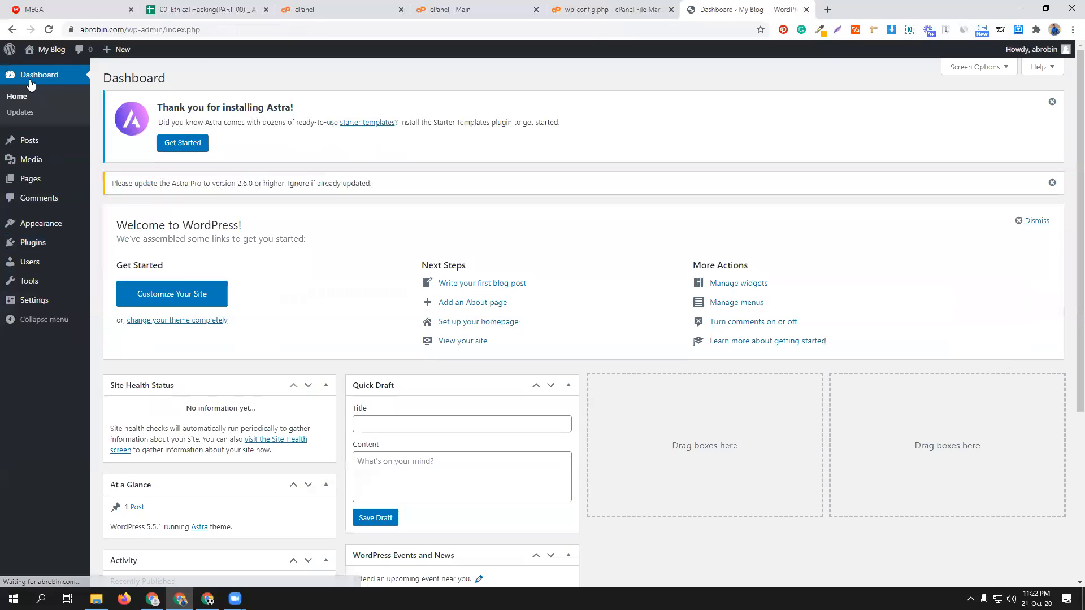
- Open Astra Options under Appearance to confirm the Astra Pro license is active
mouse_move(43, 226)
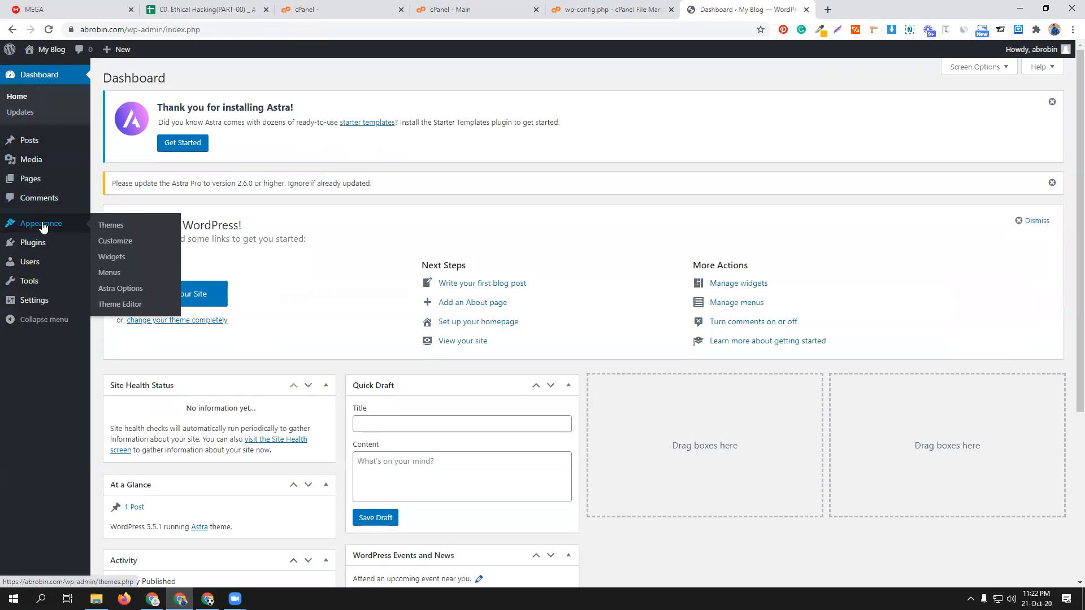
click(120, 289)
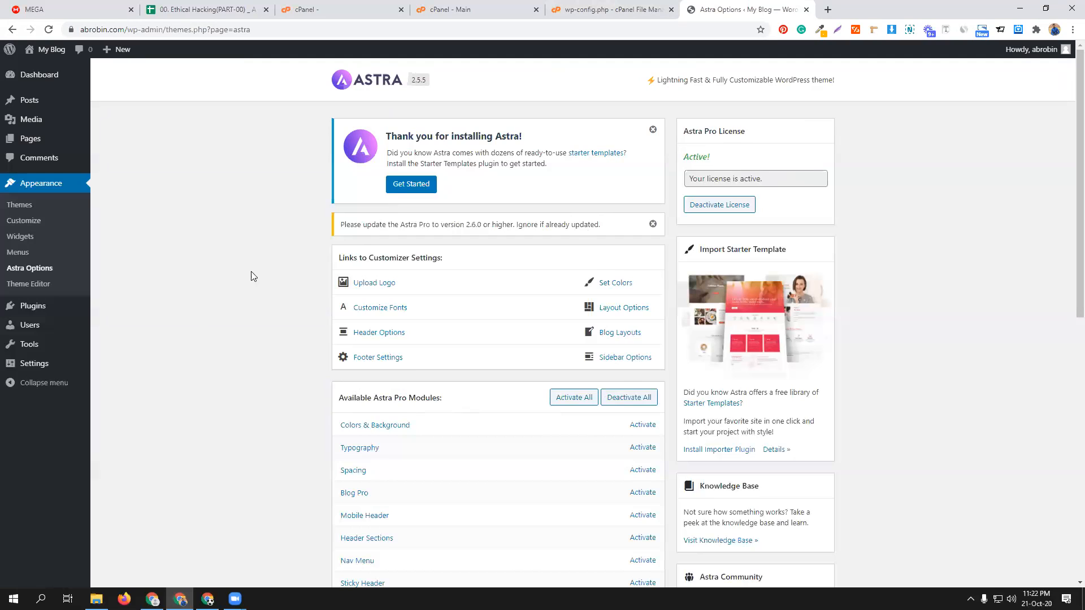
mouse_move(34, 151)
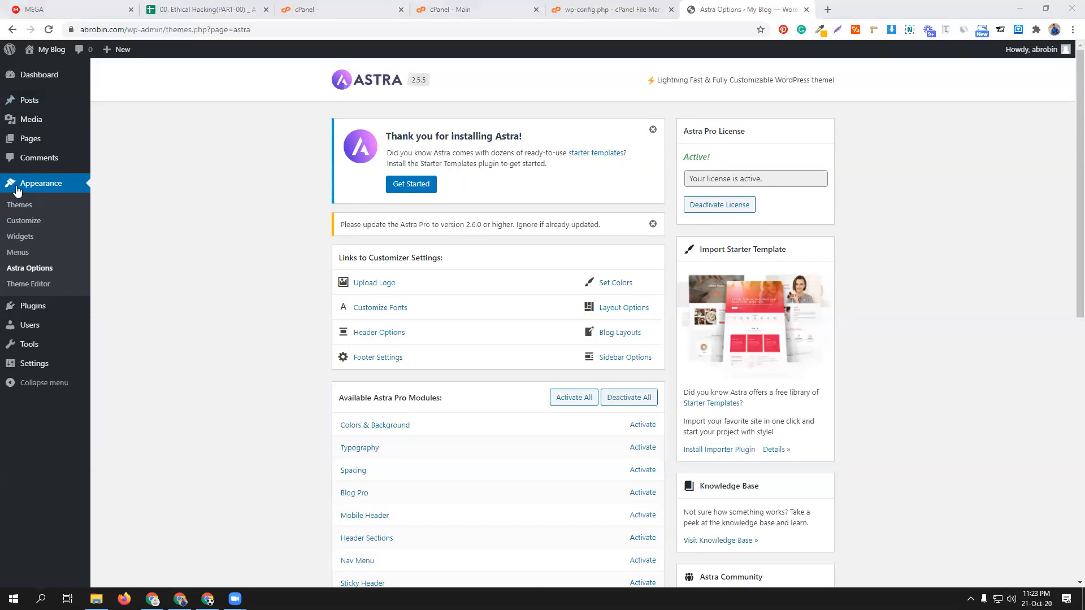
- Show the Installed Plugins list, where Astra Pro 2.5.1 is the only active plugin
mouse_move(46, 307)
click(121, 307)
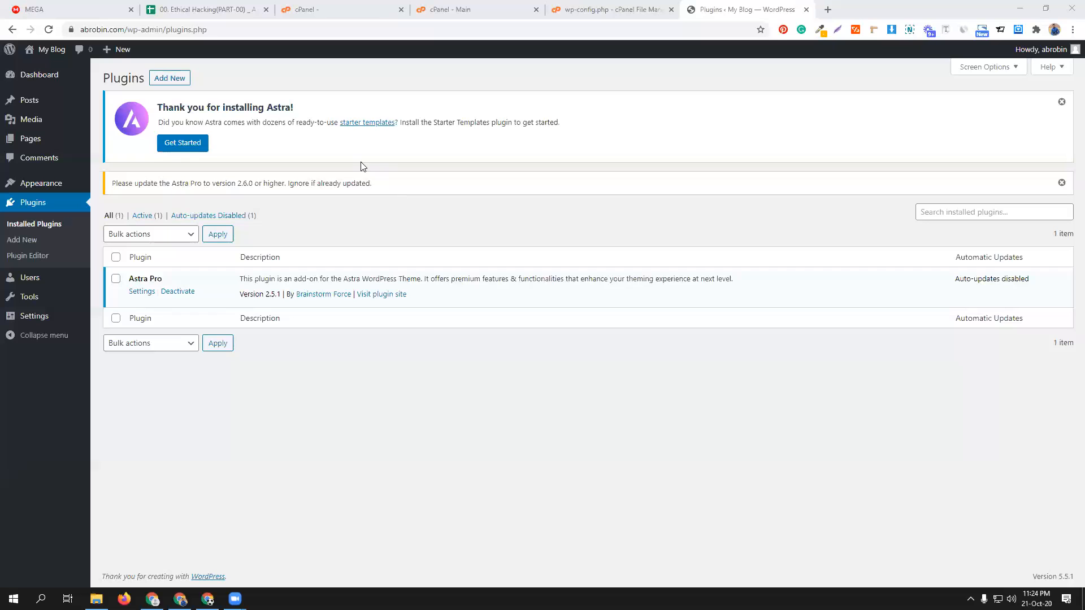
- Upload Elementor-pro-2.9.5.zip from the Elementor-Package-2.9.5 folder, install it and activate it
click(164, 78)
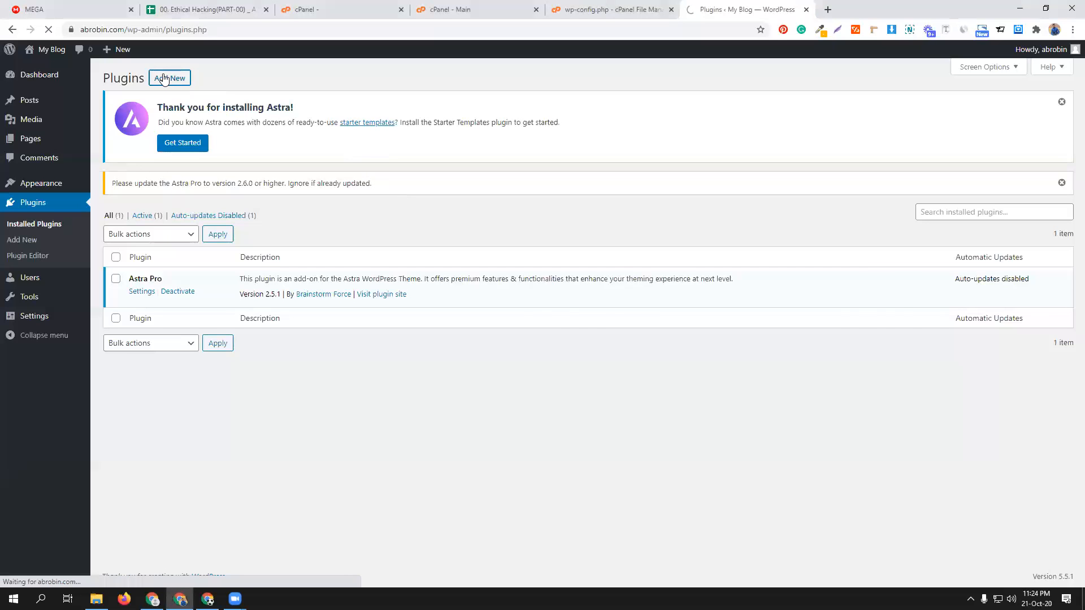
click(203, 82)
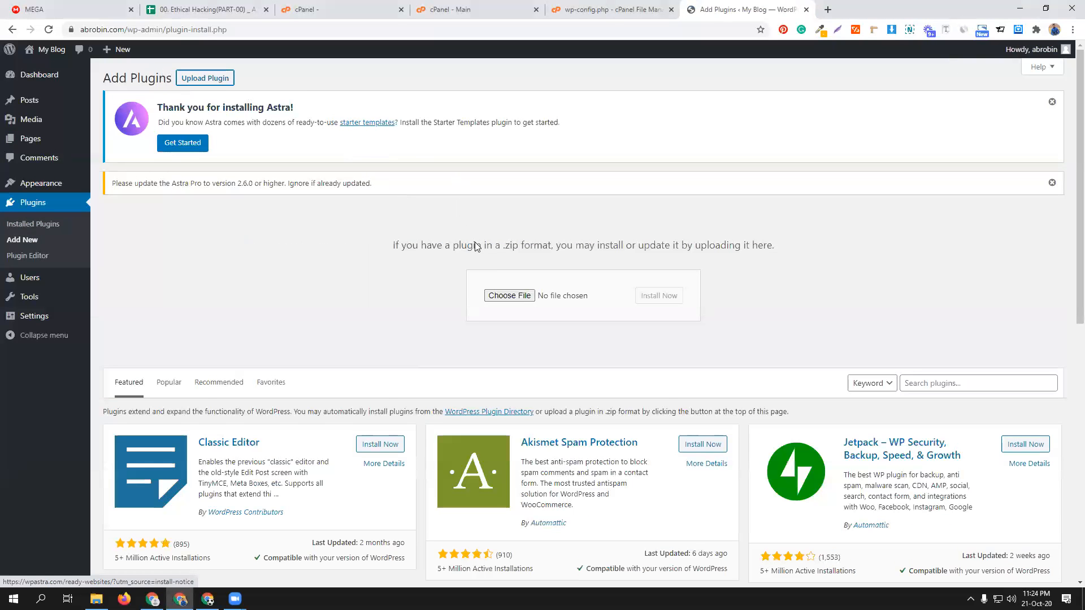
click(506, 297)
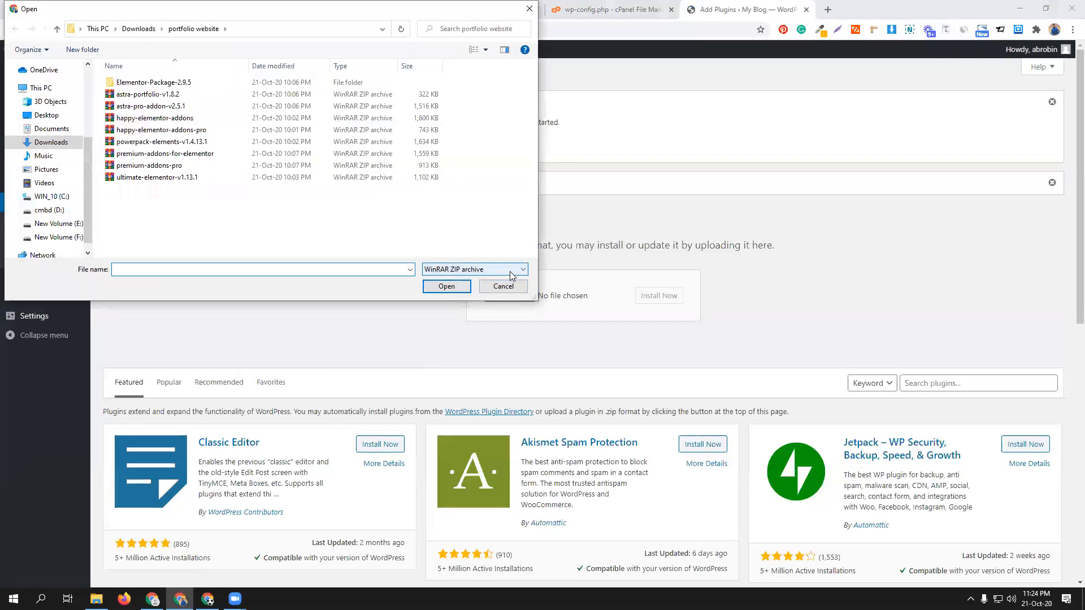
double_click(126, 83)
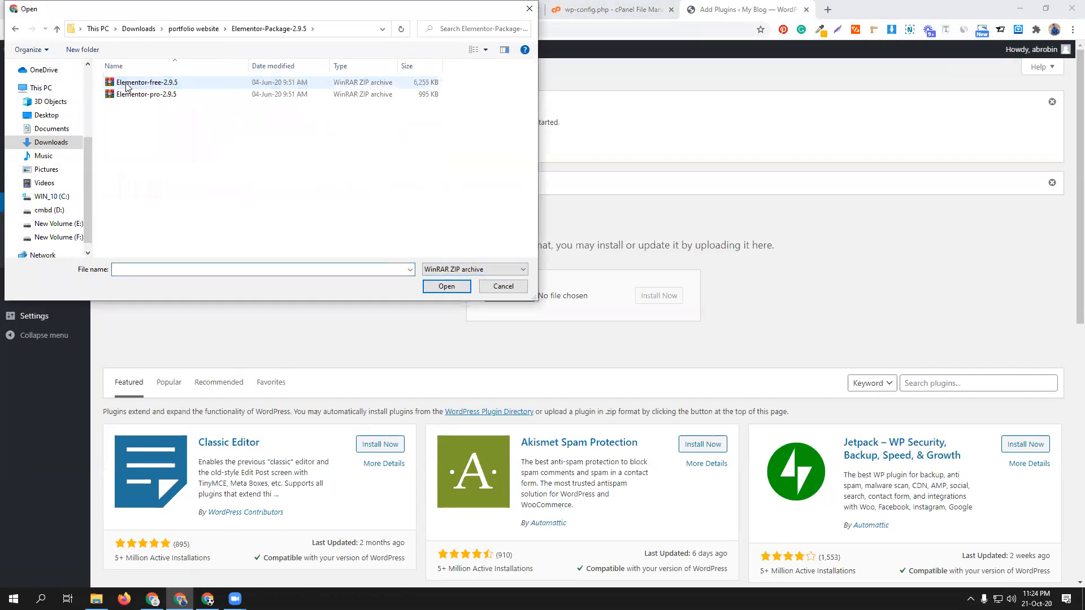
click(162, 86)
click(186, 95)
click(446, 286)
click(659, 295)
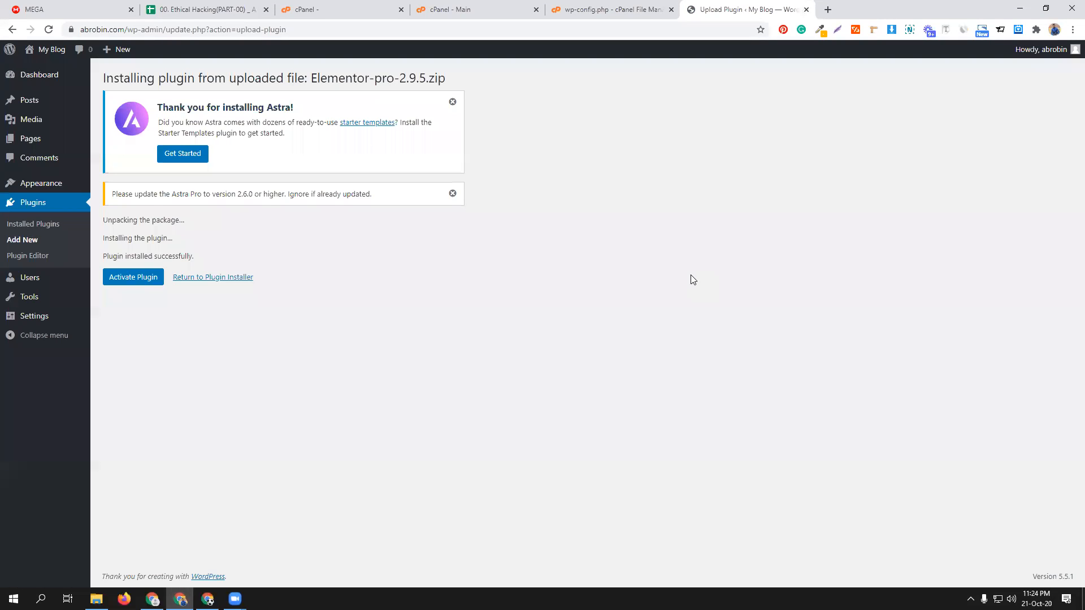
click(137, 285)
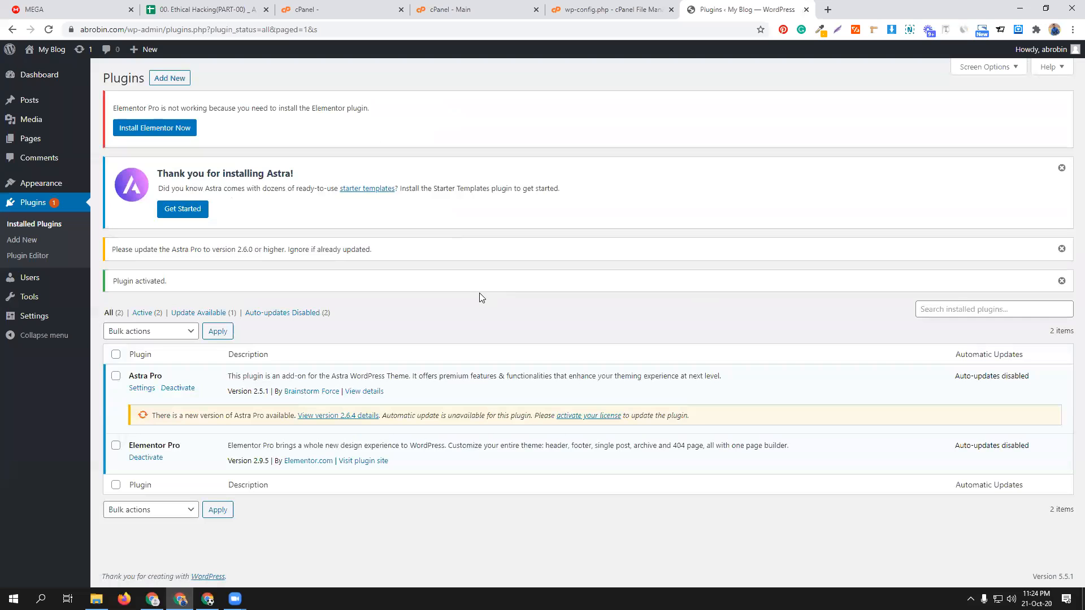
- Upload Elementor-free-2.9.5.zip, install it and activate the free Elementor plugin
click(186, 81)
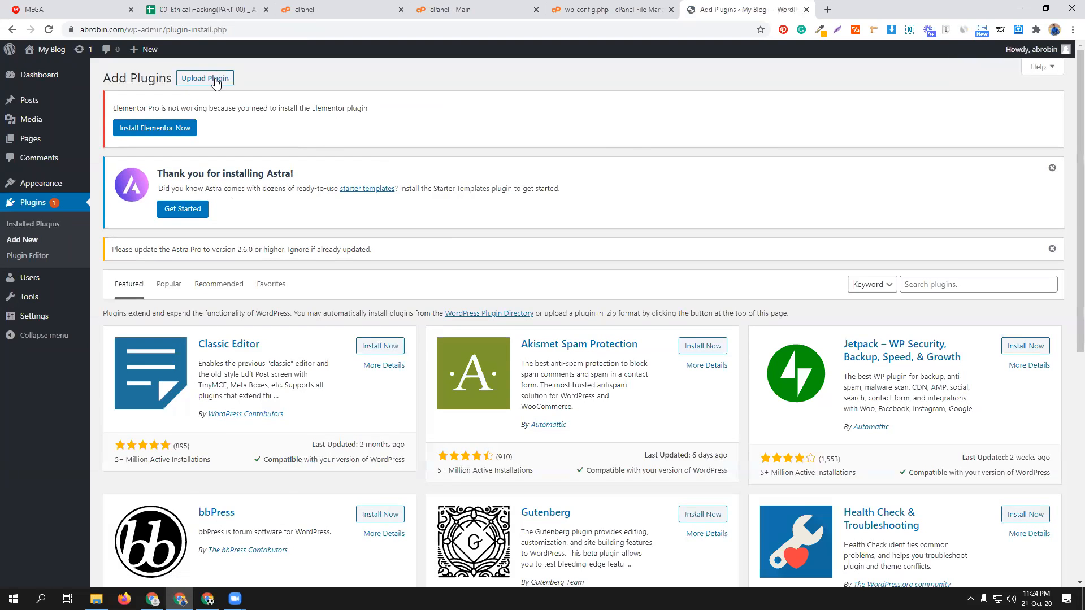
click(213, 78)
click(499, 370)
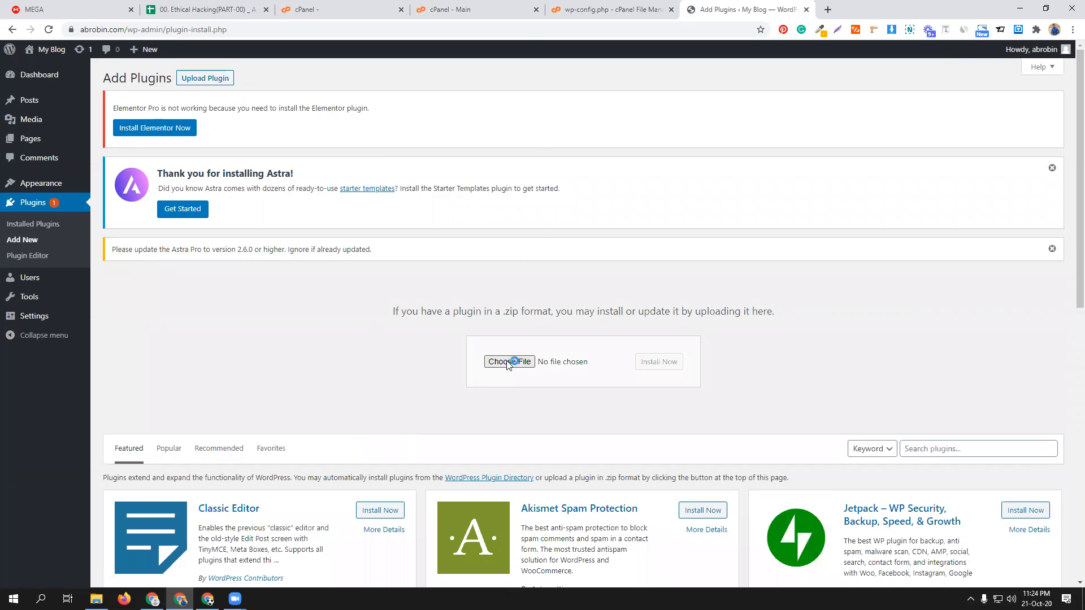
click(170, 83)
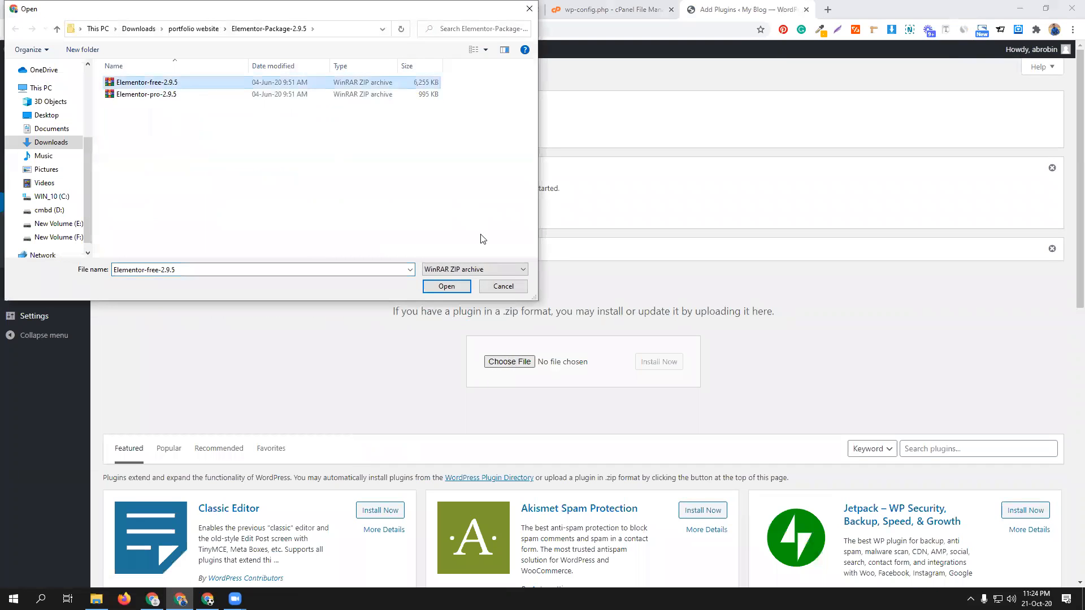
click(446, 286)
click(659, 361)
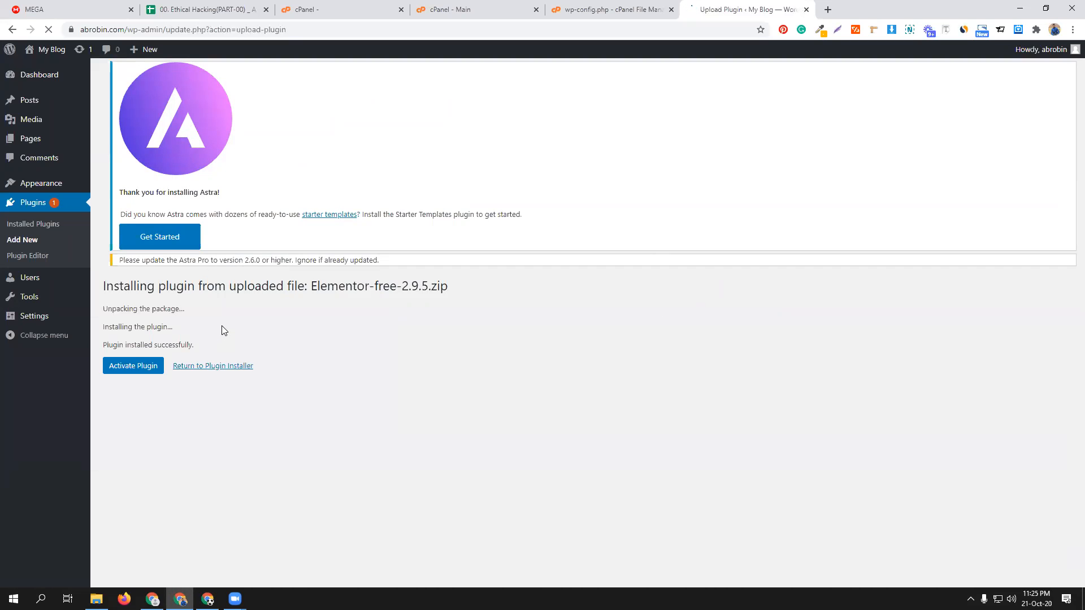
click(129, 279)
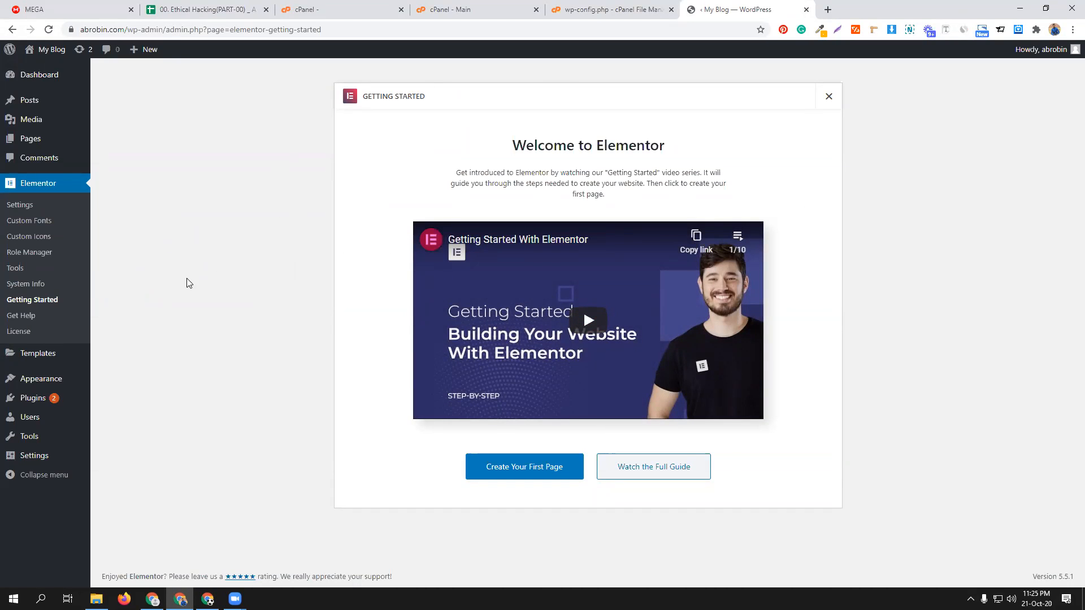
- On Elementor's Advanced settings, set Switch Editor Loader Method to Enable and save changes
click(23, 206)
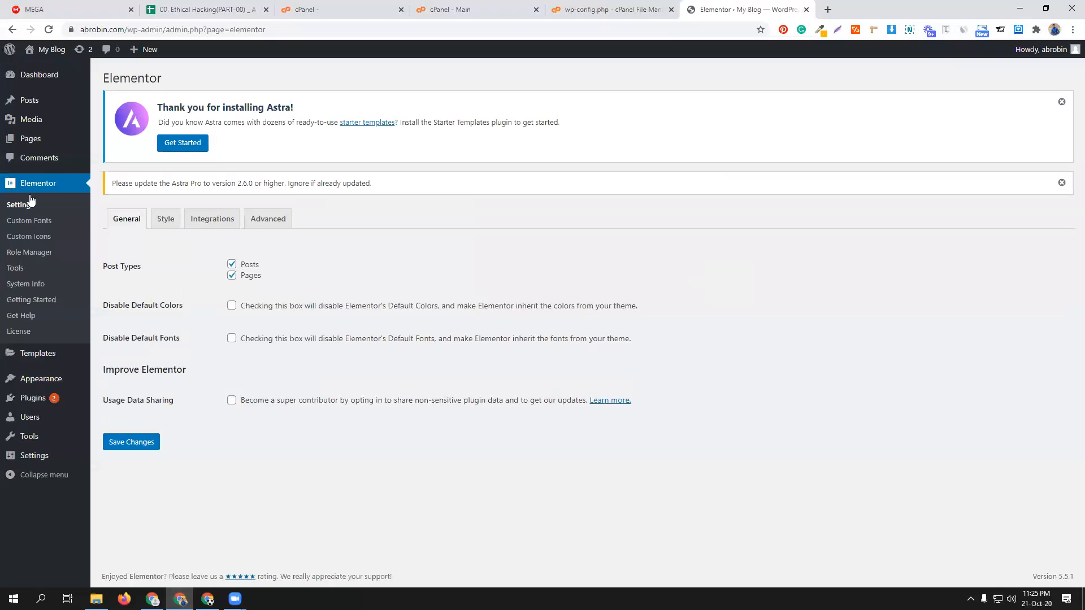
click(276, 224)
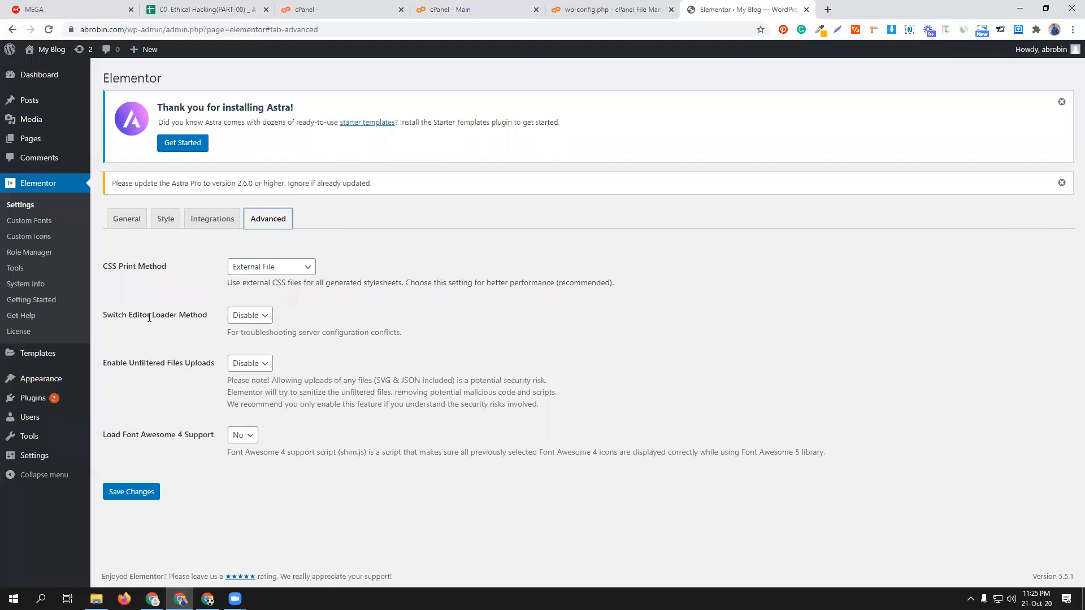
click(251, 316)
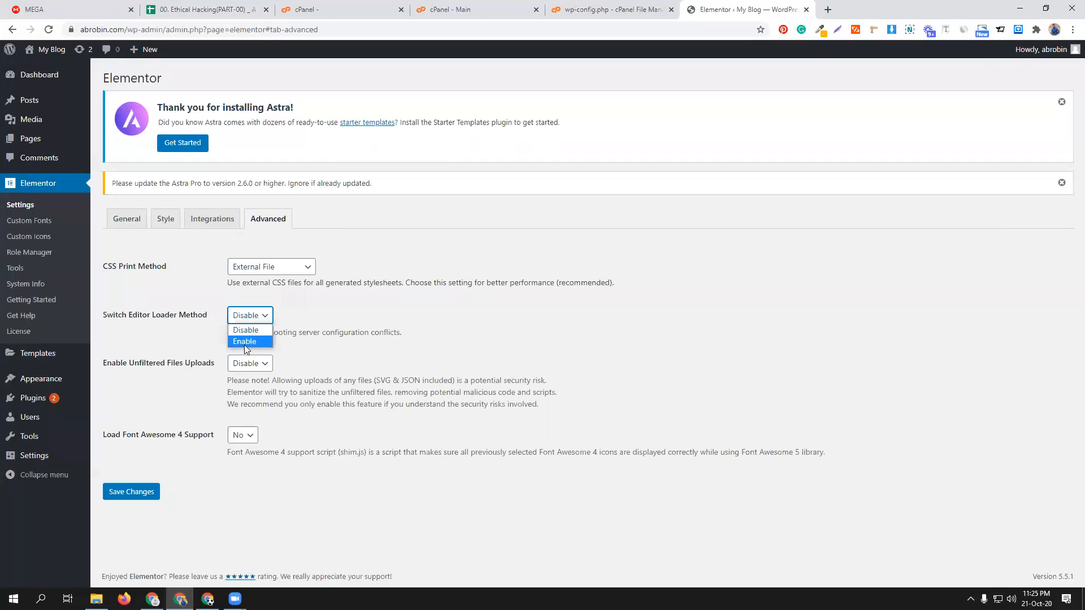
click(247, 341)
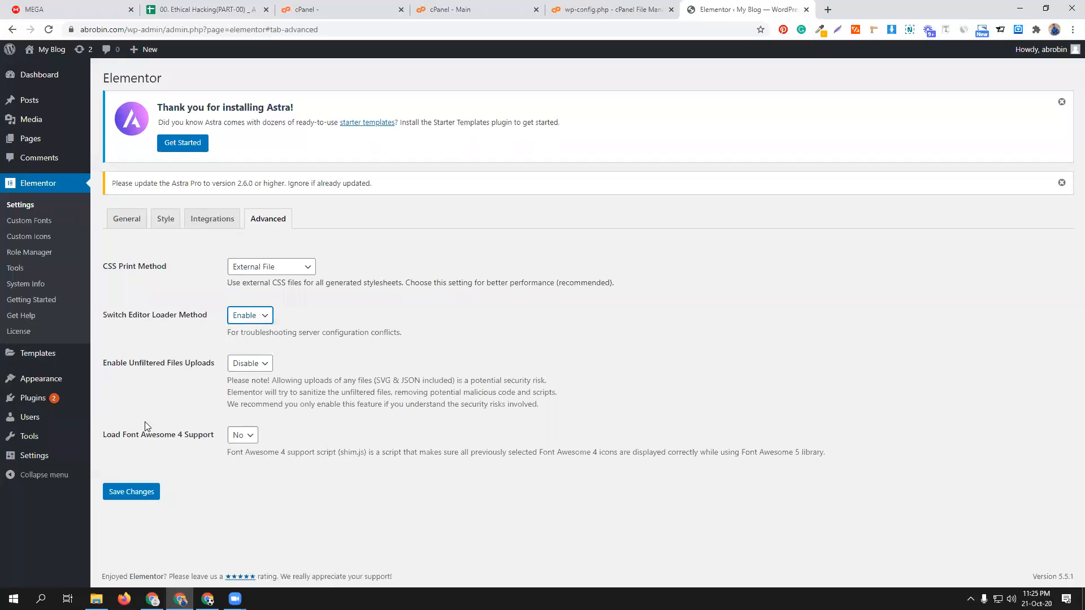
click(127, 502)
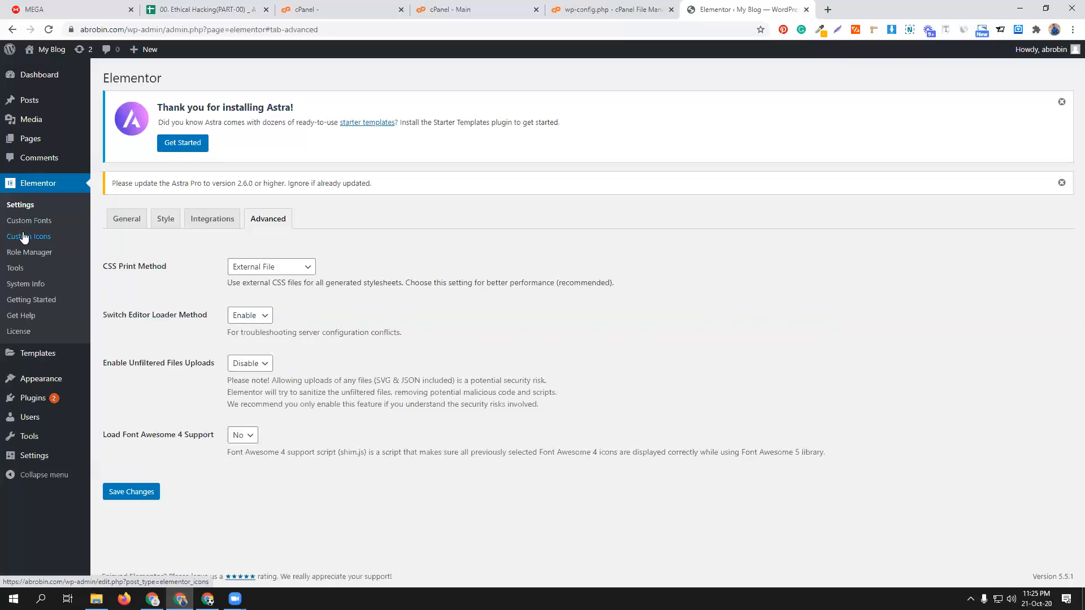
- Add a new page titled HOME, dismissing the welcome guide, and publish it
mouse_move(42, 140)
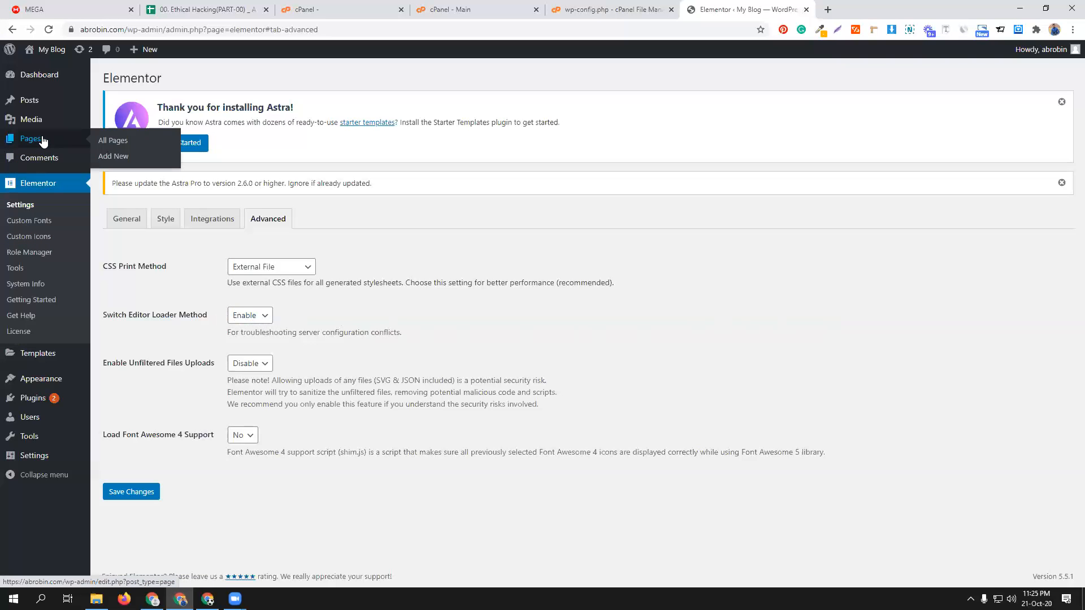
click(117, 156)
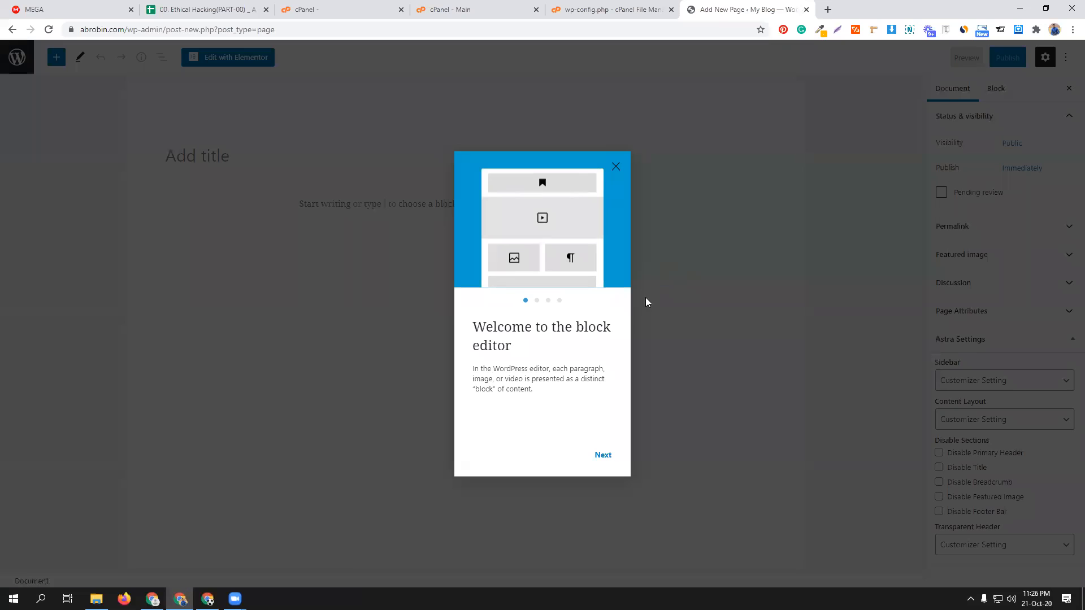
click(638, 210)
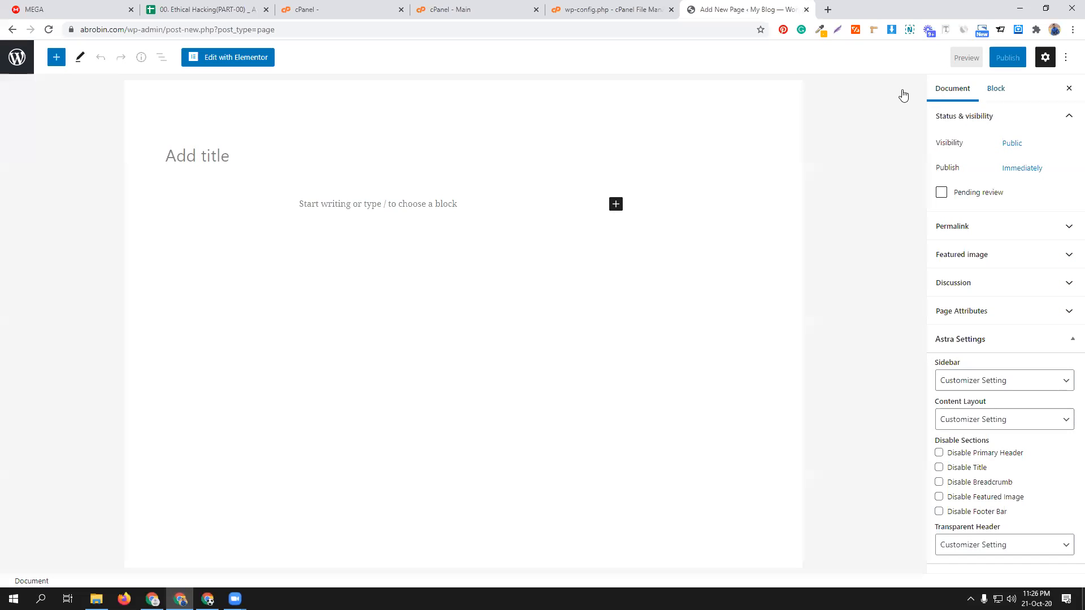
click(257, 150)
text(HO)
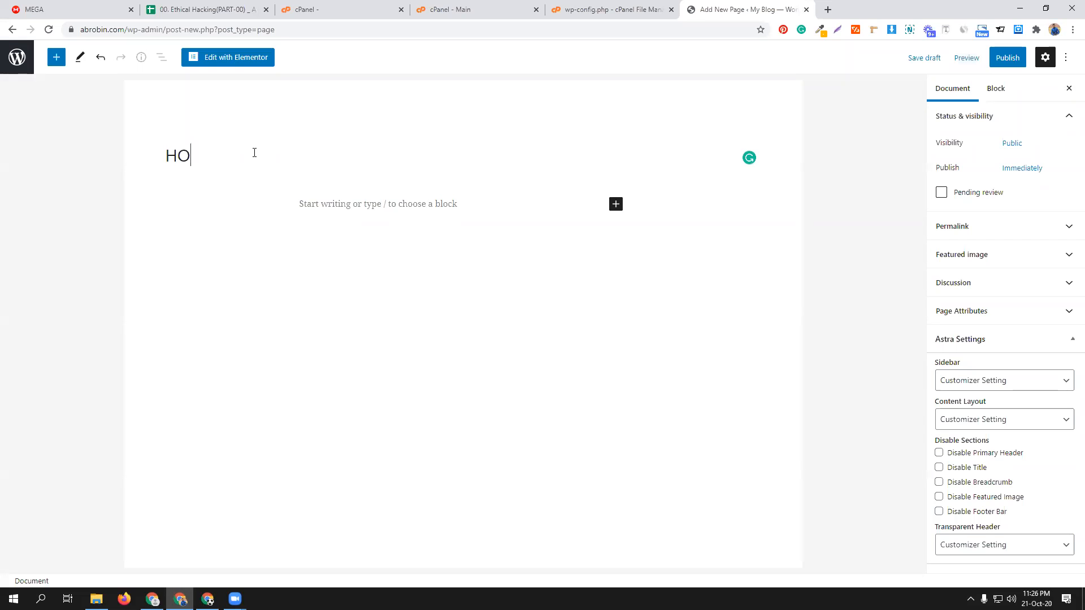
text(ME)
click(1003, 63)
click(984, 60)
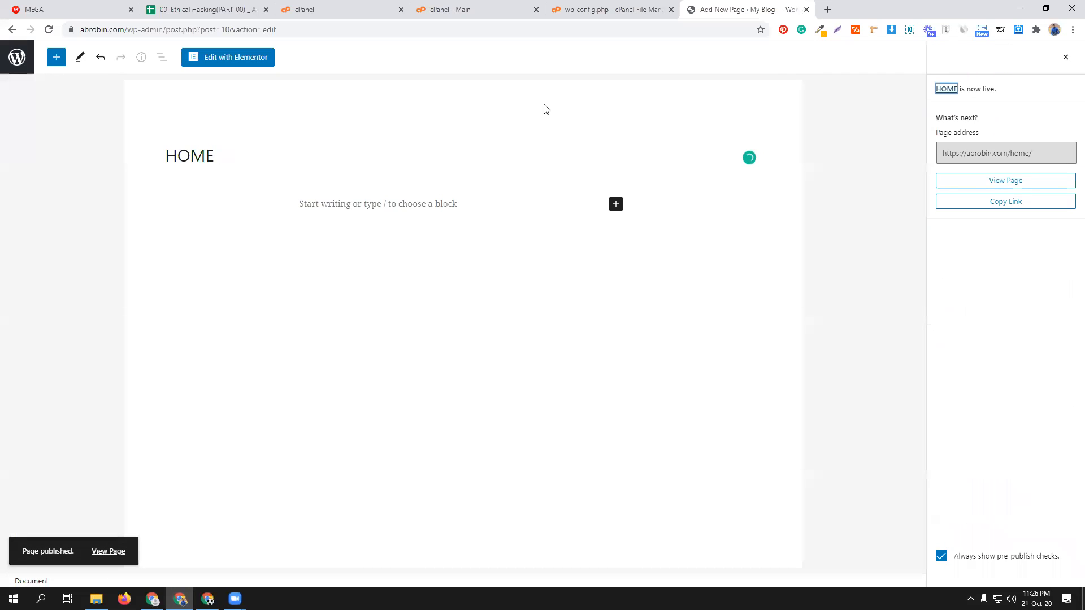
- Open the HOME page with Elementor and collapse the BASIC widget category
click(224, 62)
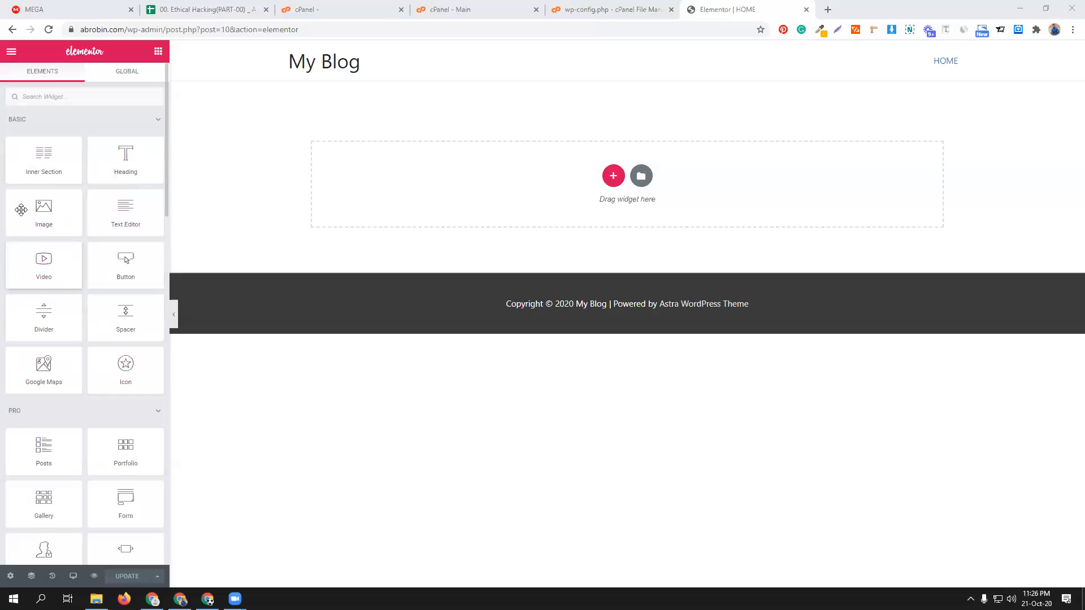
click(152, 119)
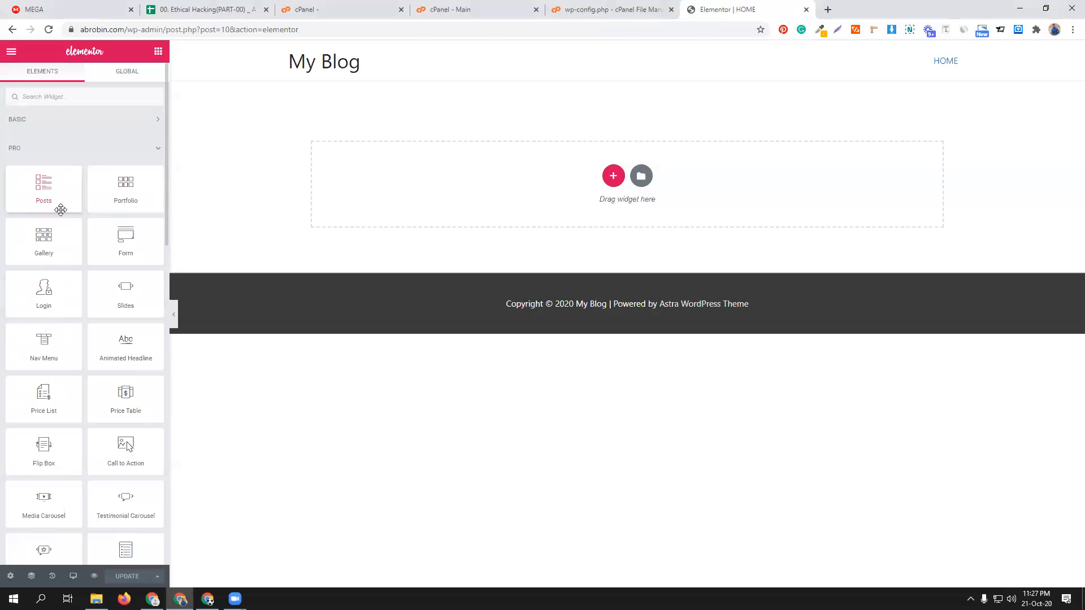
- Scroll down the Elements panel and expand the SITE widget category
scroll(82, 329, down, 4)
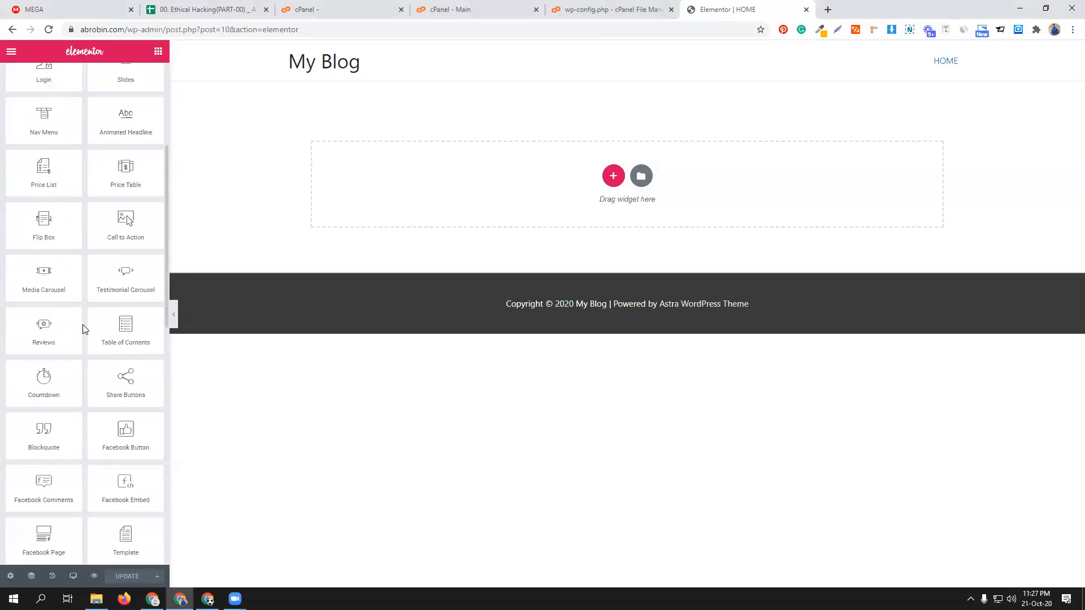
scroll(82, 329, down, 2)
scroll(83, 329, down, 3)
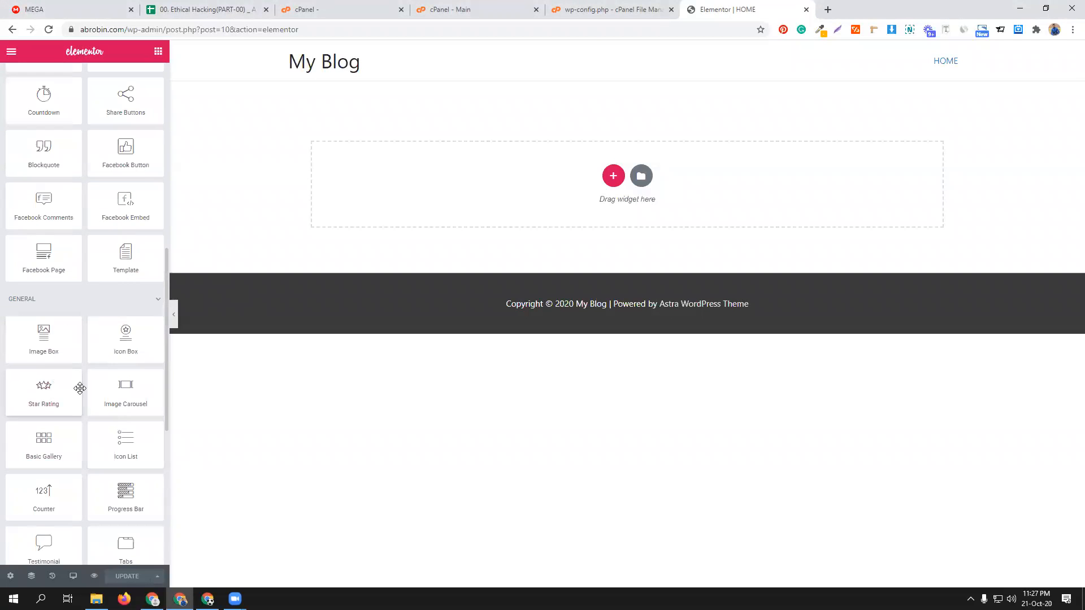
scroll(64, 367, down, 3)
scroll(61, 366, down, 3)
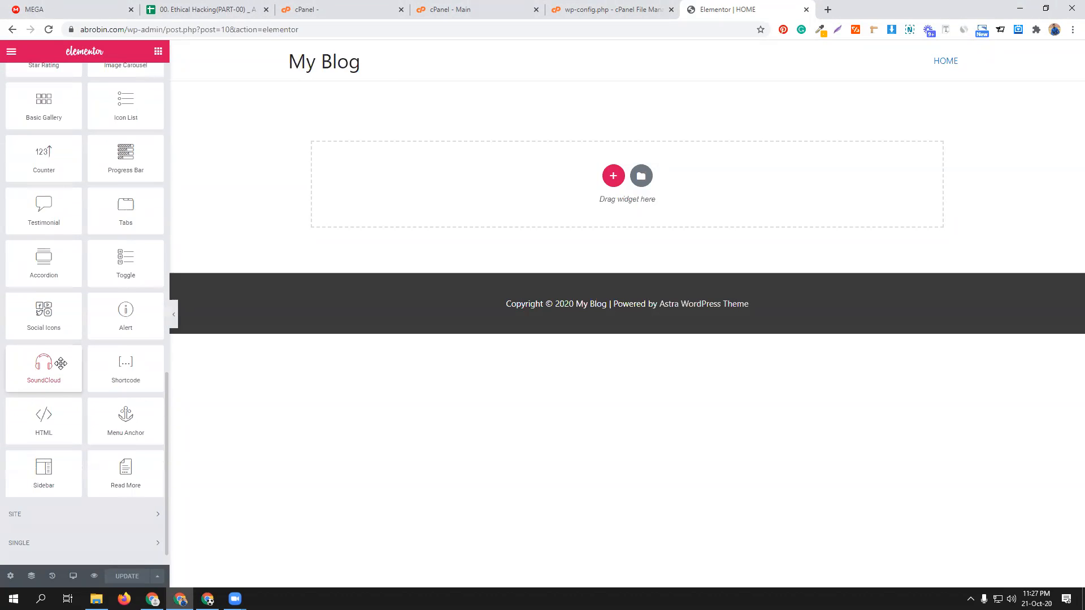
scroll(61, 366, down, 1)
click(106, 490)
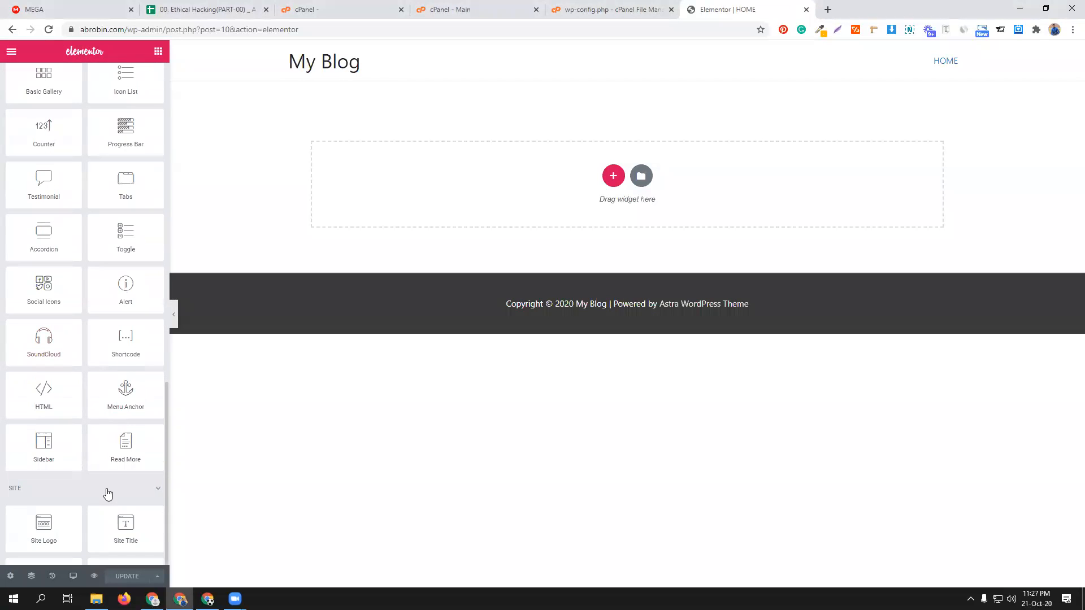
scroll(104, 480, down, 3)
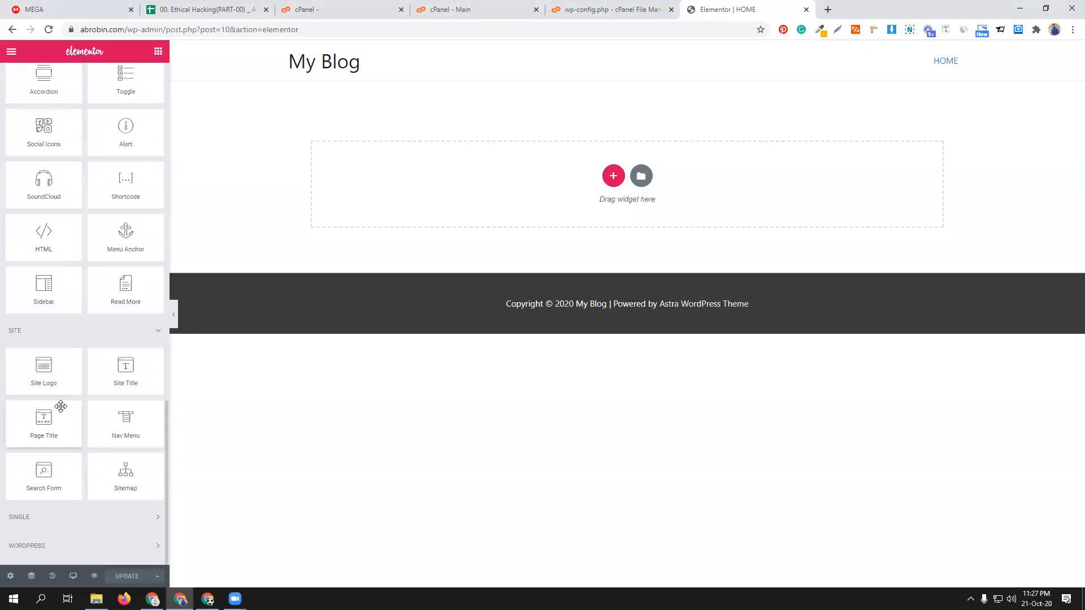
click(346, 528)
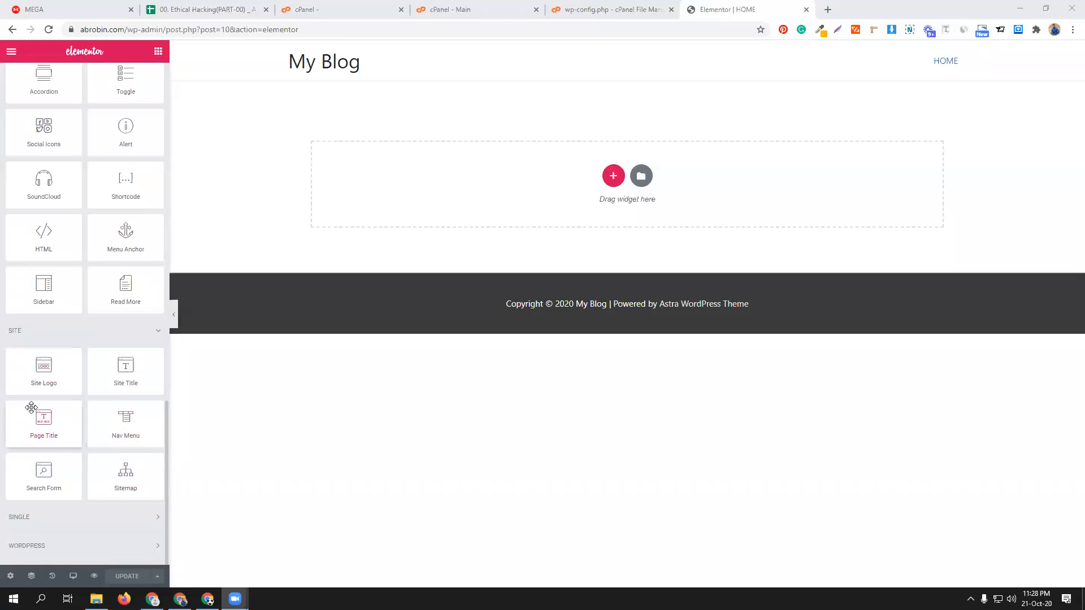
- Collapse the Site, Single, Pro and General widget categories in the Elements panel
click(150, 334)
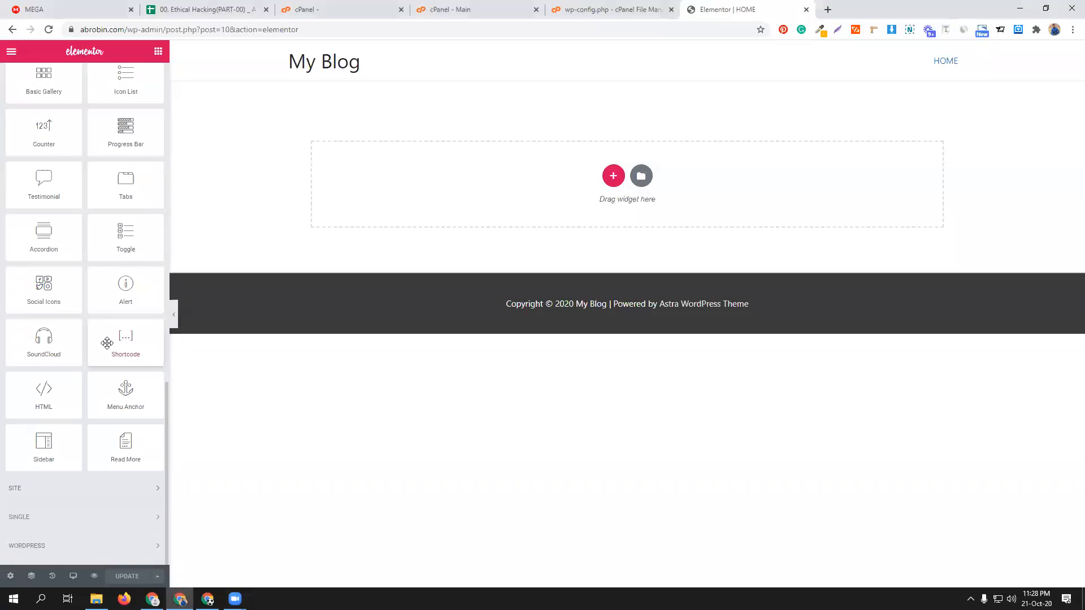
click(104, 516)
scroll(96, 497, down, 4)
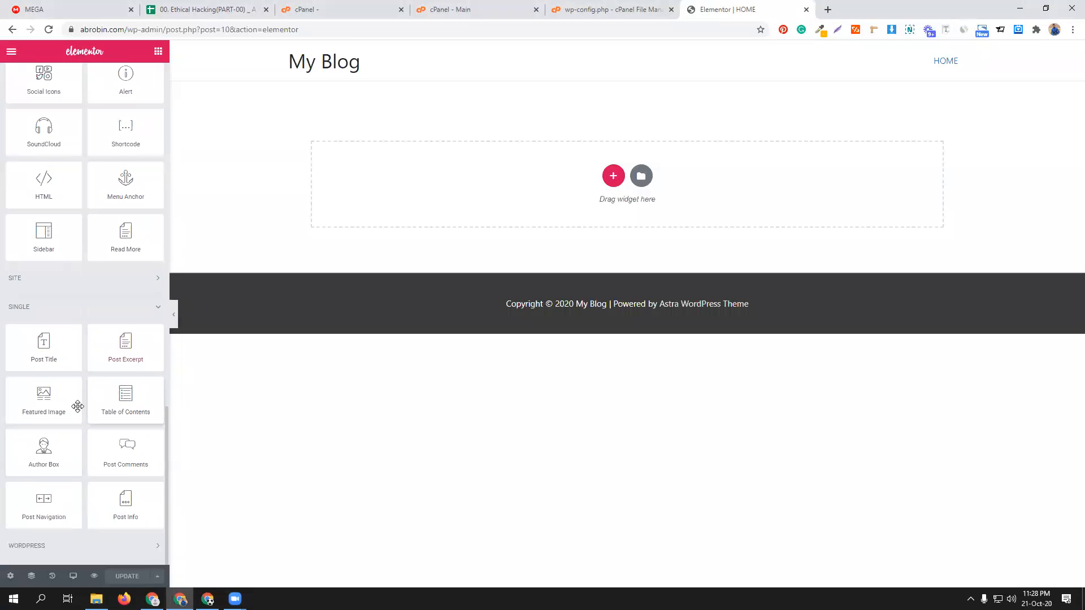
click(115, 314)
scroll(87, 395, up, 5)
scroll(87, 435, up, 8)
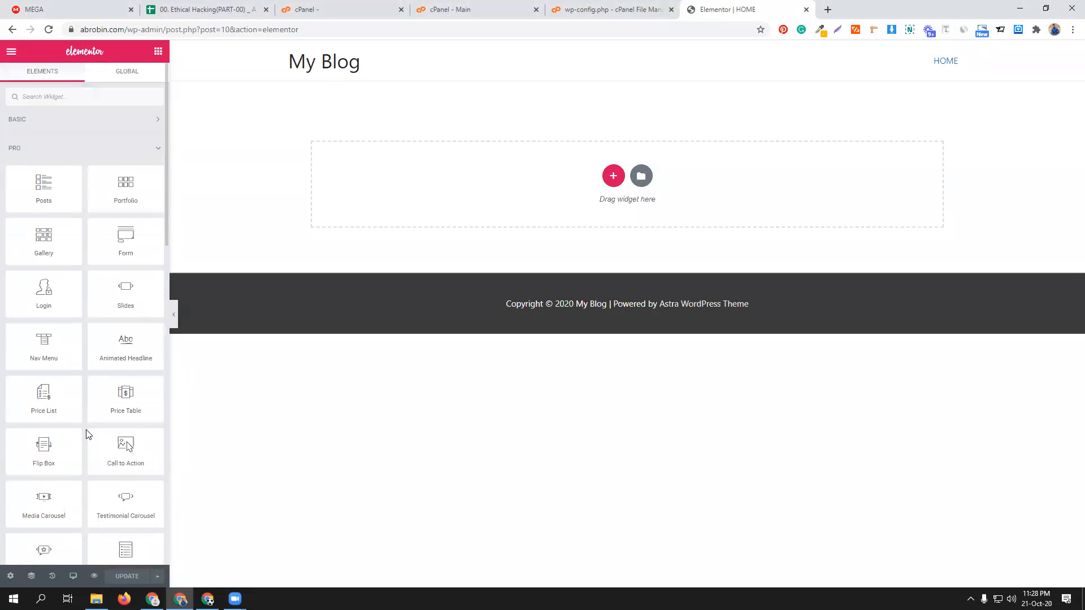
click(157, 150)
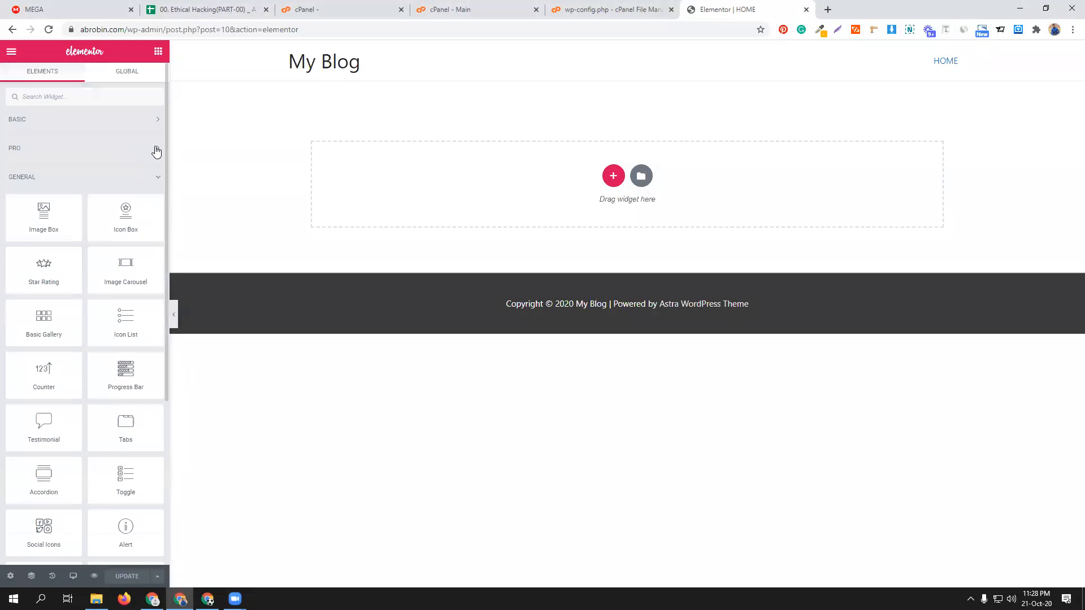
click(136, 177)
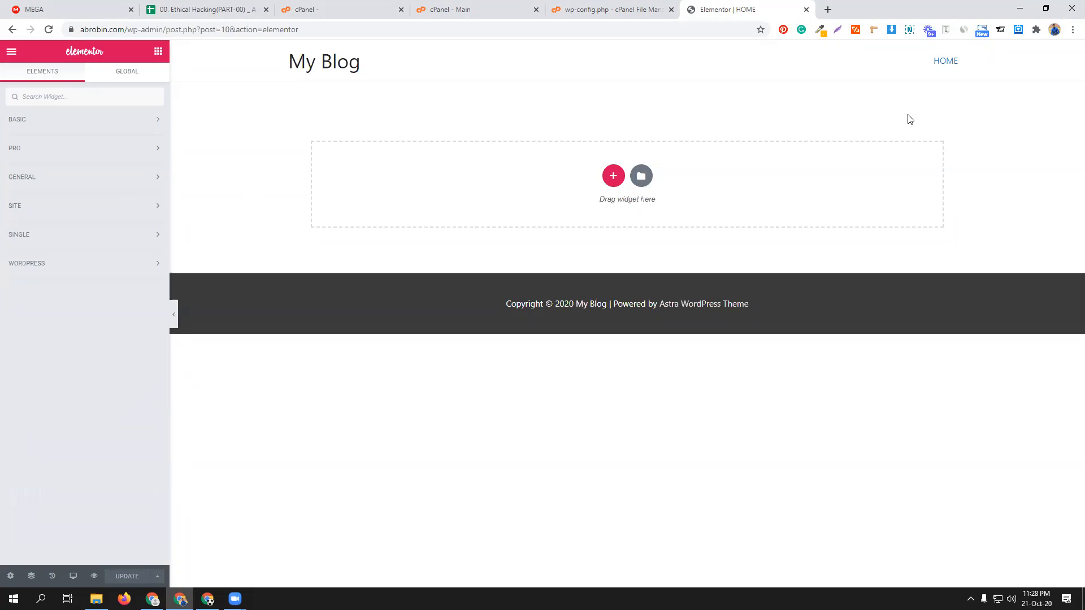
click(642, 176)
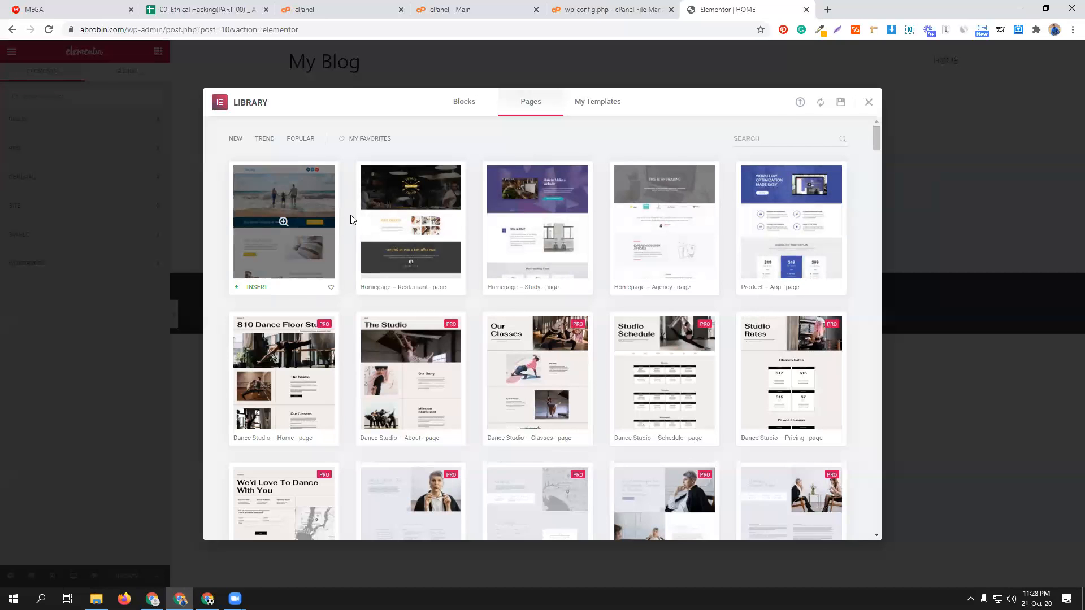
scroll(545, 251, down, 4)
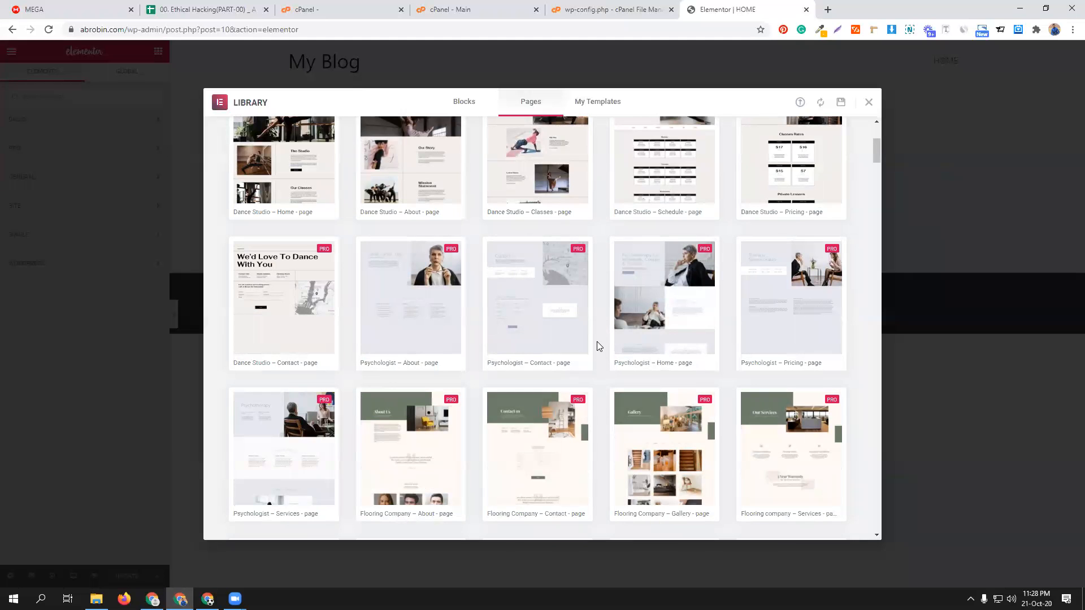
scroll(600, 346, down, 2)
scroll(596, 343, down, 3)
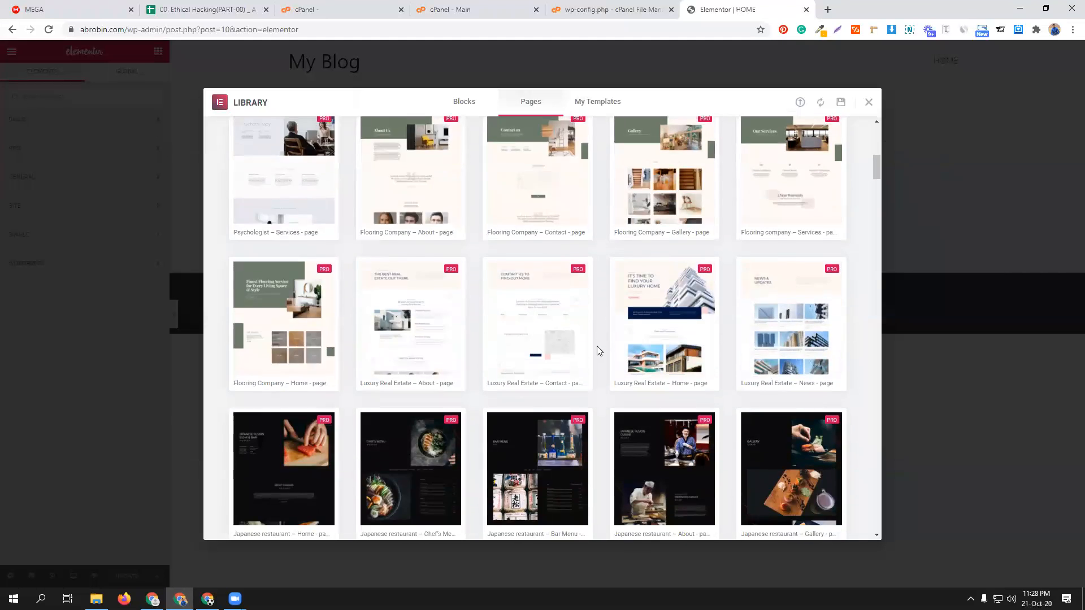
scroll(598, 346, up, 9)
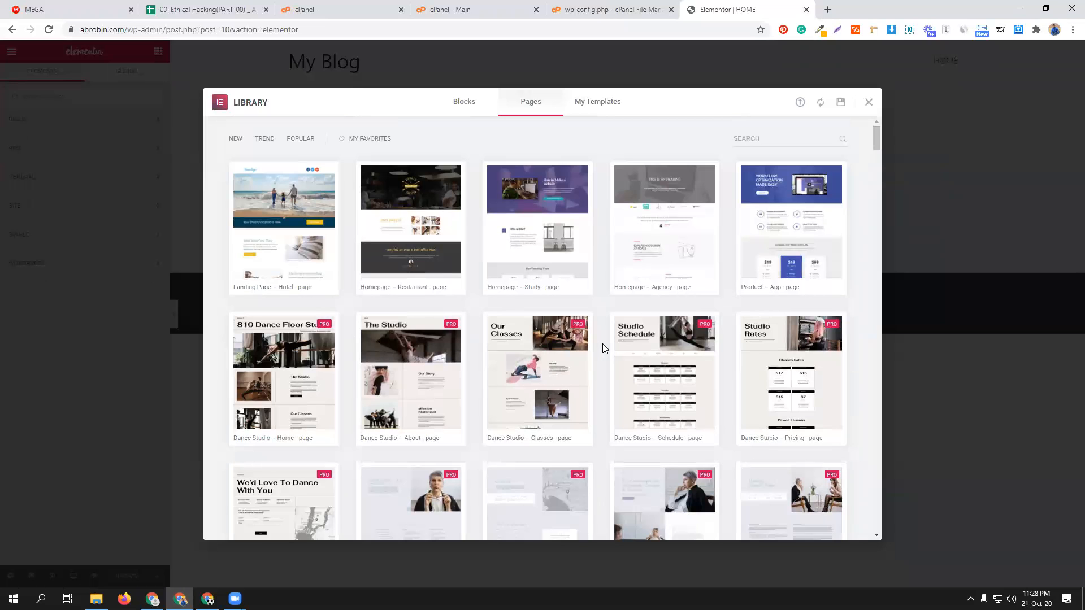
mouse_move(267, 289)
mouse_move(279, 249)
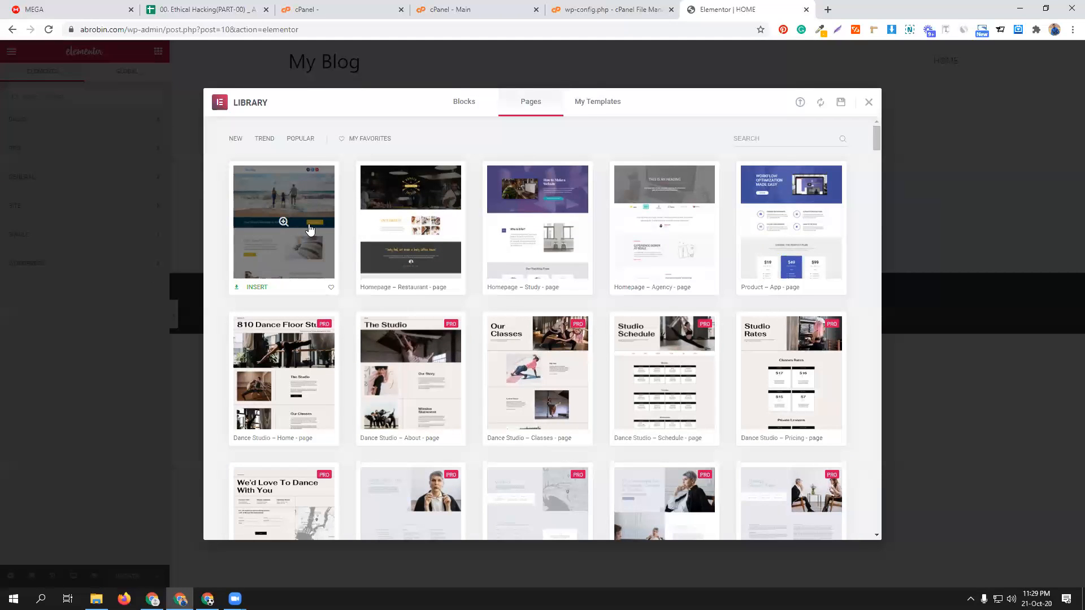
- Browse the About, Clients and Contact block templates in the Library, then close it
click(463, 108)
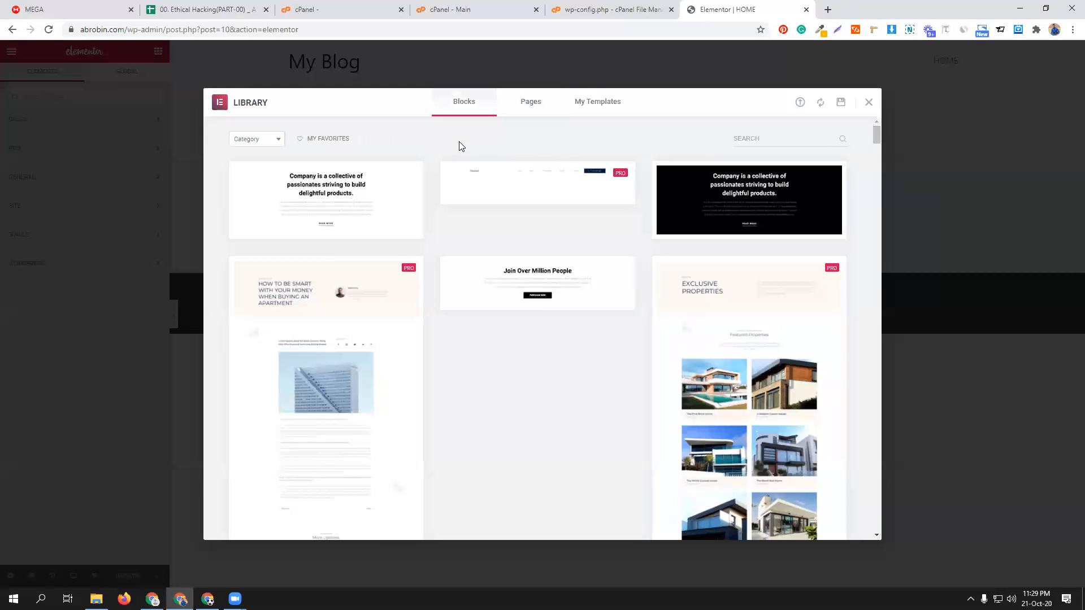
click(258, 139)
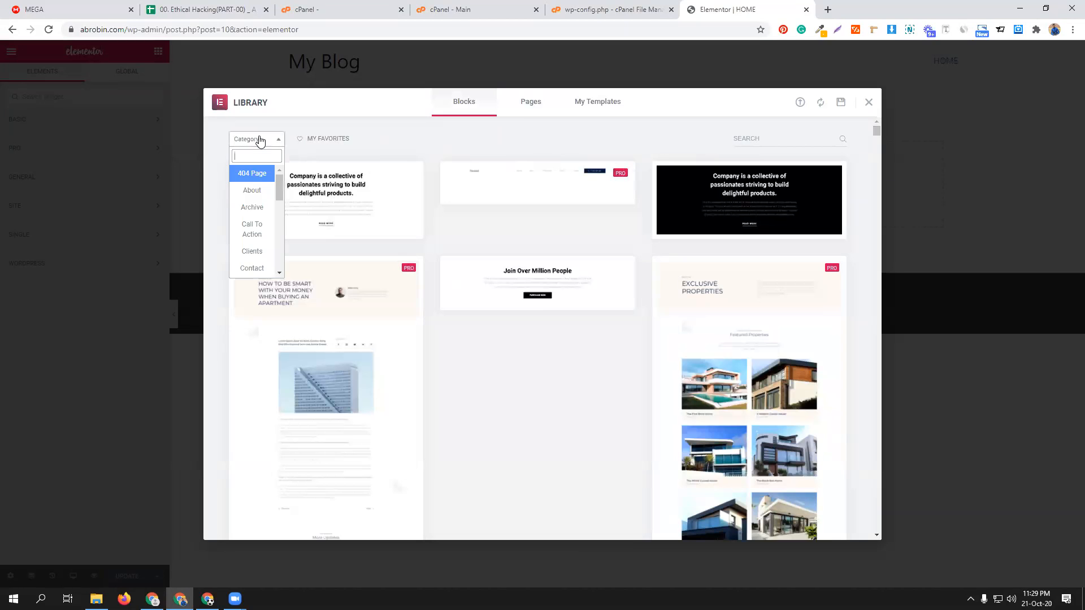
click(258, 192)
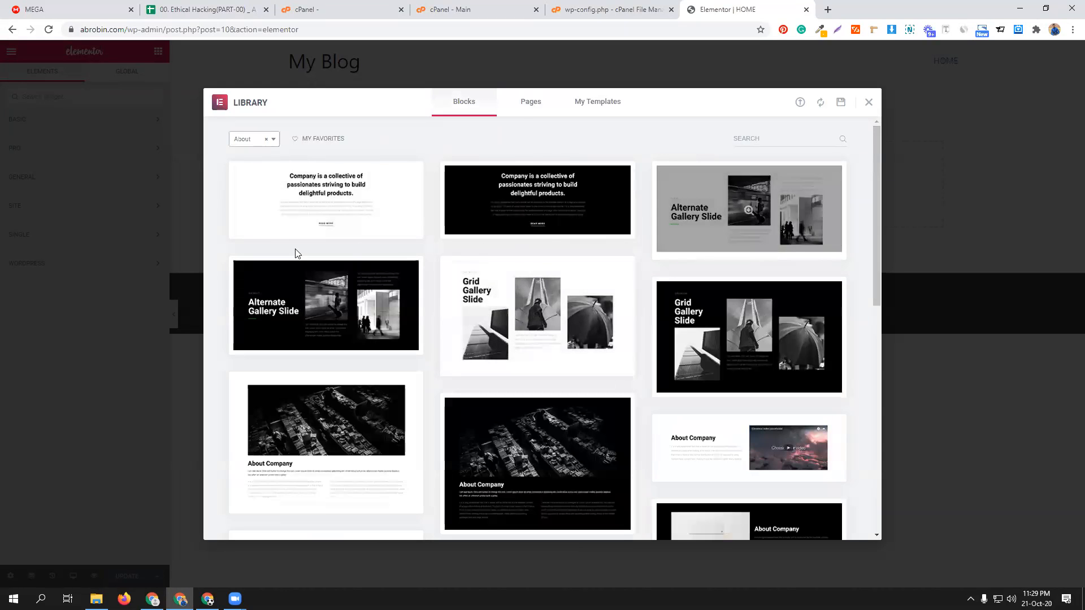
click(257, 141)
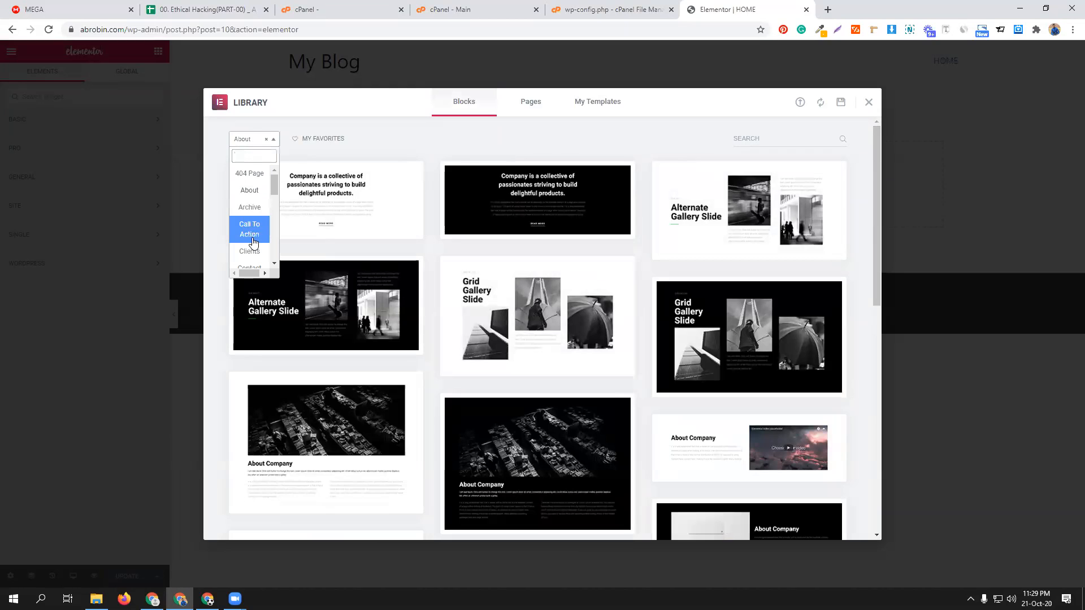
scroll(252, 248, down, 2)
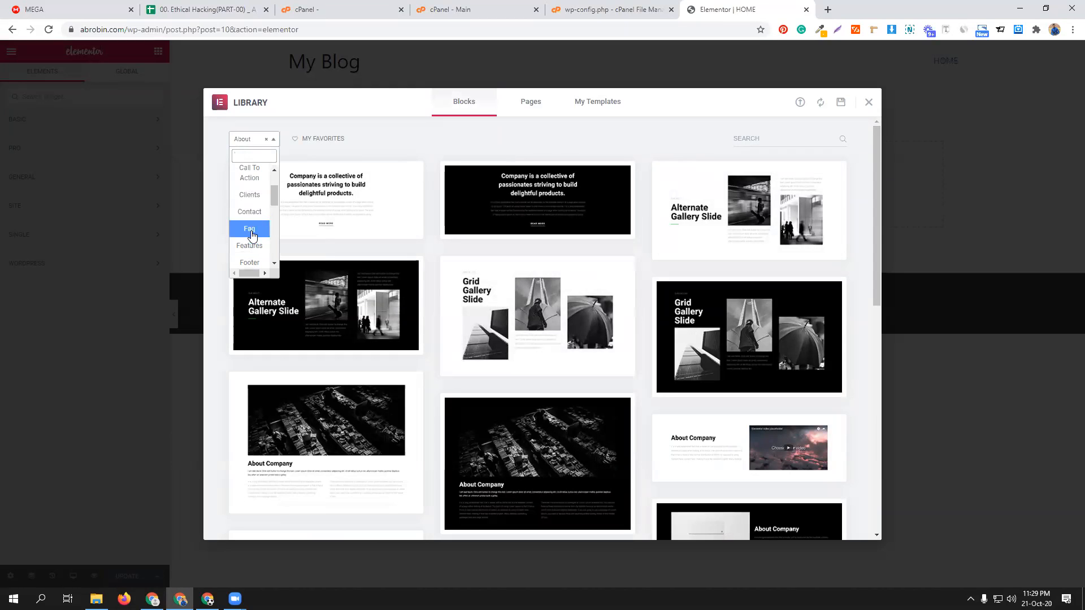
click(250, 194)
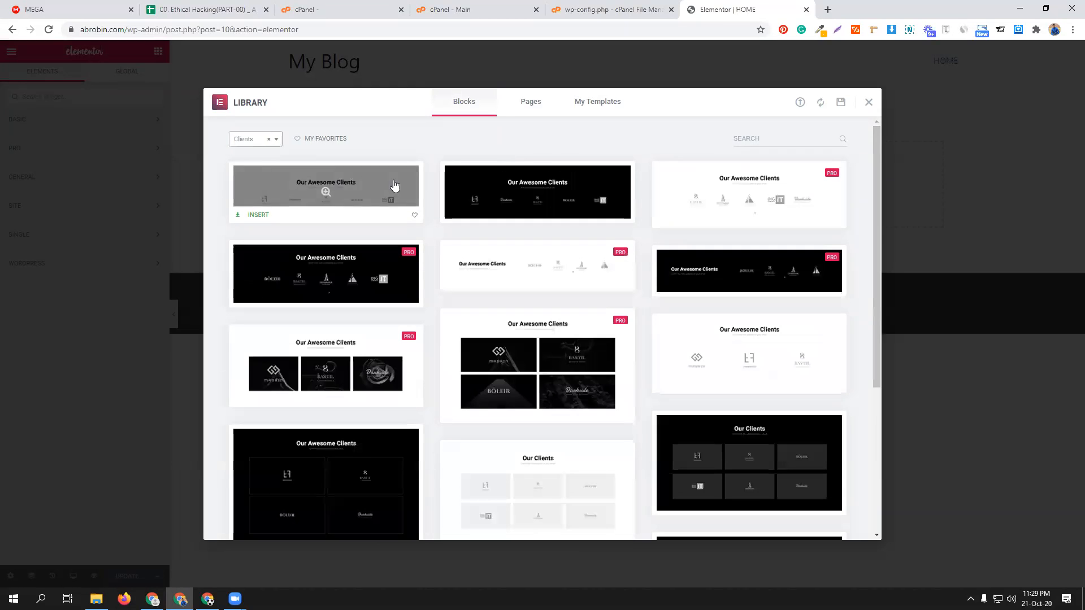
click(261, 139)
scroll(259, 210, down, 2)
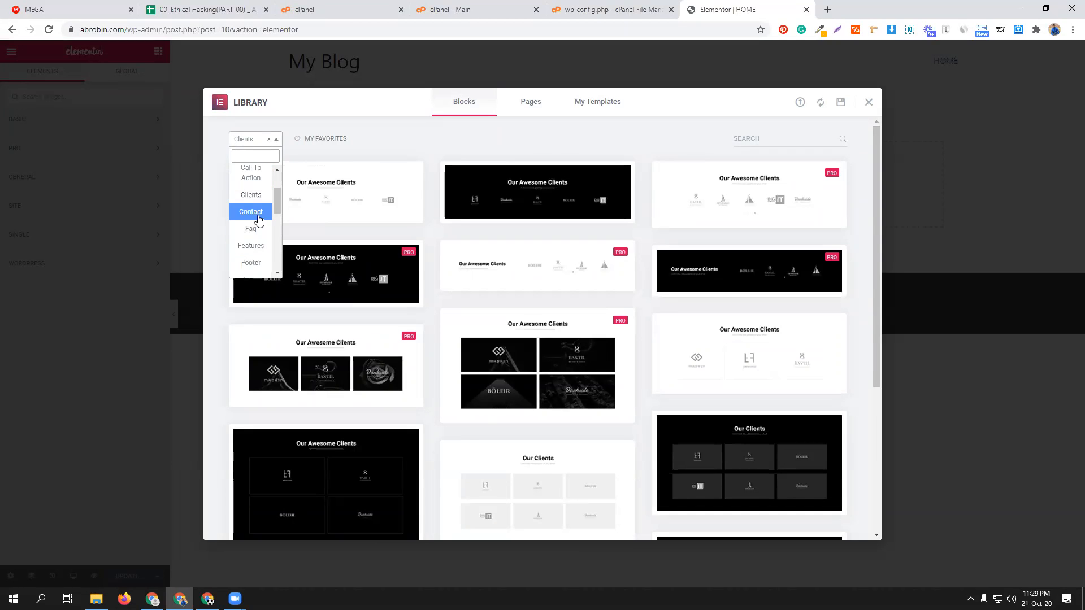
click(252, 214)
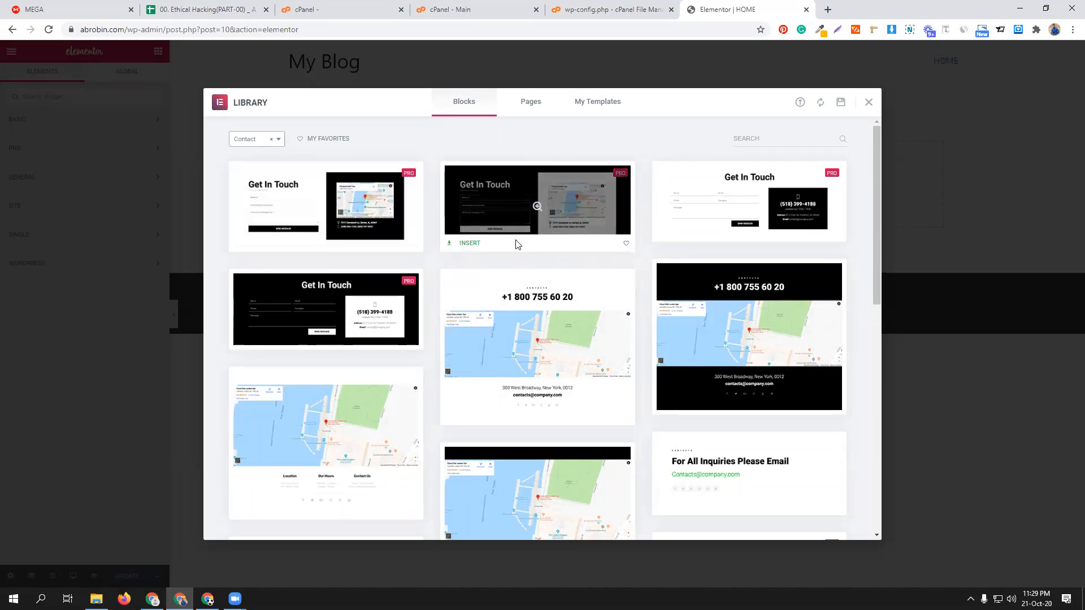
click(965, 170)
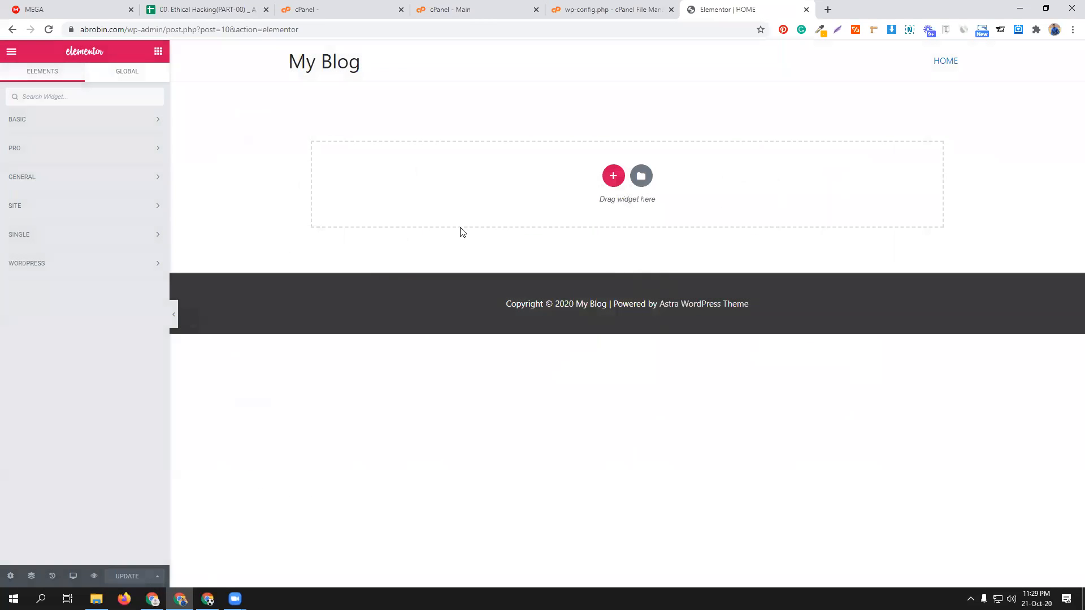
- Exit the Elementor editor to the WordPress dashboard and reach Plugins > Add New
click(11, 54)
click(46, 366)
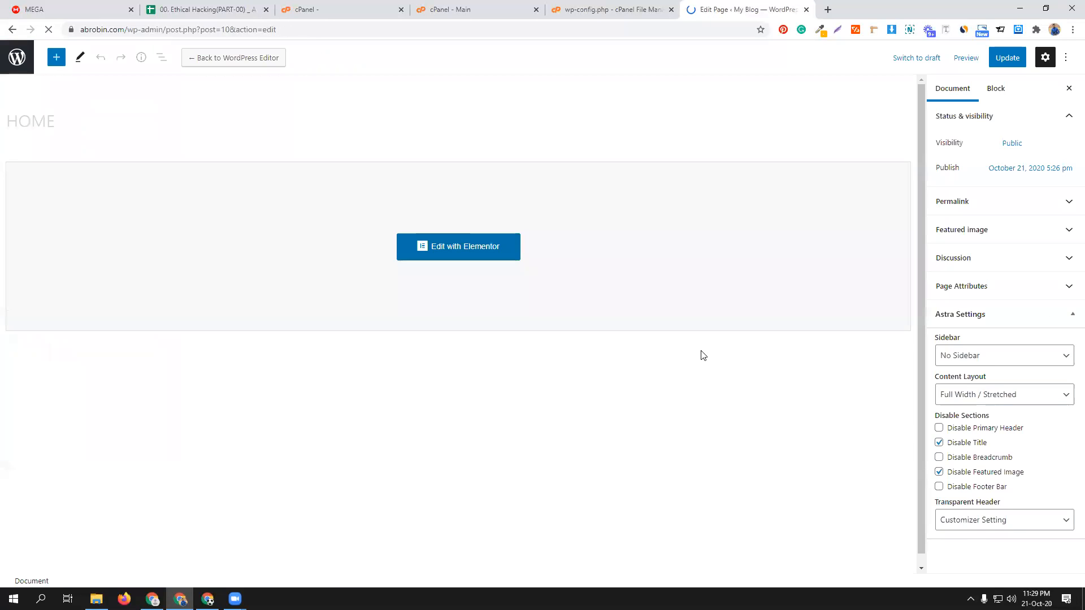
click(14, 67)
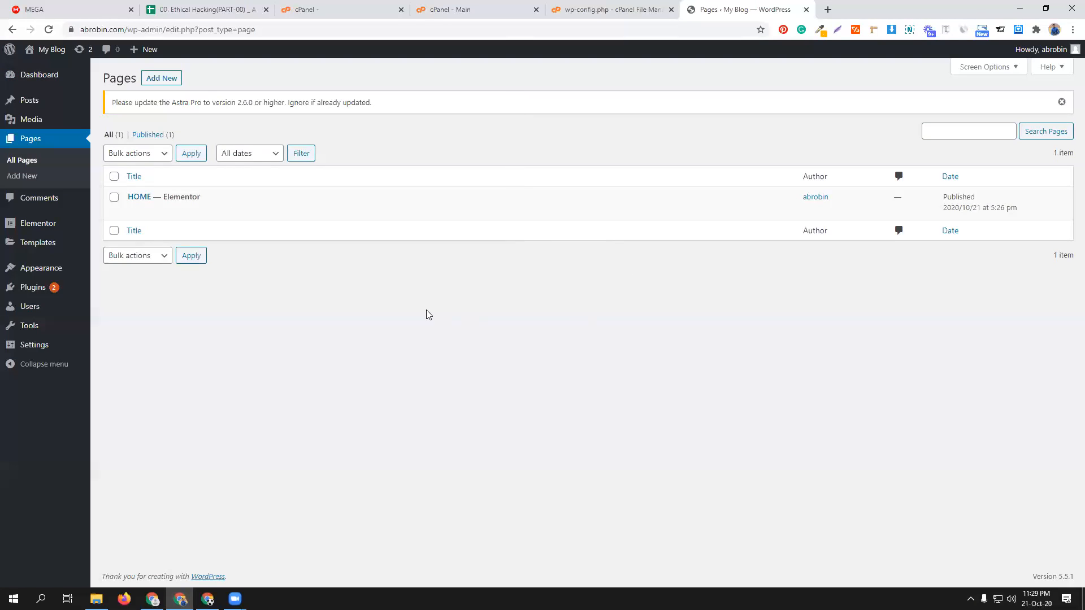
mouse_move(39, 300)
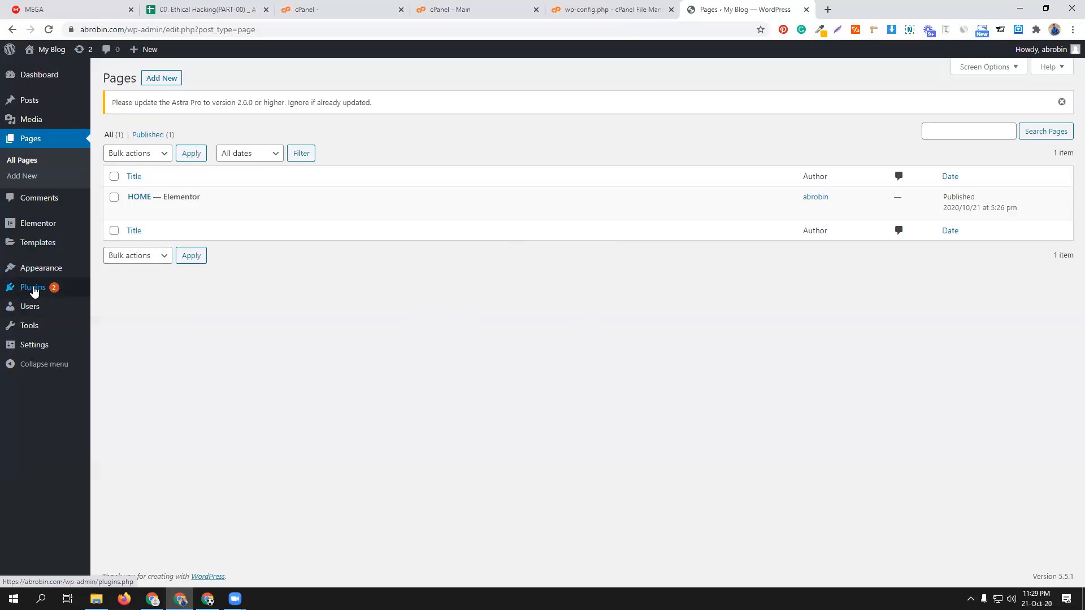
click(24, 289)
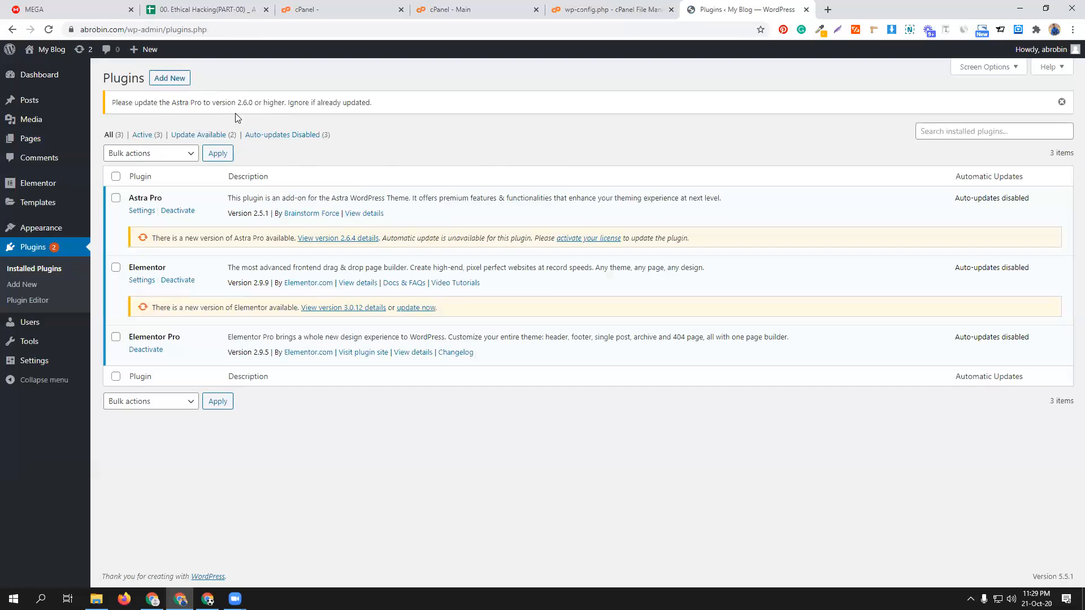
click(181, 79)
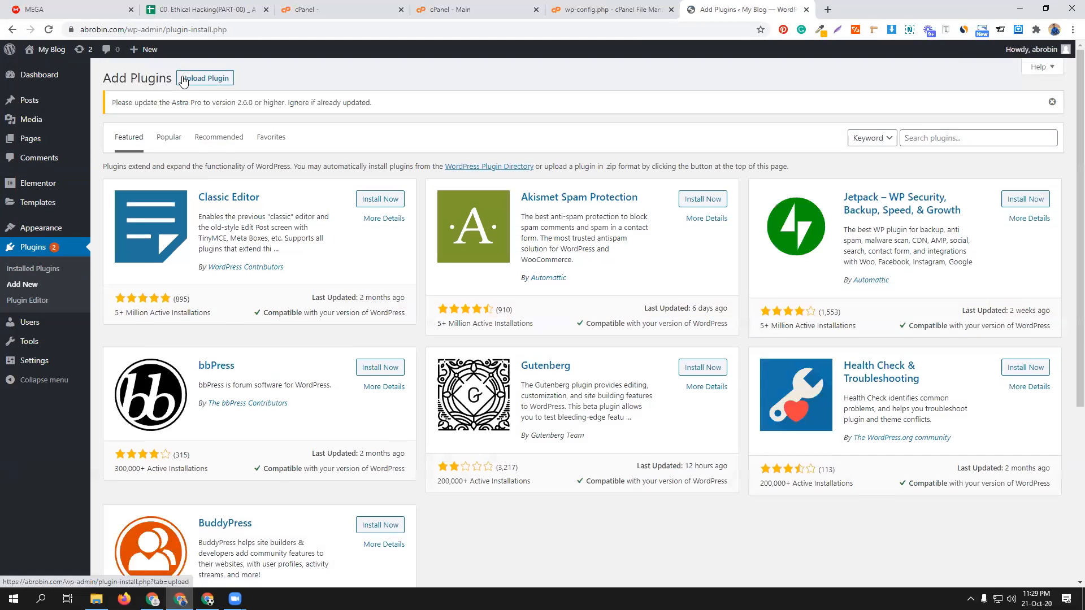
- Upload, install and activate the happy-elementor-addons.zip plugin
click(200, 82)
click(509, 214)
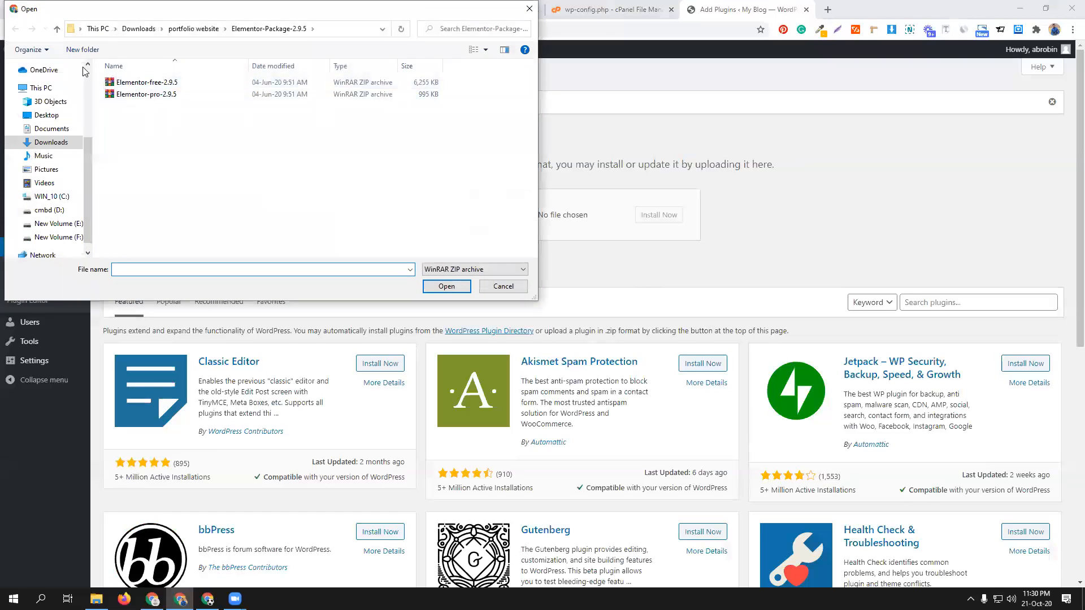
click(57, 28)
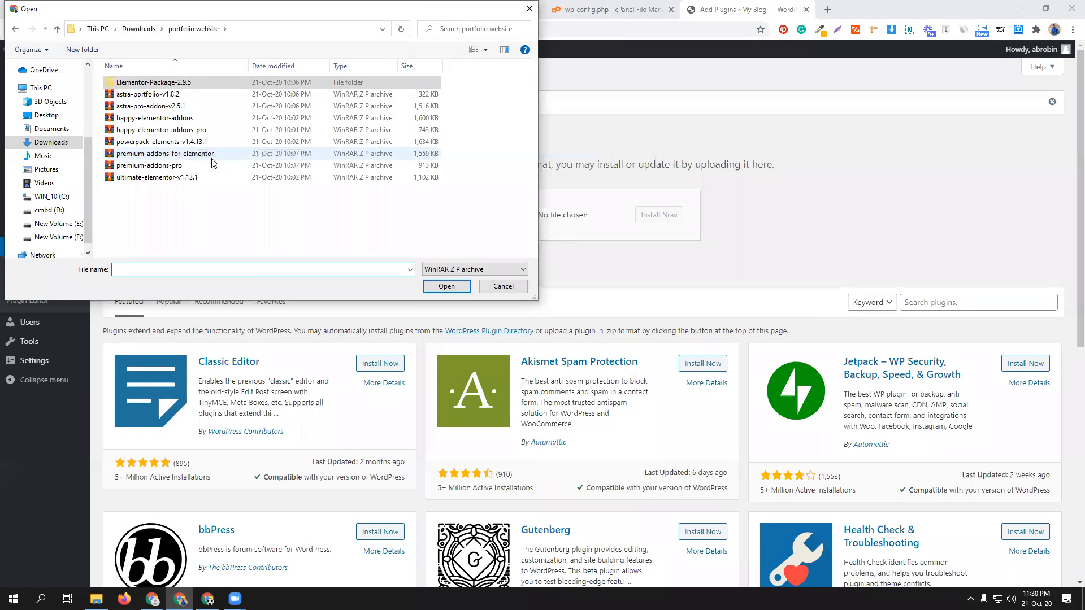
click(212, 119)
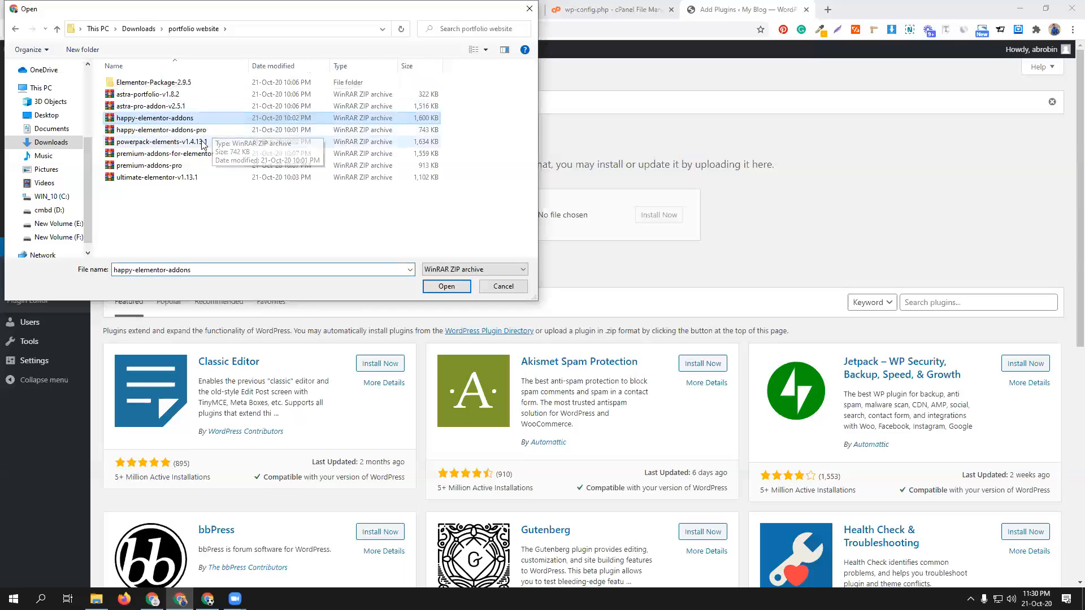
click(446, 287)
click(656, 218)
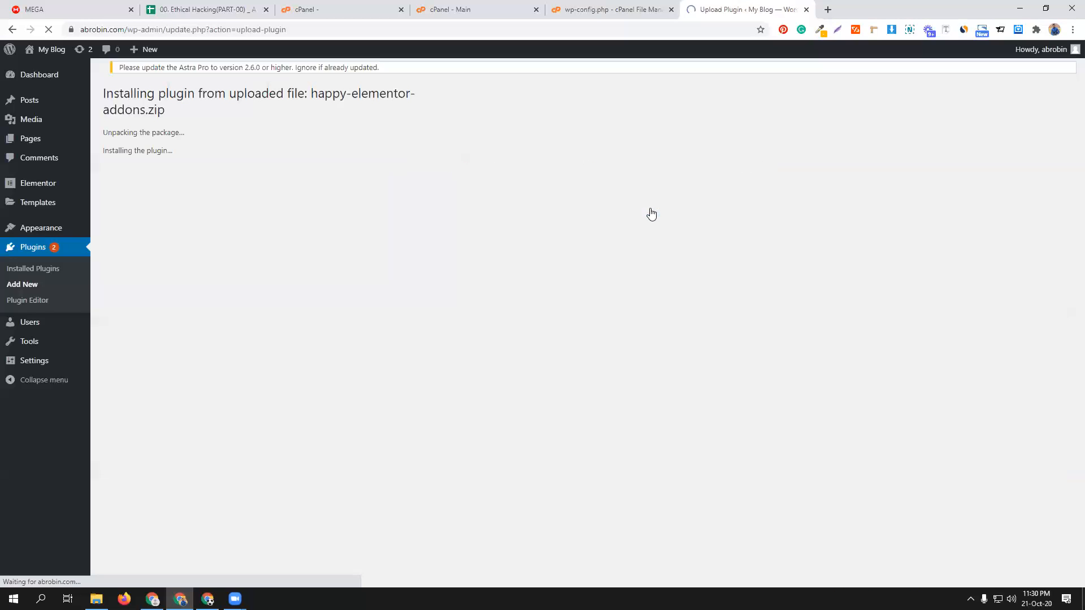
click(126, 188)
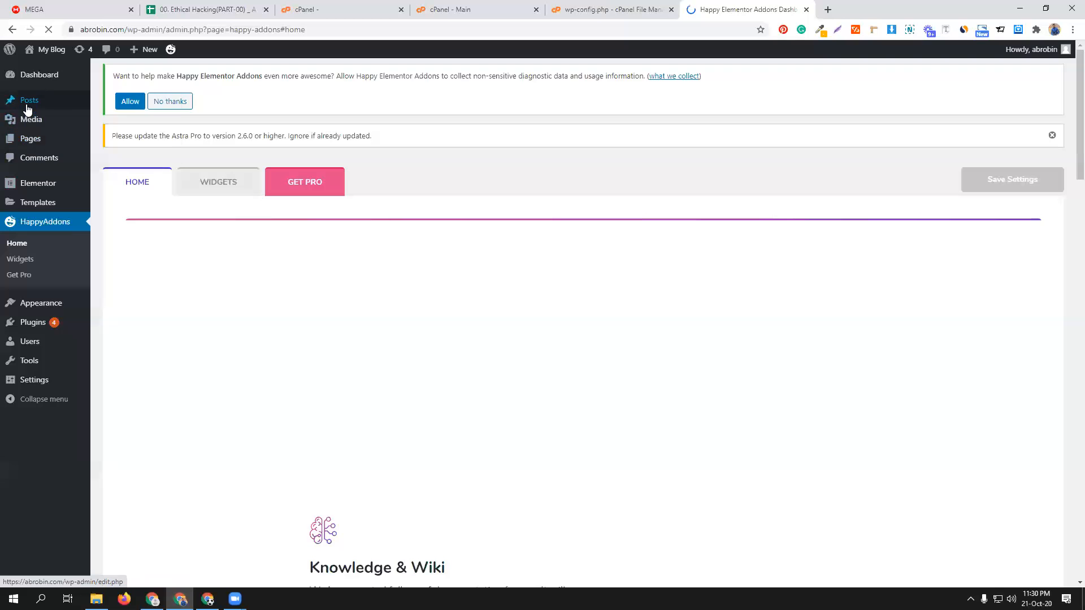
- Upload, install and activate the happy-elementor-addons-pro.zip plugin
click(44, 323)
click(169, 78)
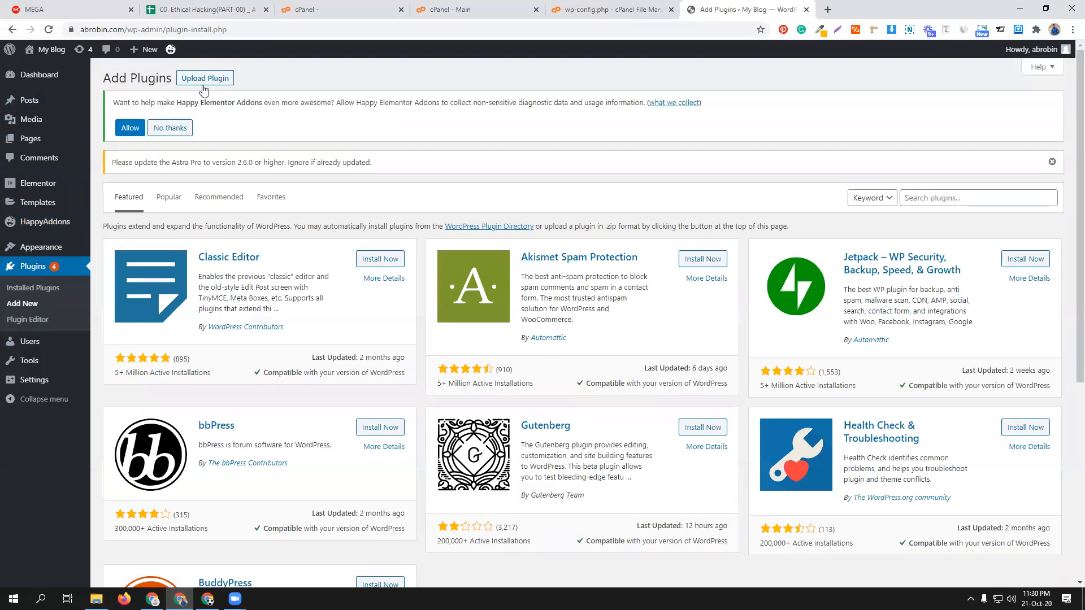
click(204, 78)
click(505, 277)
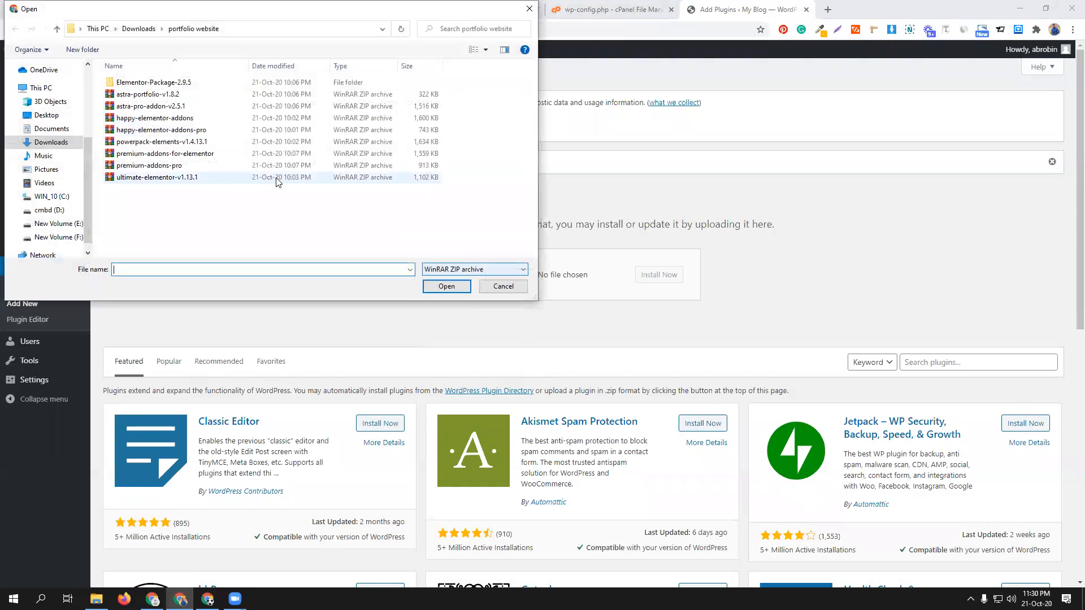
click(199, 130)
click(447, 286)
click(658, 275)
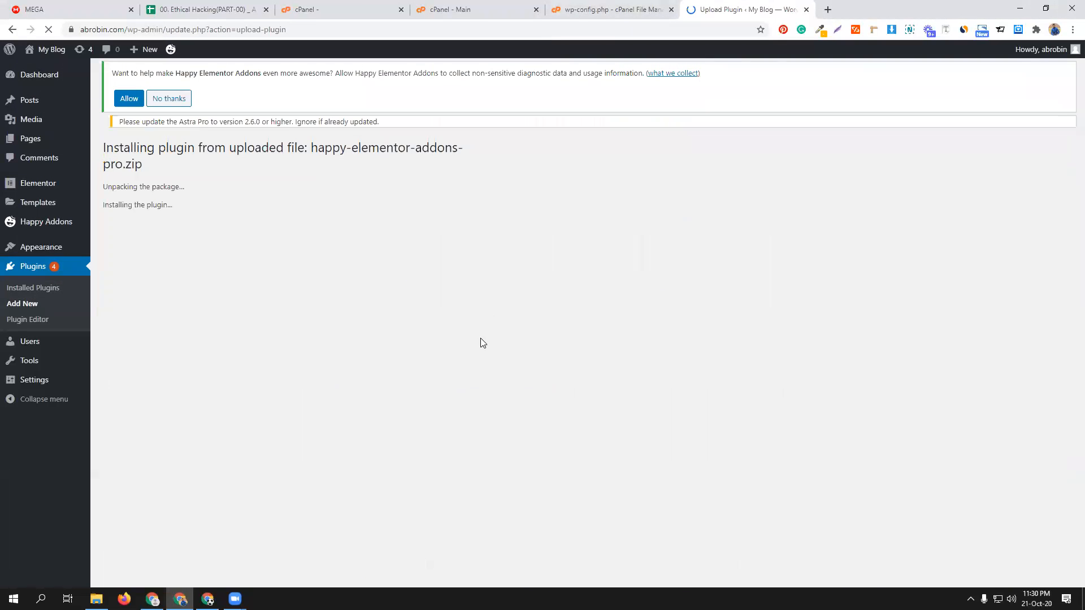
click(134, 276)
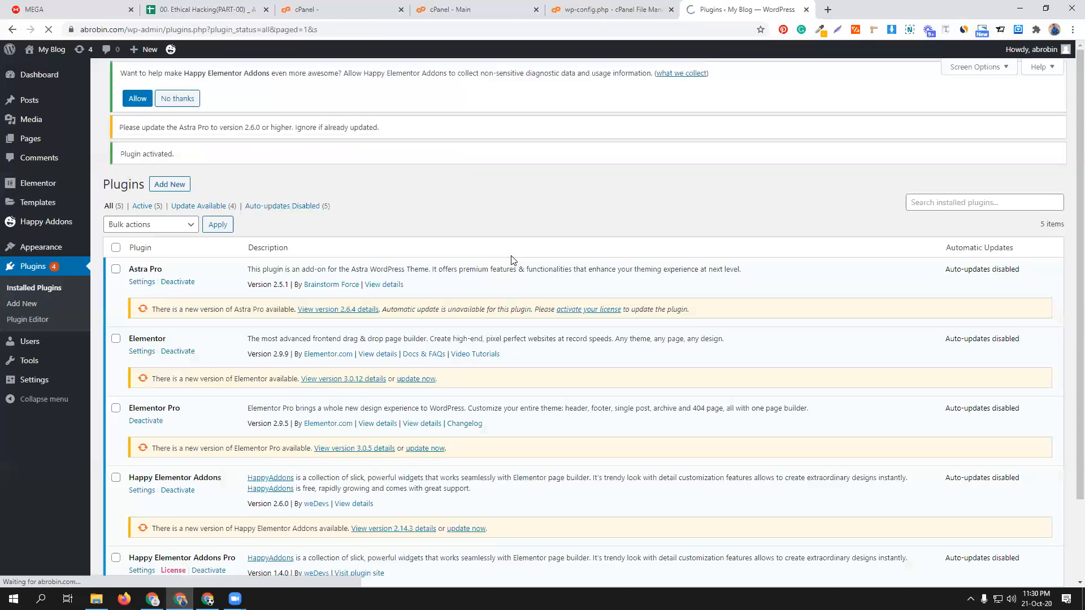
click(172, 81)
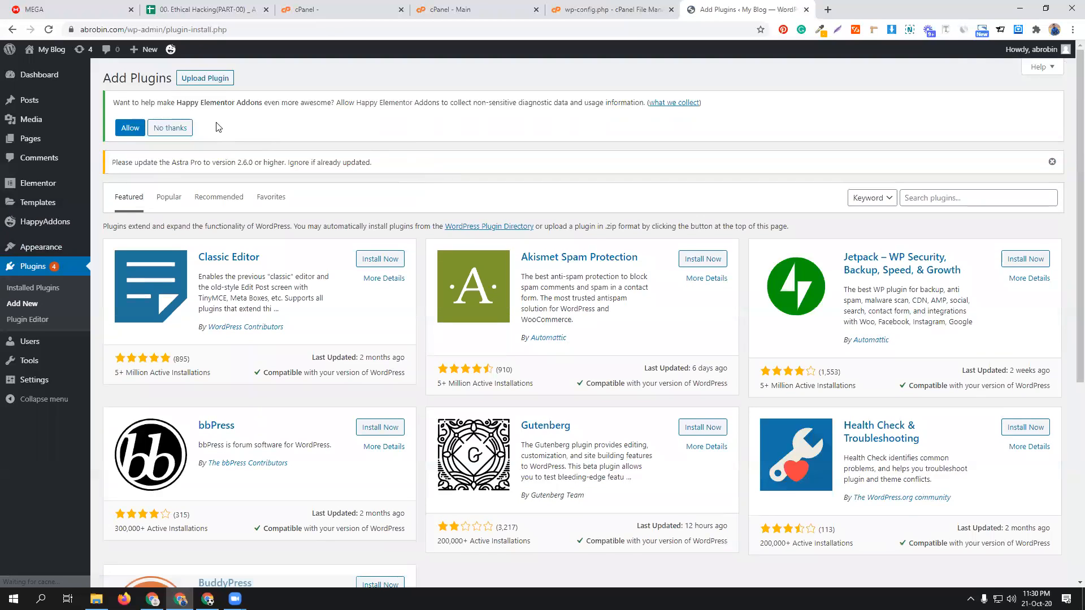
- Upload, install and activate the powerpack-elements-v1.4.13.1.zip plugin
click(189, 80)
click(507, 279)
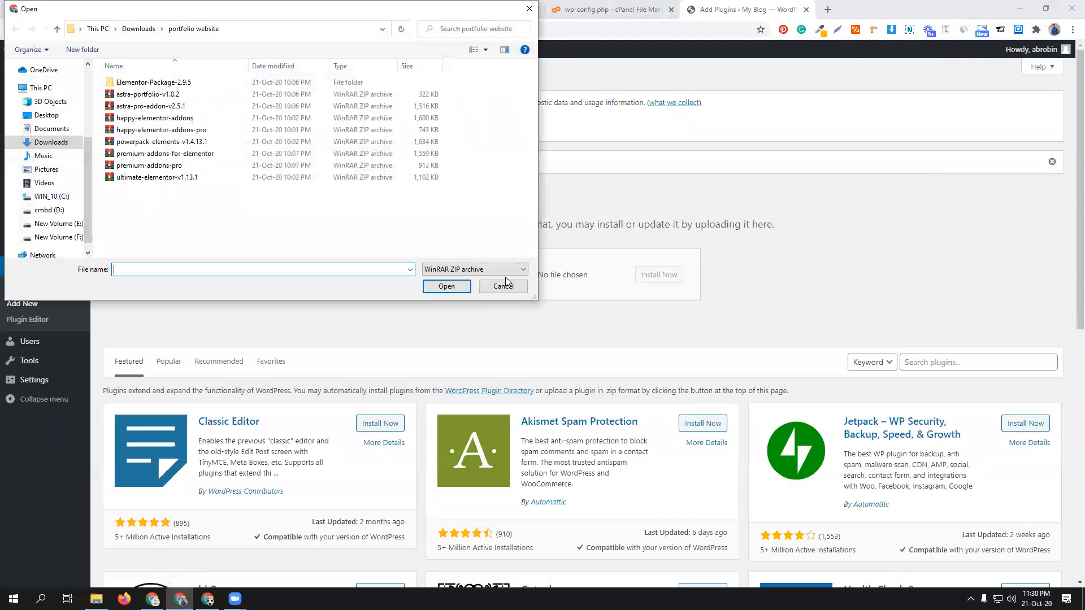
click(196, 144)
click(446, 286)
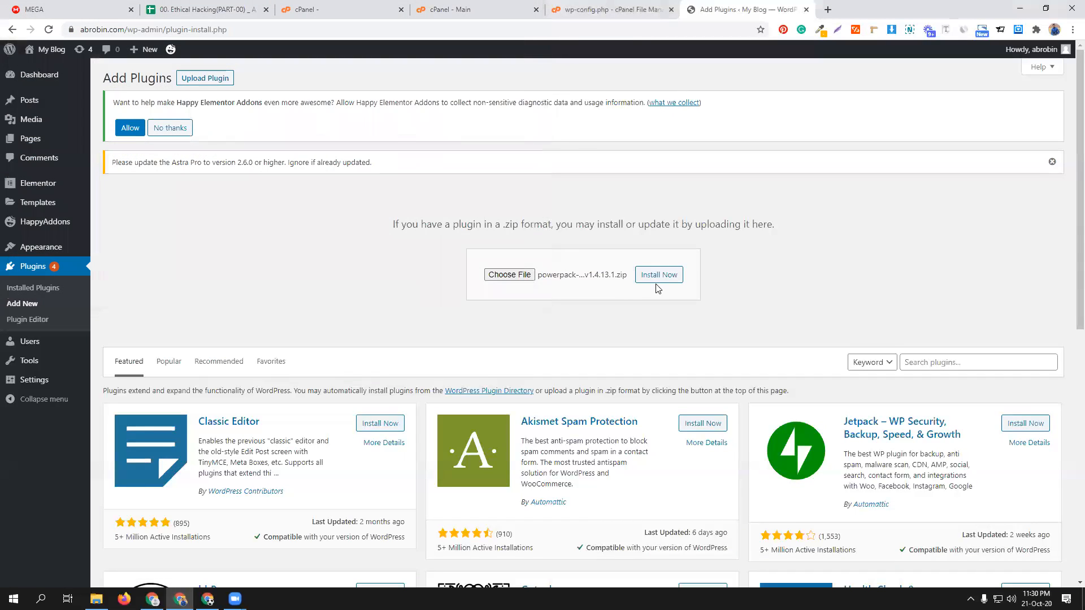
click(659, 275)
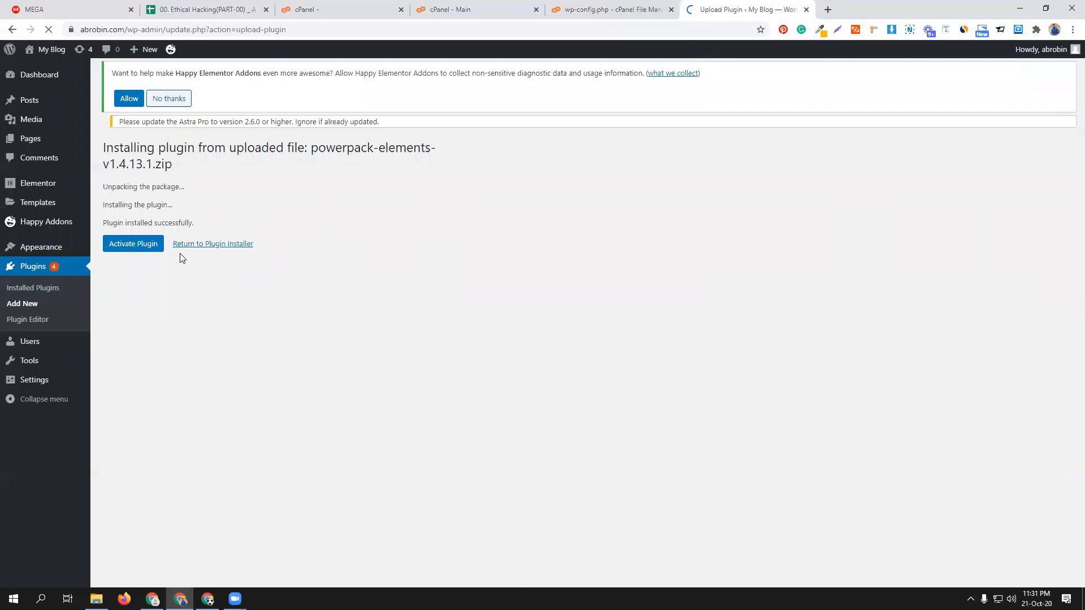
click(153, 247)
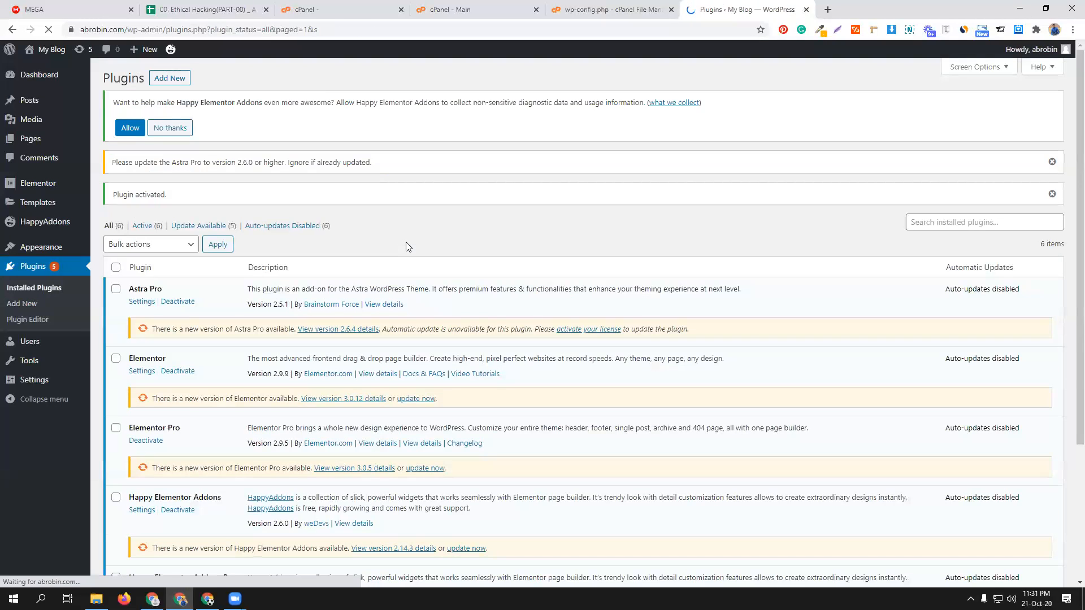
- Upload, install and activate the premium-addons-for-elementor.zip plugin
click(170, 81)
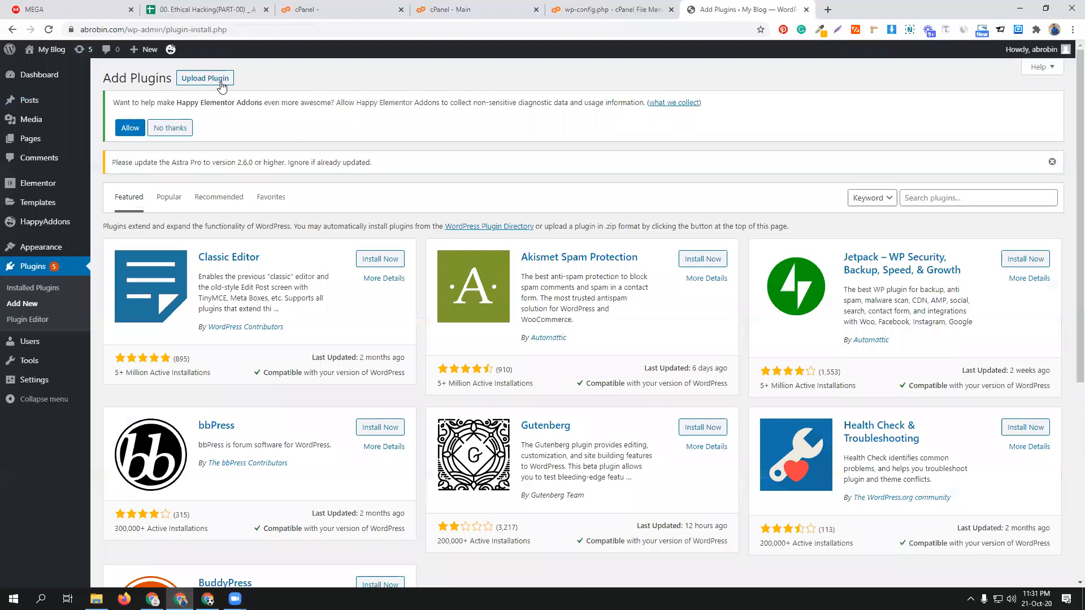
click(219, 81)
click(511, 276)
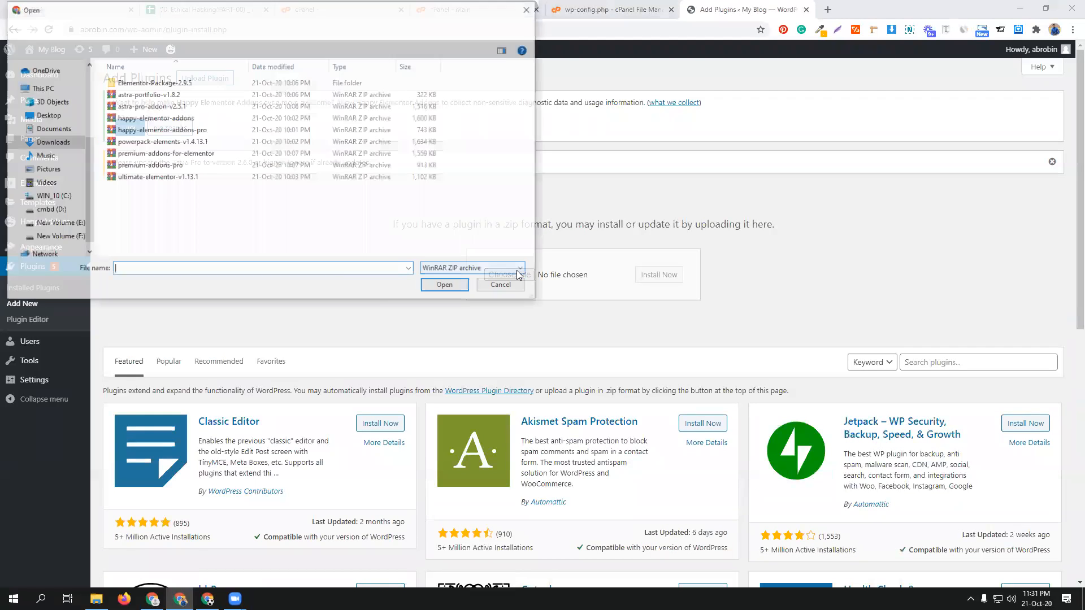
click(214, 153)
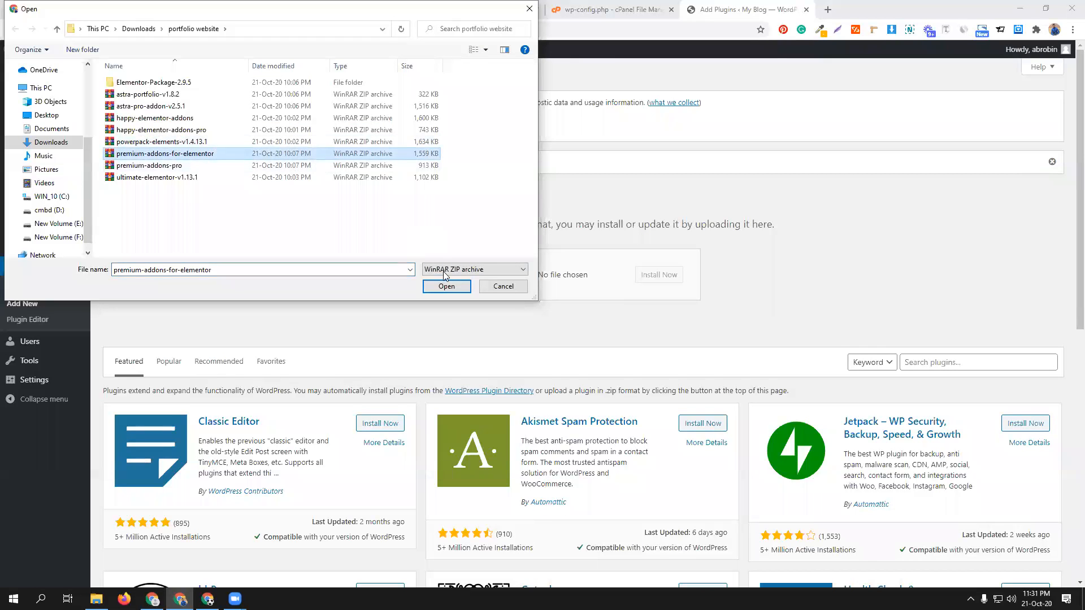
click(444, 290)
click(651, 280)
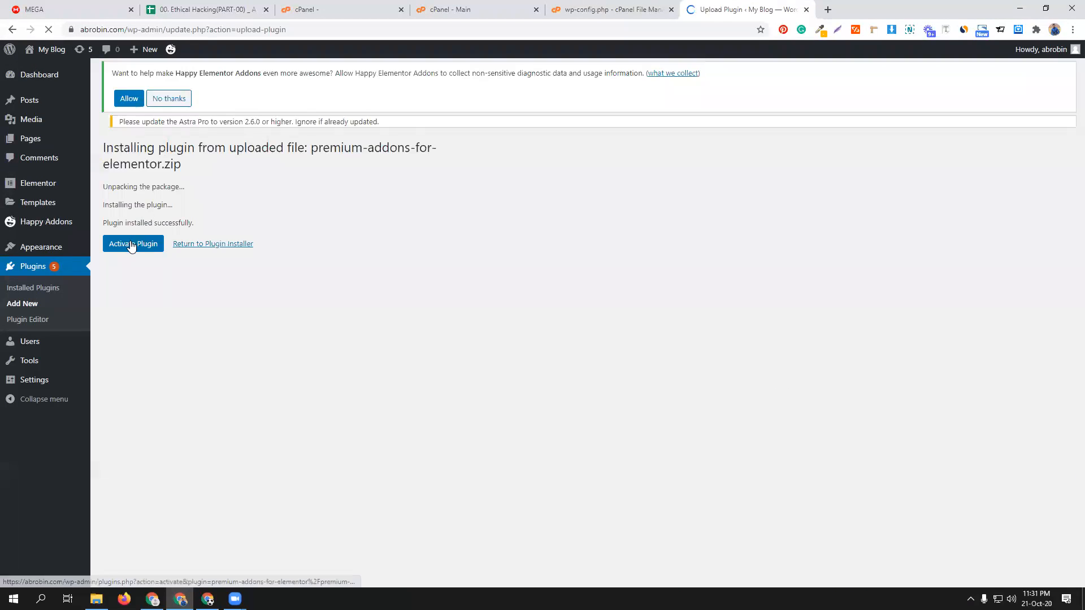
click(131, 244)
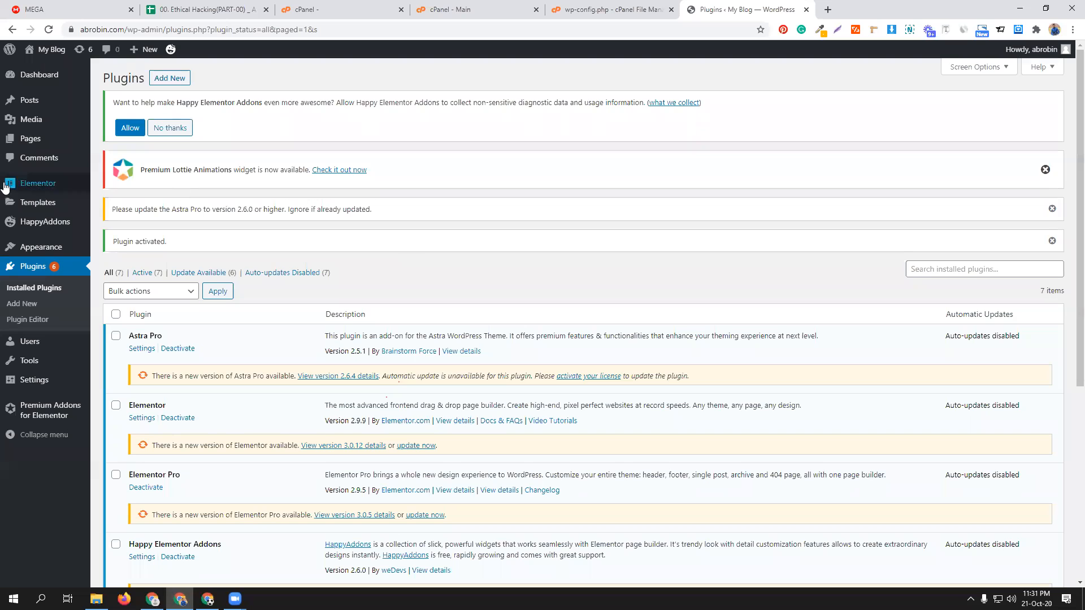
click(175, 83)
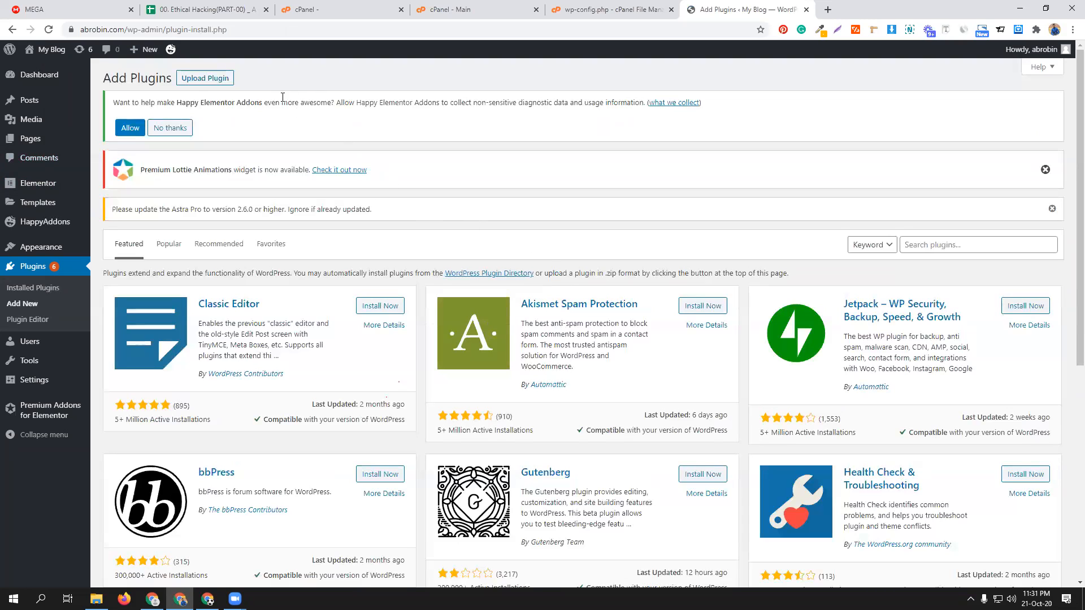
- Upload, install and activate the premium-addons-pro.zip plugin
click(208, 78)
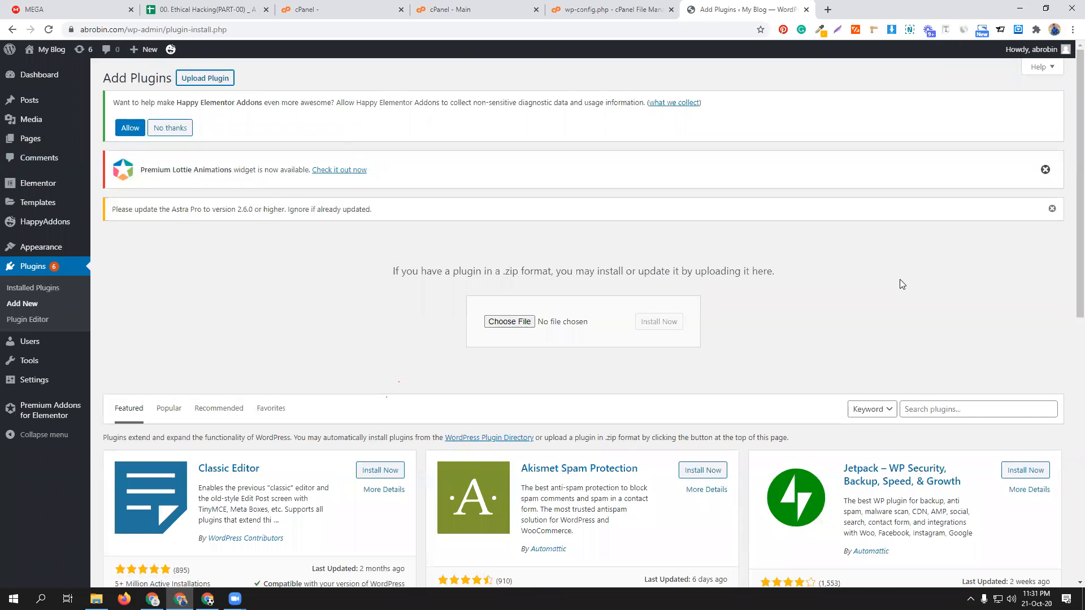
click(506, 322)
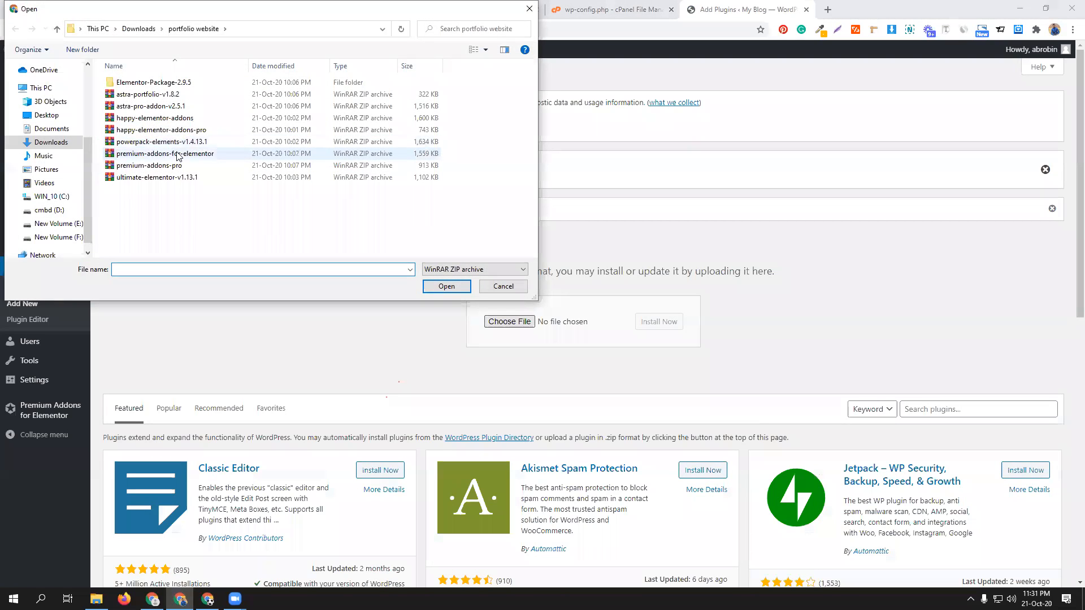
click(184, 165)
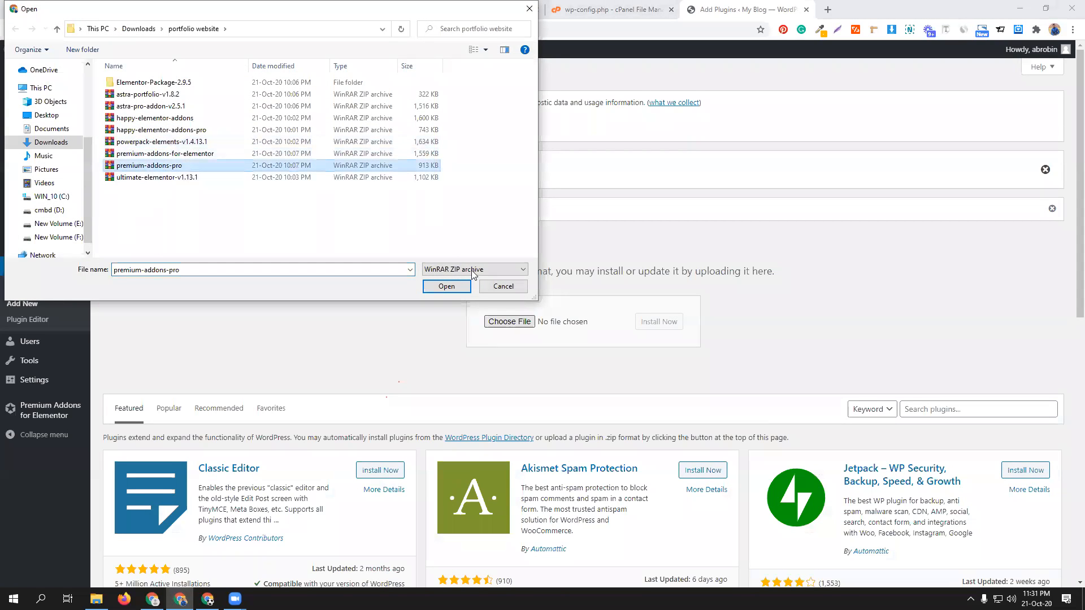
click(446, 286)
click(659, 321)
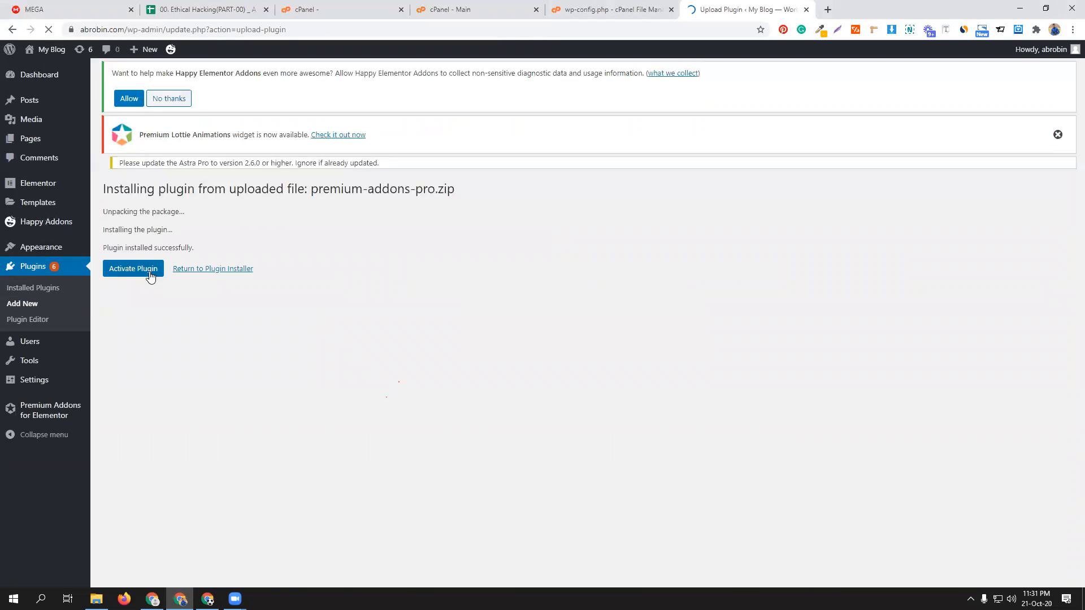
click(133, 269)
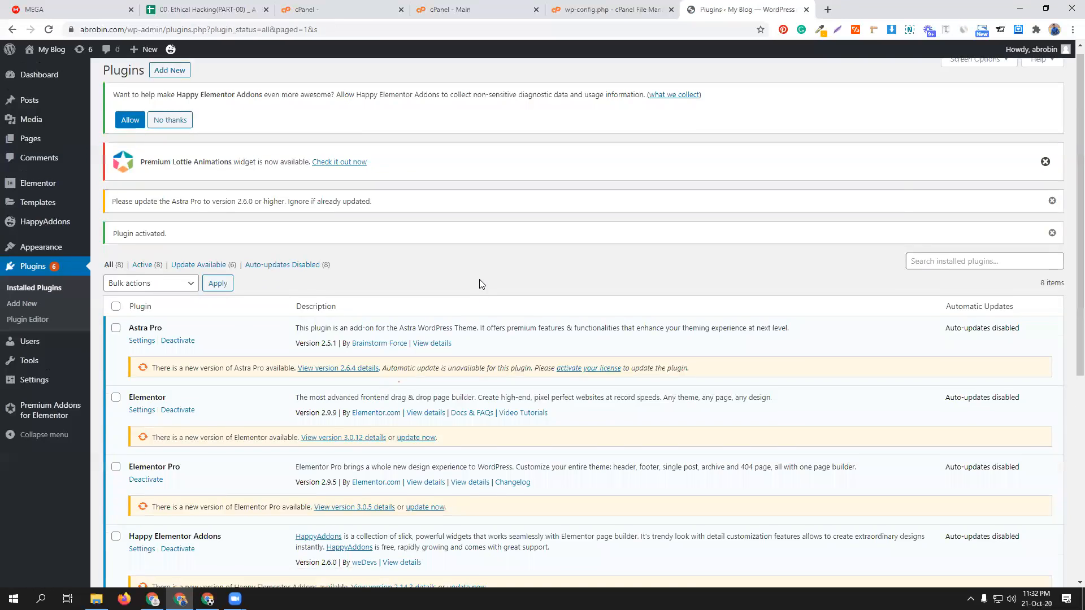
scroll(479, 279, down, 5)
scroll(479, 283, up, 5)
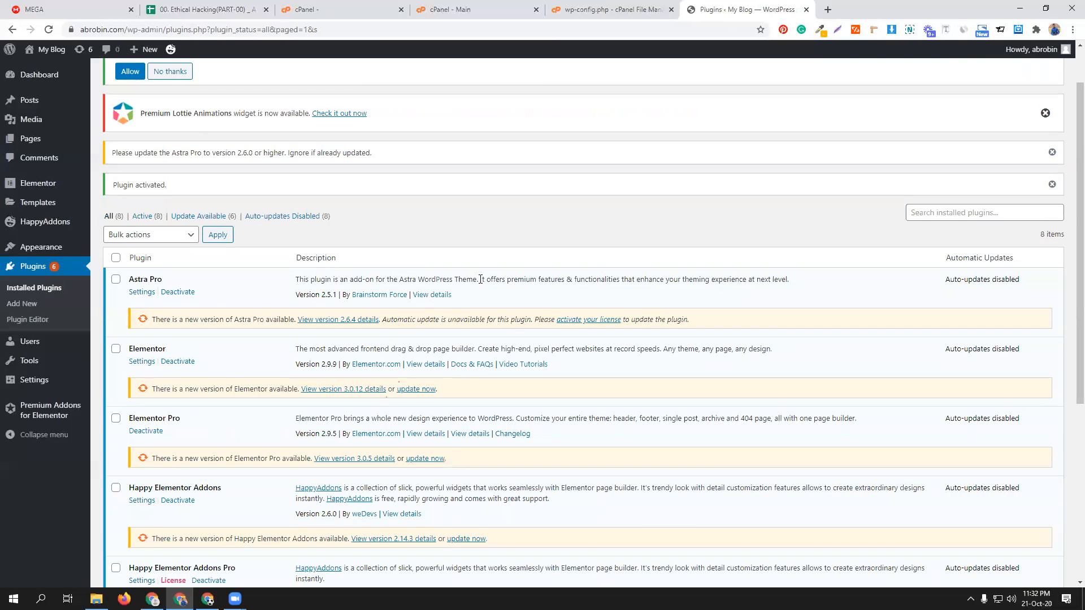
scroll(481, 279, up, 1)
- Upload, install and activate the ultimate-elementor-v1.13.1.zip plugin
click(169, 78)
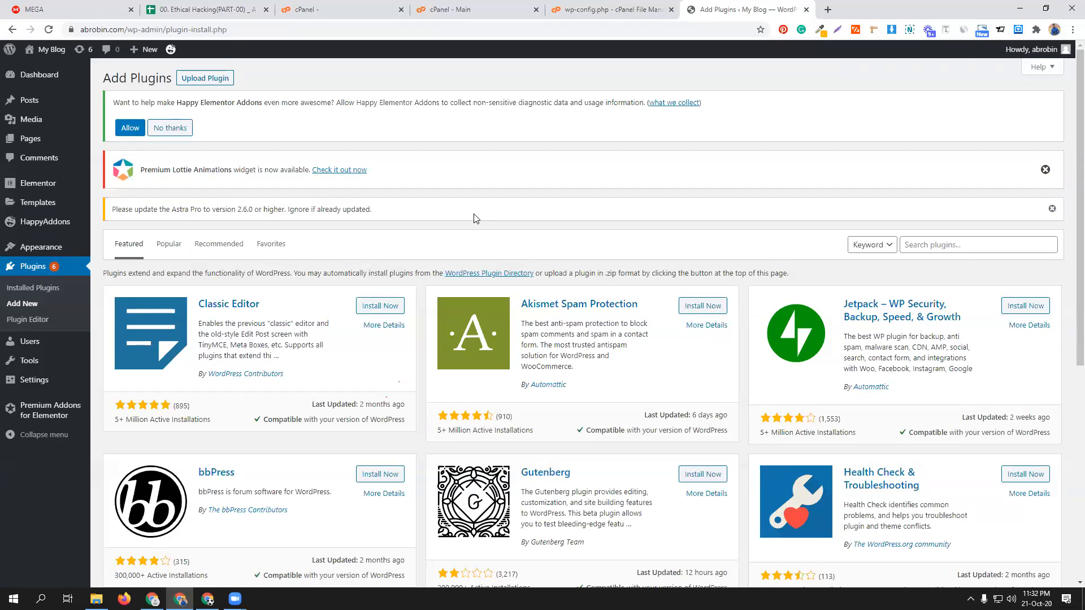
click(216, 82)
click(492, 321)
click(170, 178)
click(446, 286)
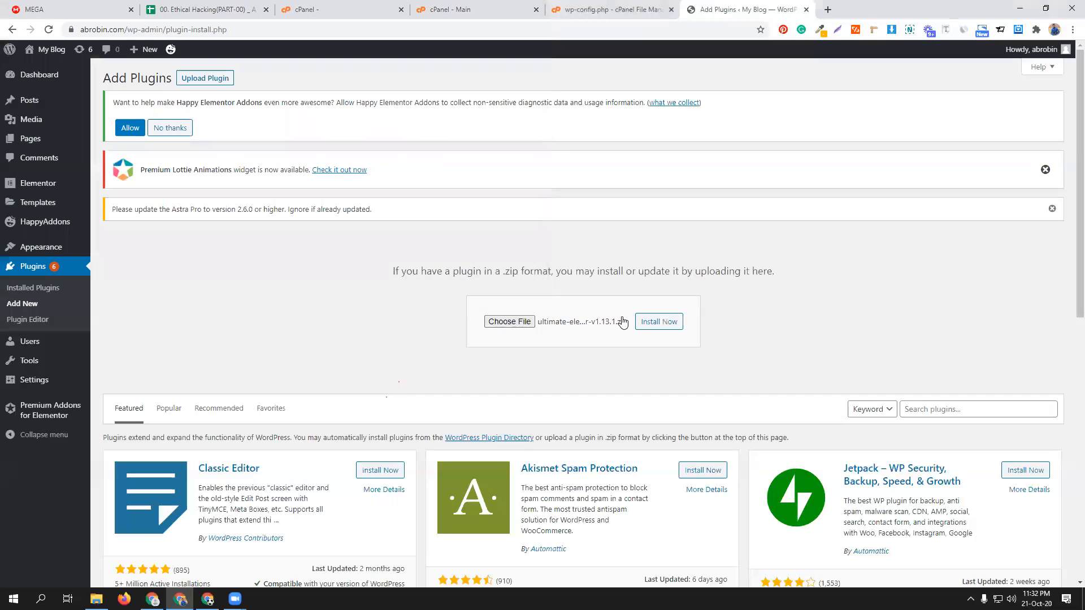
click(655, 321)
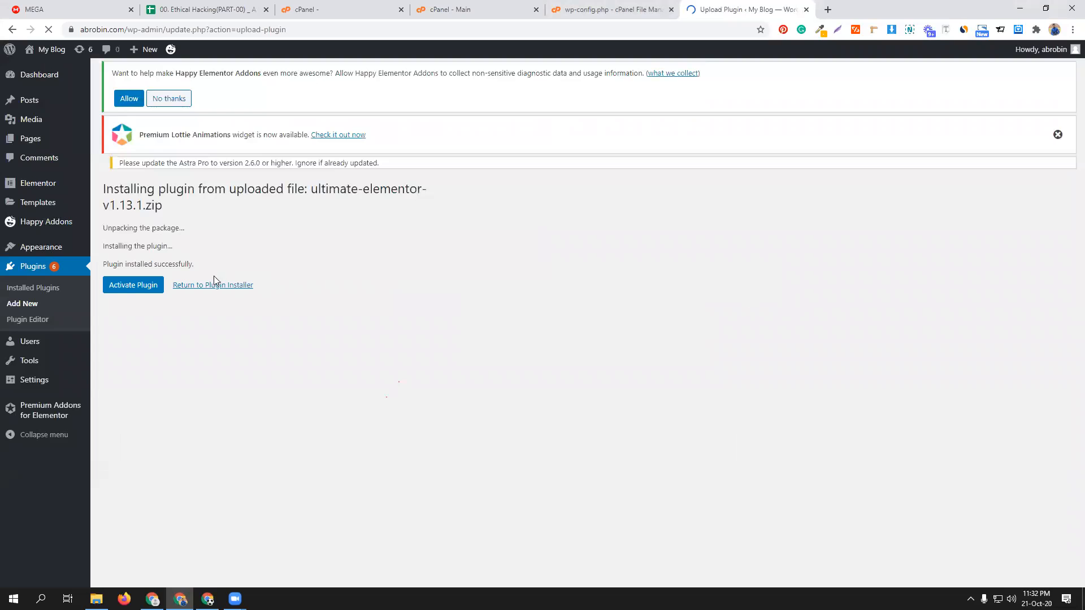
click(116, 290)
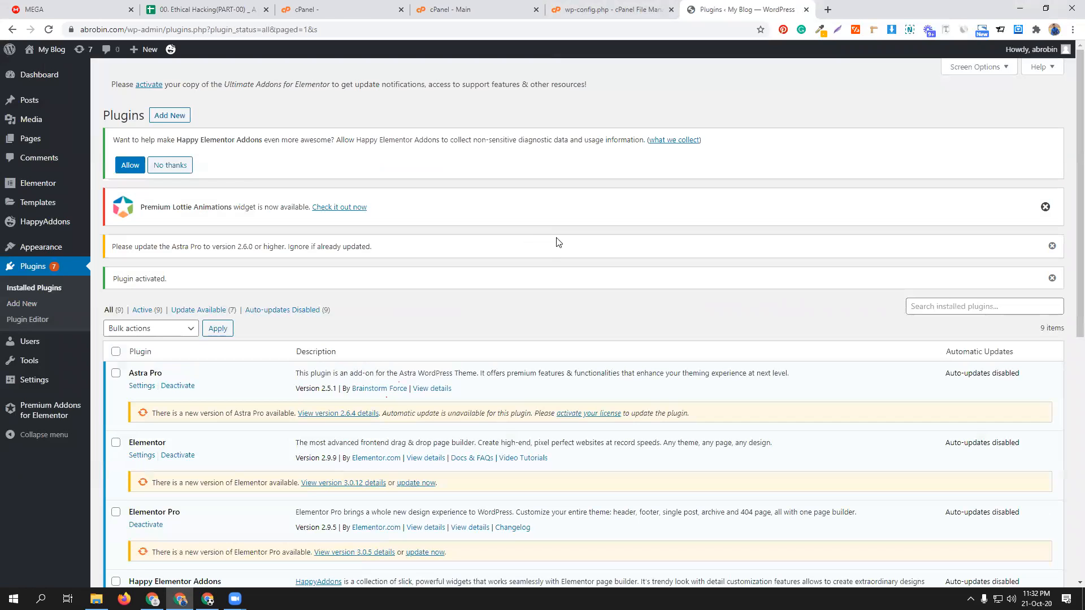
scroll(252, 309, down, 4)
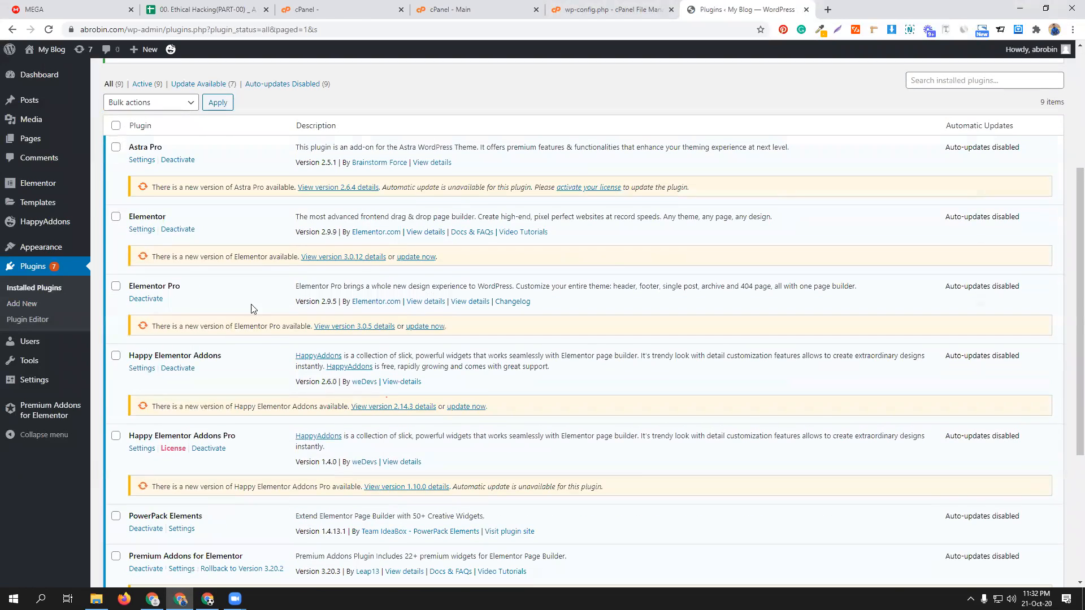
scroll(286, 286, up, 4)
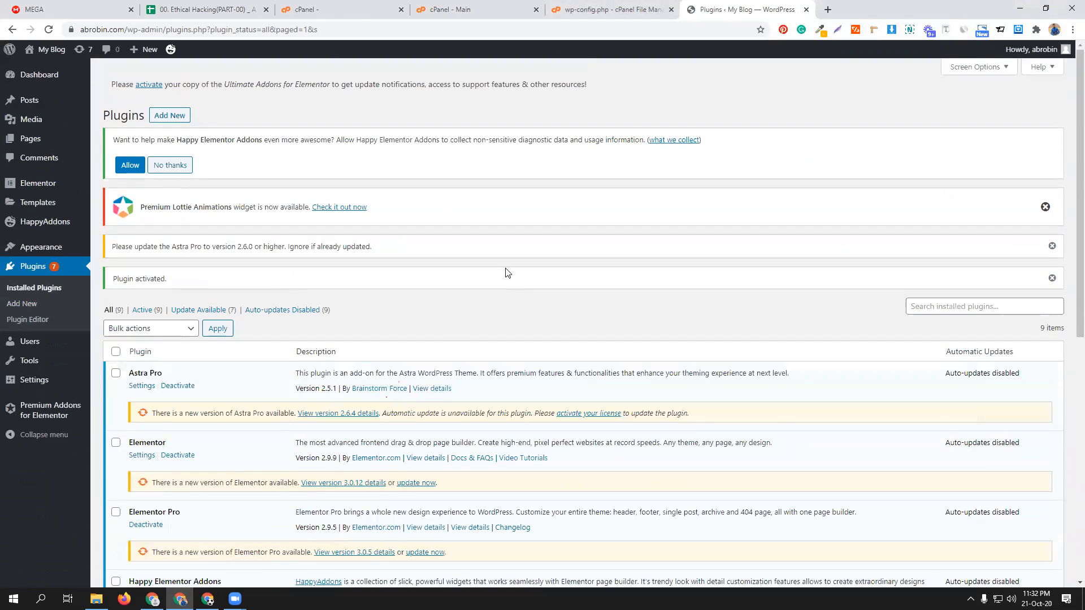
scroll(506, 273, down, 9)
scroll(499, 269, up, 8)
scroll(497, 269, down, 6)
scroll(496, 269, up, 7)
- Search the Add Plugins directory for 'update manag'
click(36, 74)
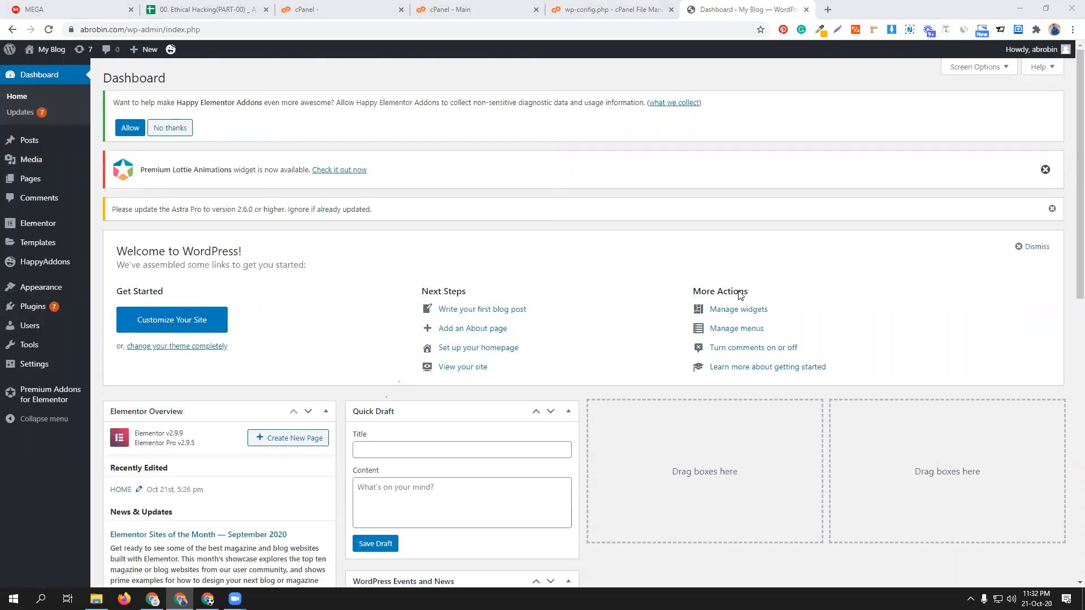
click(34, 308)
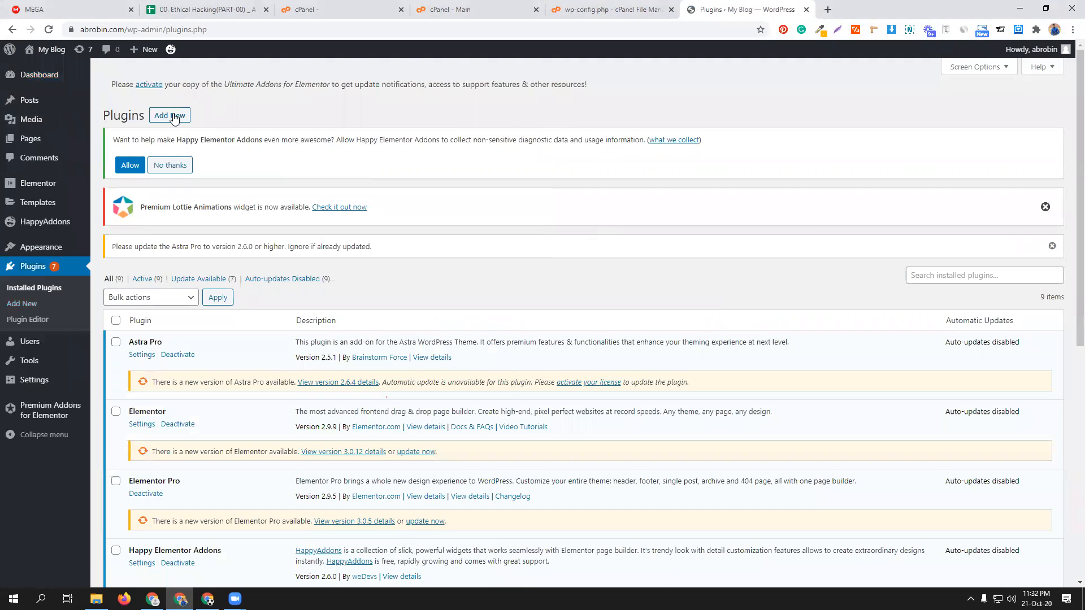
click(173, 116)
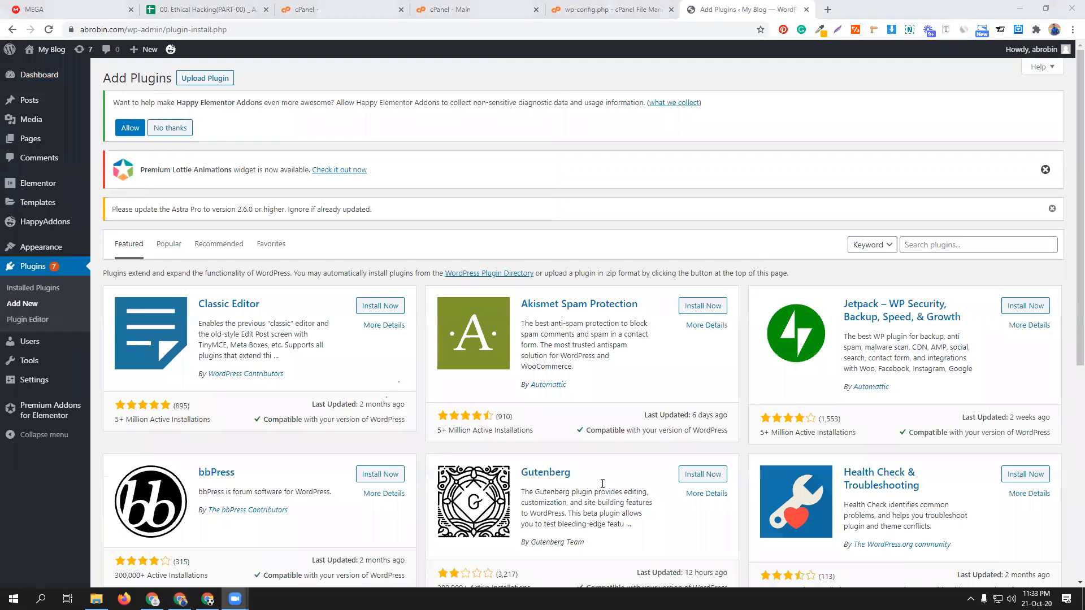
click(957, 244)
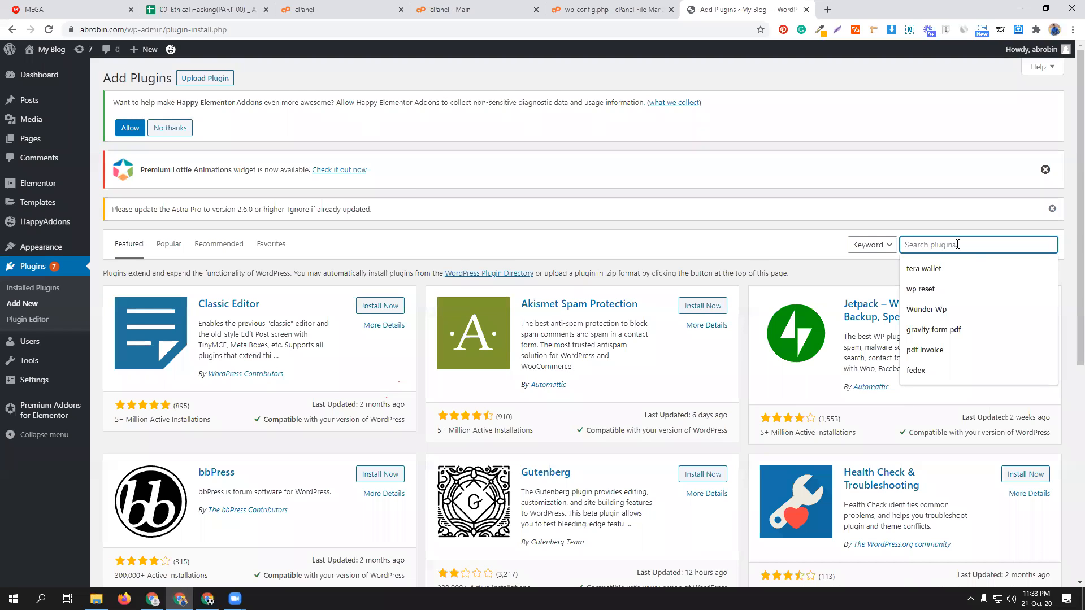
text(update)
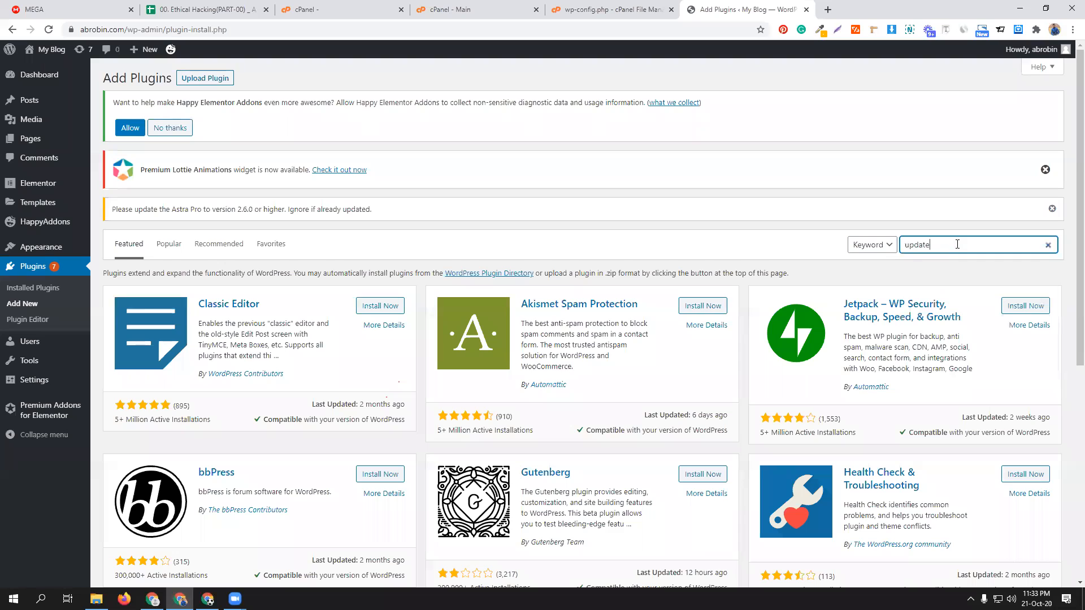
text( manager)
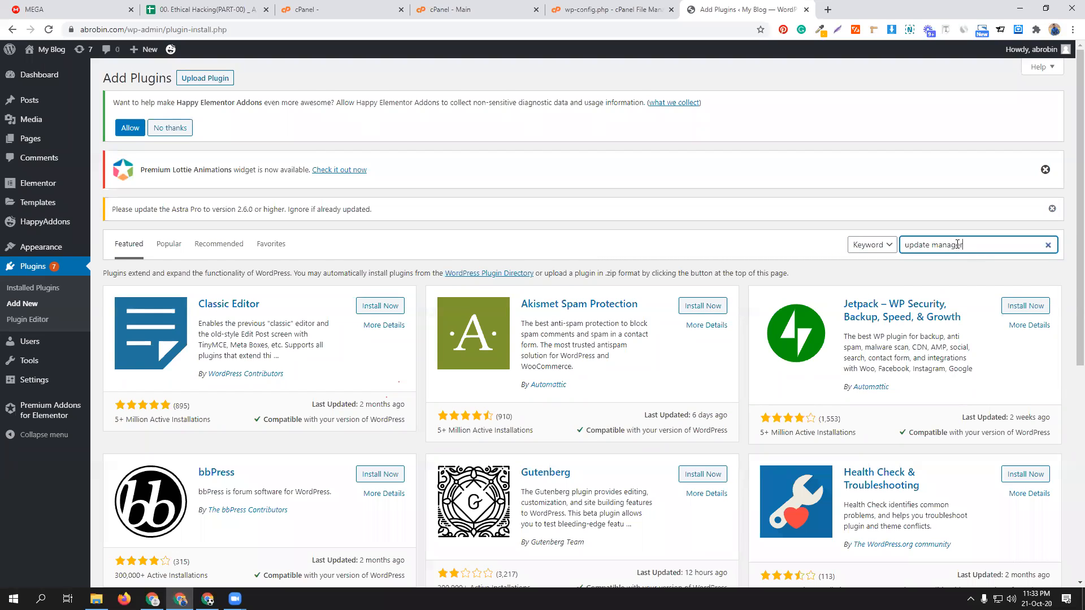
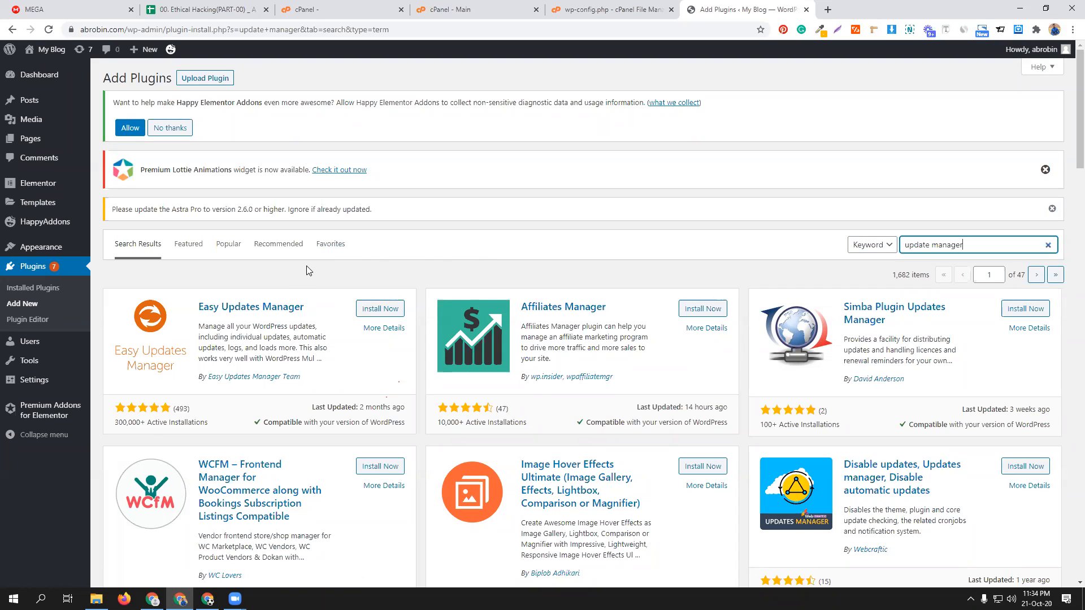
- Install and activate Easy Updates Manager from the 'update manag' search results
click(374, 308)
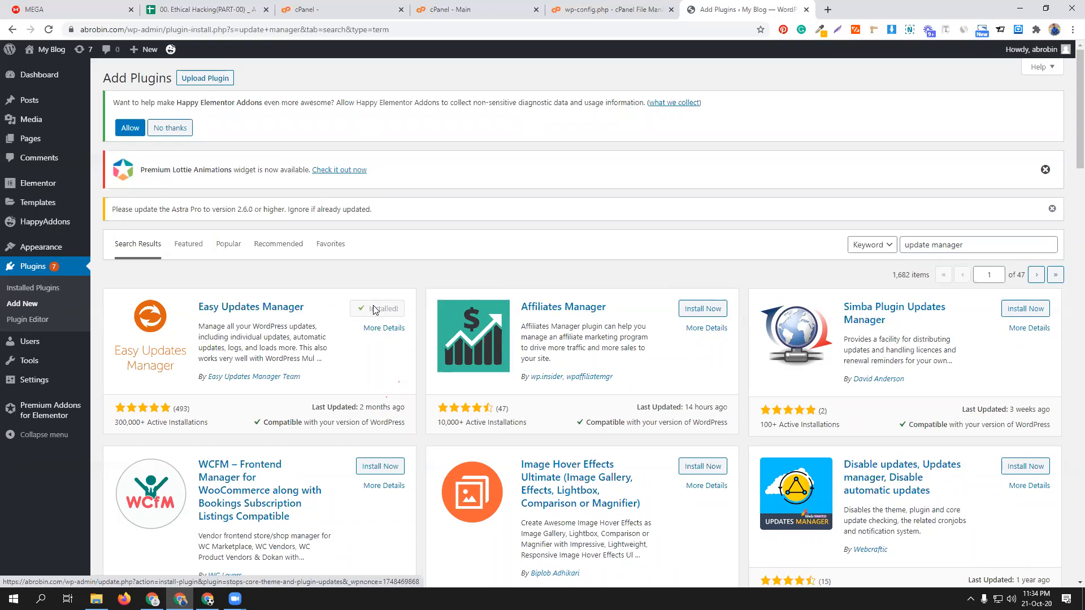
click(385, 308)
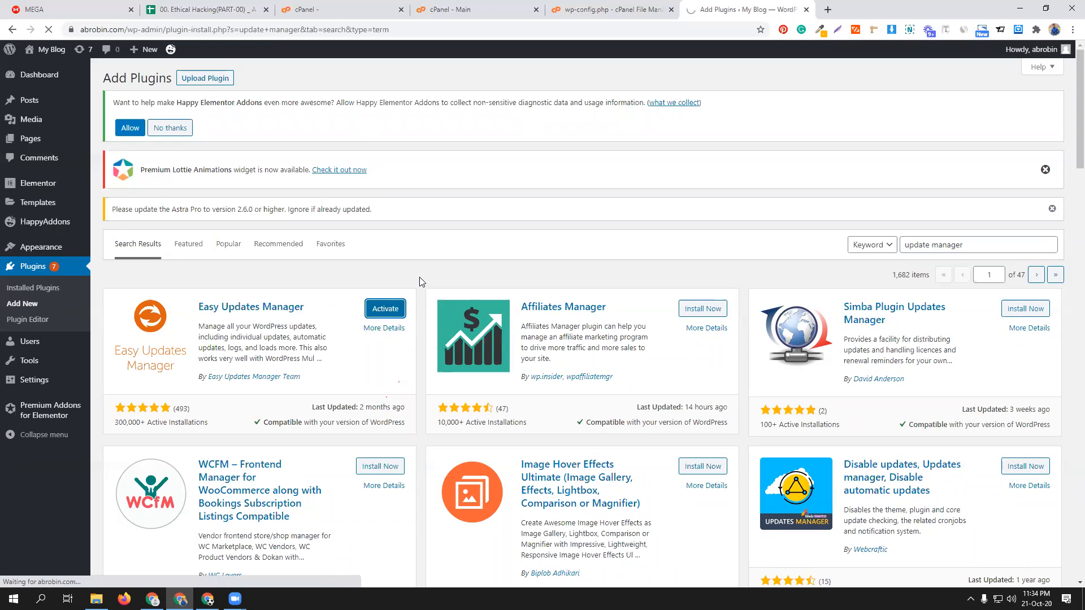
click(76, 8)
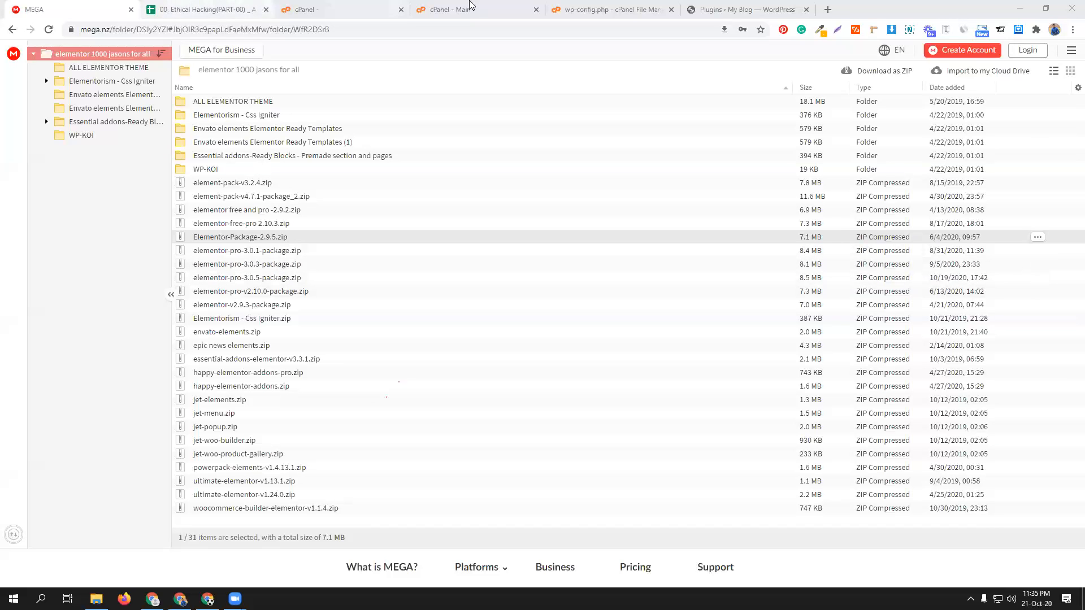
- Go back to the Installed Plugins list to check that Easy Updates Manager is active
click(738, 7)
scroll(389, 314, down, 5)
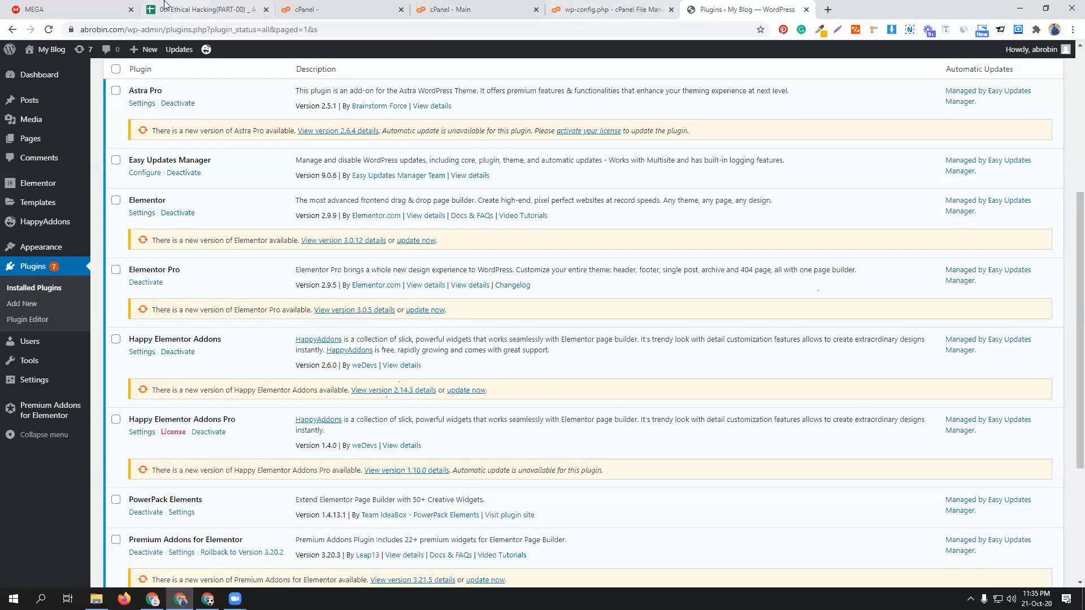
click(73, 9)
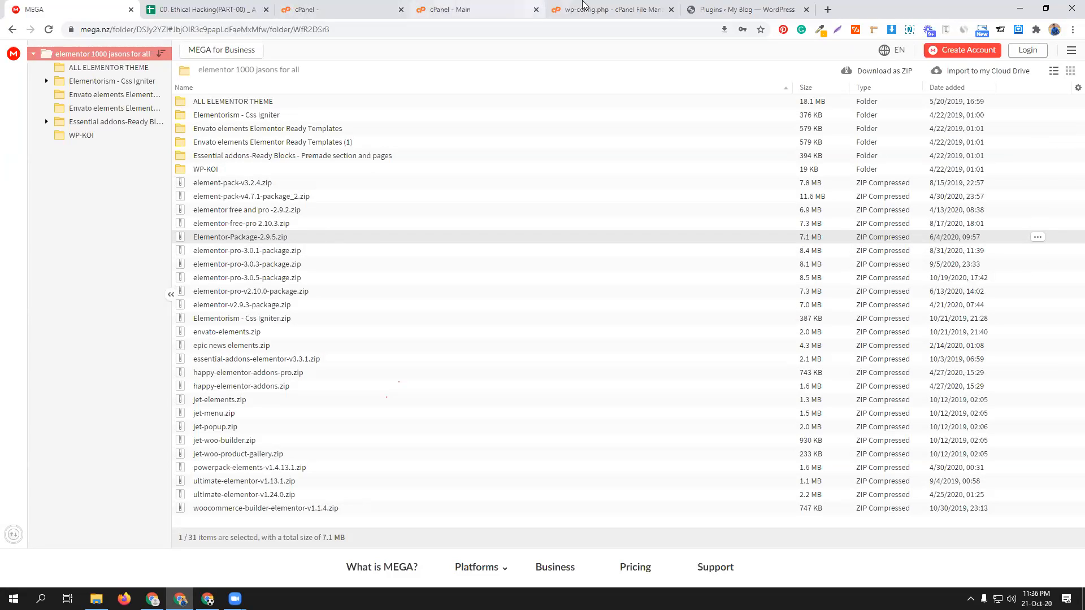
click(741, 7)
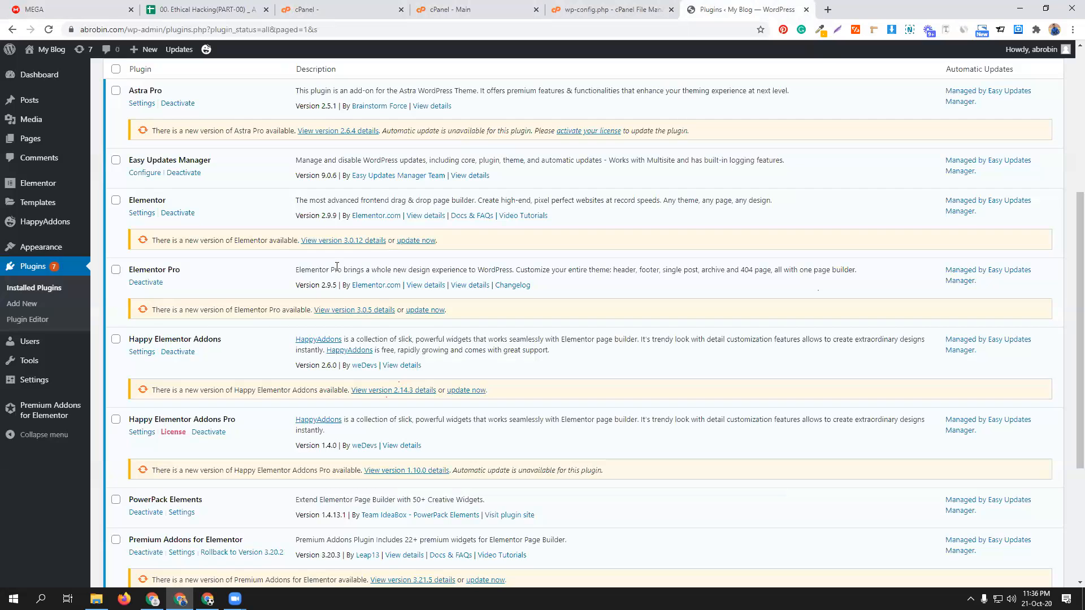
scroll(269, 324, up, 5)
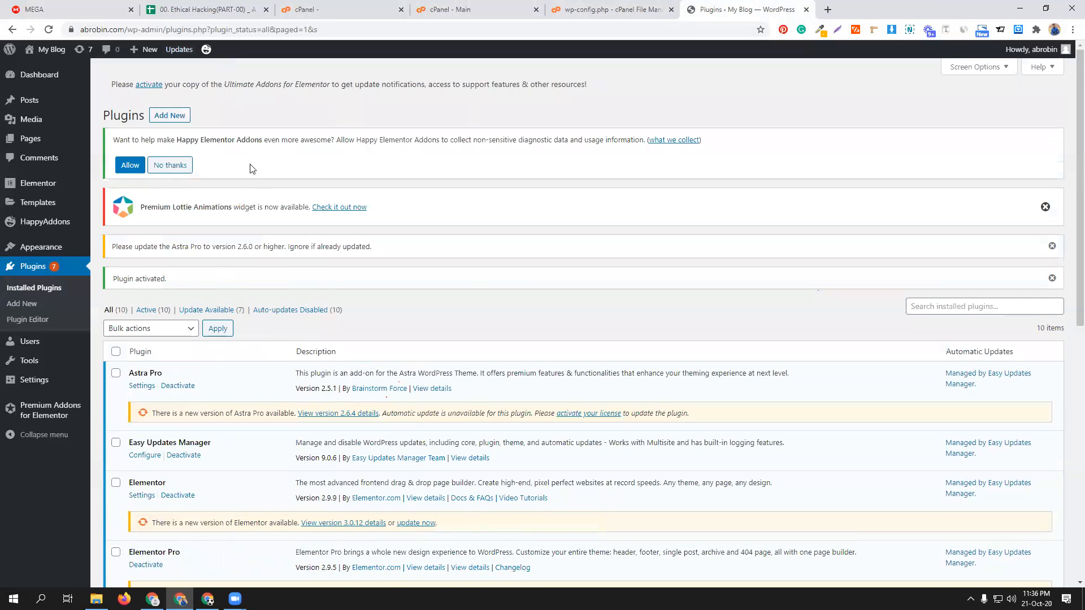
scroll(268, 345, down, 1)
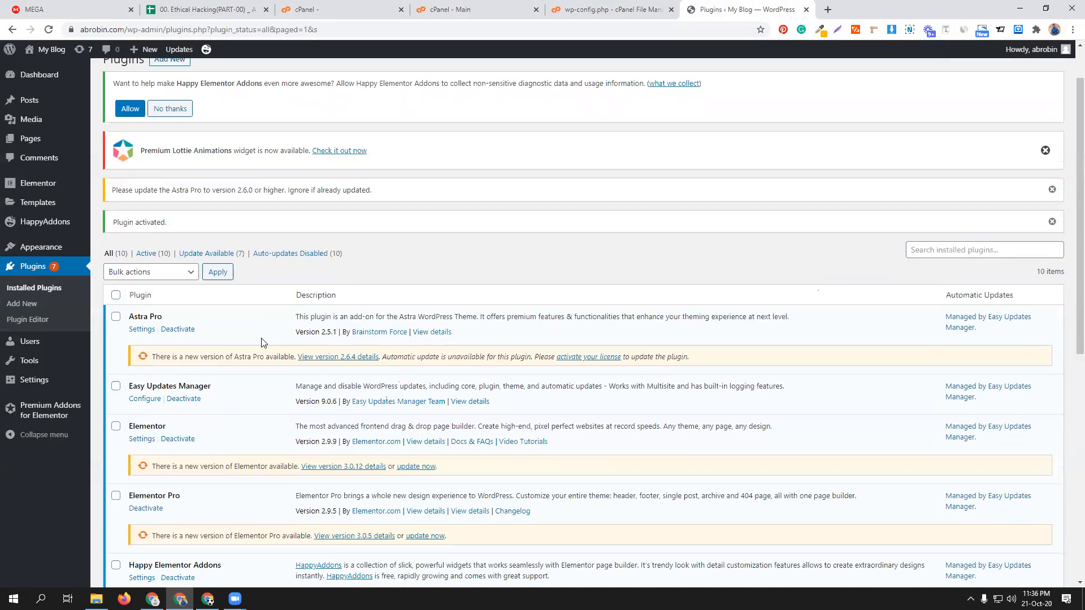
- Following the setup notes, apply Easy Updates Manager's Custom quick configuration for per-plugin and per-theme updates
click(143, 400)
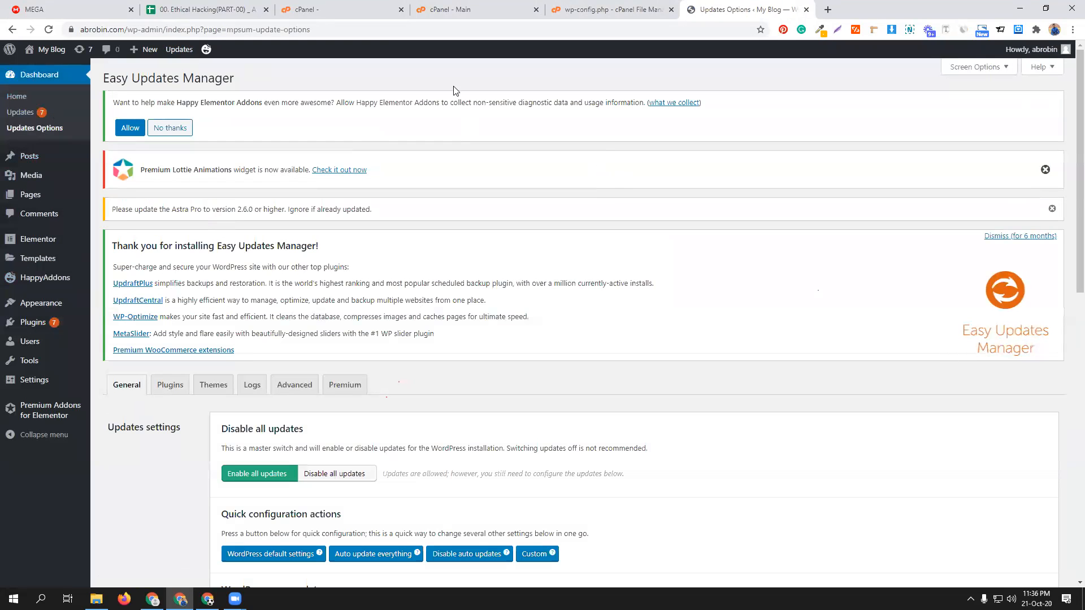
scroll(488, 357, down, 1)
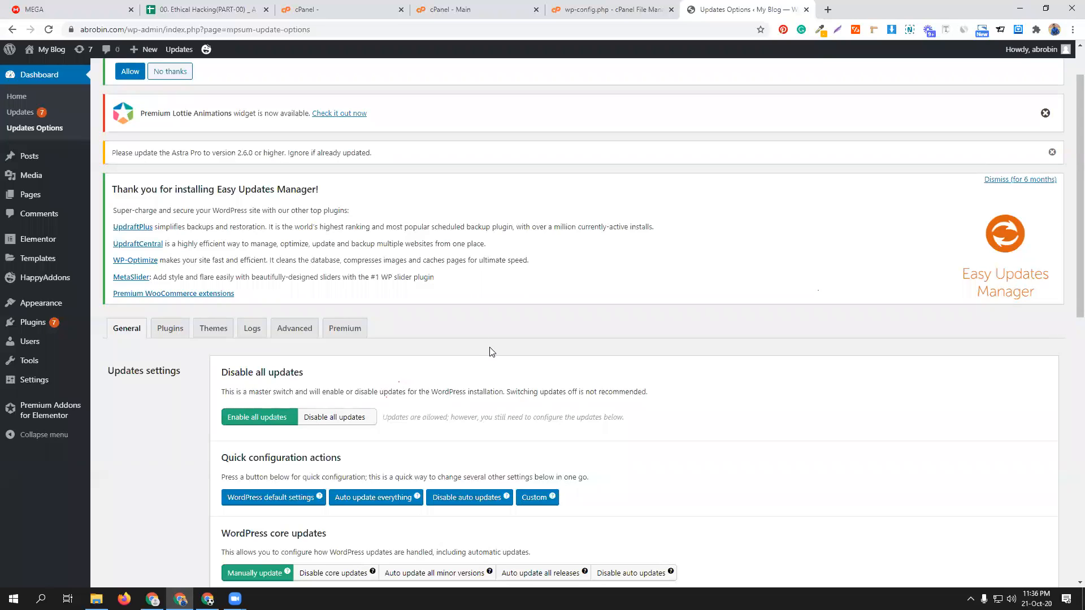
click(175, 9)
scroll(455, 423, down, 2)
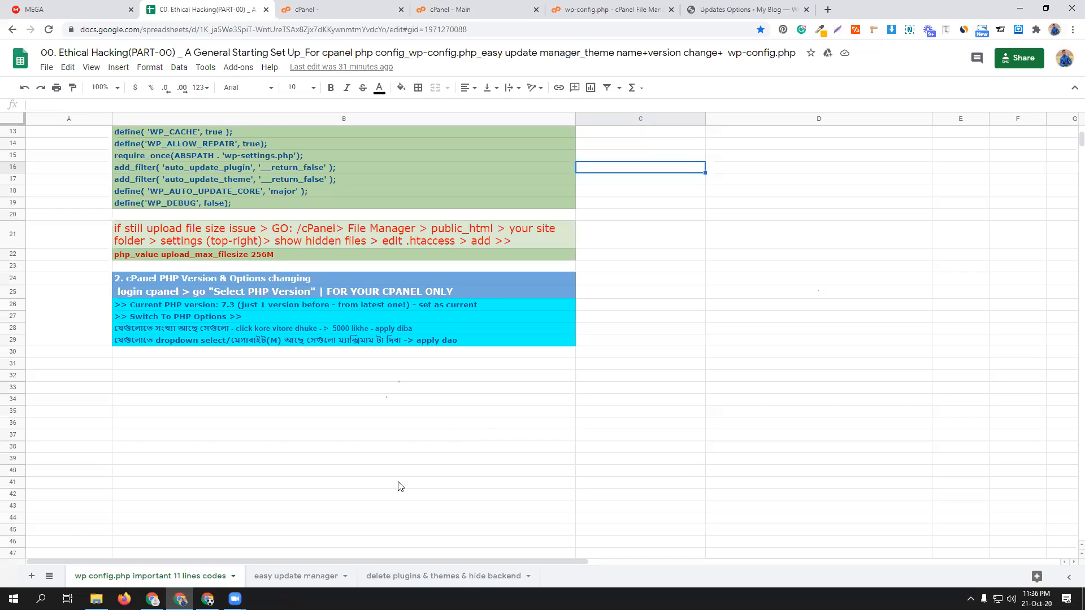
click(316, 576)
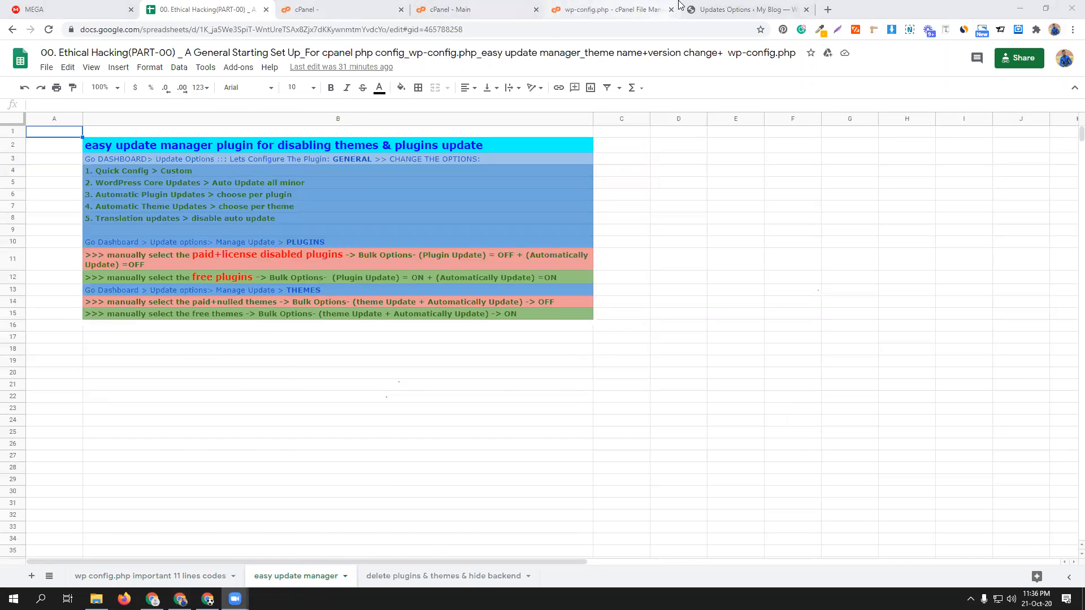
click(740, 10)
scroll(408, 341, down, 4)
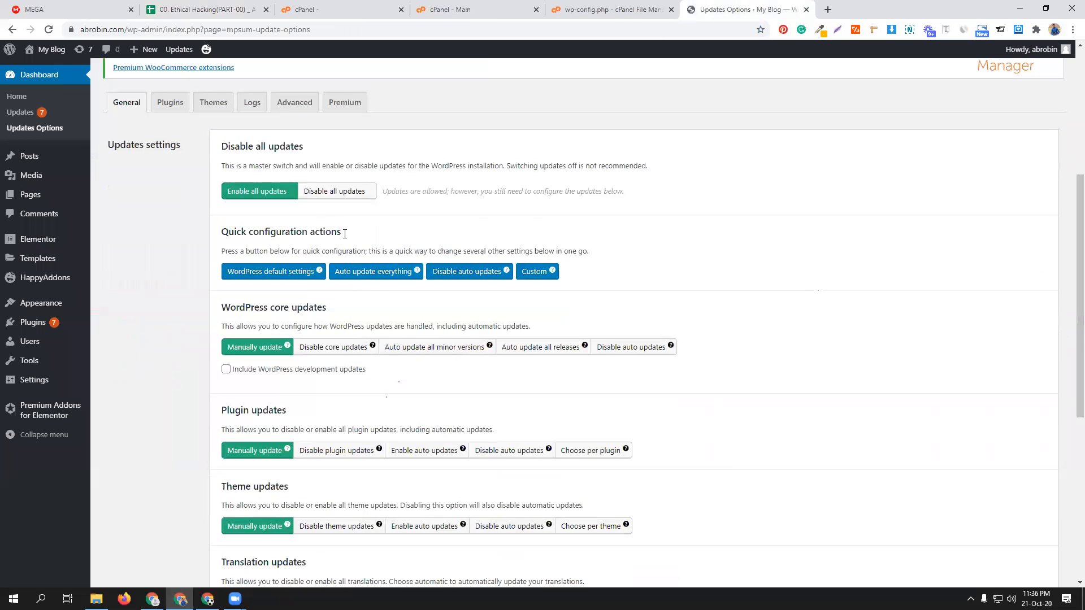
click(188, 8)
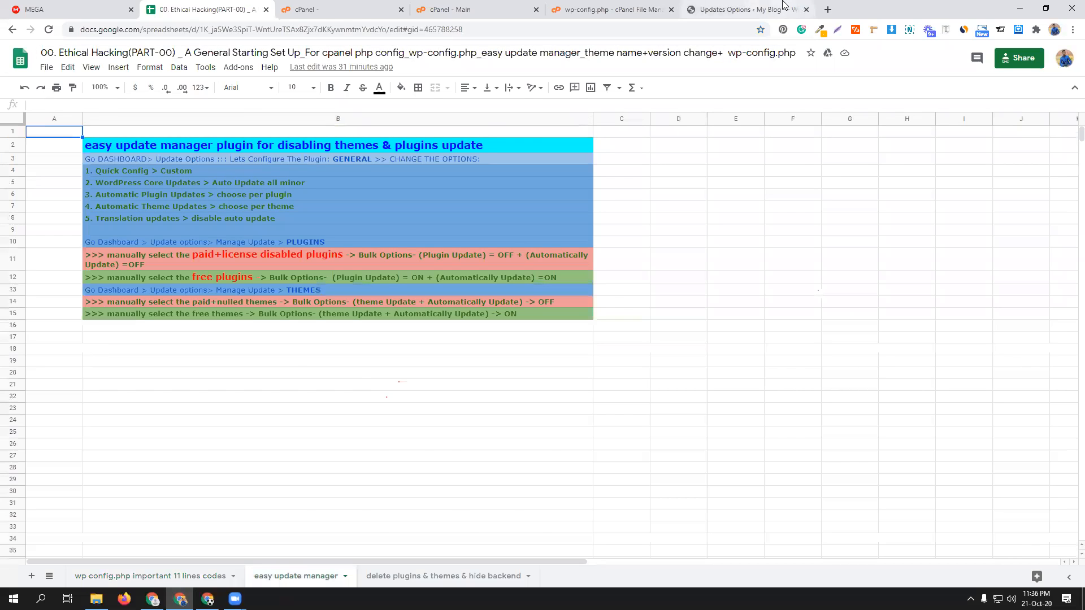
click(746, 9)
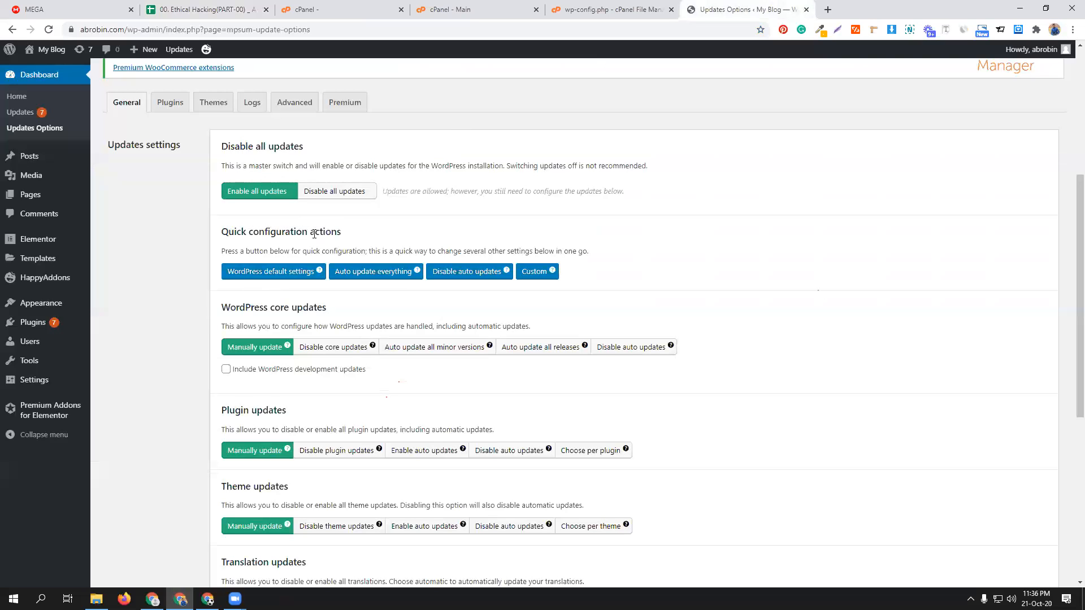
click(534, 272)
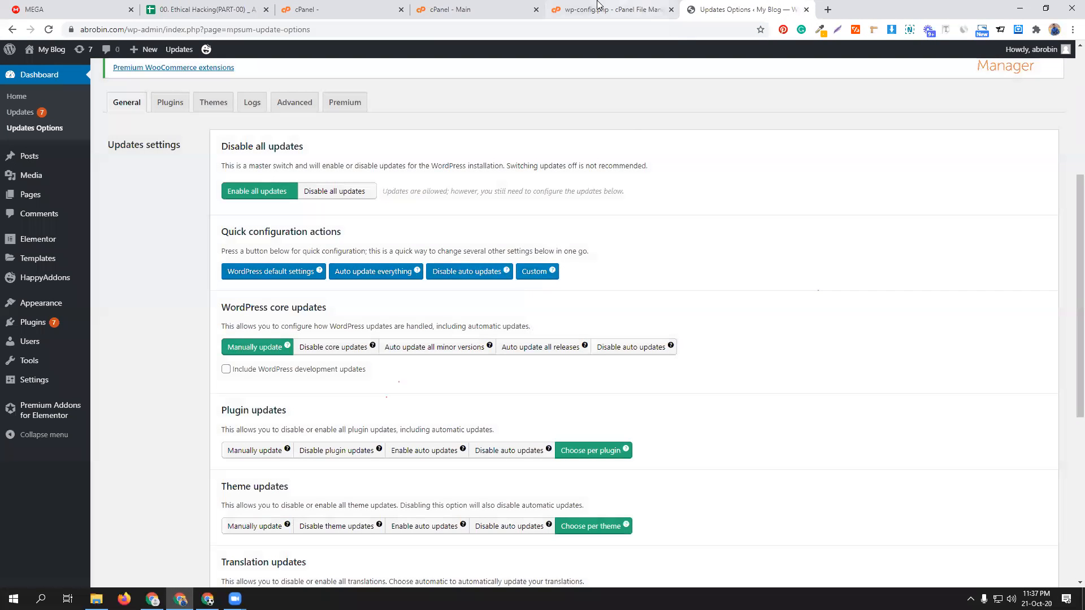
- Set core updates to auto-update all minor versions, following the setup notes
drag(200, 10, 840, 5)
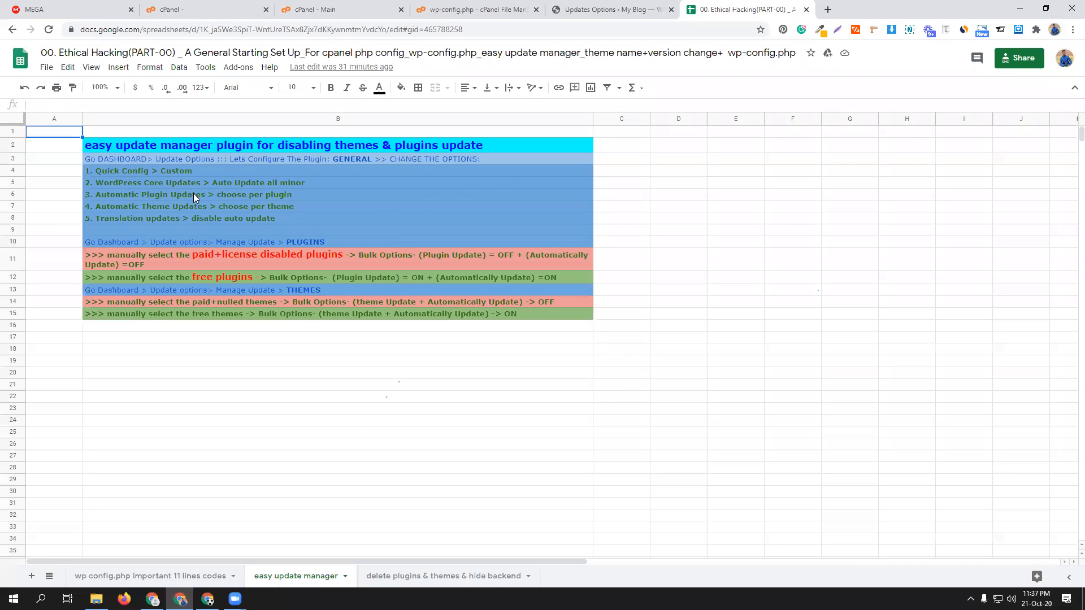
click(590, 10)
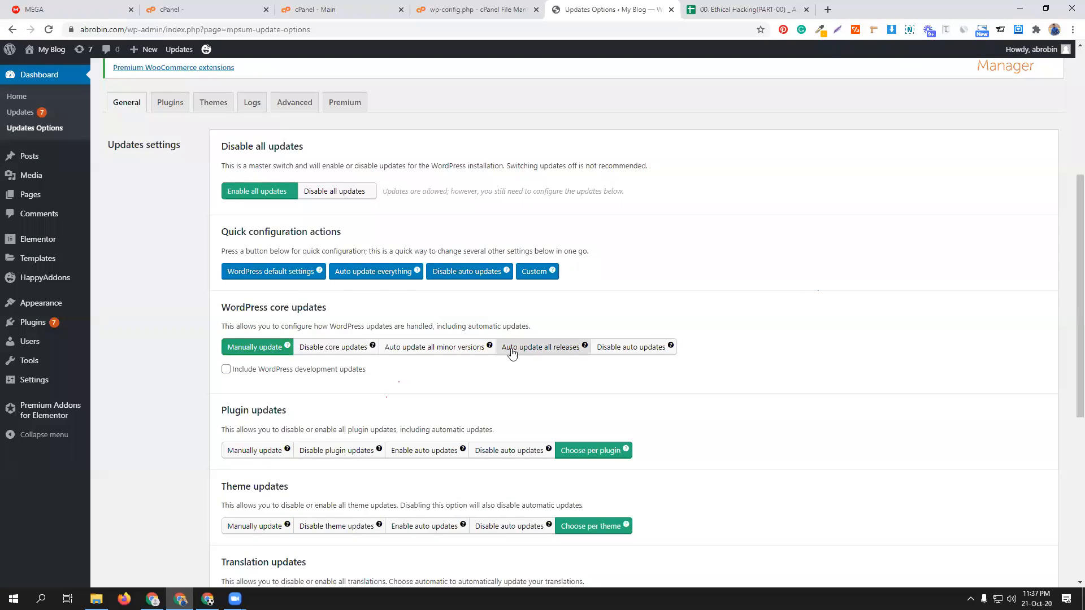
click(439, 347)
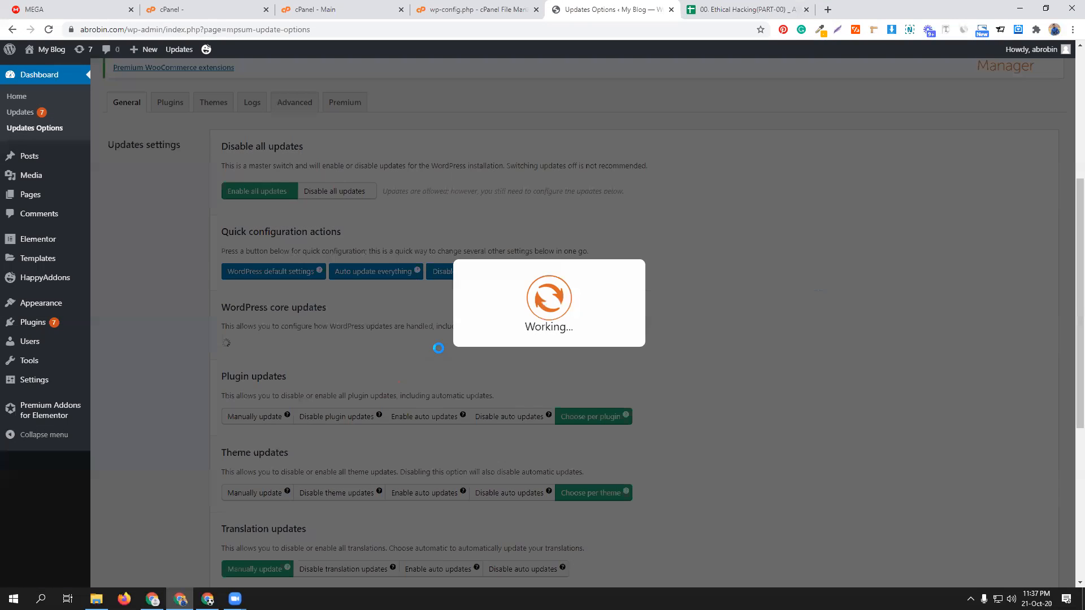
click(740, 9)
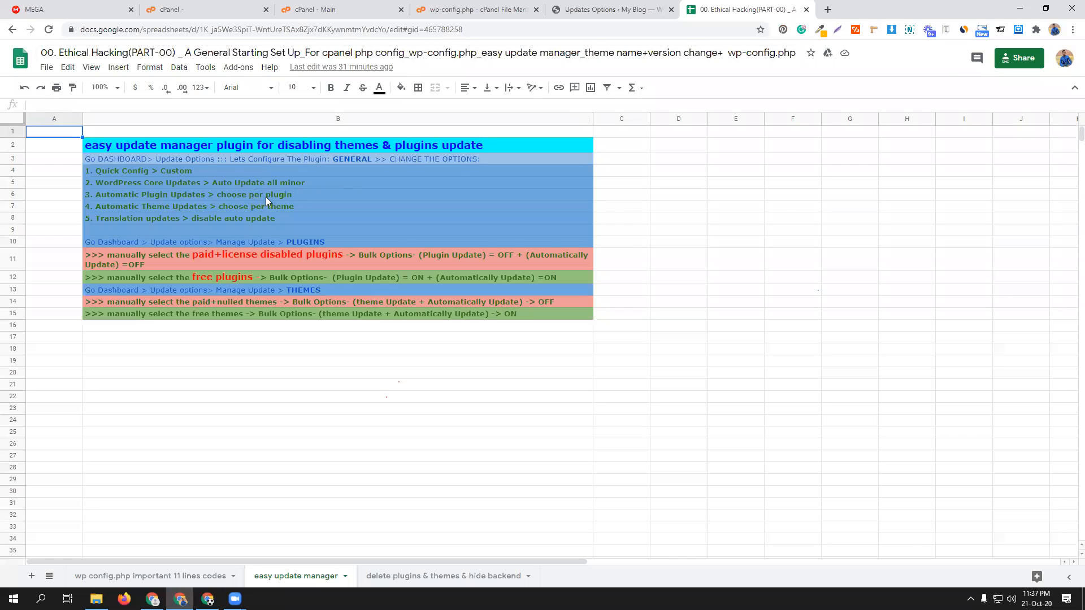
click(630, 10)
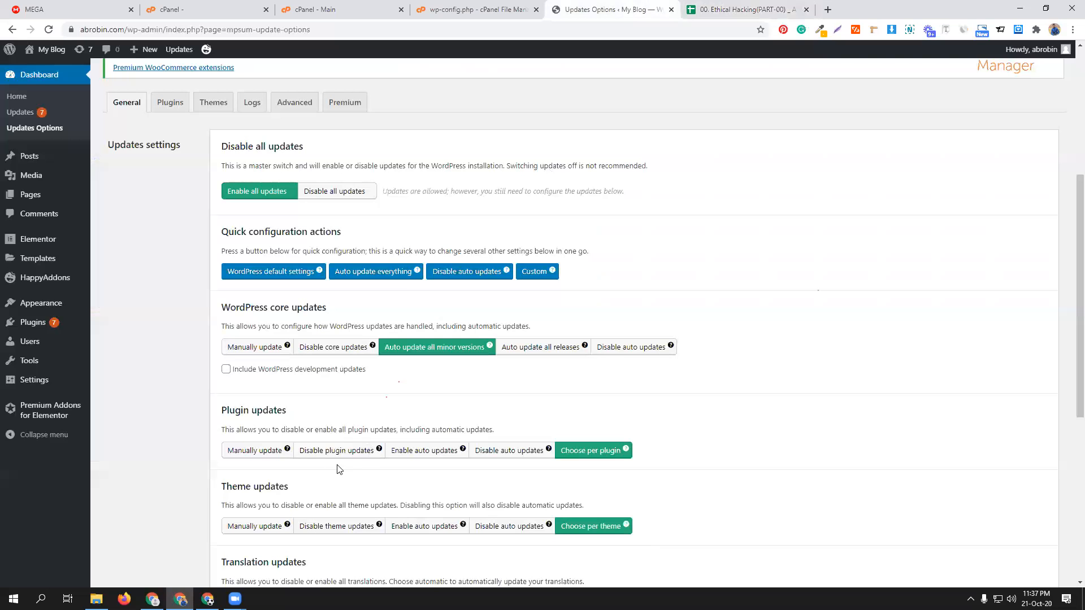
scroll(378, 417, down, 1)
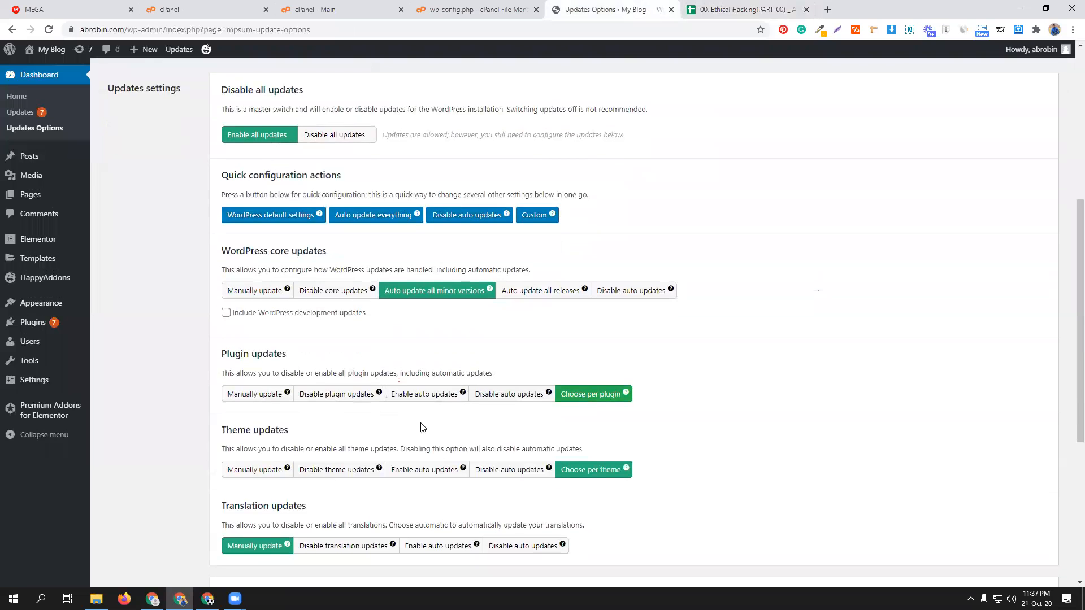
scroll(421, 426, down, 2)
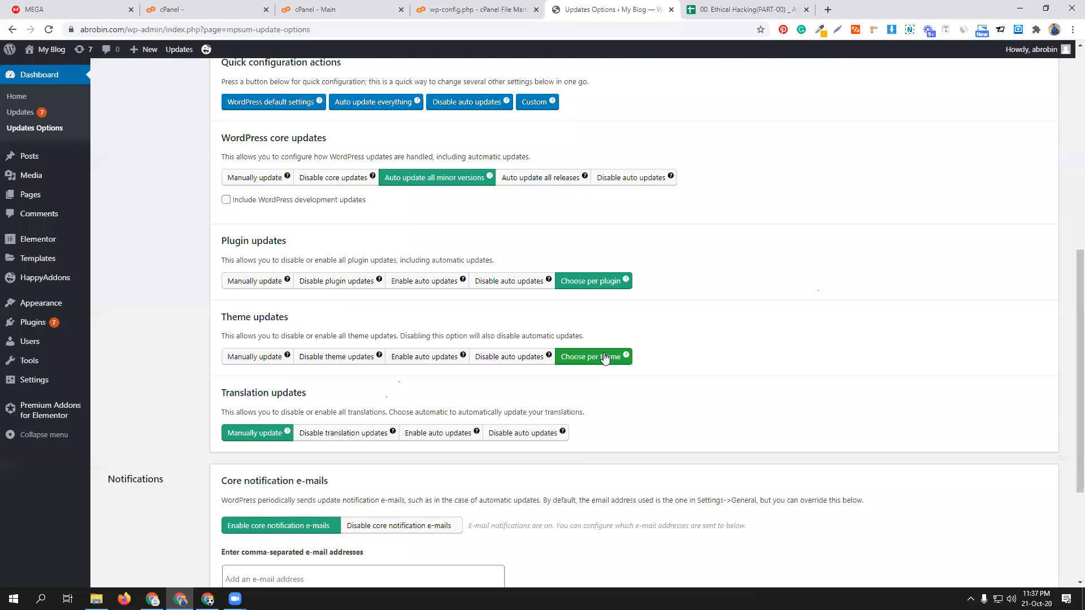
- Disable translation auto-updates, then return to the Installed Plugins list
click(734, 10)
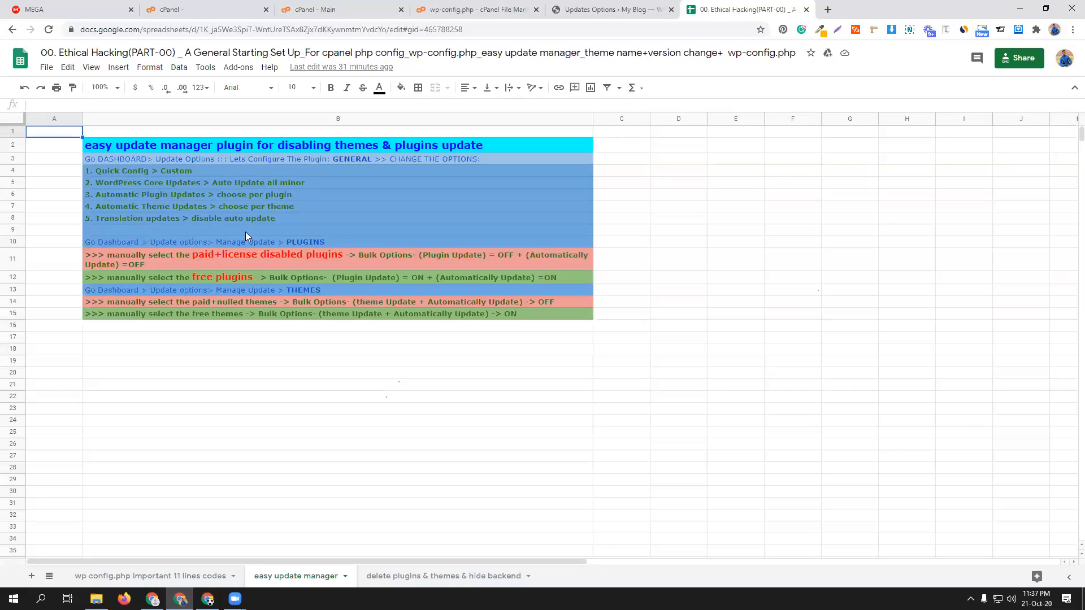
click(610, 10)
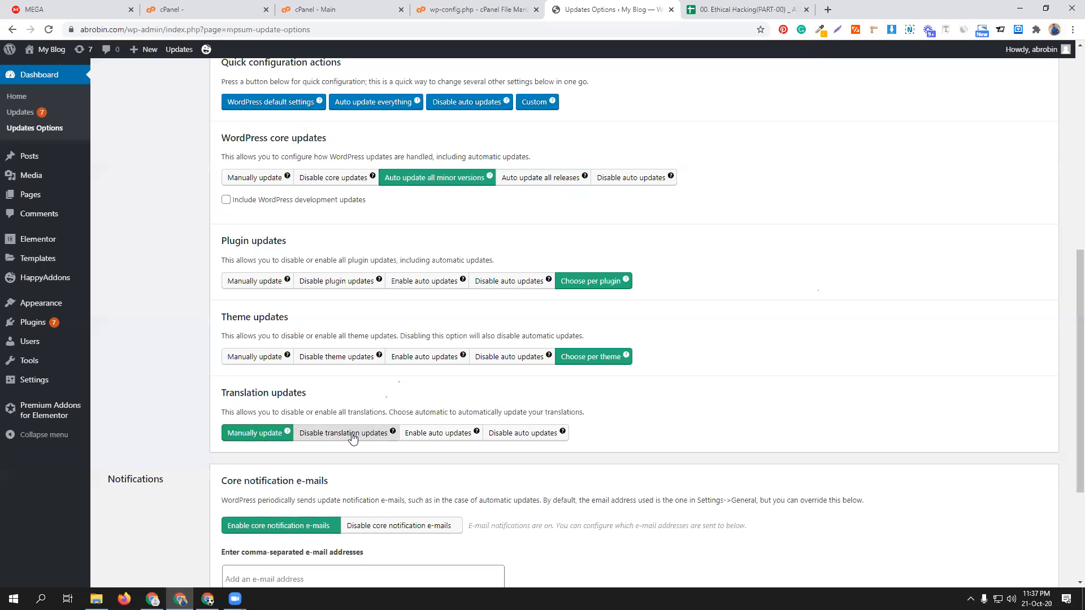
click(511, 434)
click(746, 10)
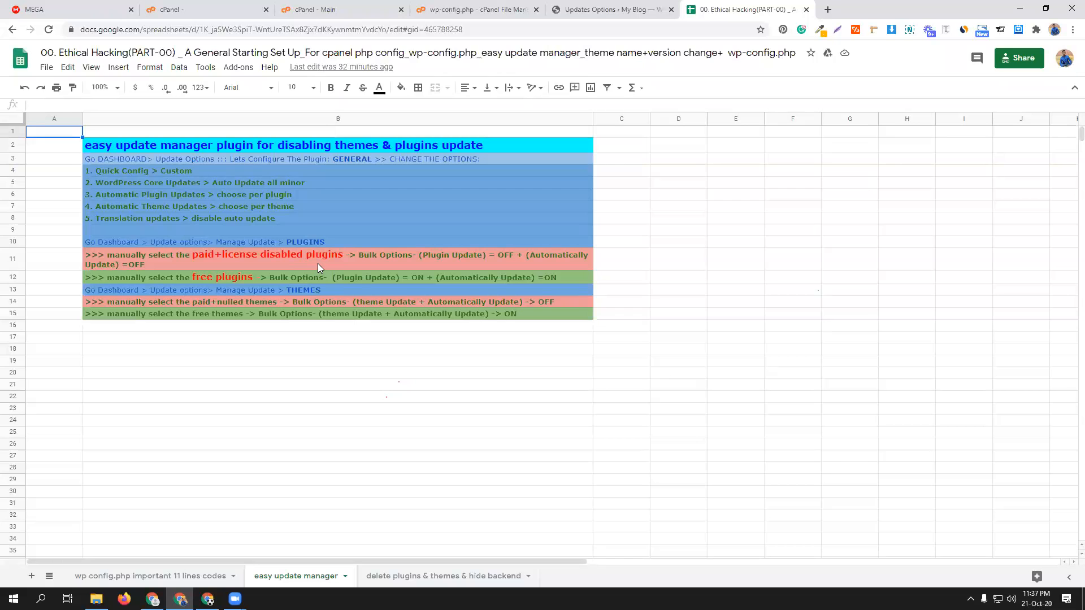
click(607, 10)
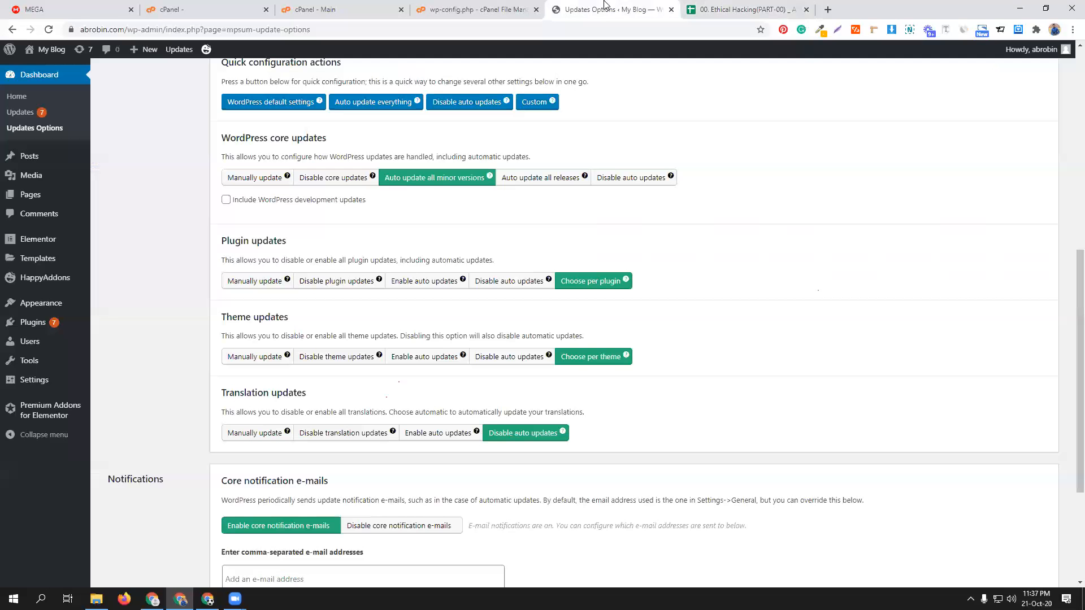
scroll(396, 390, down, 3)
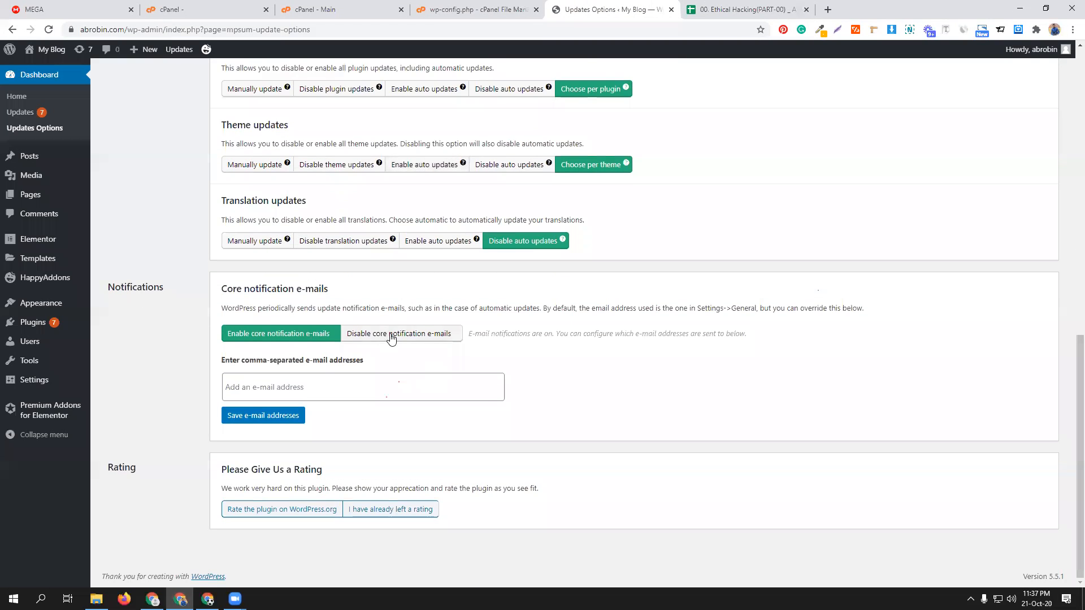
scroll(390, 328, up, 8)
scroll(363, 277, up, 3)
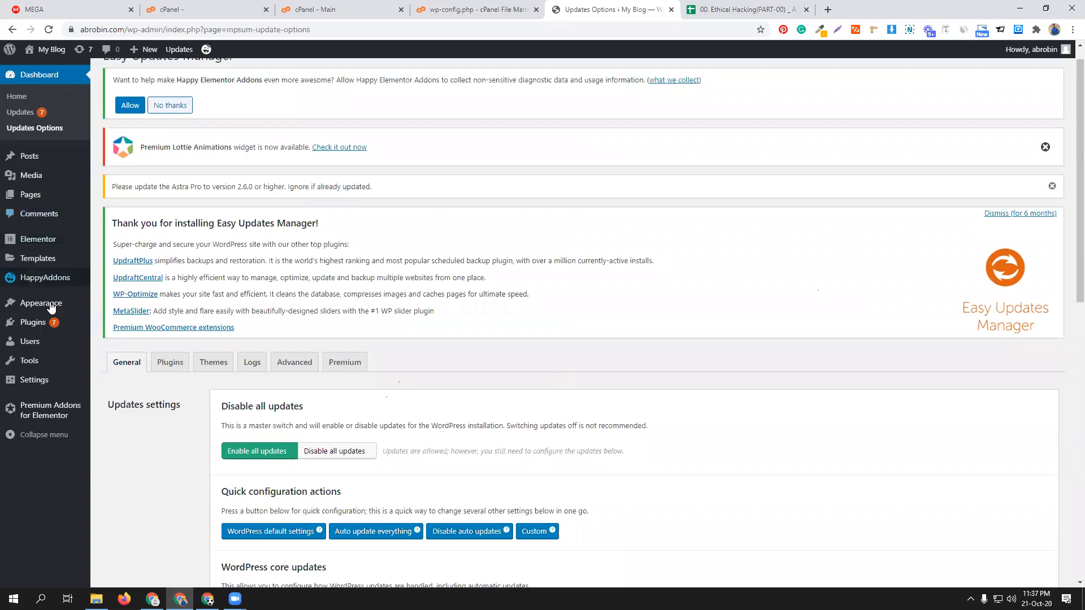
mouse_move(35, 231)
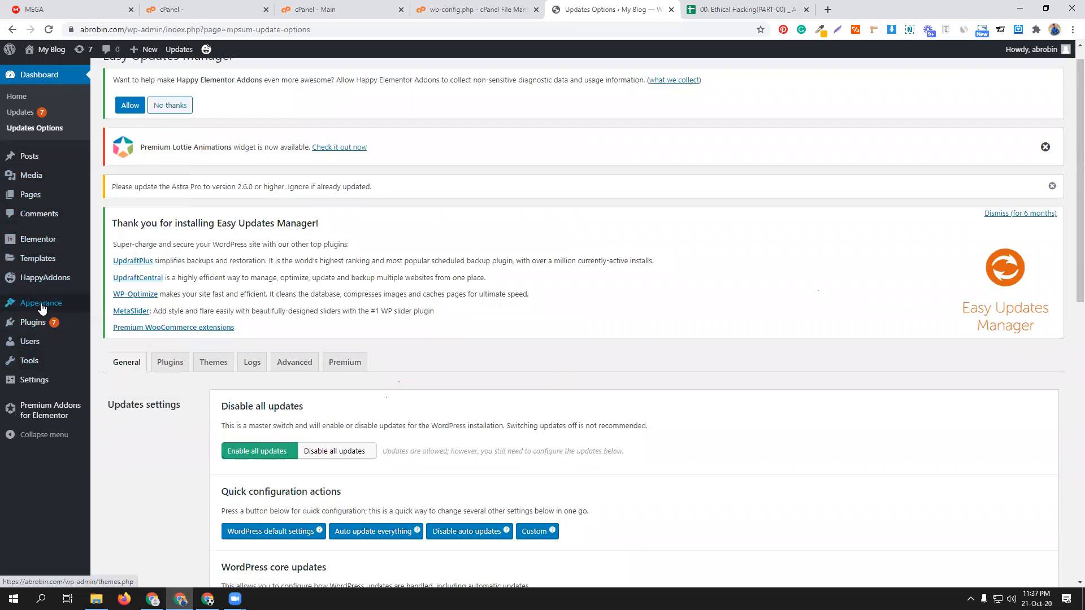
click(37, 328)
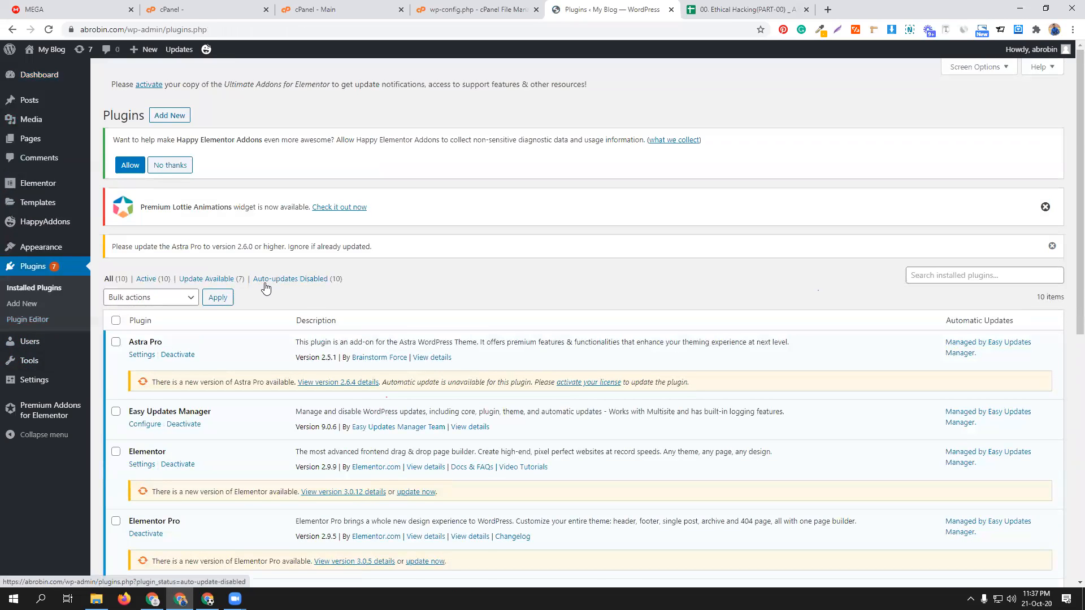
- Bulk-disable auto-updates on all plugins except Easy Updates Manager
scroll(265, 288, down, 2)
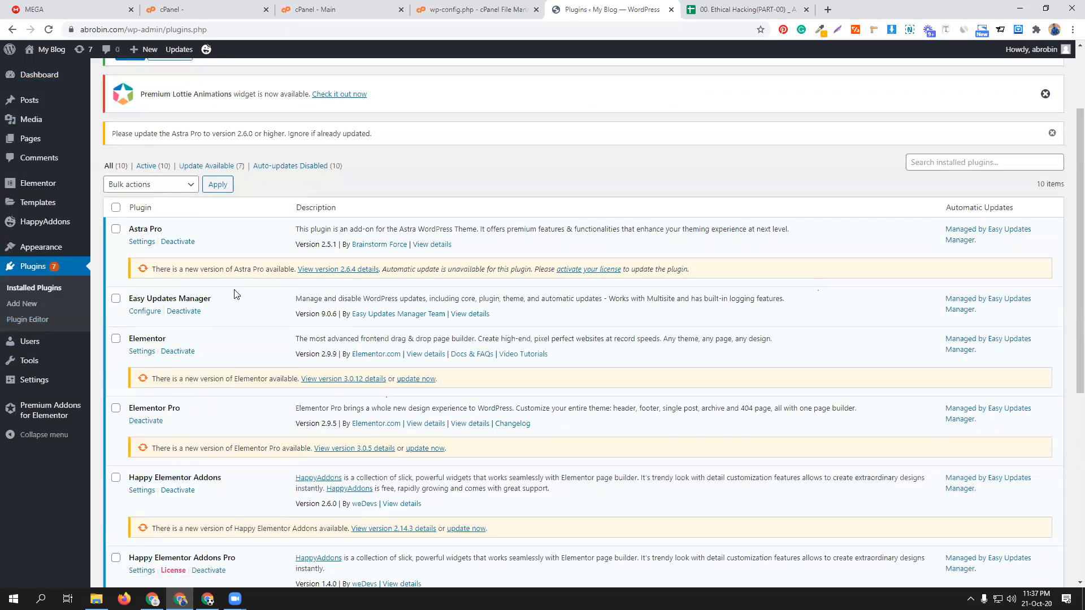
click(116, 208)
scroll(200, 232, down, 2)
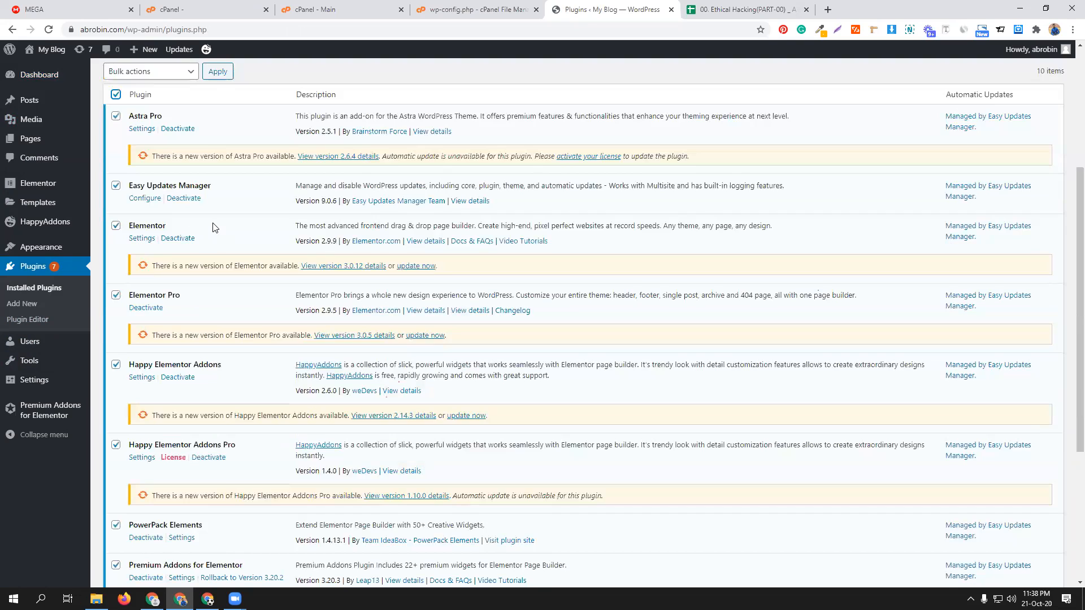
click(115, 187)
click(116, 186)
scroll(229, 423, down, 4)
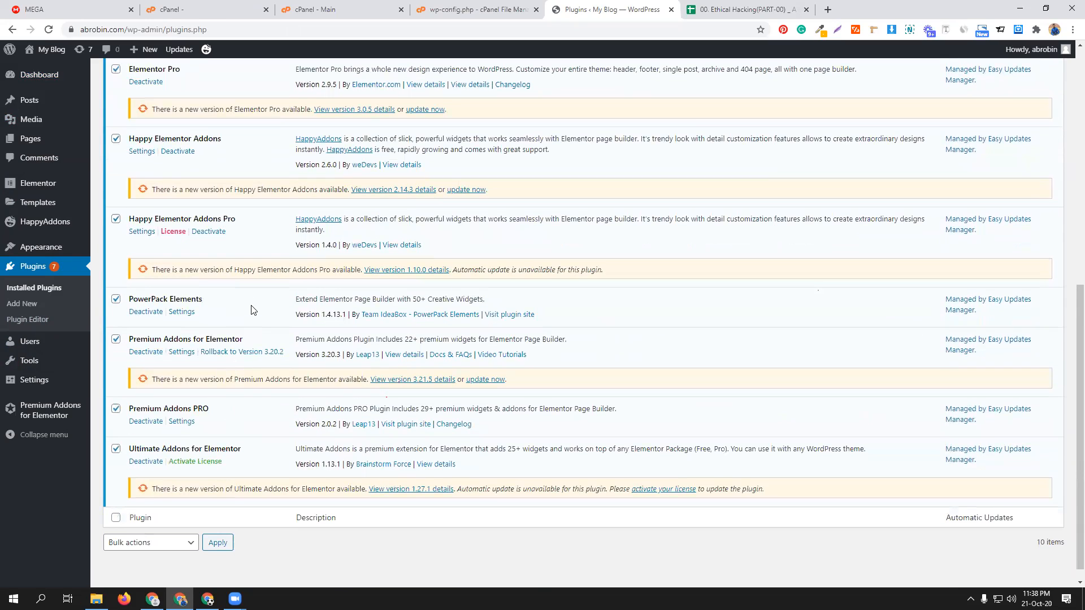
scroll(254, 314, up, 8)
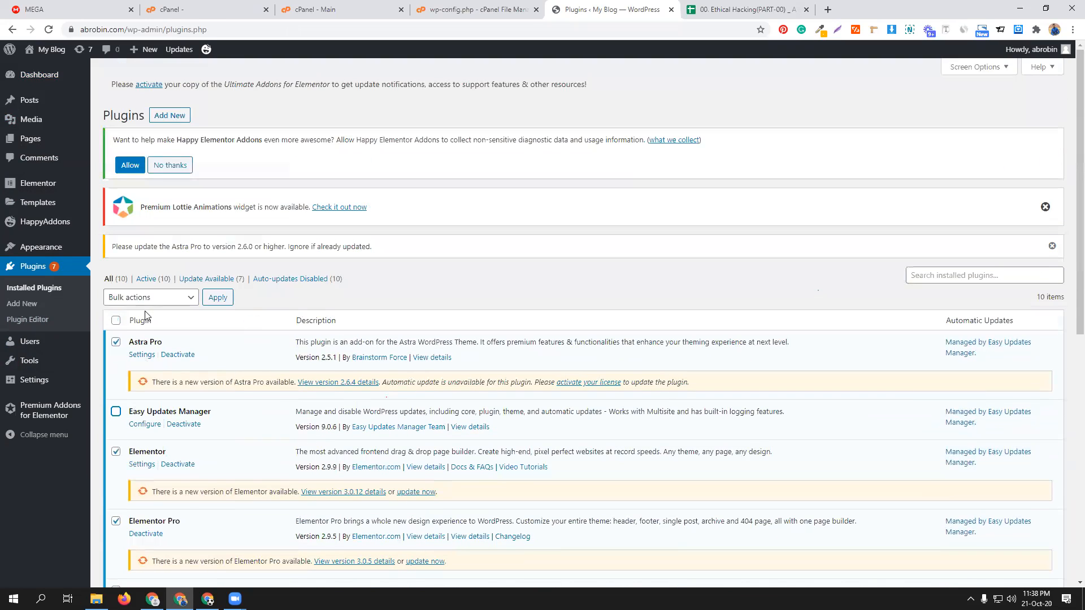
click(146, 299)
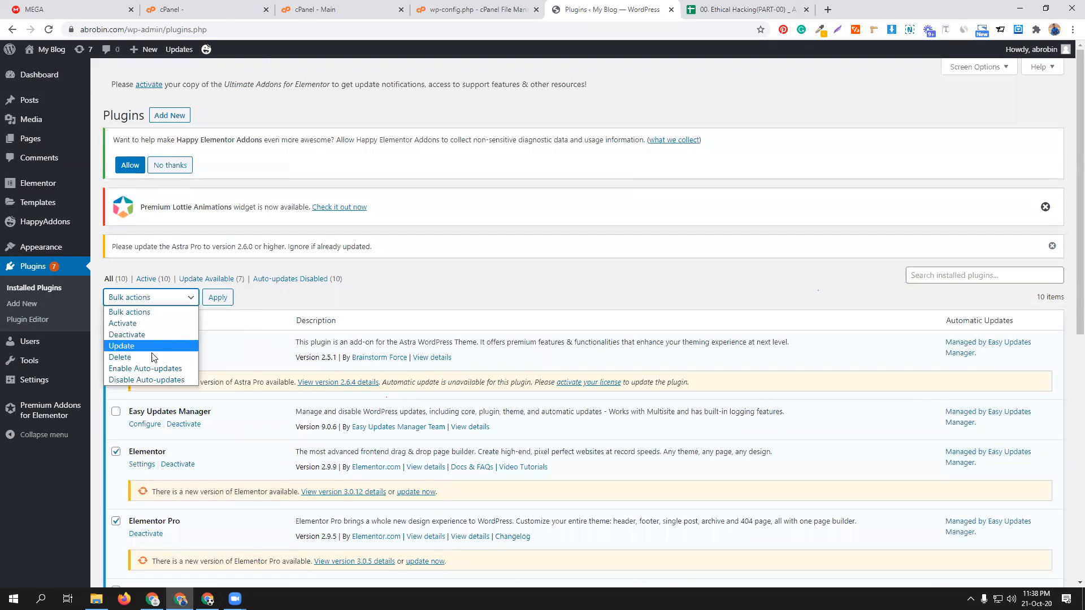
click(169, 381)
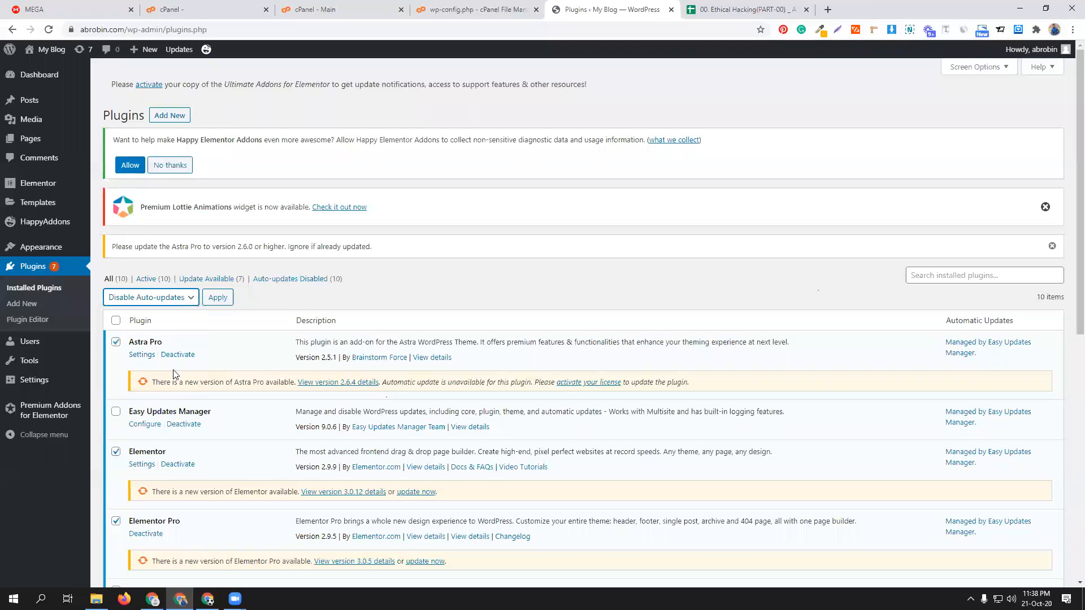
click(215, 300)
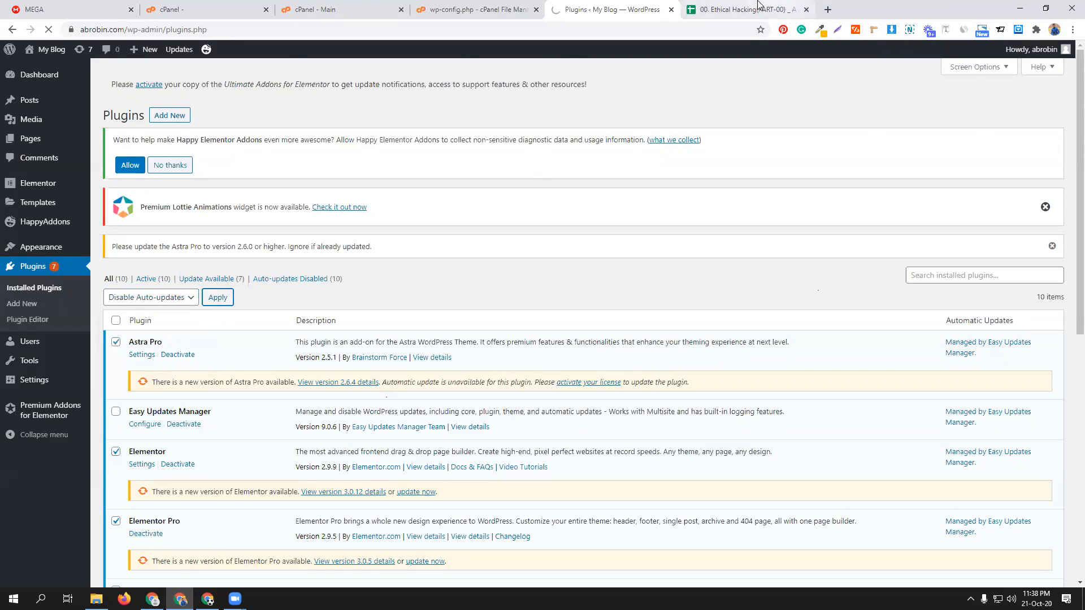
click(752, 10)
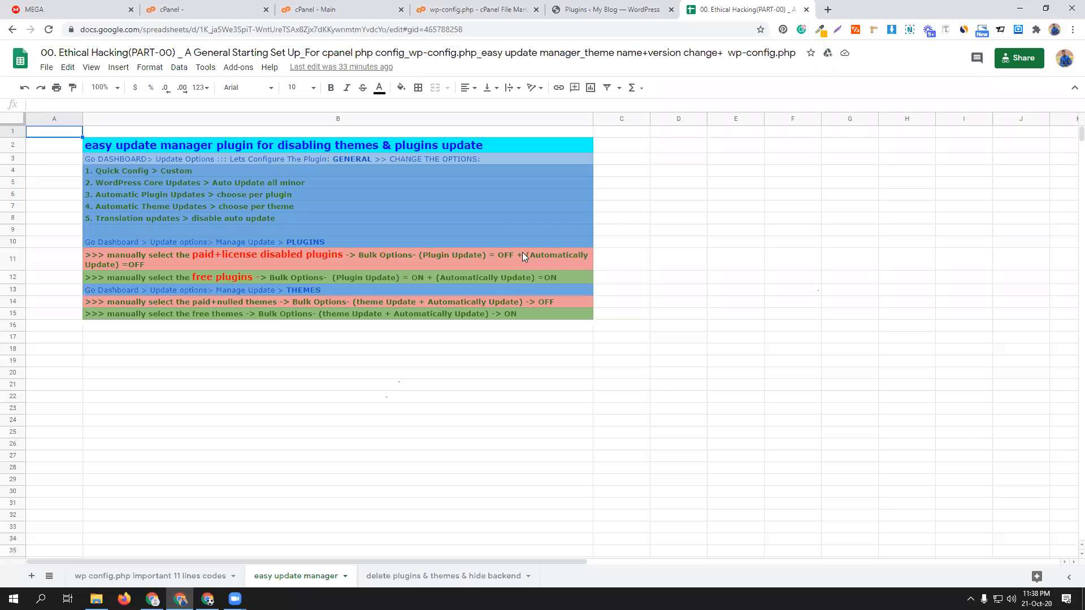
- Bulk-enable auto-updates for Easy Updates Manager only
click(607, 10)
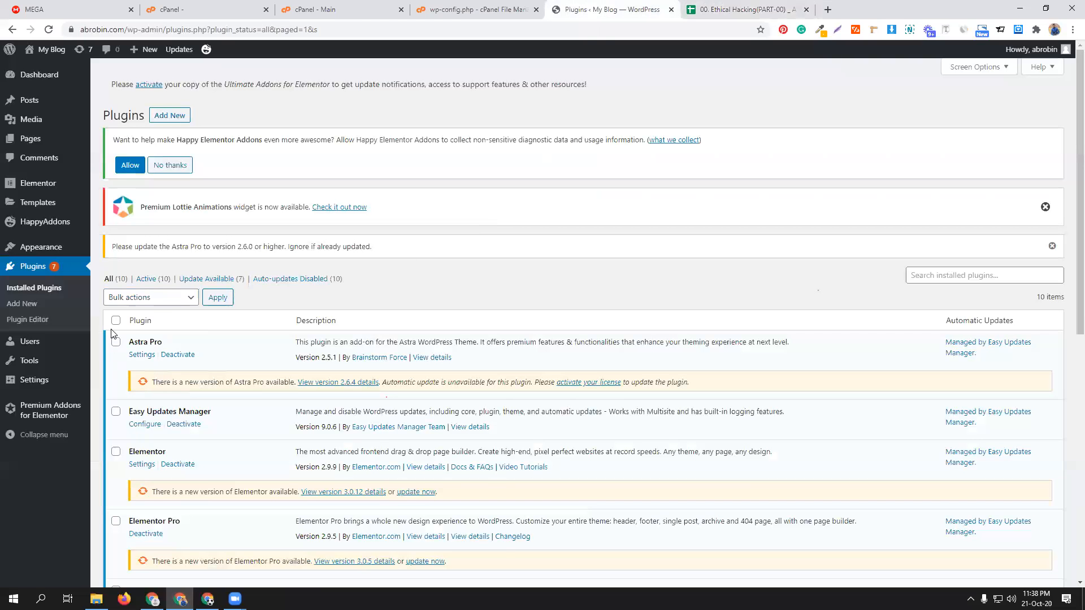
click(151, 299)
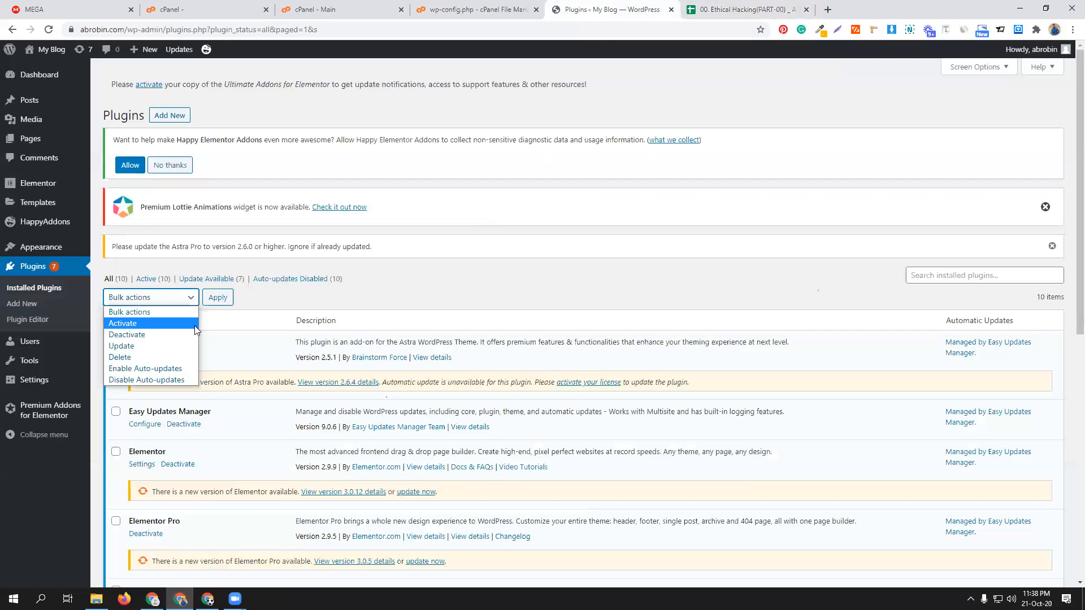
click(246, 326)
click(116, 320)
click(134, 298)
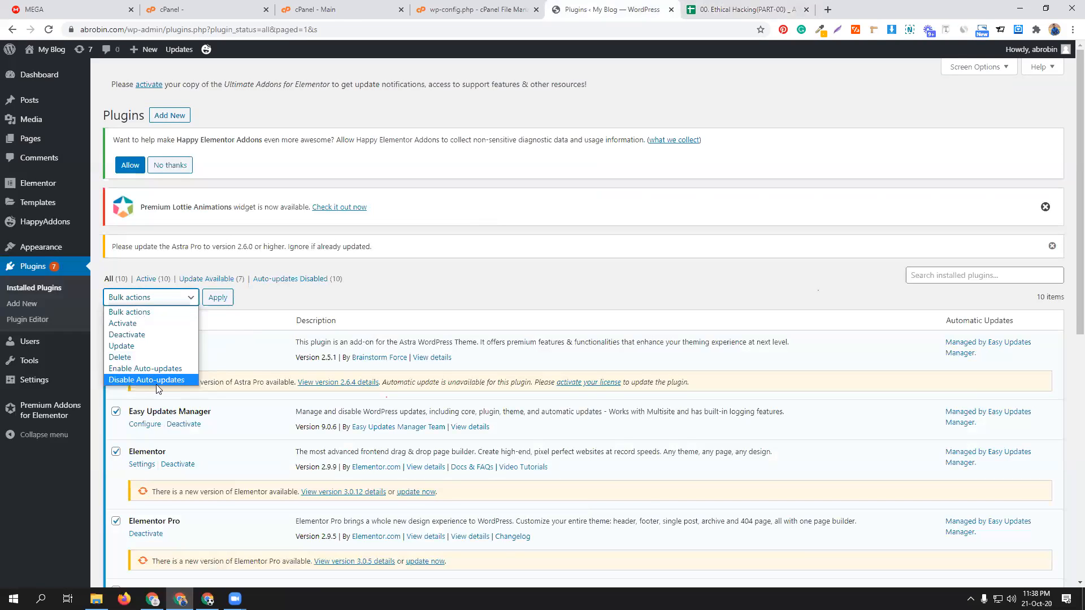
click(247, 333)
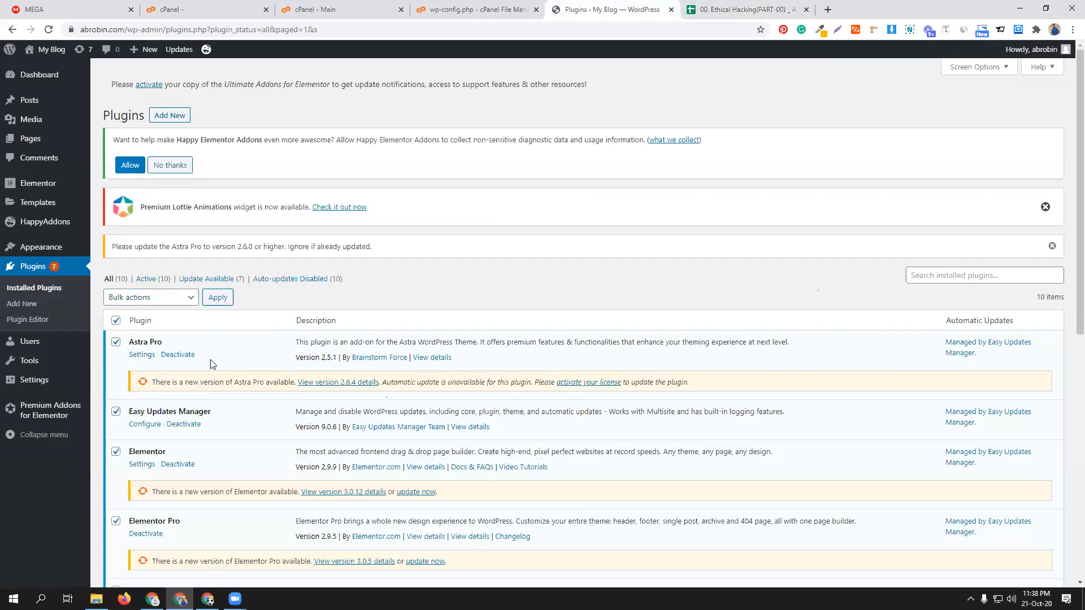
click(116, 321)
click(115, 412)
click(151, 298)
click(152, 367)
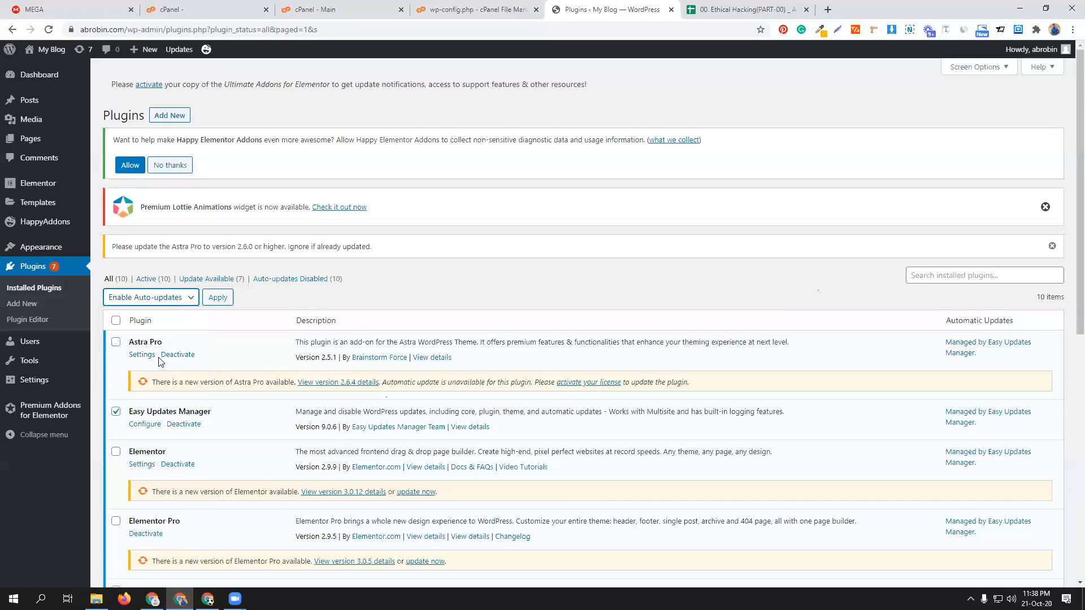
click(218, 298)
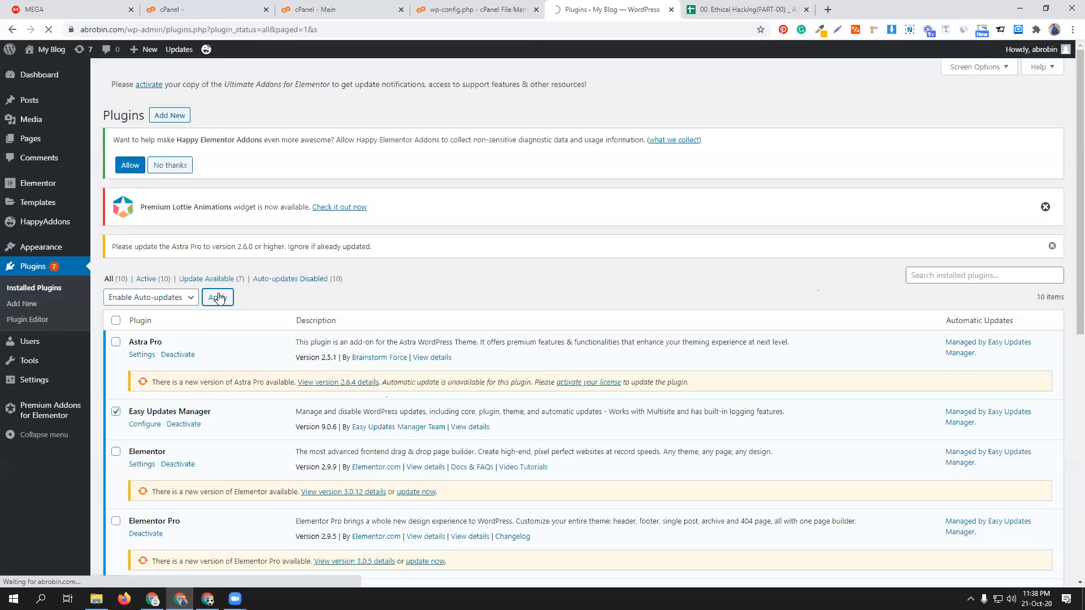
- Filter to Auto-updates Disabled plugins and select all except Easy Updates Manager
click(285, 311)
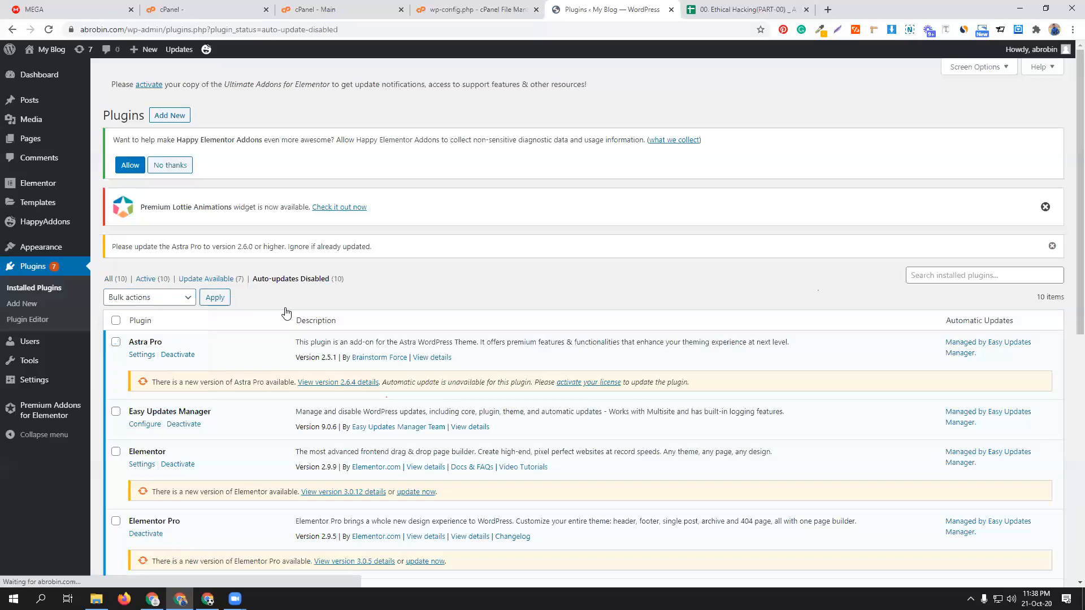
click(49, 30)
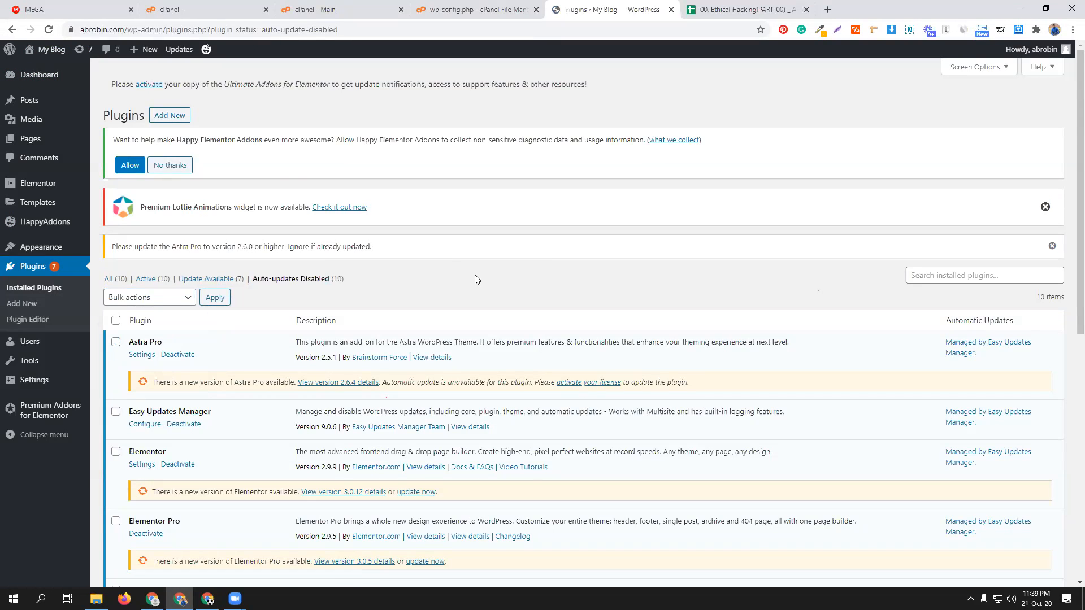
click(116, 321)
click(116, 411)
click(151, 297)
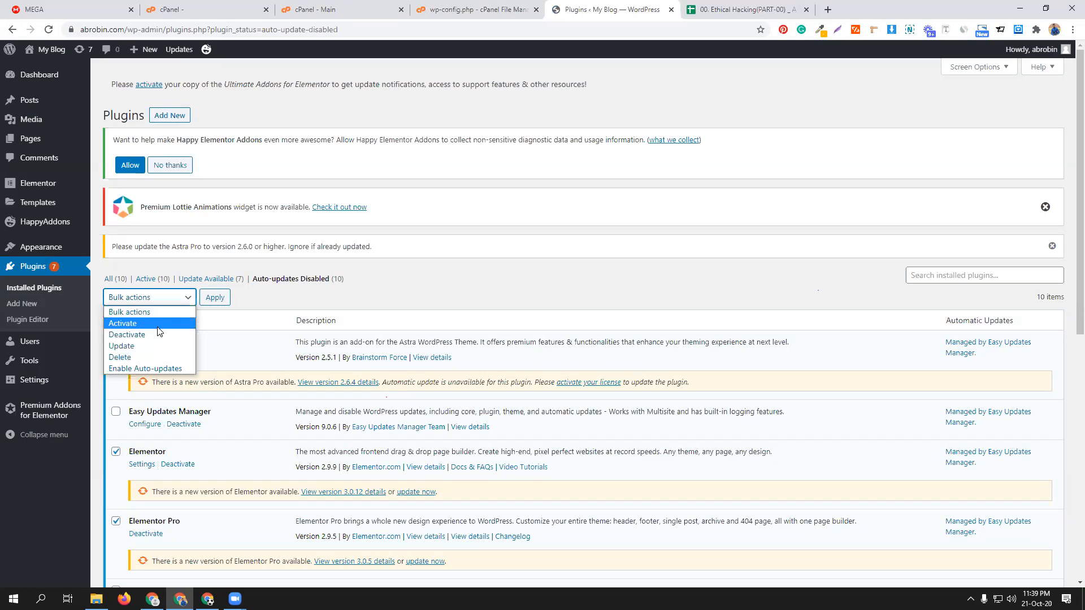
click(440, 289)
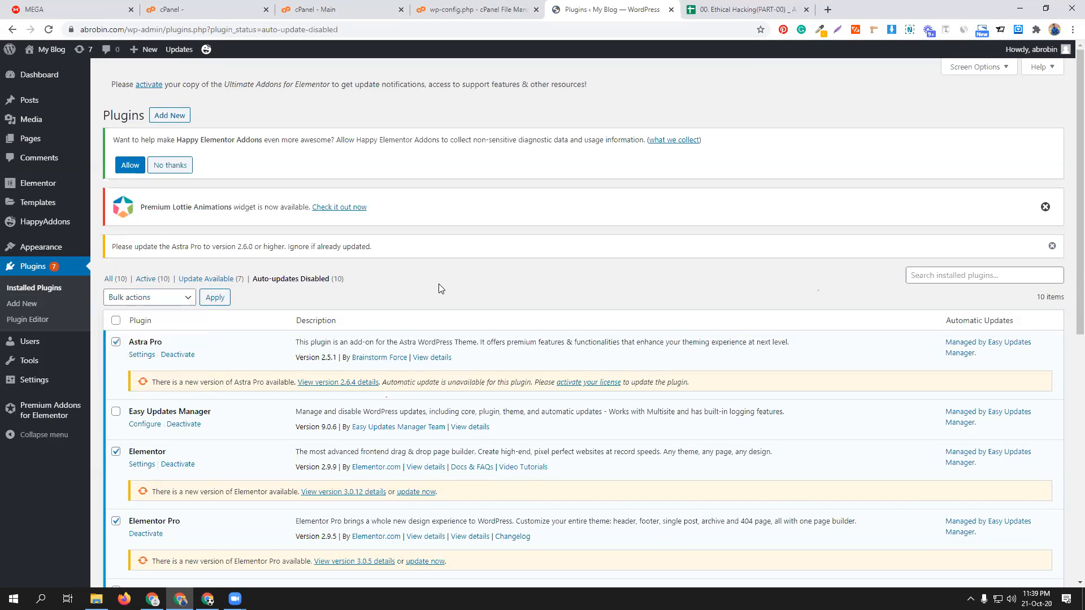
click(709, 5)
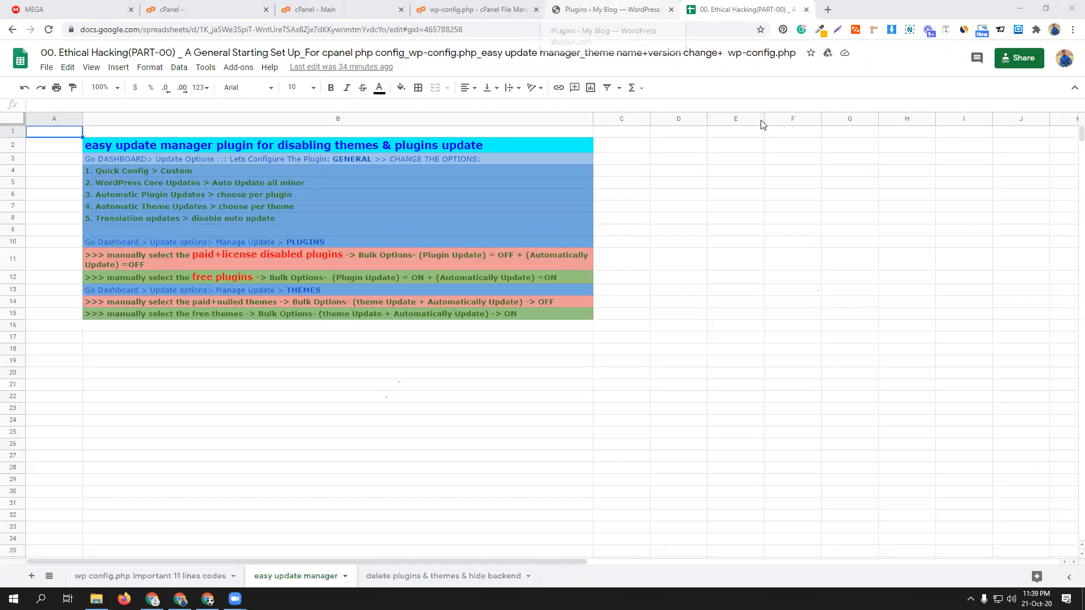
click(590, 7)
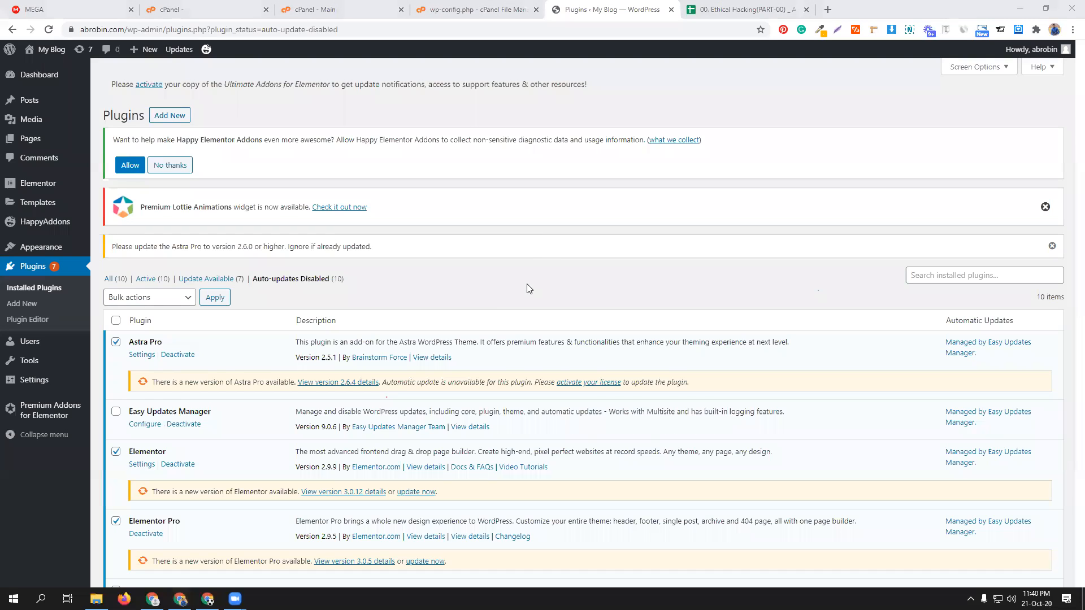
click(17, 79)
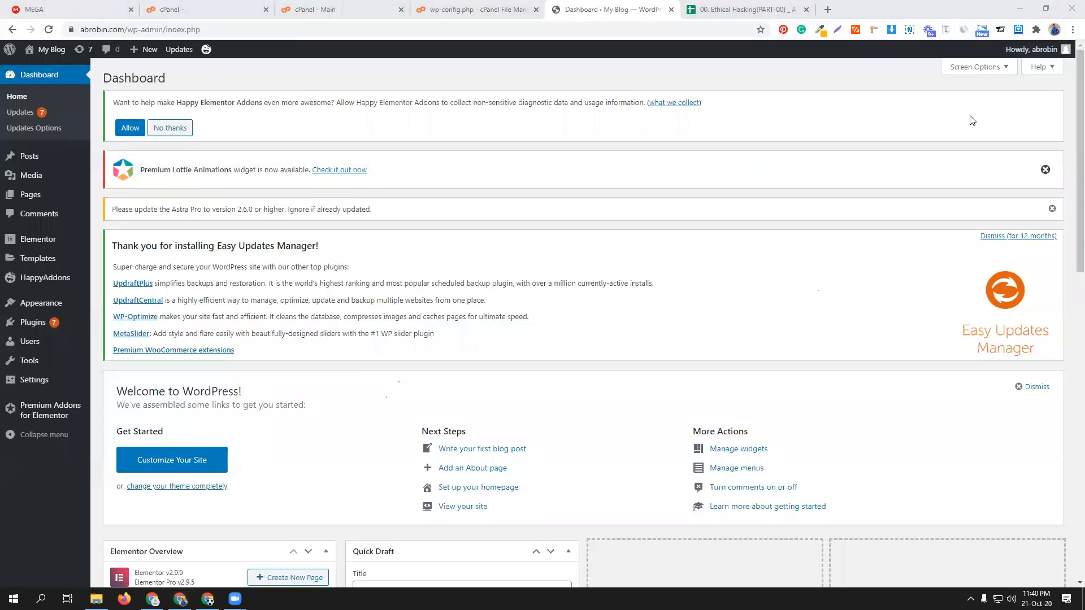
- Log out of WordPress admin, close the bot verification and wp-config.php tabs, and return to cPanel
mouse_move(1036, 50)
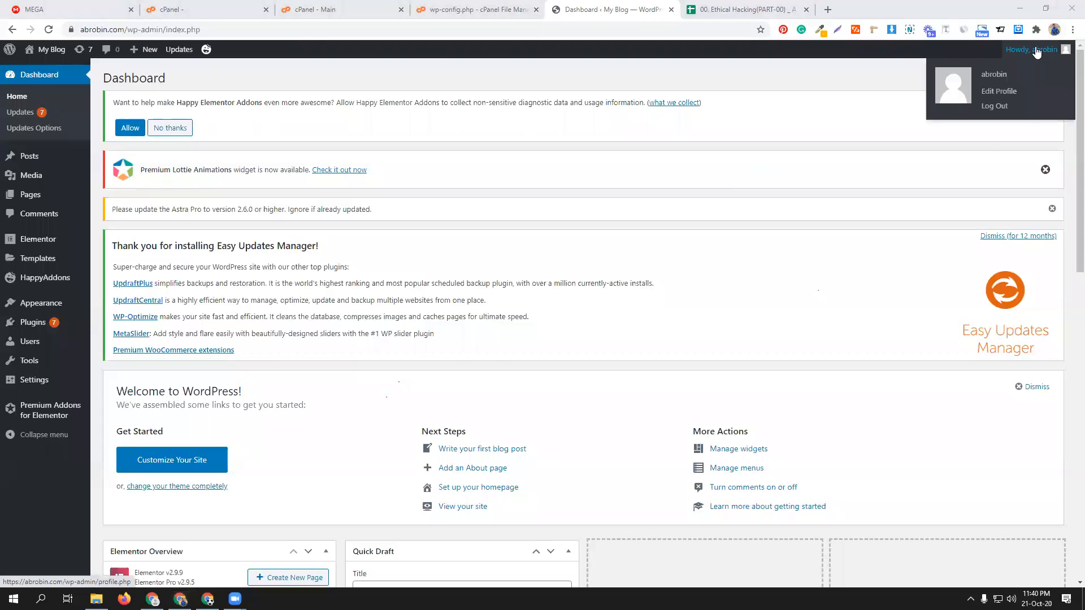
click(1000, 107)
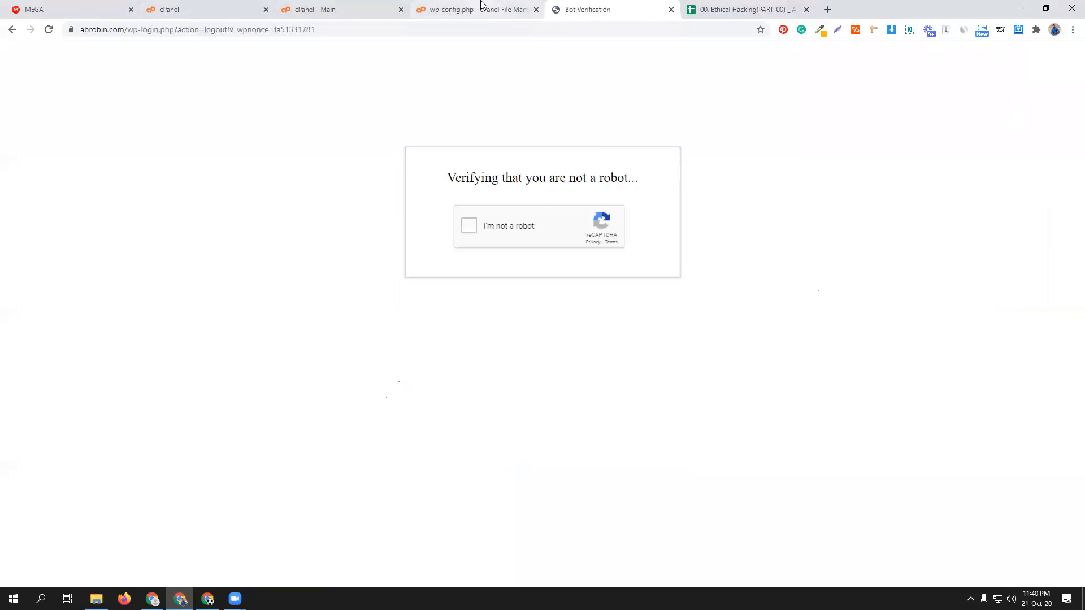
click(671, 9)
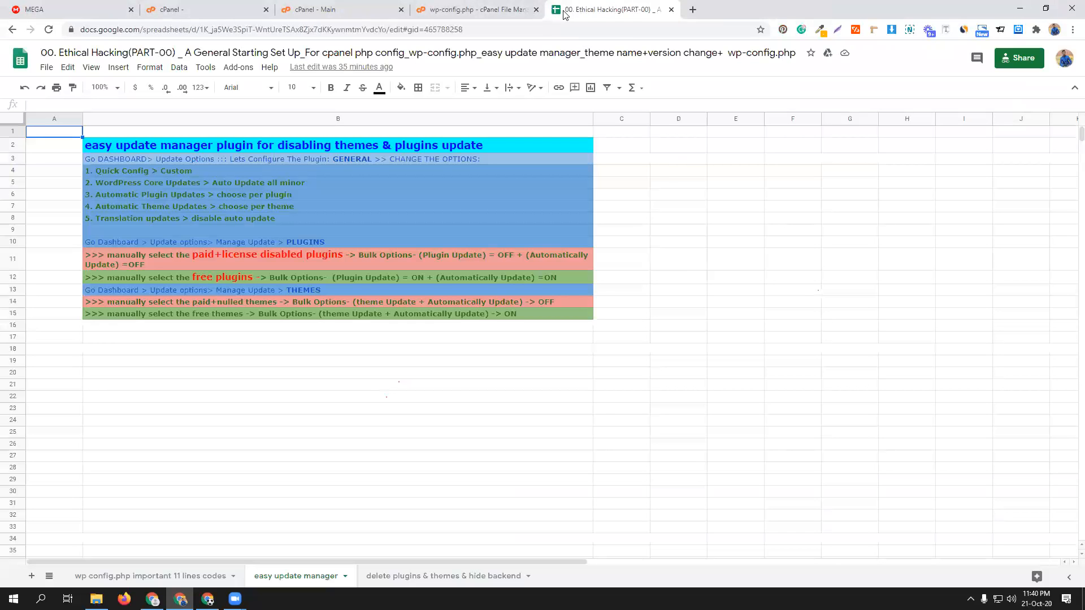
click(535, 10)
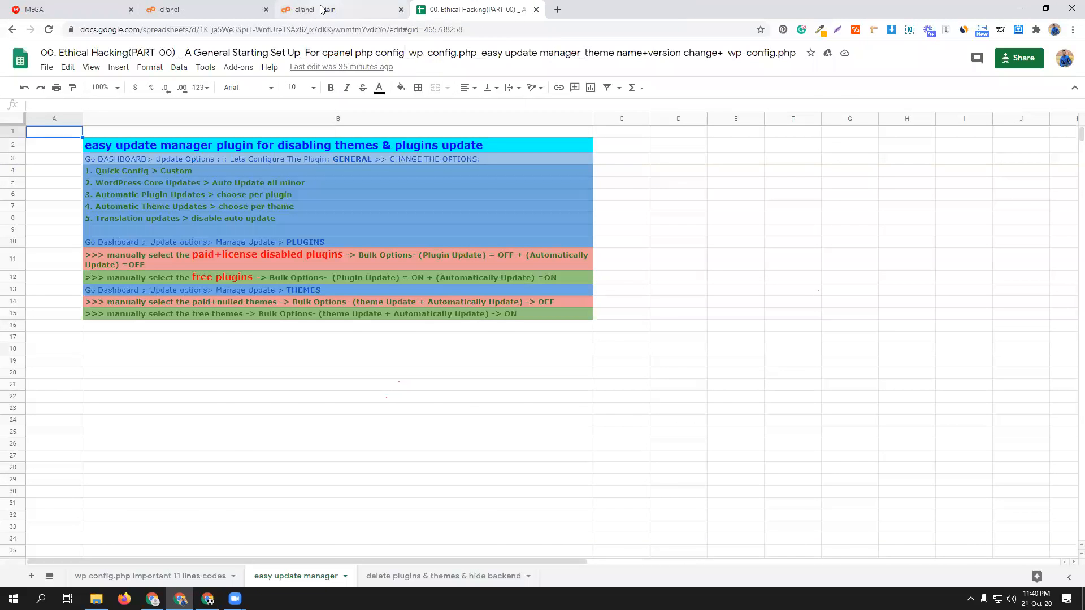
click(317, 10)
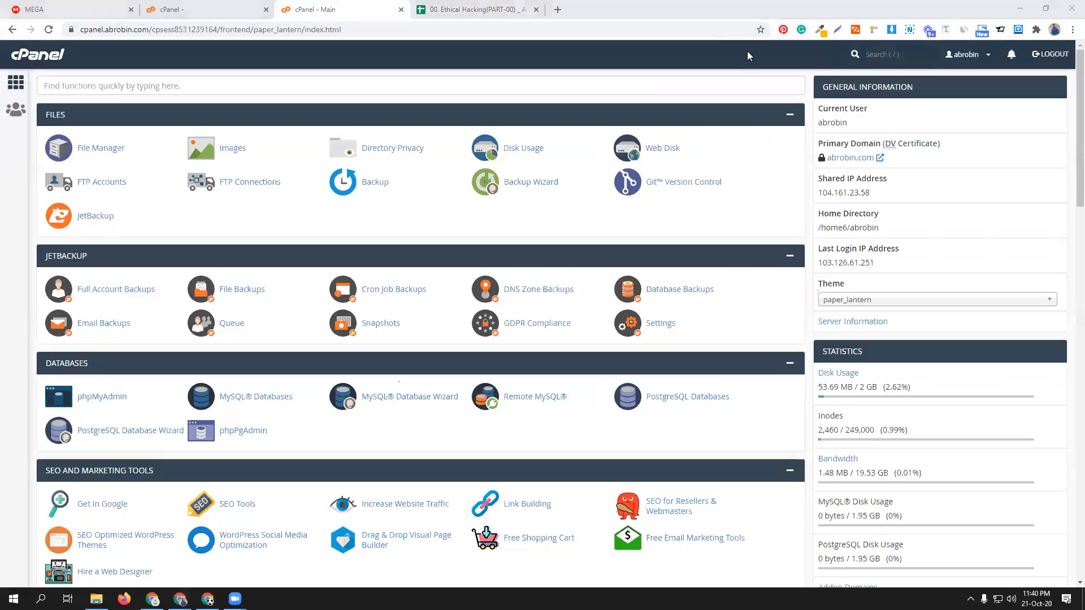
- Switch to the cPanel dashboard and launch phpMyAdmin from the Databases section
click(186, 9)
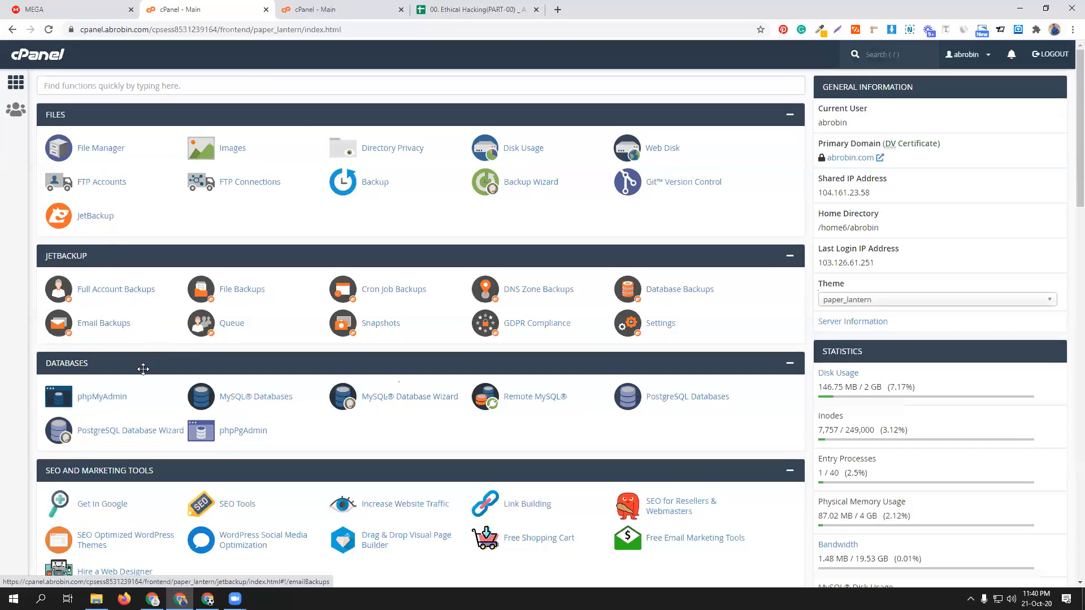
click(101, 397)
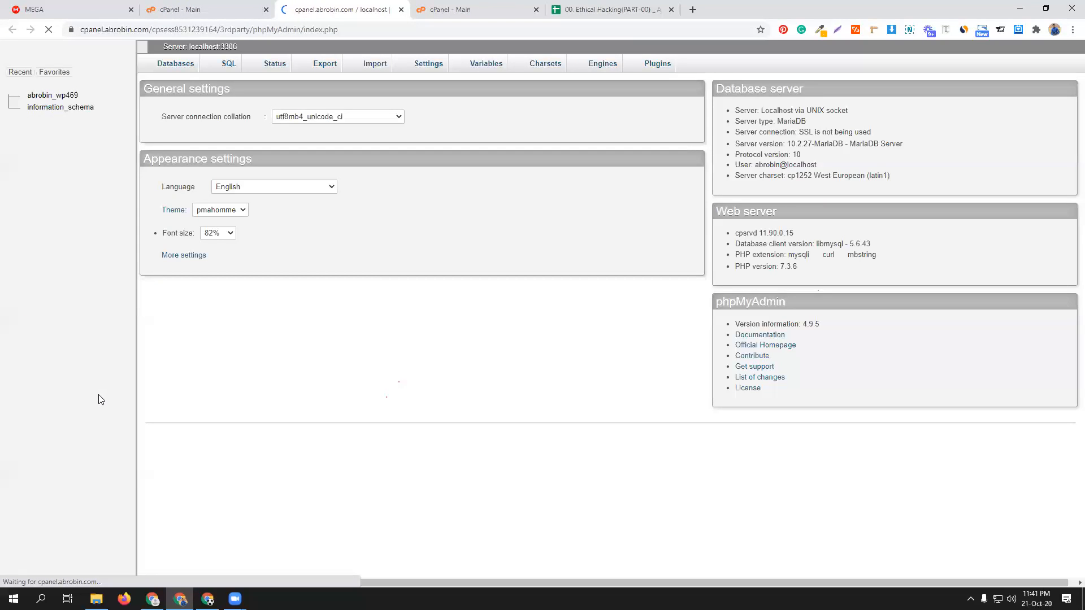
- Open the site's WordPress database and browse the wpia_users table
click(62, 107)
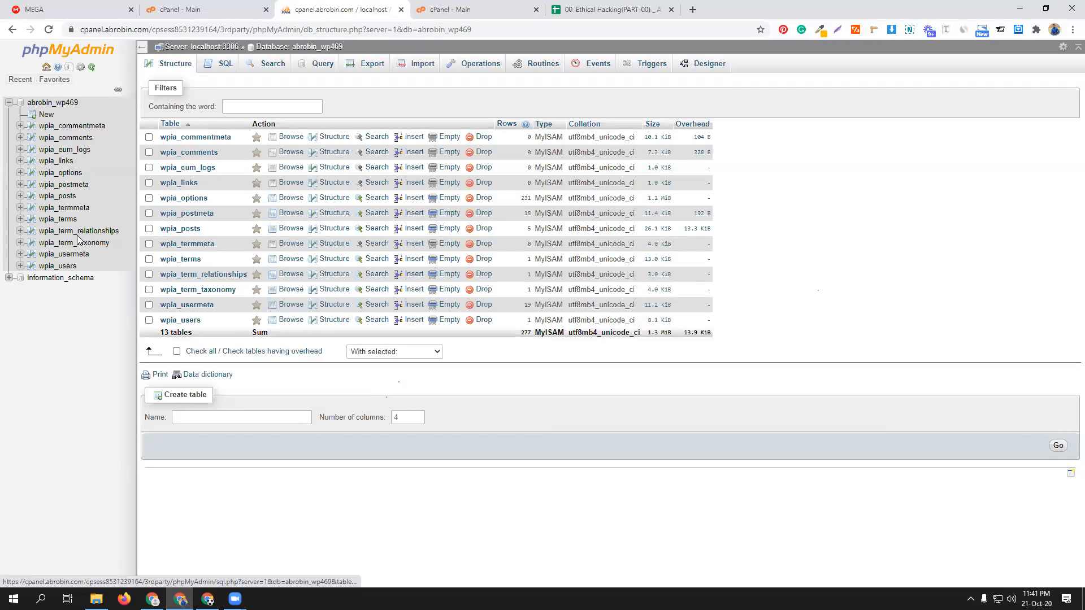
click(72, 266)
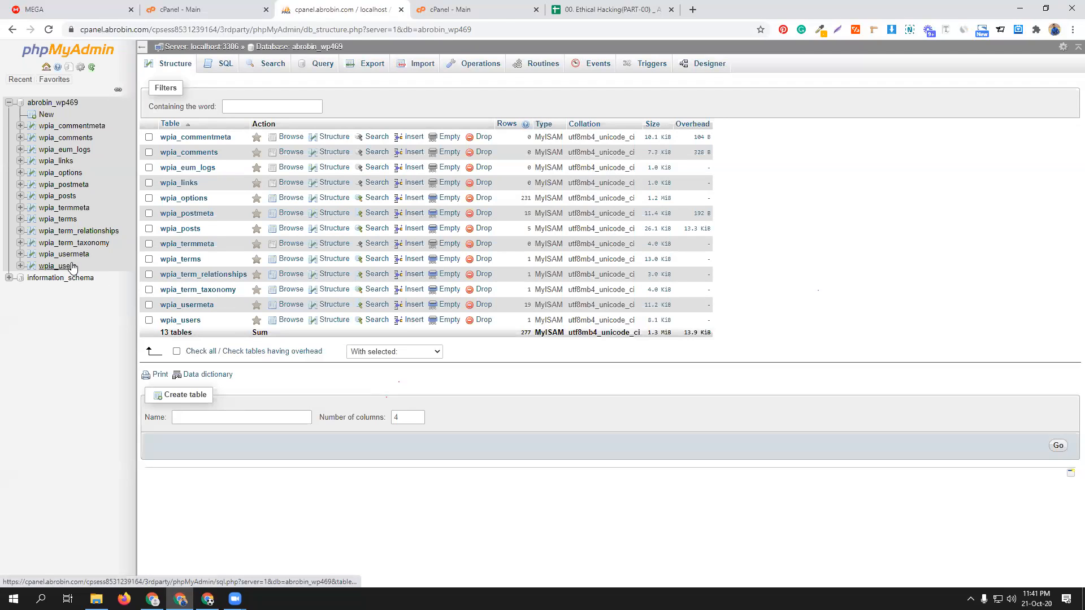
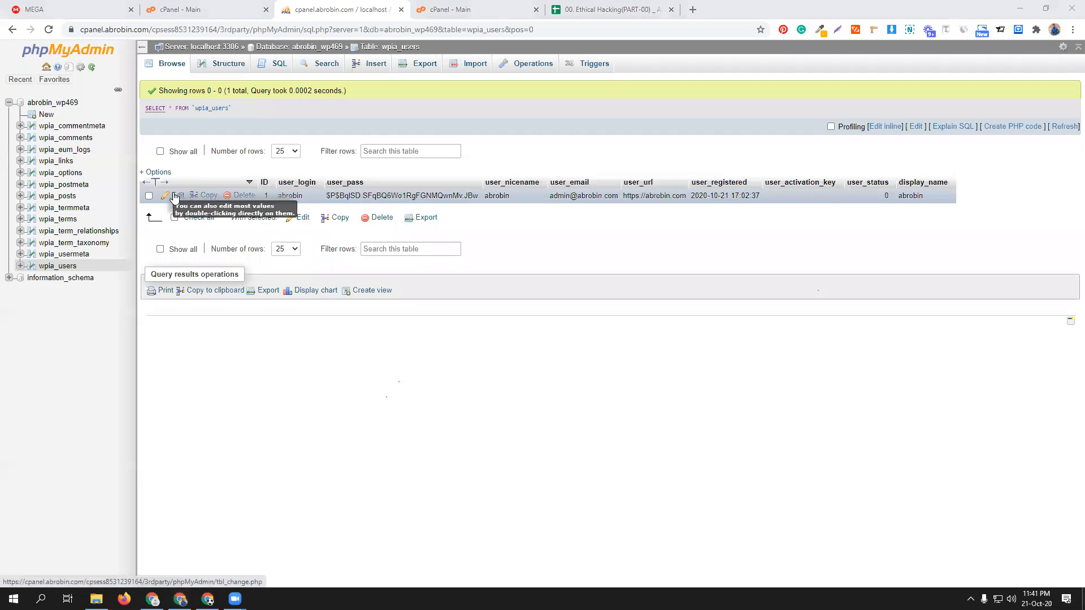
- Open the single wpia_users row (the admin user) in phpMyAdmin's edit form
click(175, 195)
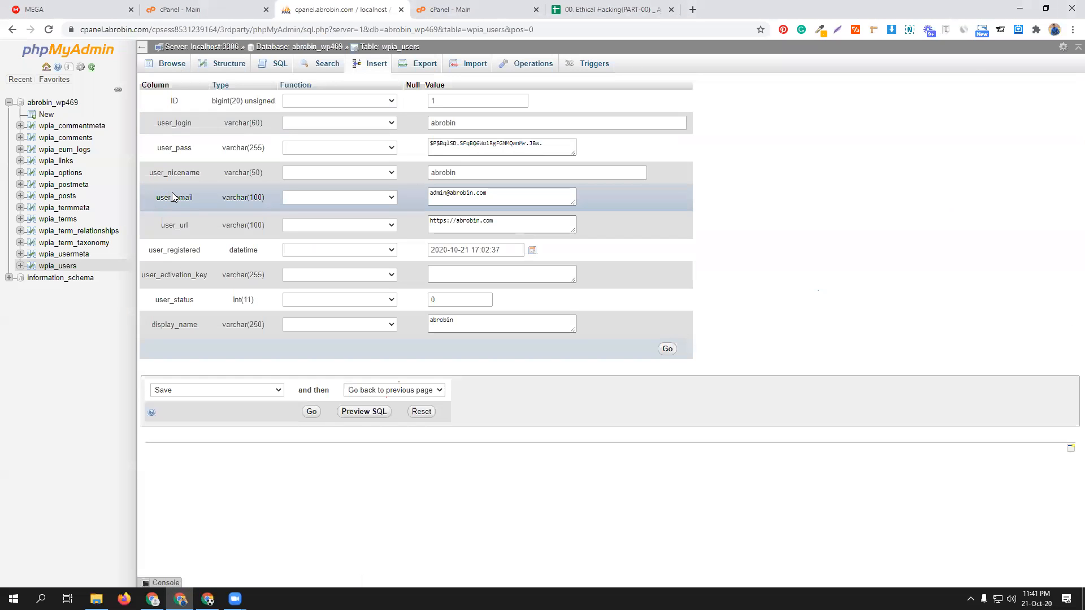
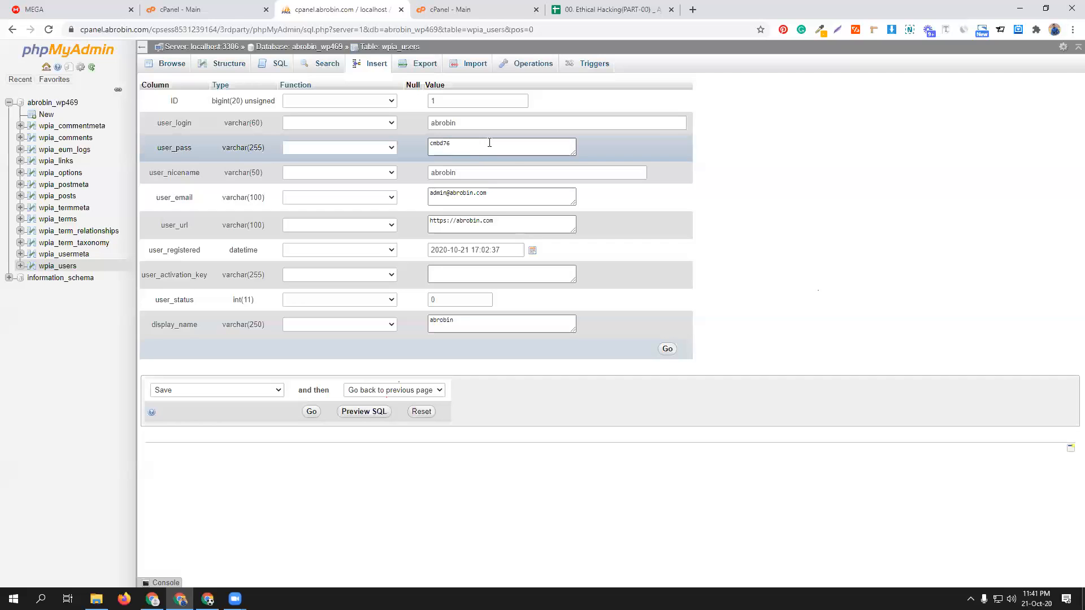
- Apply the MD5 function to the admin row's user_pass field and save the edit with Go
click(389, 150)
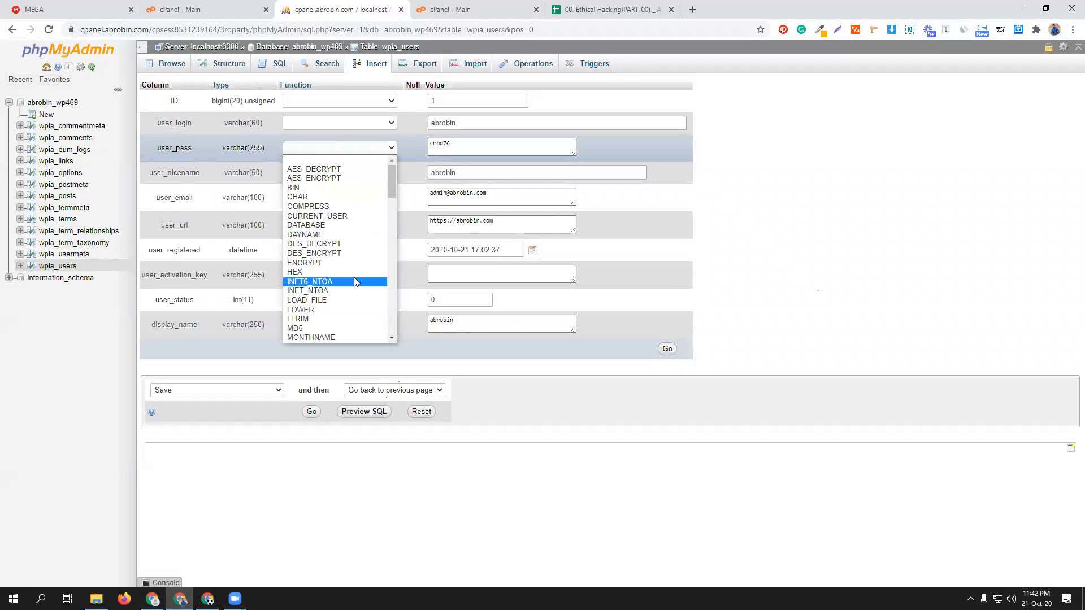
scroll(347, 264, down, 4)
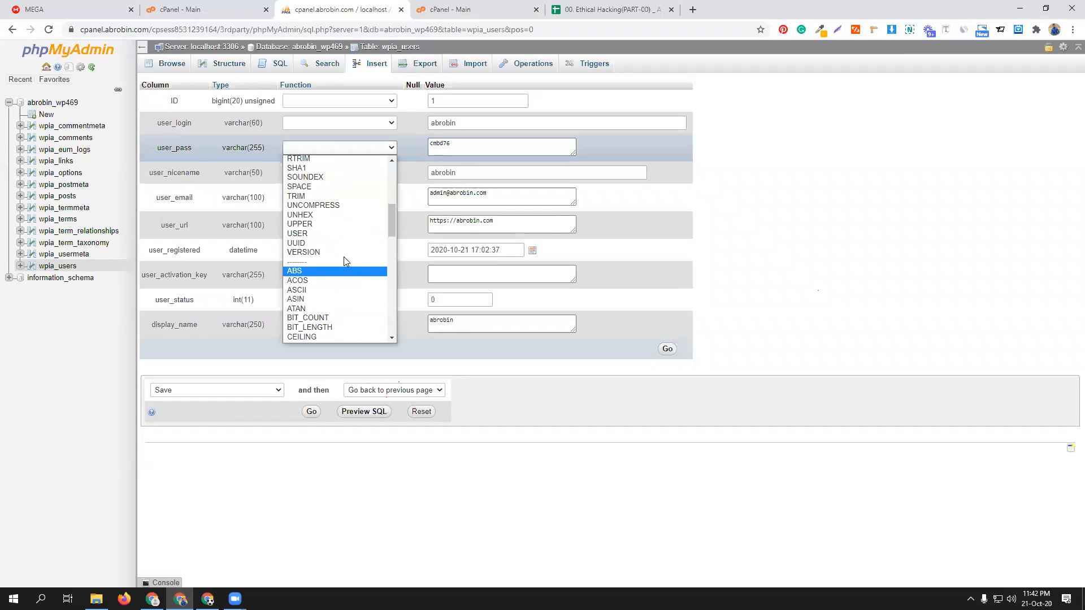
scroll(337, 221, up, 4)
click(335, 218)
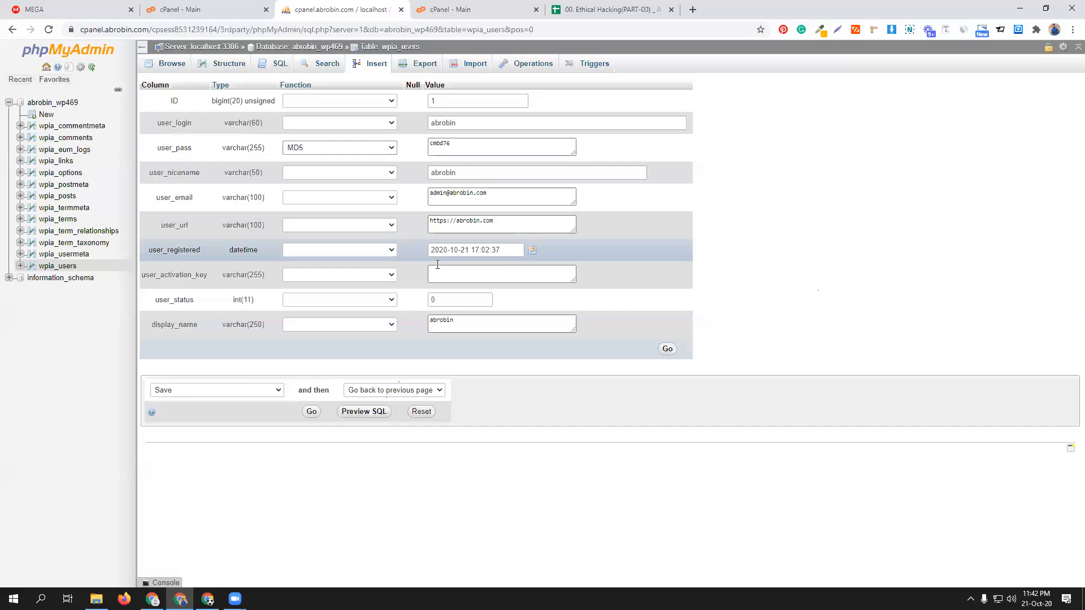
click(312, 412)
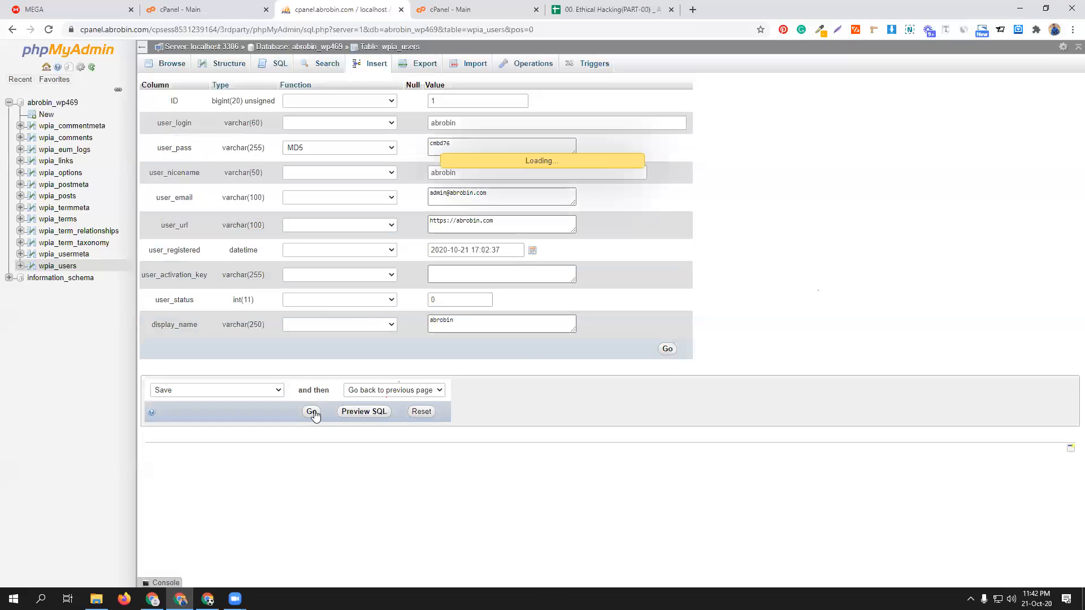
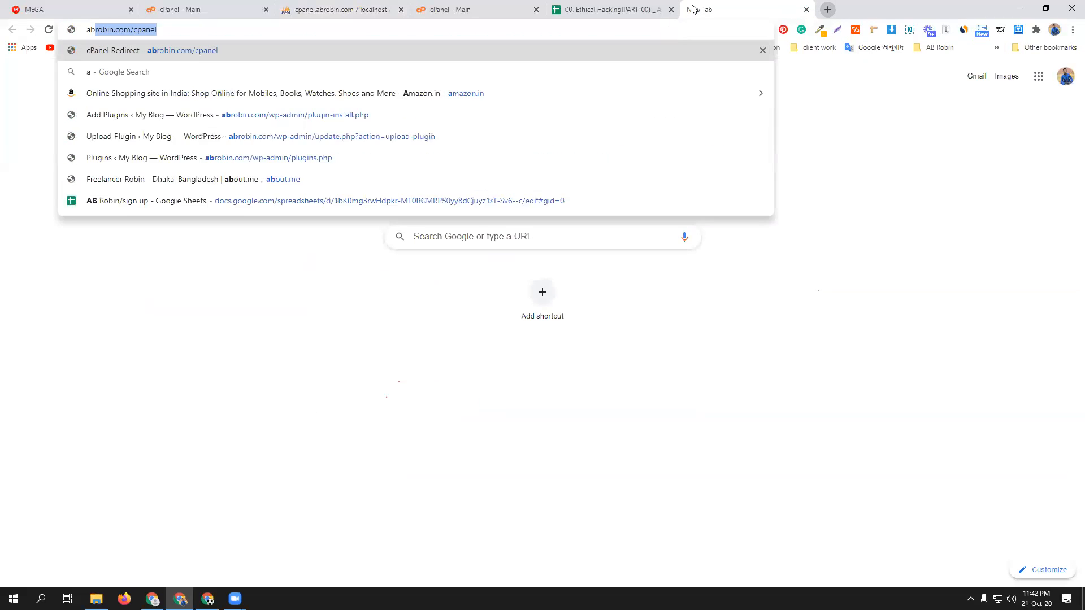
- Go to abrobin.com/wp-admin in the new tab, trimming the autocompleted suggestions
text(robin.com/c)
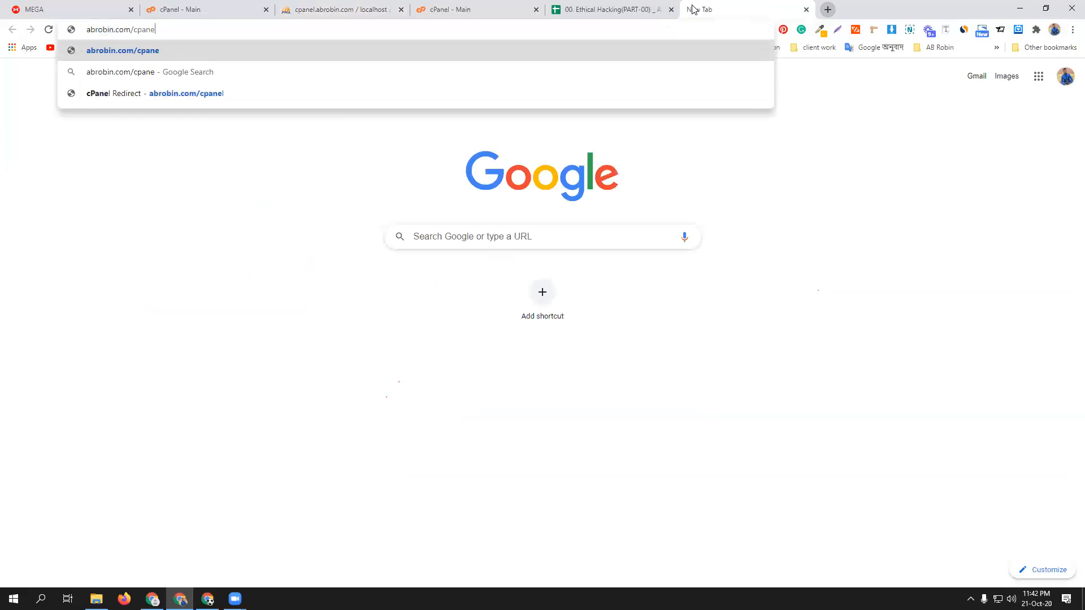
key(BackSpace)
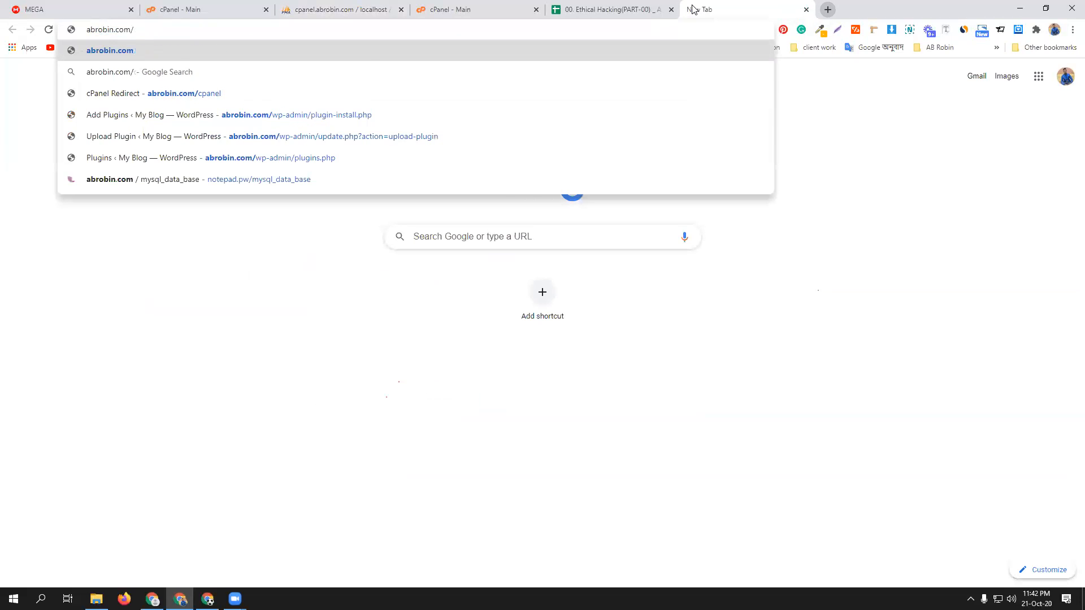
text(wp)
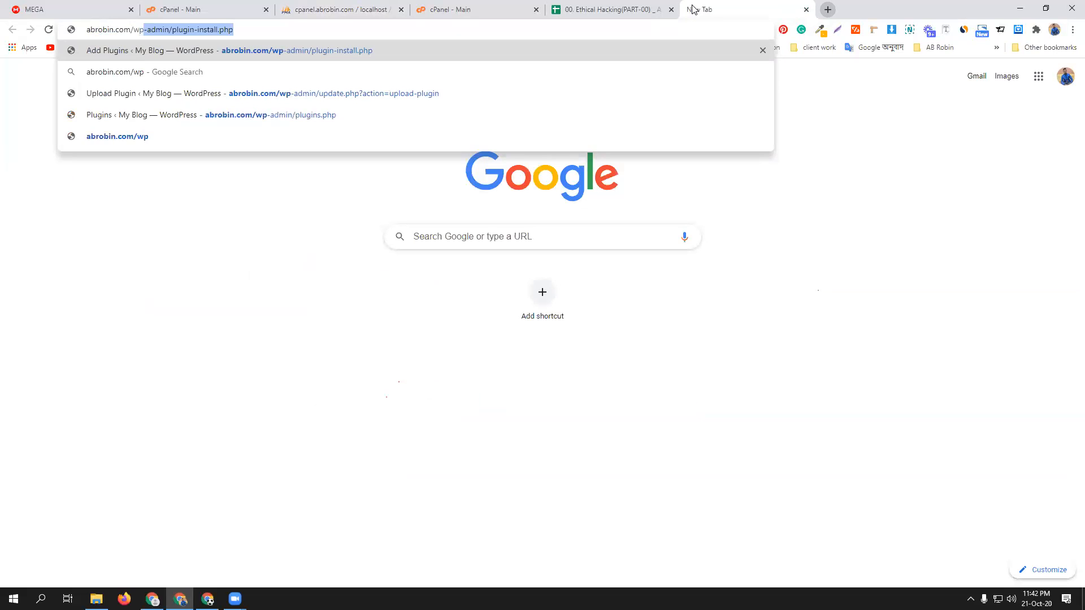
text(-admin/plugin-in)
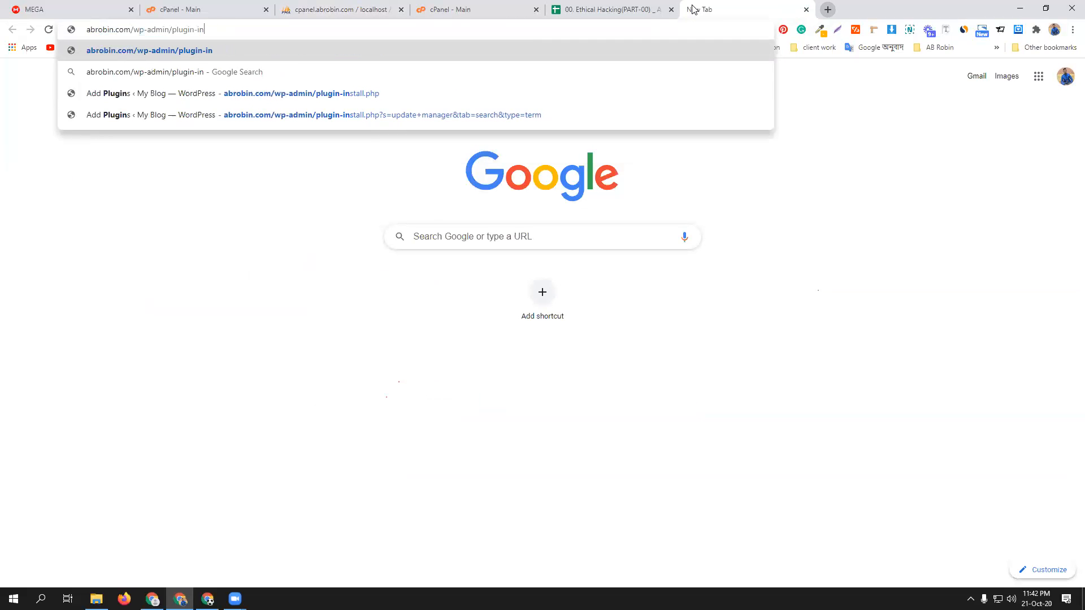
key(BackSpace)
key(BackSpace)
key(BackSpace)
key(BackSpace)
key(BackSpace)
key(BackSpace)
key(BackSpace)
key(BackSpace)
key(BackSpace)
key(BackSpace)
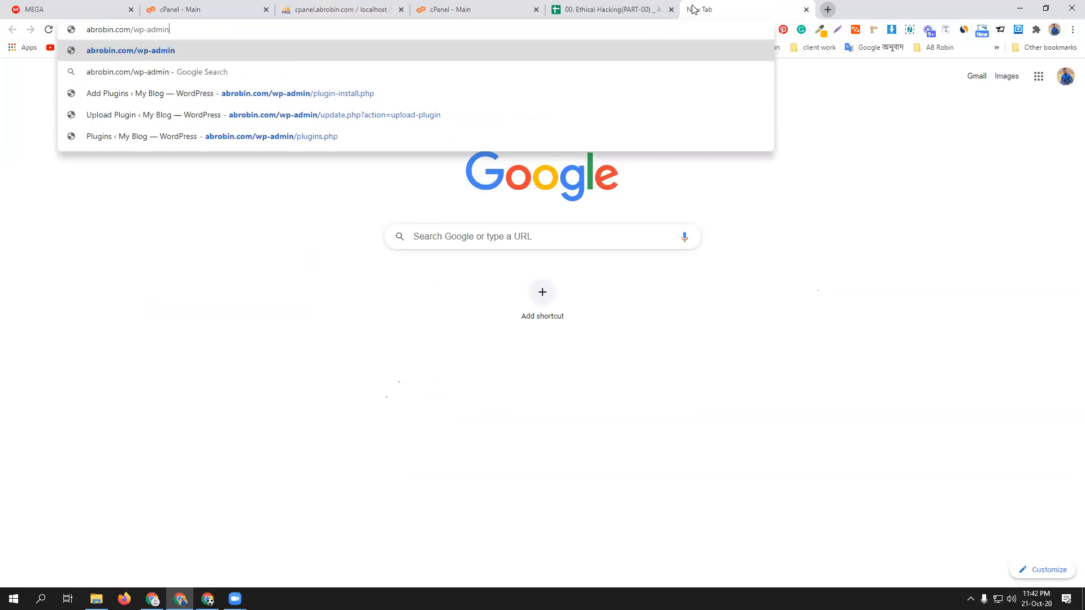
key(Return)
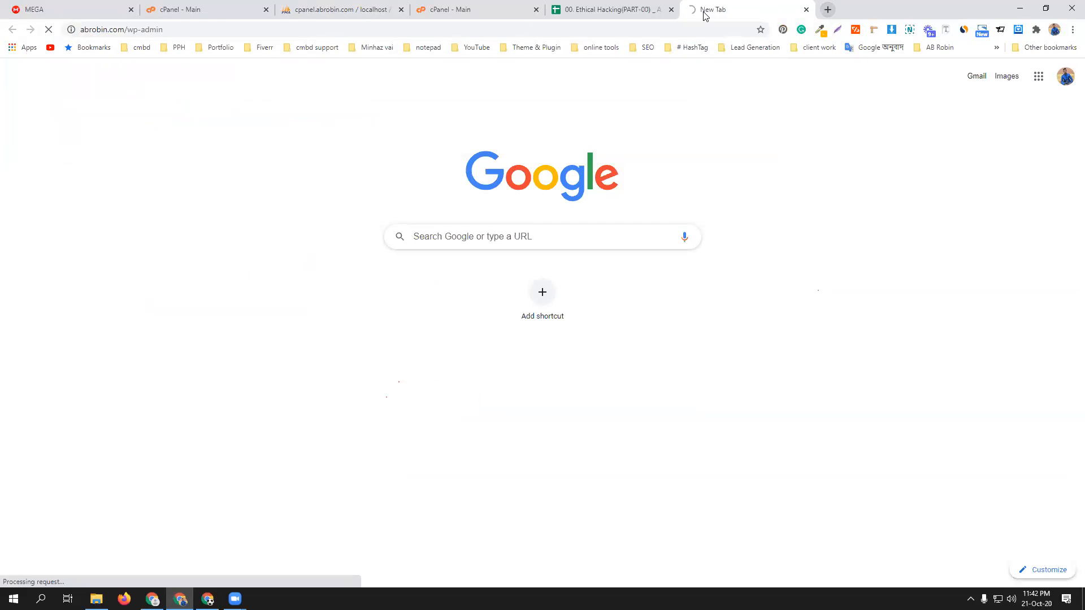
- Pass the reCAPTCHA, fill the saved admin login with the newly reset password, and log in
click(517, 225)
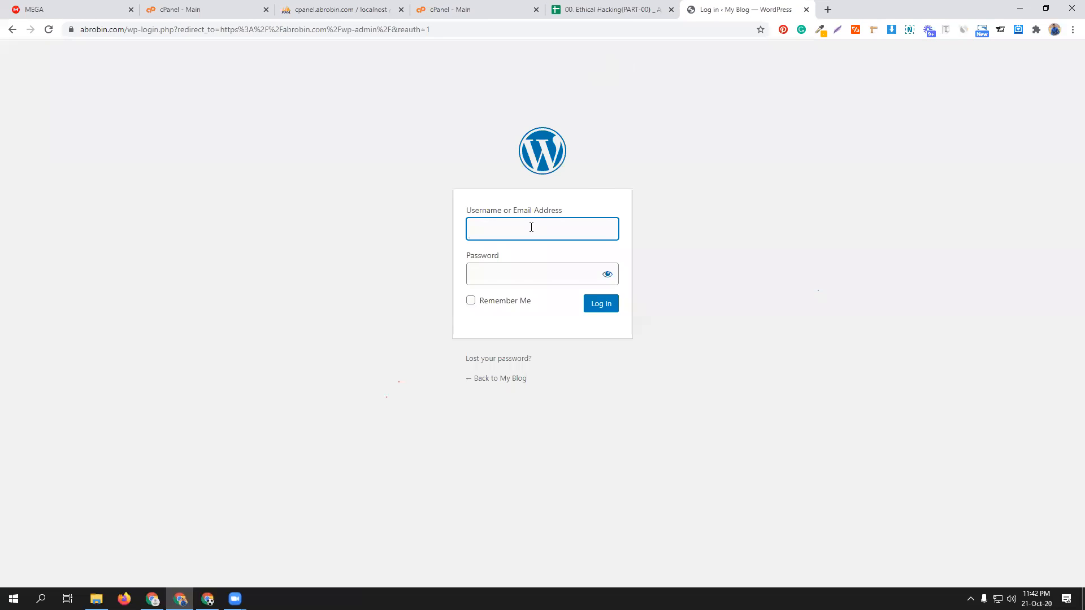
click(531, 227)
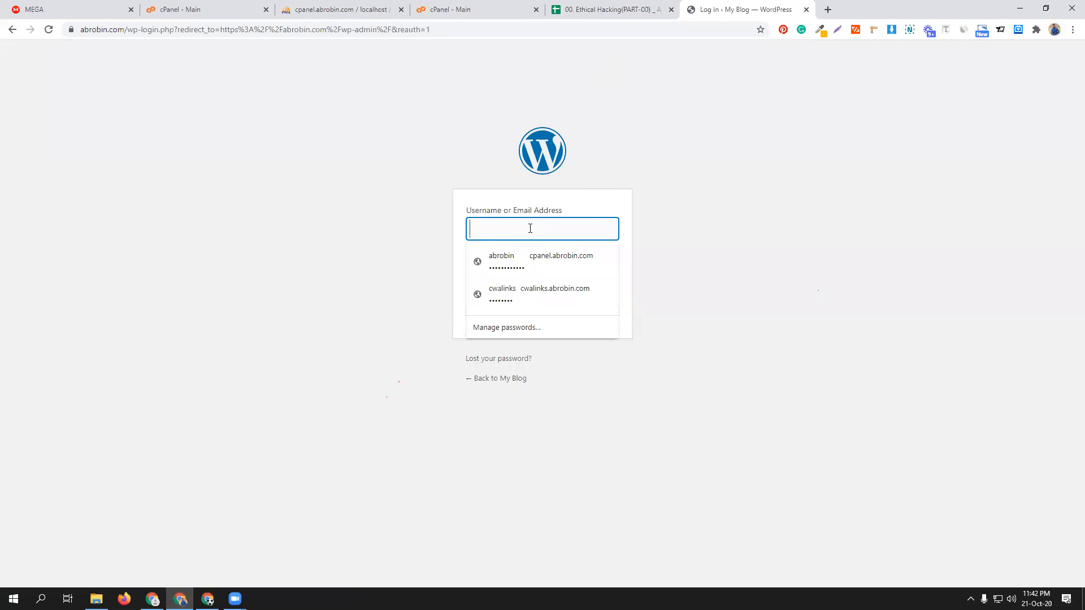
click(520, 255)
double_click(516, 276)
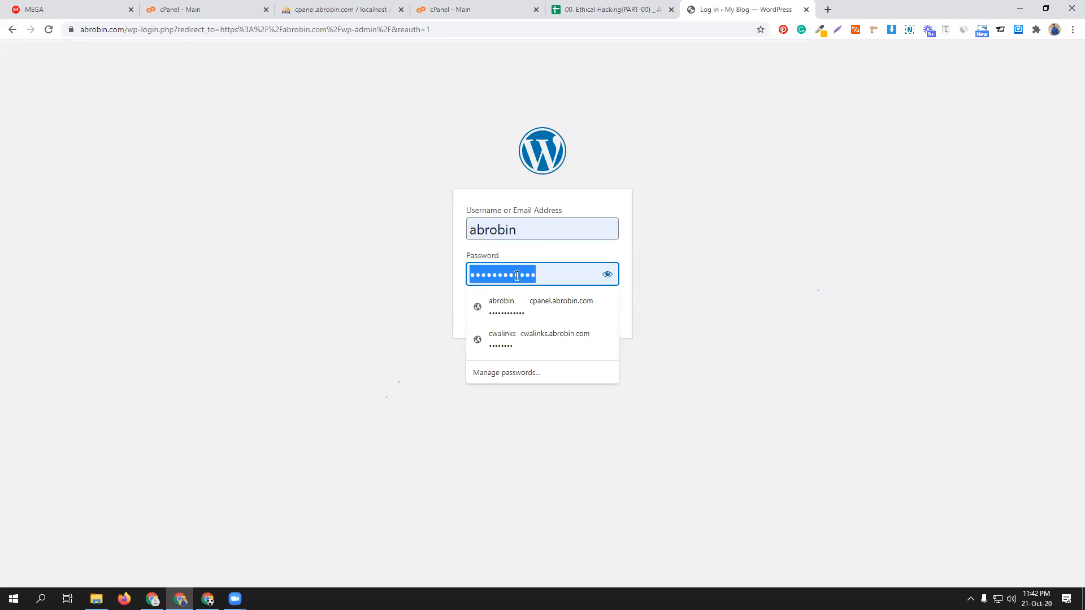
key(BackSpace)
text(••••••)
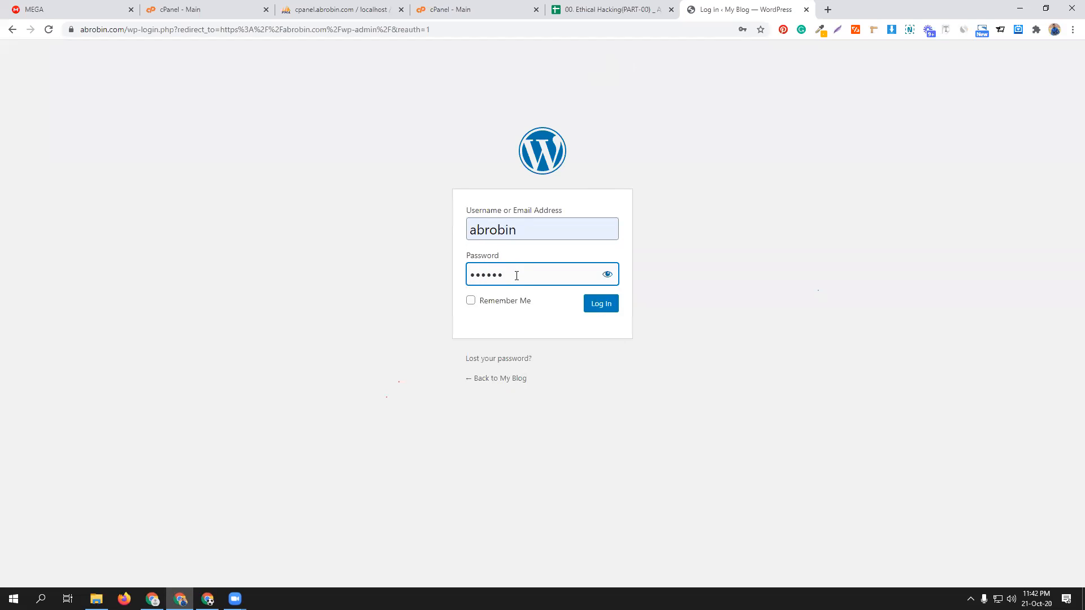
click(608, 274)
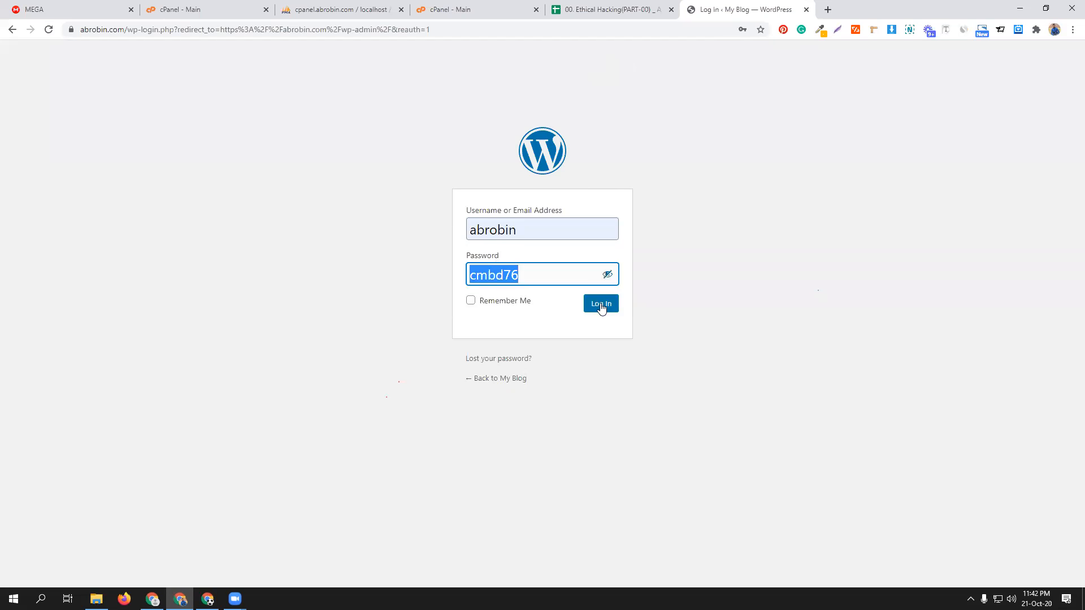
click(601, 306)
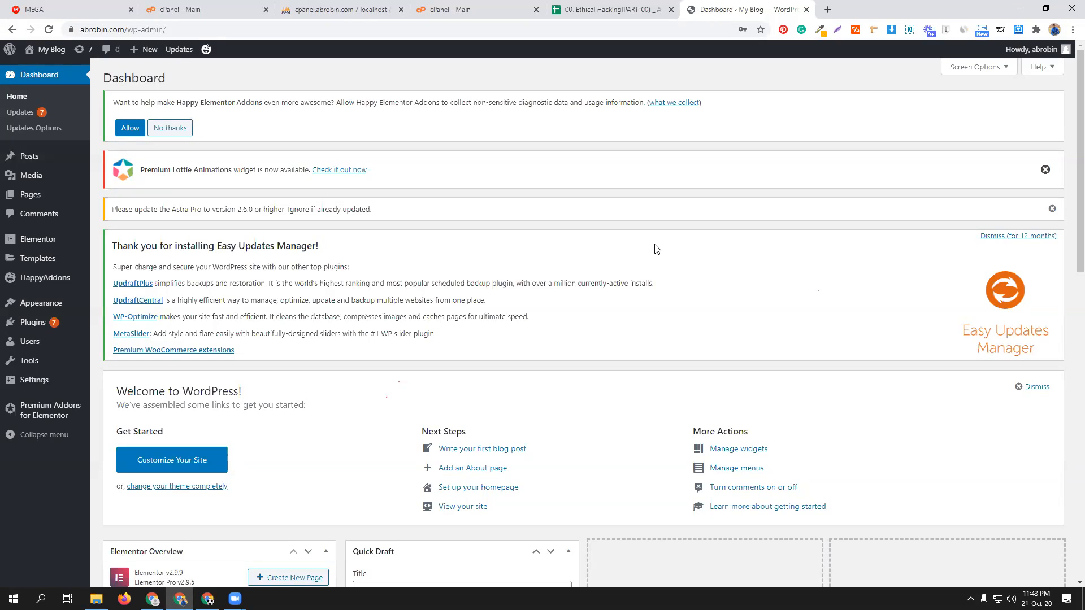
click(516, 8)
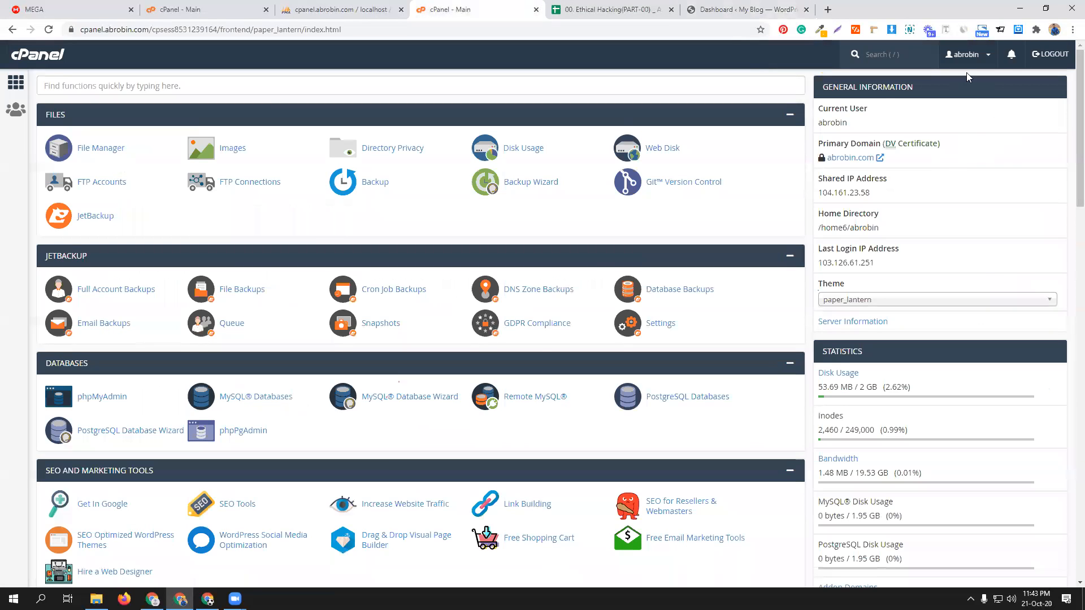
click(965, 56)
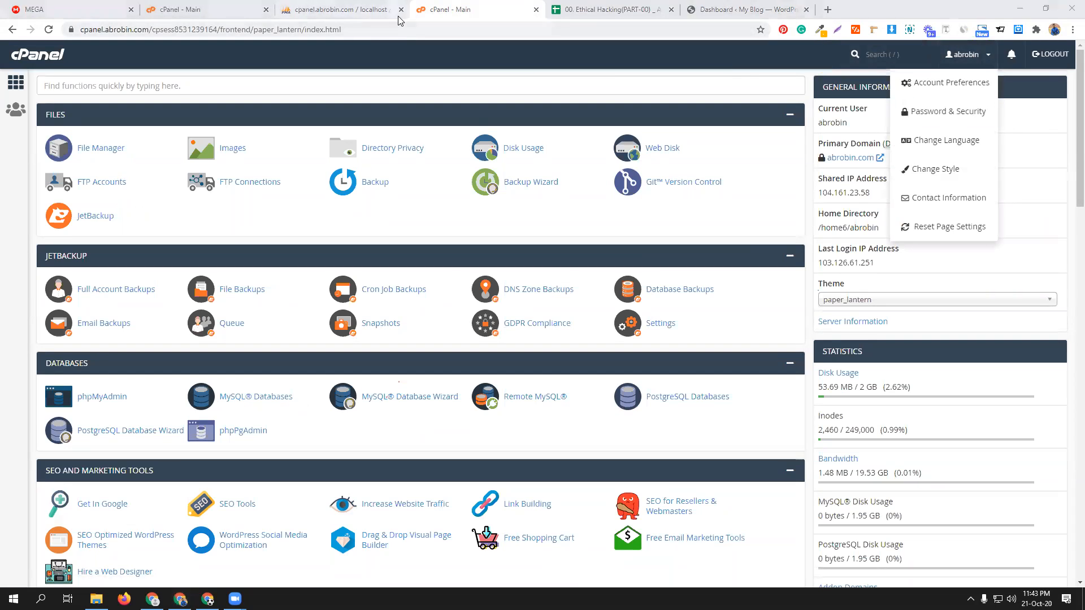
click(740, 9)
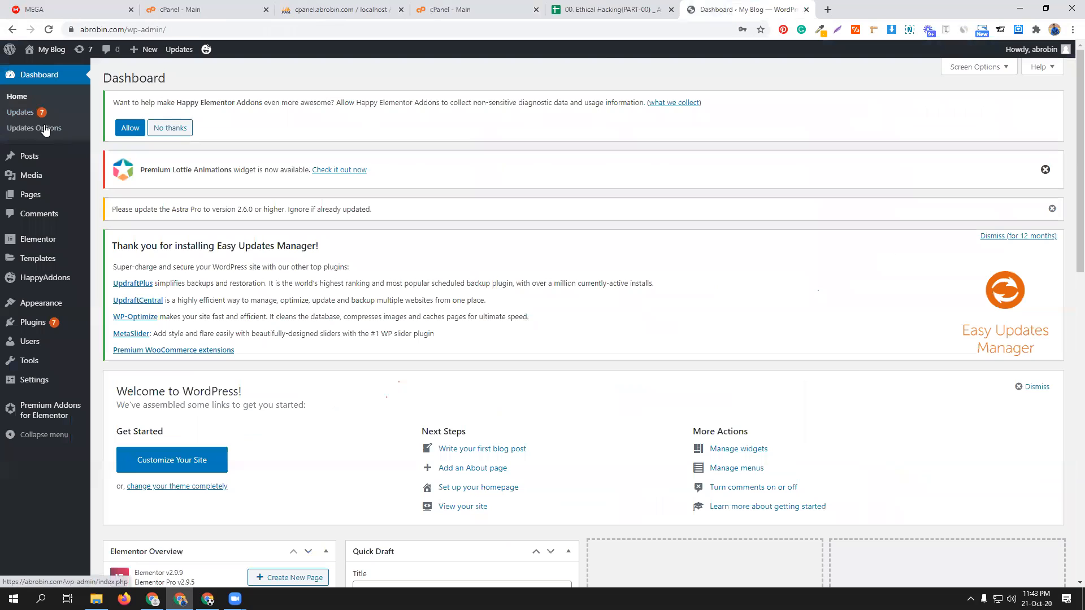
- Review the installed plugins filtered to Auto-updates Disabled, then go to Add New plugins
click(53, 324)
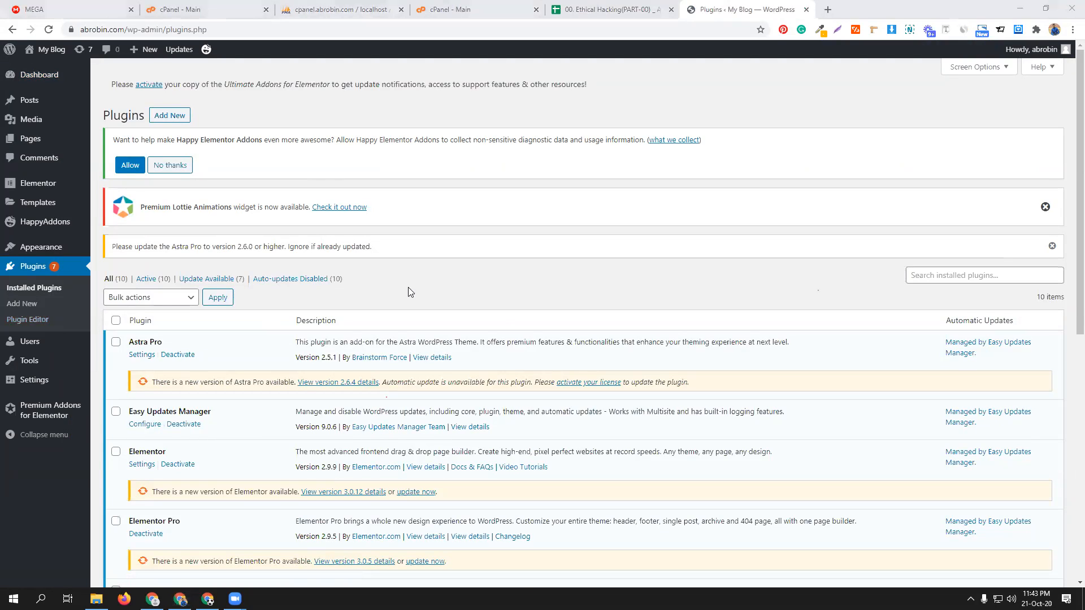
click(300, 279)
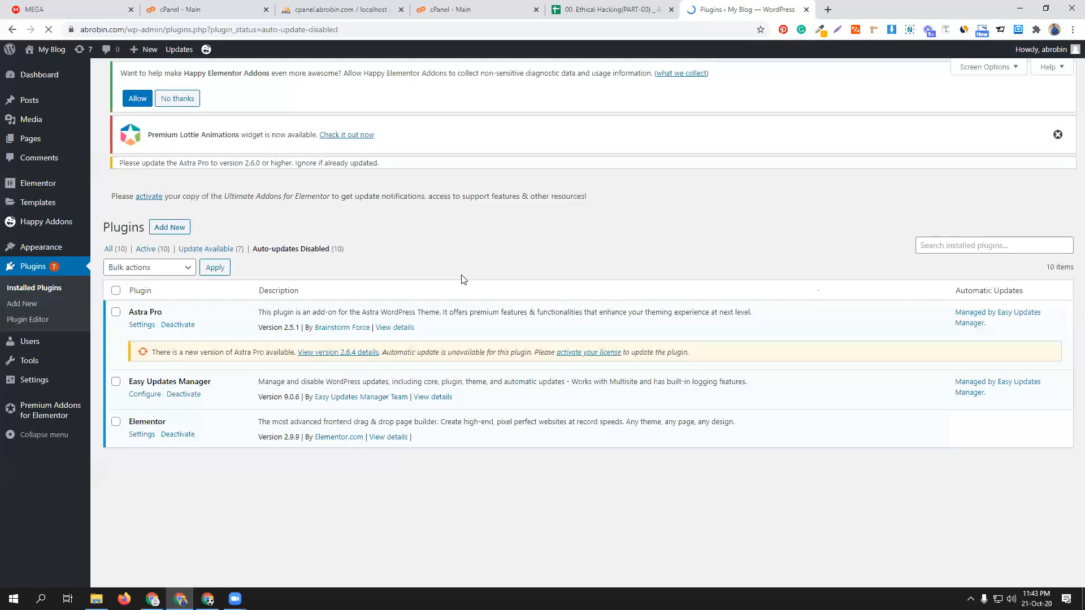
scroll(463, 279, down, 3)
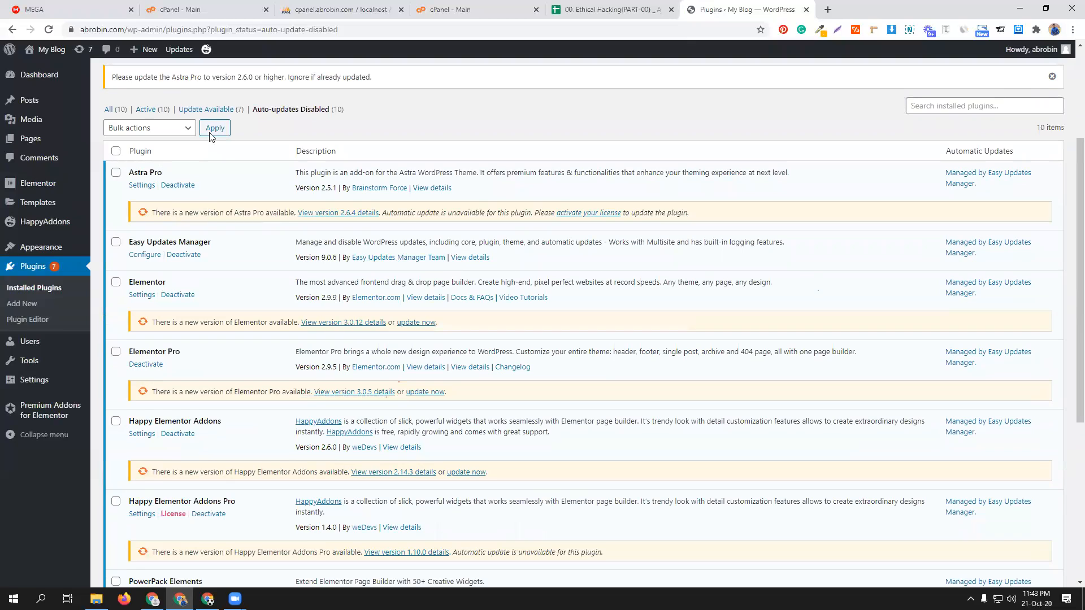
click(115, 151)
click(141, 131)
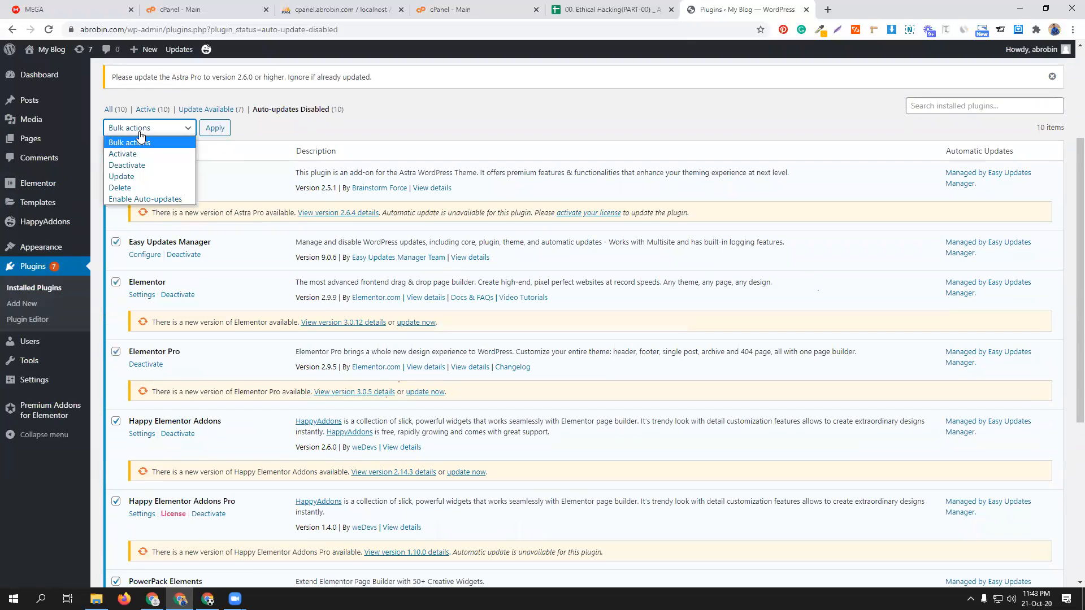
click(459, 133)
scroll(276, 140, up, 3)
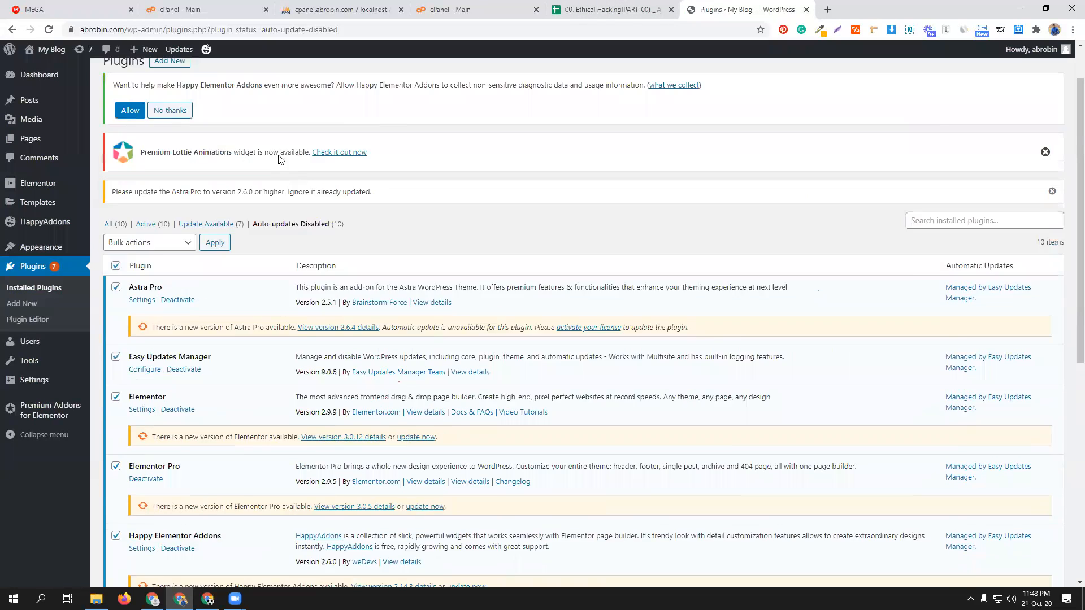
click(178, 116)
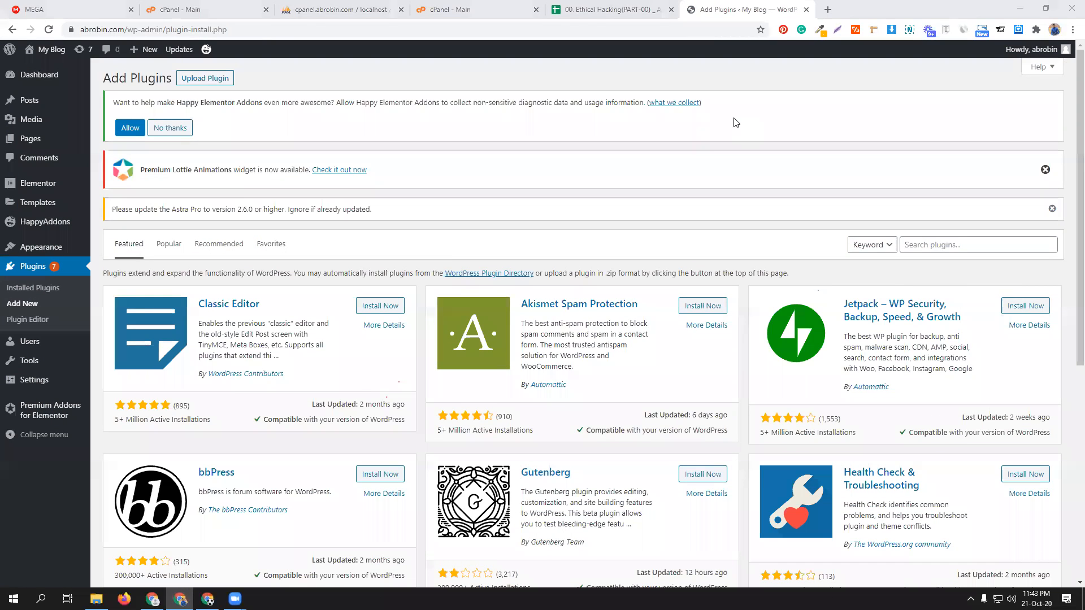
- Search for 'wps hide', install and activate WPS Hide Login, and locate it among installed plugins
click(940, 244)
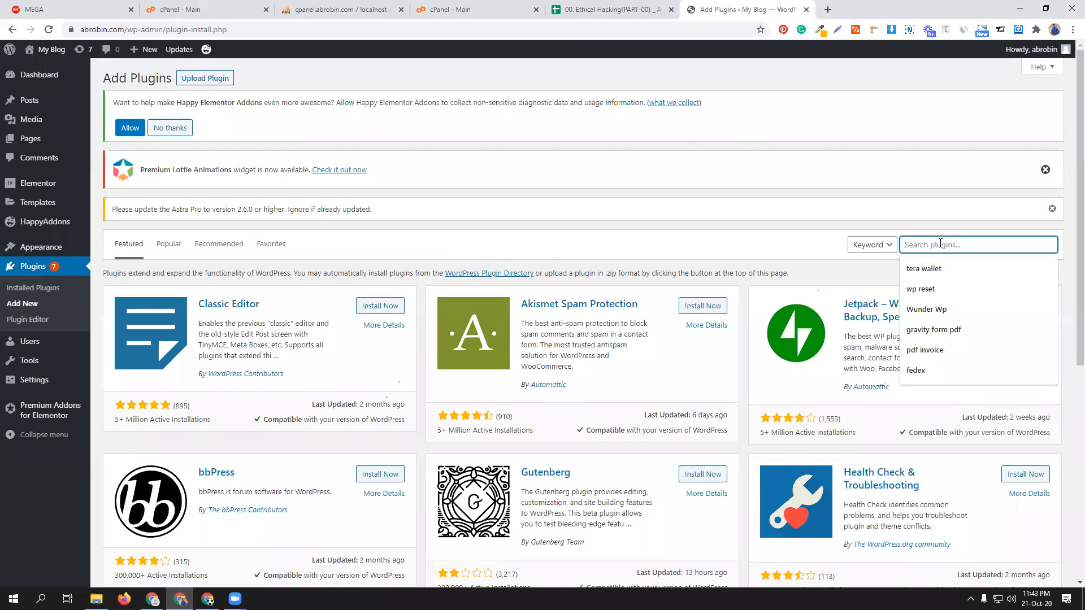
text(wps hide)
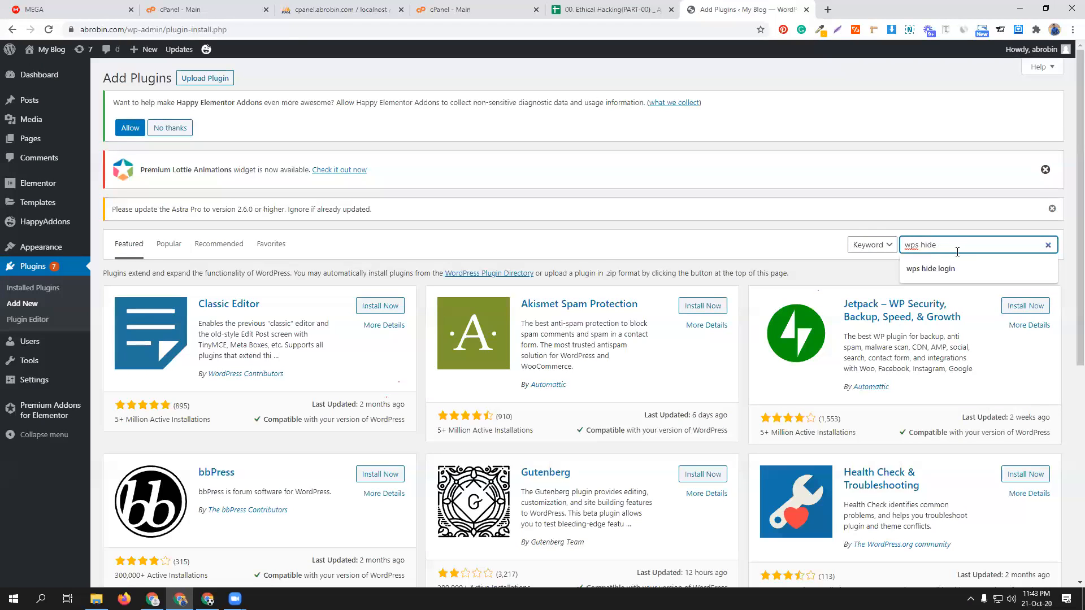
key(Return)
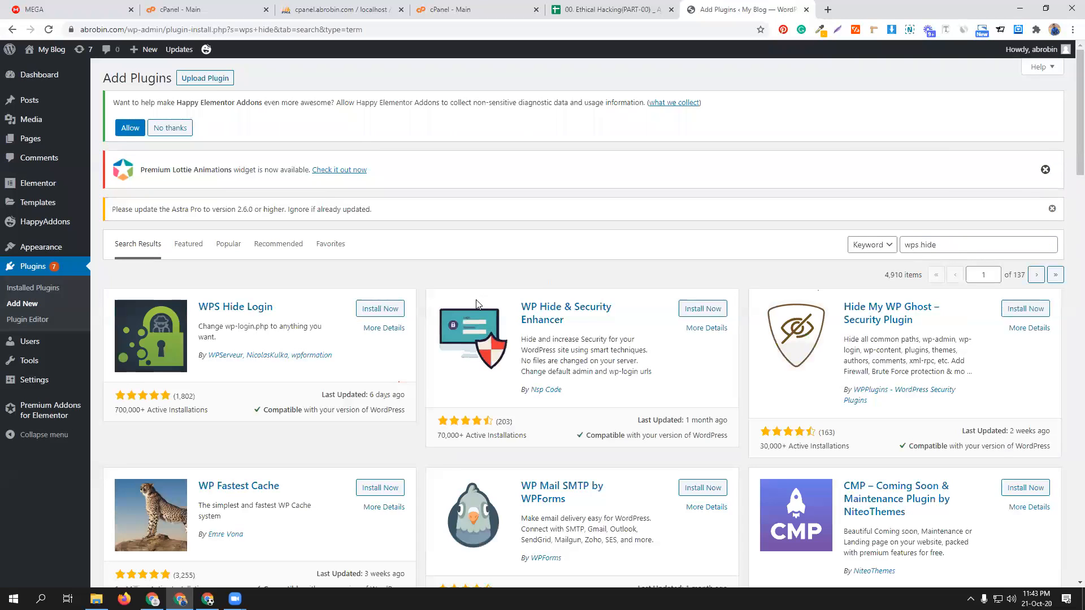
click(399, 309)
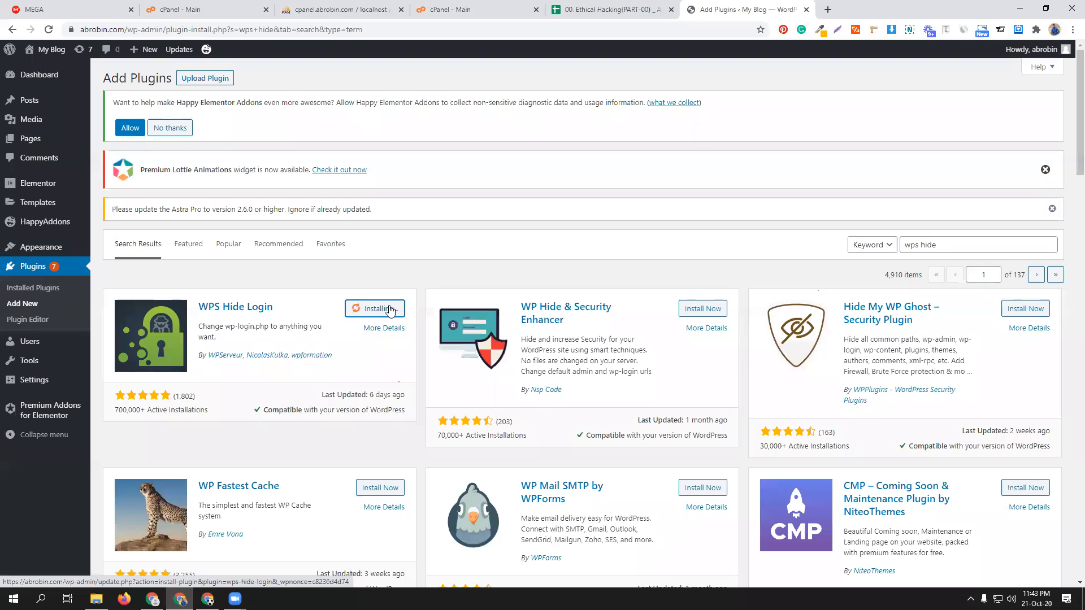
click(390, 309)
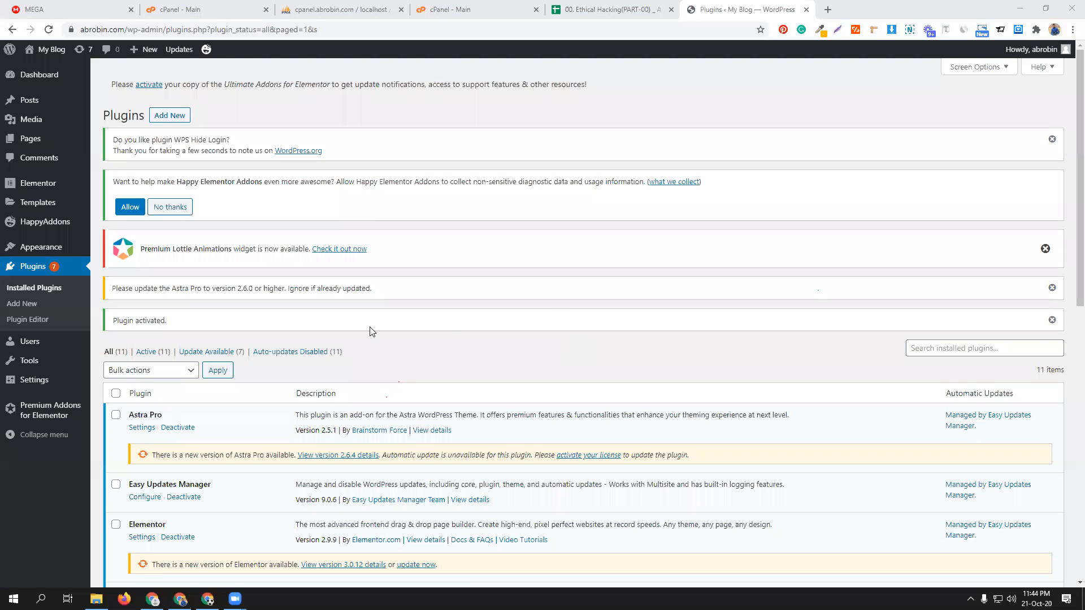
scroll(371, 334, down, 5)
scroll(243, 388, down, 4)
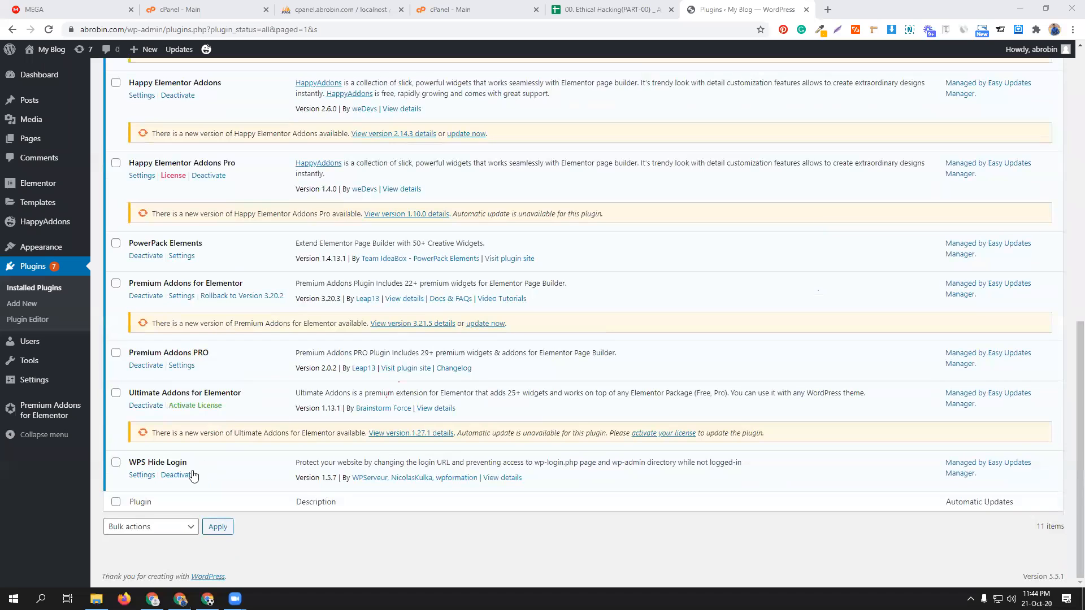
- In WPS Hide Login settings, replace the 'login' URL with 'cmbd' and save changes
click(136, 475)
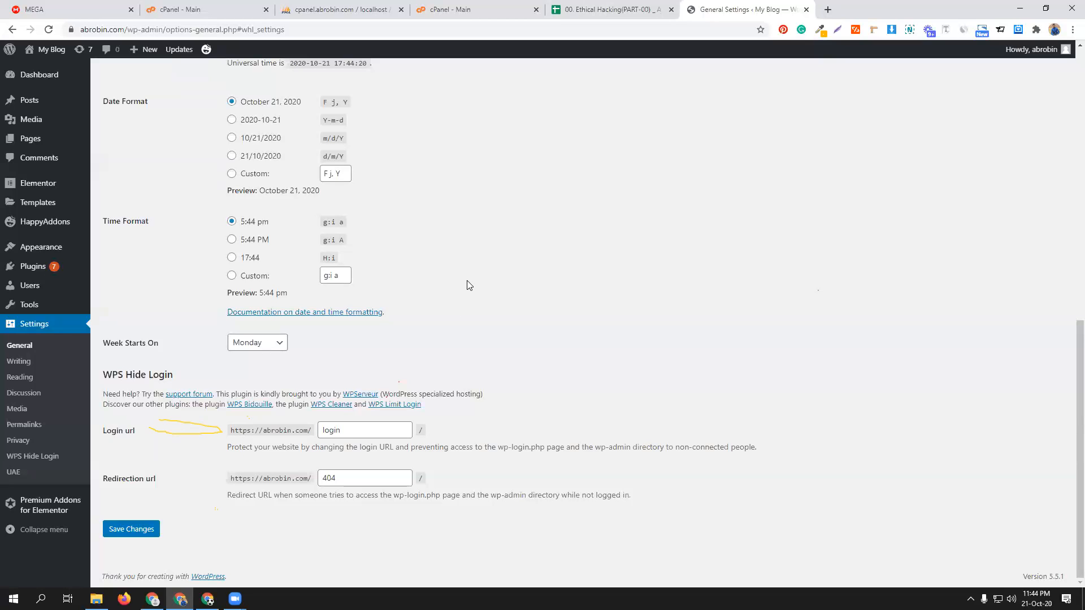
drag(322, 430, 375, 435)
text(cmbd)
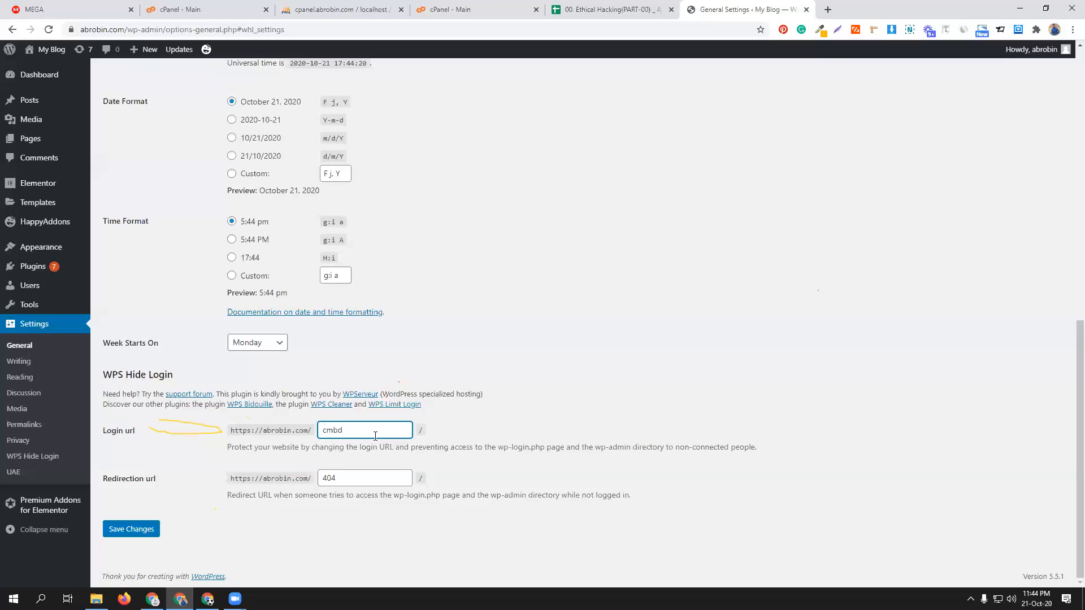
click(146, 529)
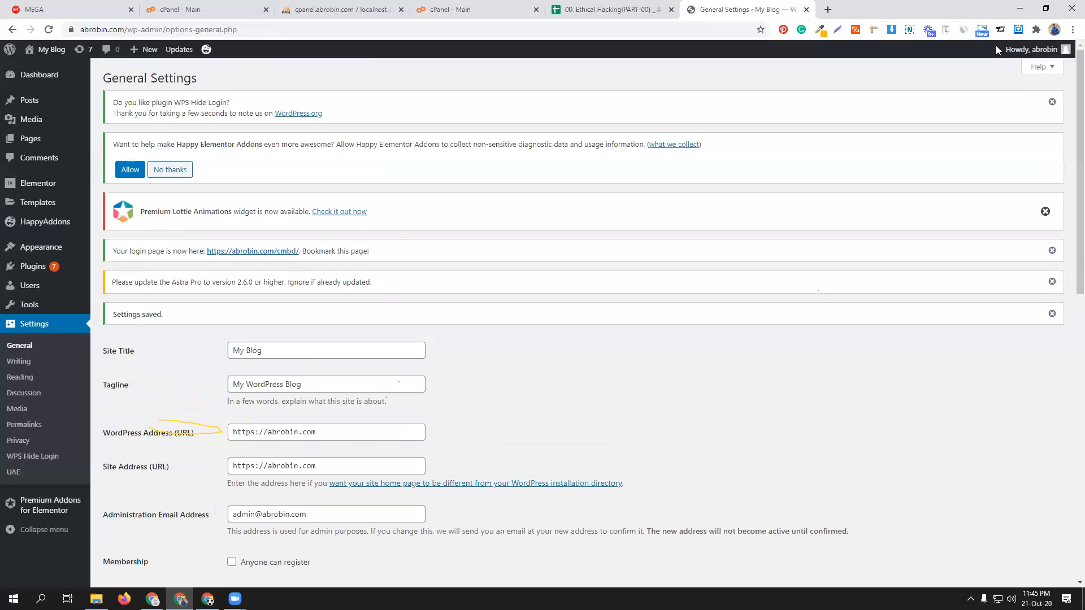
- Log out of WordPress, close the login tab, and enter abrobin.com/wp-admin in a new tab
mouse_move(1028, 50)
click(1008, 111)
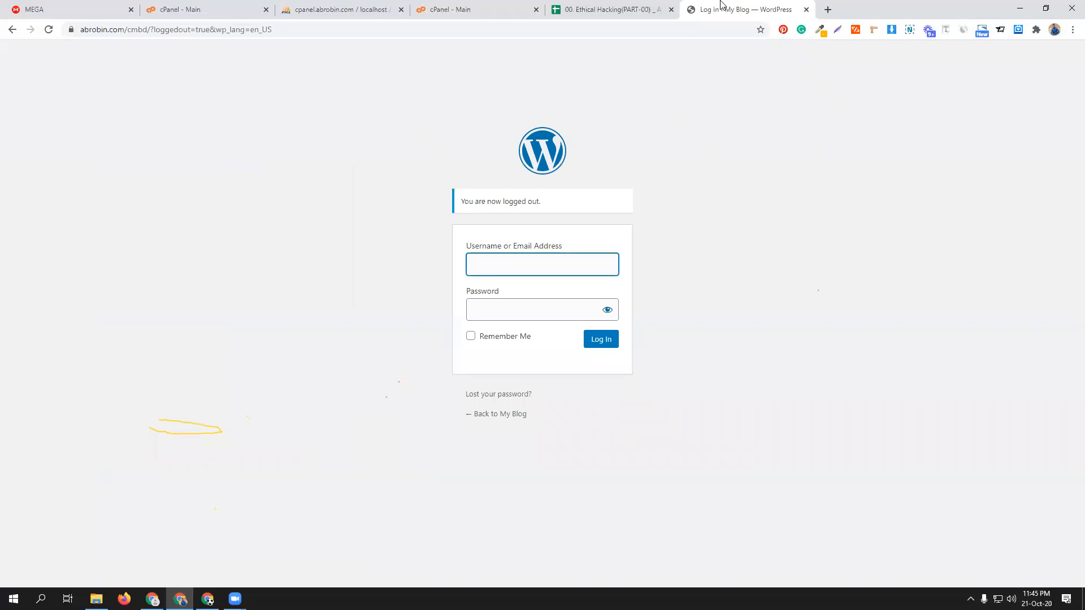
click(827, 10)
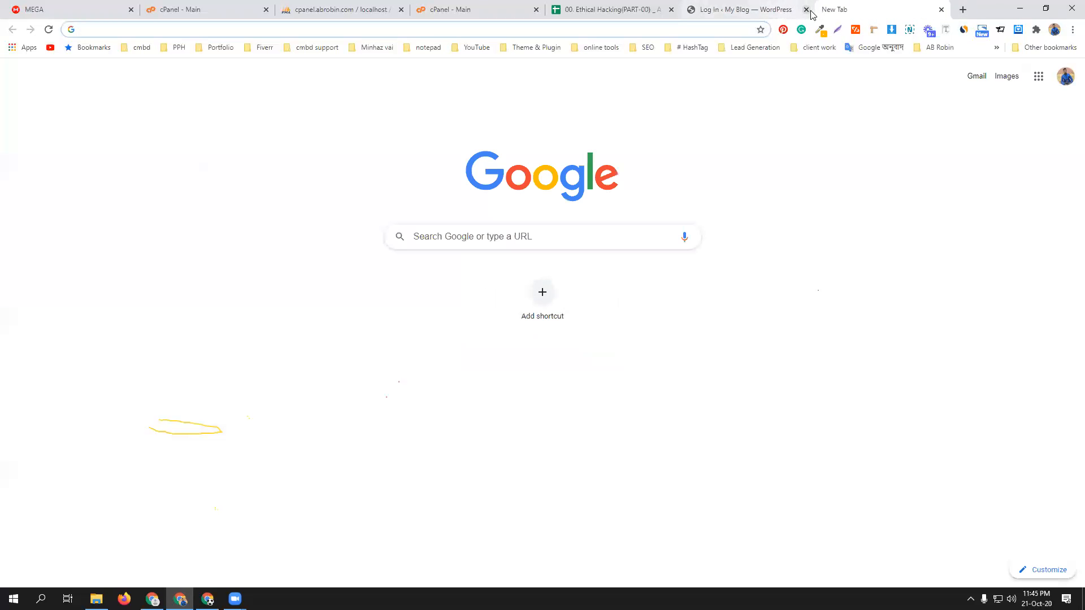
click(806, 9)
click(385, 27)
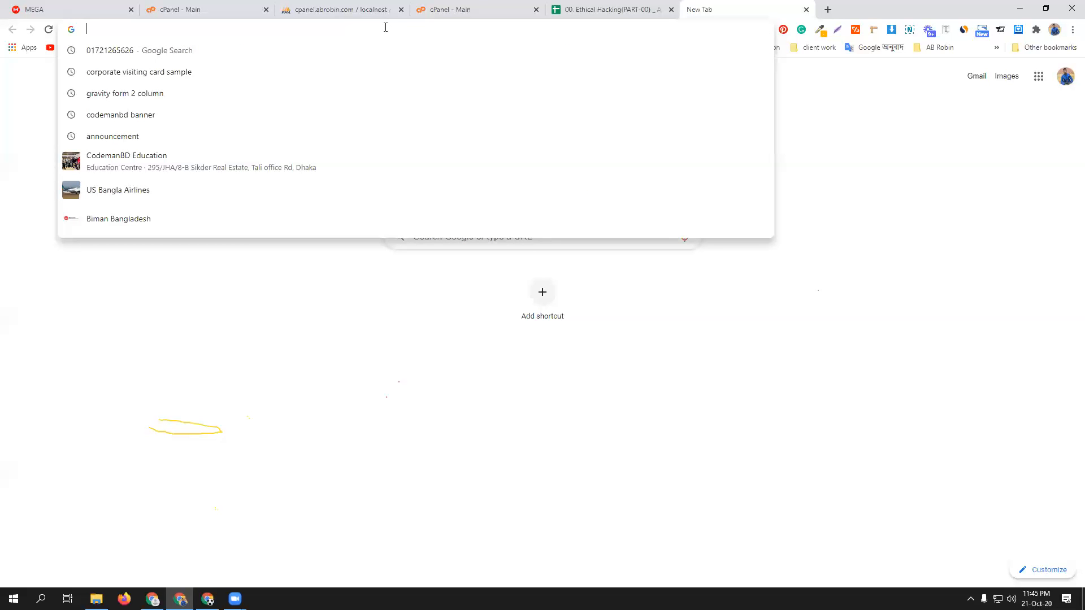
text(abrobin)
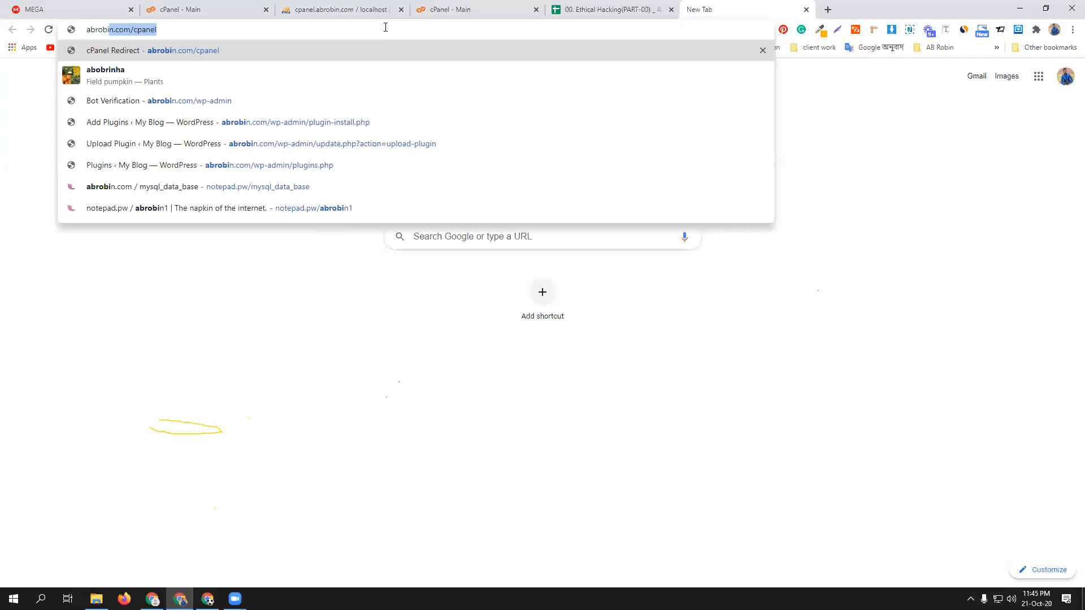
text(.com)
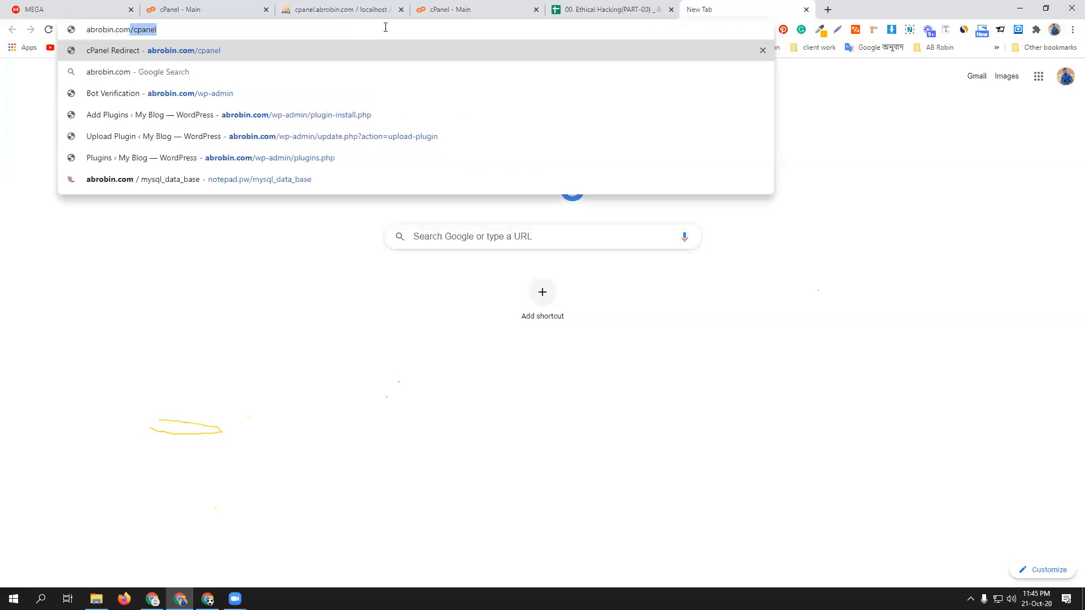
text(/wp-admin)
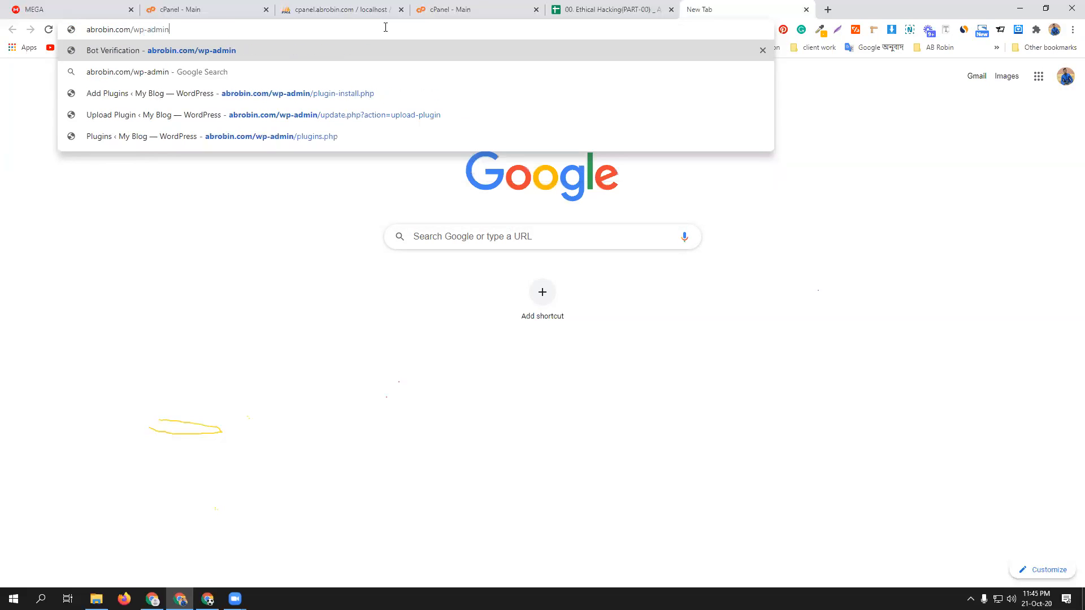
- Load abrobin.com/wp-admin to confirm the 404 page, then select the '404/' part of the address
key(Return)
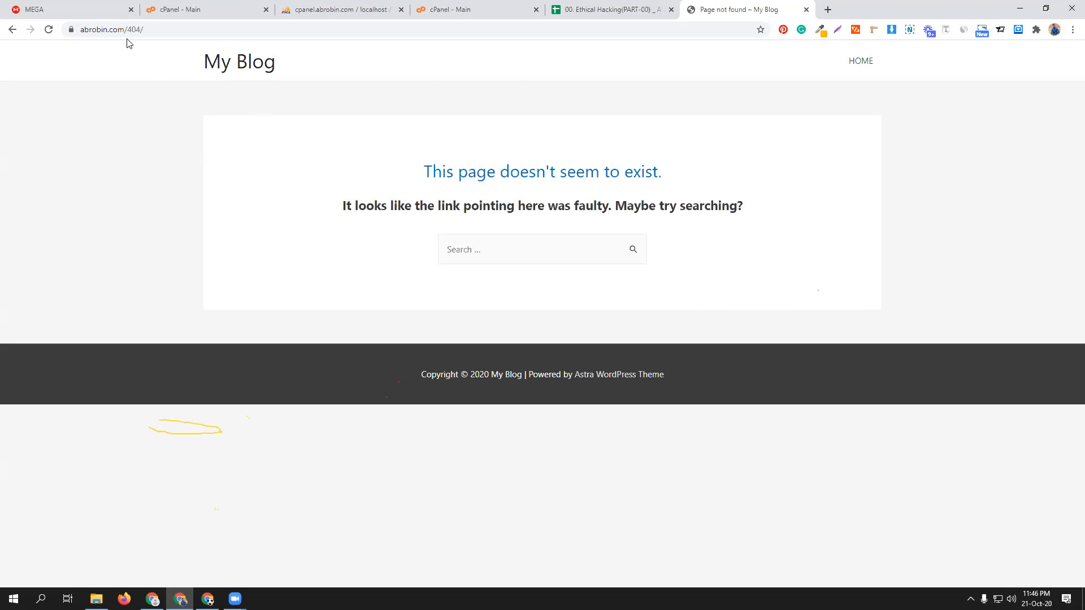
drag(129, 30, 210, 35)
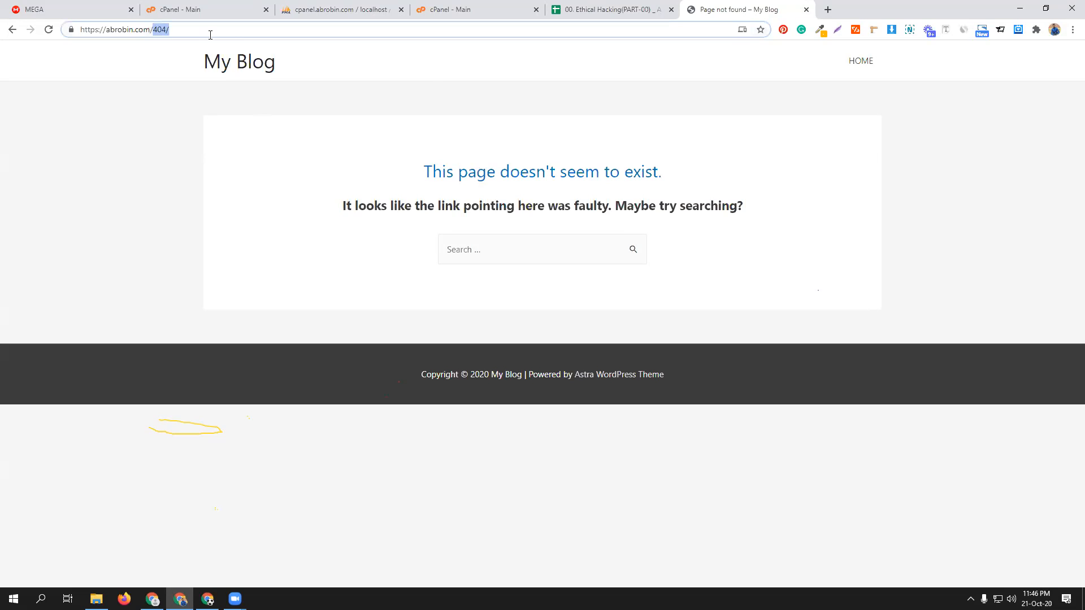
- Open abrobin.com/cmbd and log in with the saved admin username and the account password
text(cmbd)
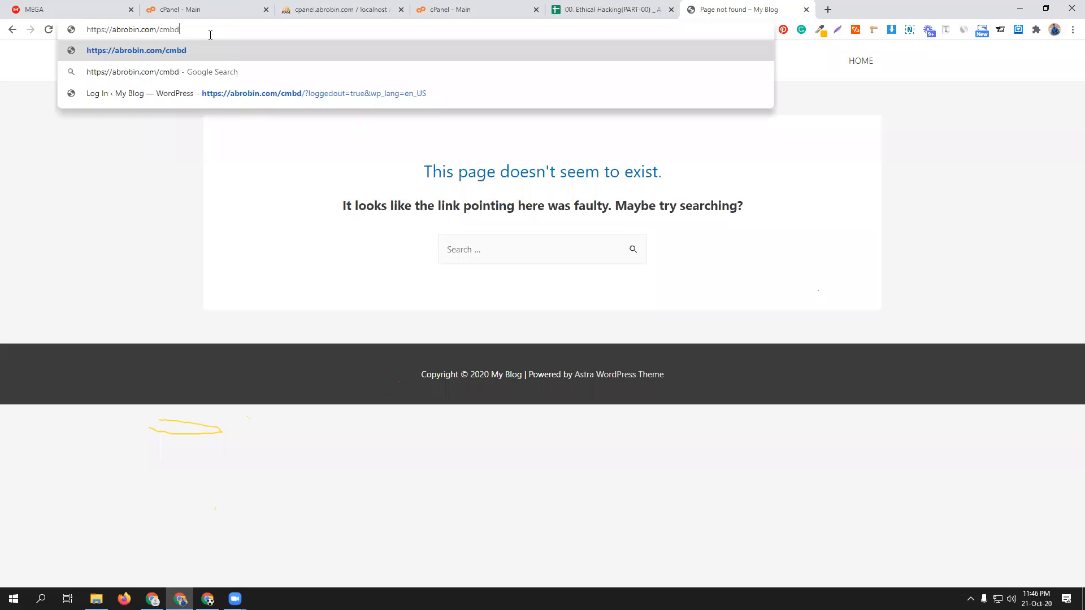
key(Return)
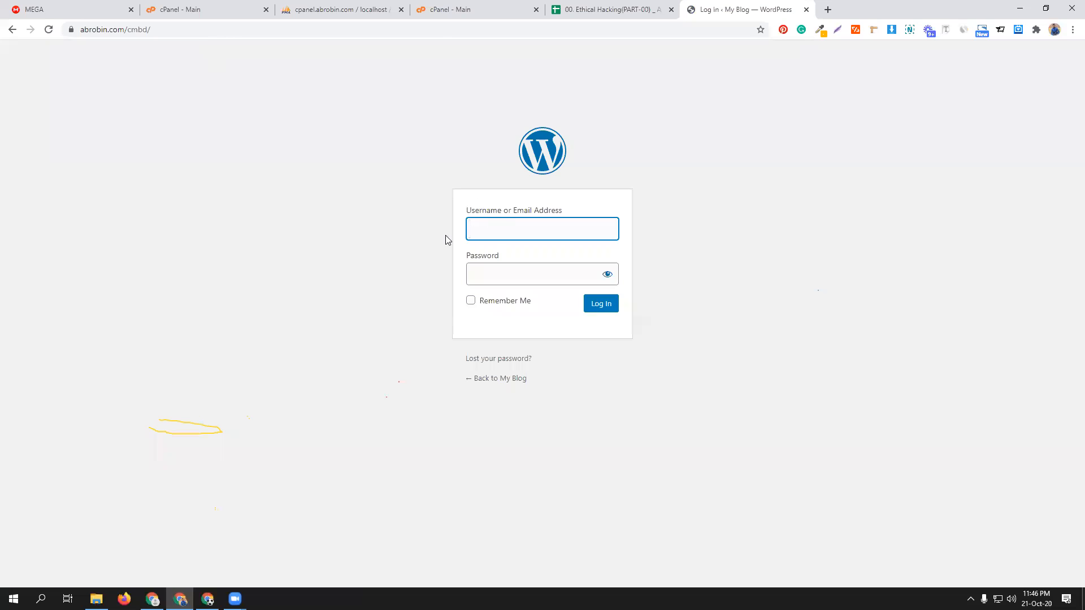
click(509, 226)
click(510, 258)
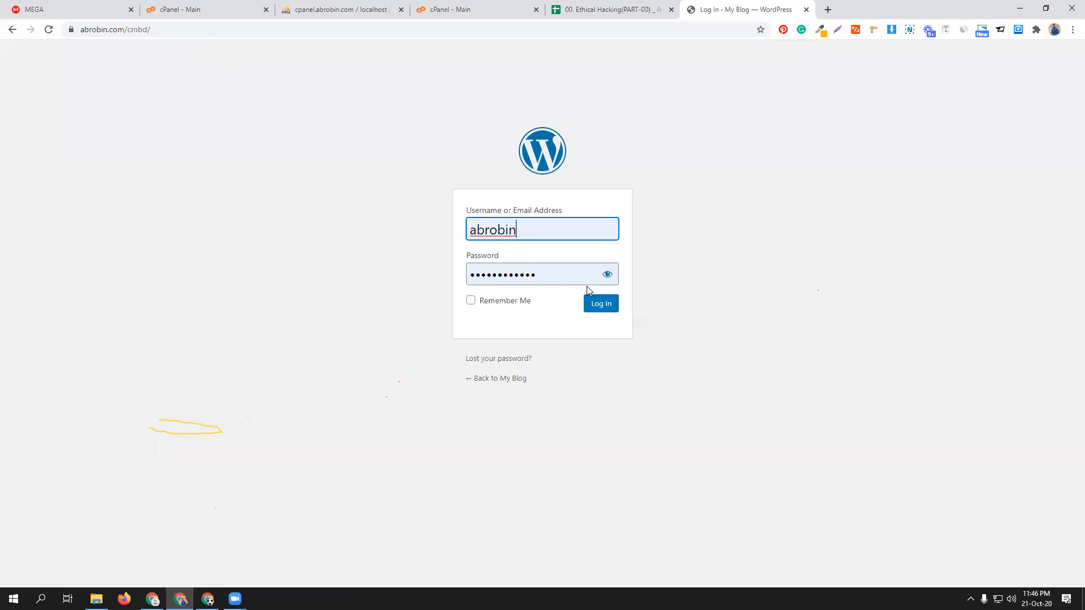
click(608, 274)
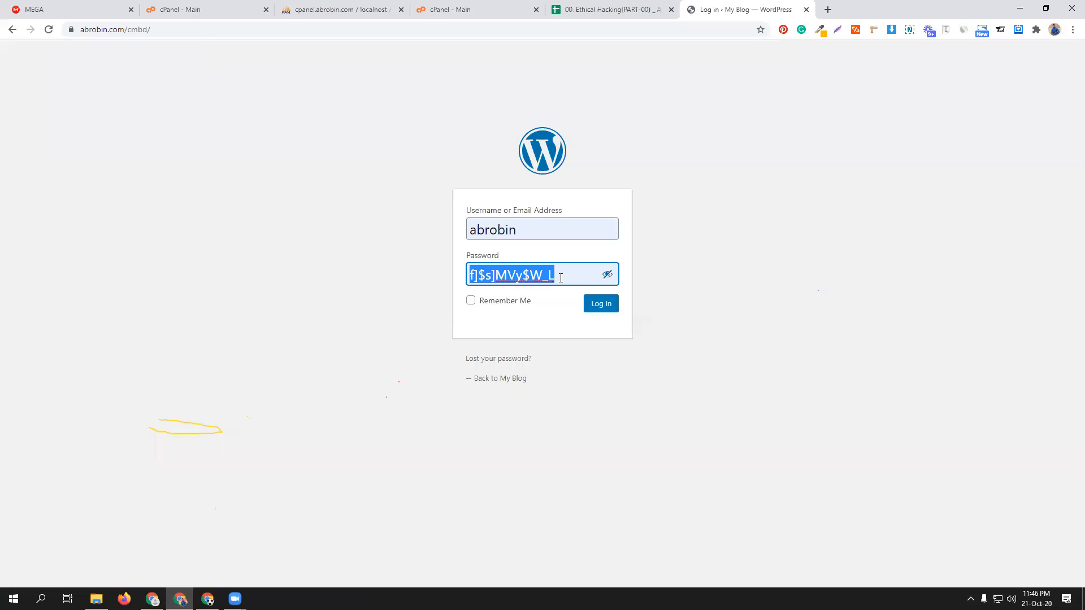
key(Return)
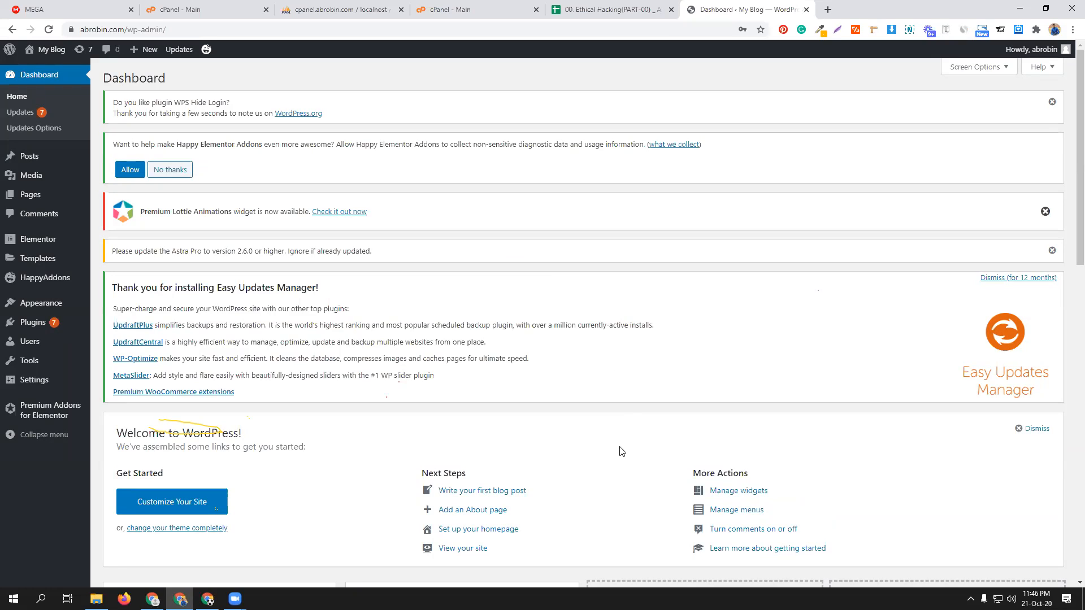
click(673, 80)
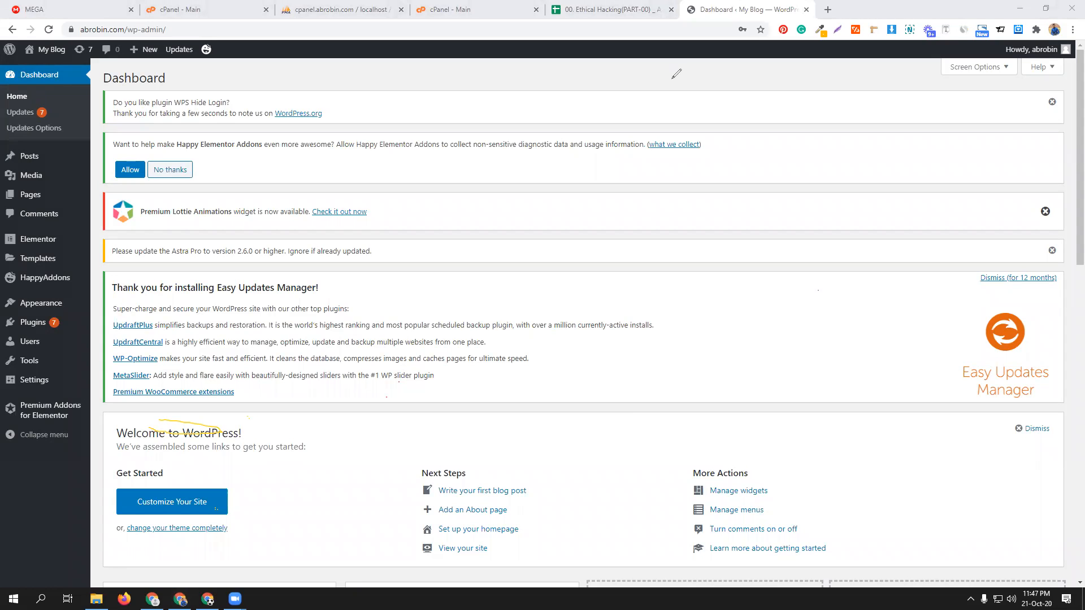
- Switch to the '00. Ethical Hacking(PART-00)' Google Sheets tab
click(694, 82)
click(694, 82)
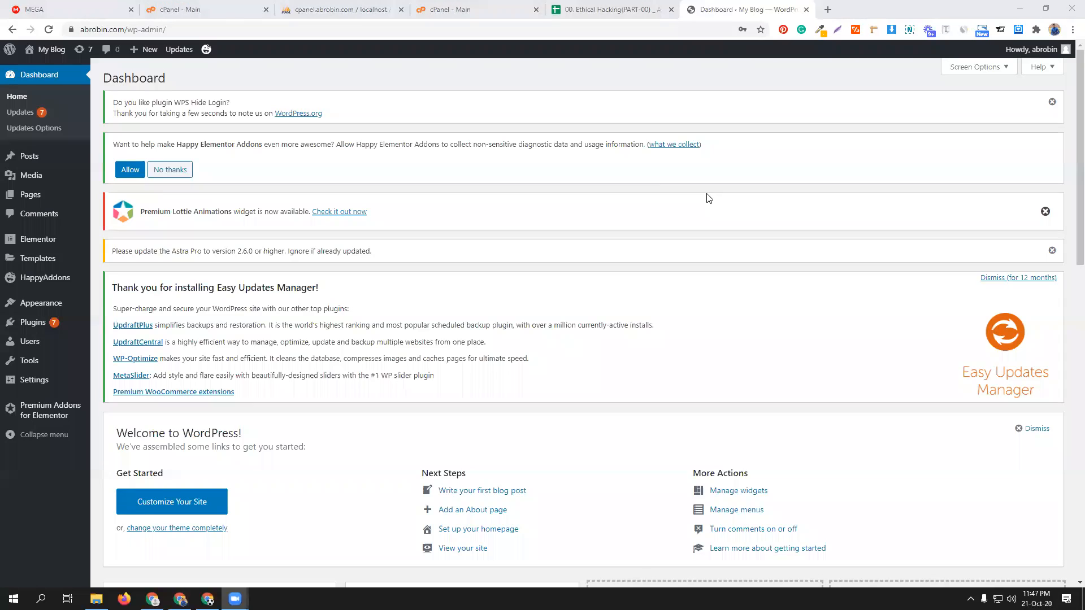
click(612, 7)
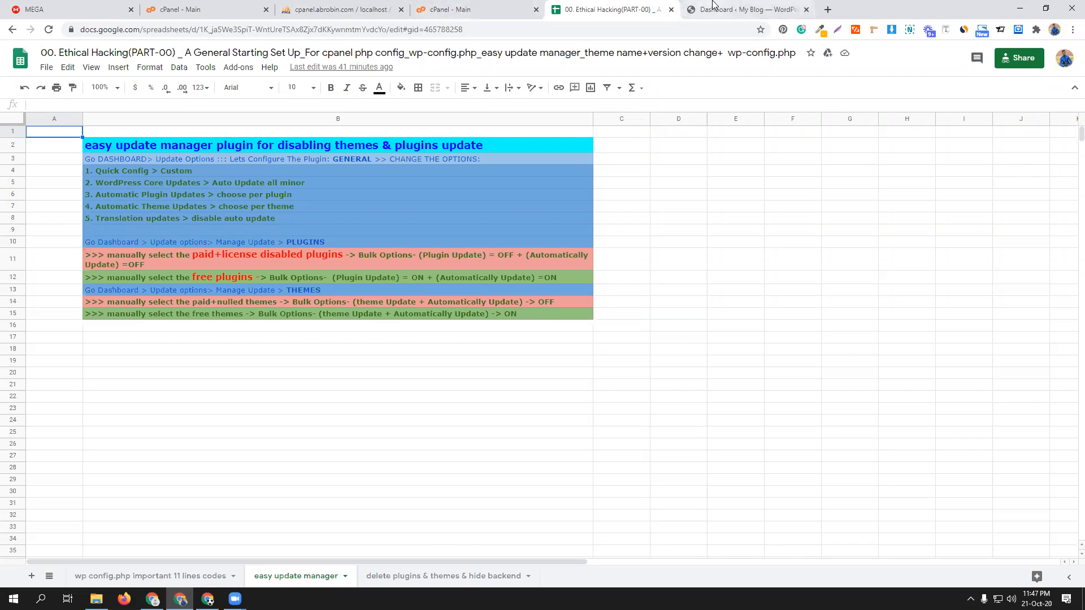
click(745, 10)
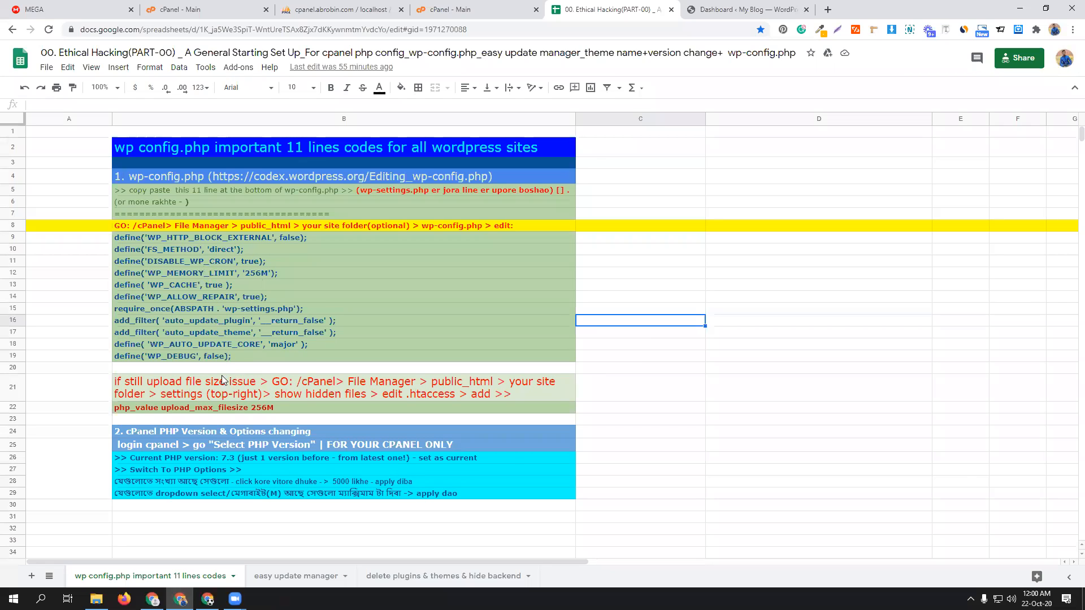
scroll(222, 380, down, 2)
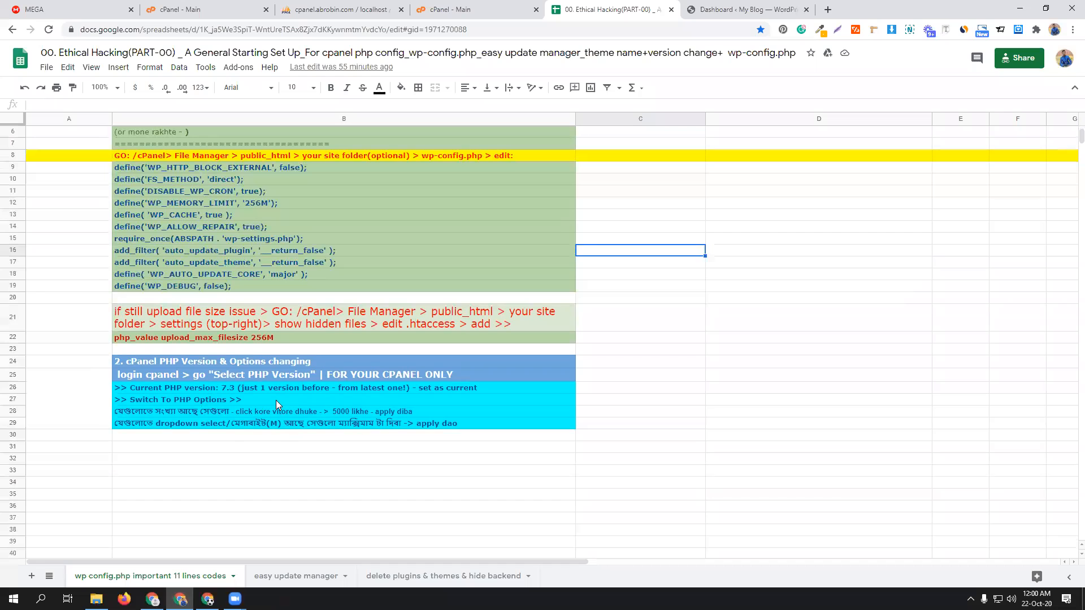
click(295, 576)
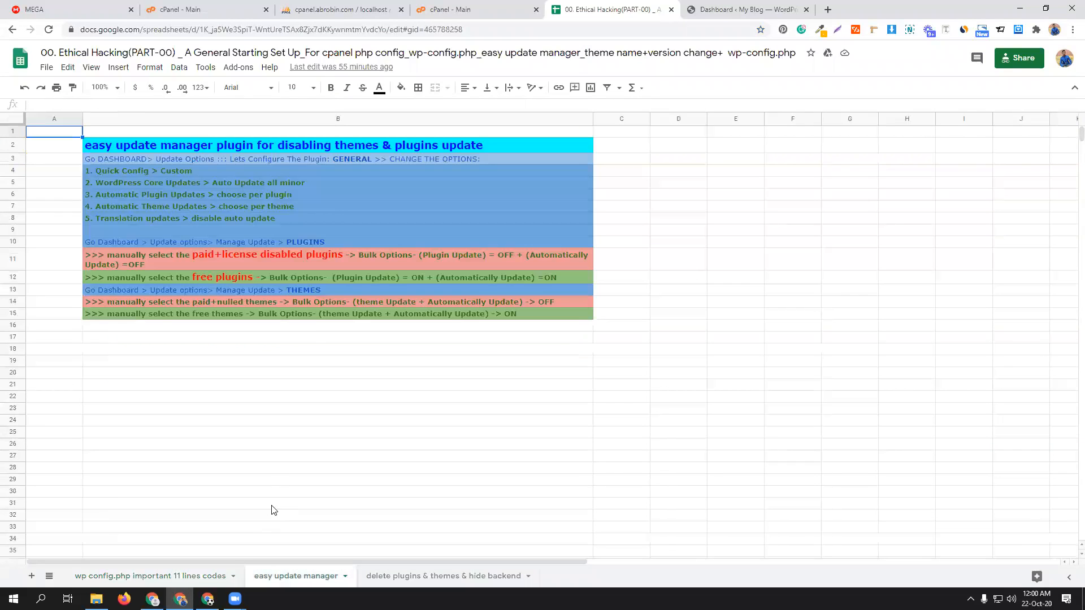